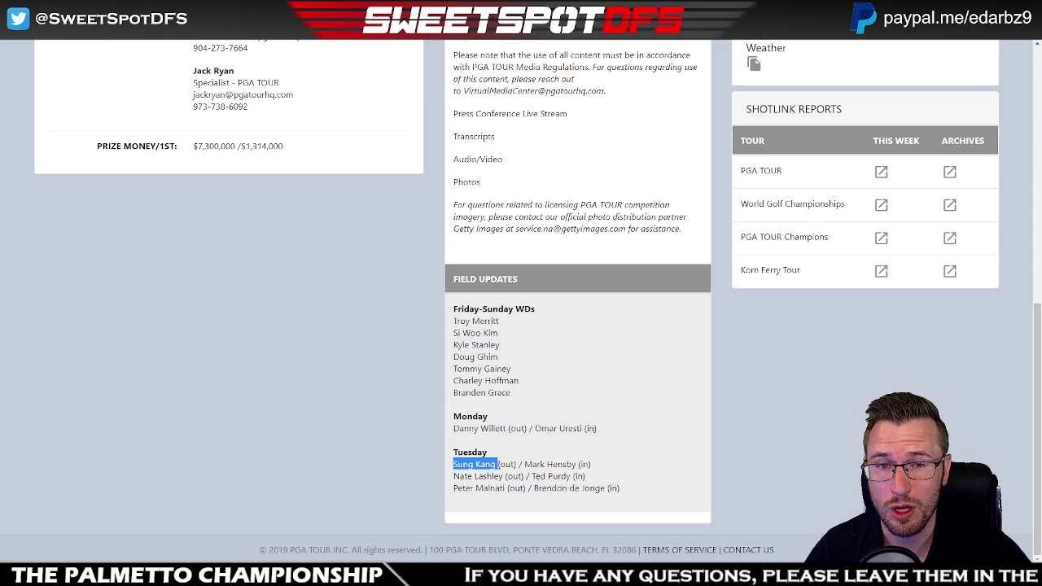
- Check the Tuesday withdrawals in the field updates and switch to the Palmetto Championship spreadsheet in Google Sheets
mouse_move(452, 477)
mouse_down()
mouse_move(507, 477)
mouse_move(453, 488)
mouse_up()
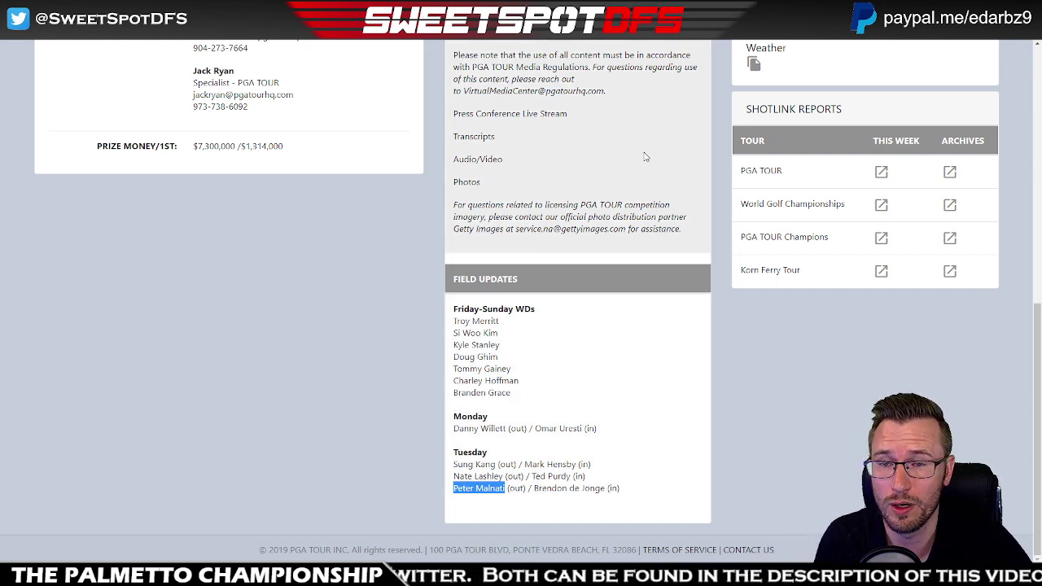
key(alt+Tab)
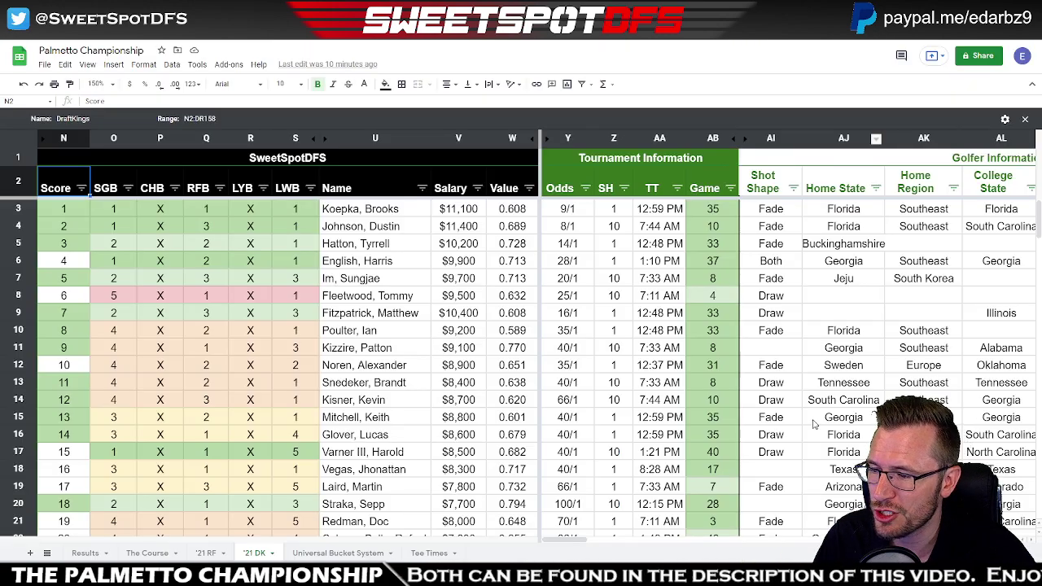
- Filter the USO Qual. column on the '21 DK sheet to exclude blanks, keeping only the N and Y values
drag(567, 540, 629, 544)
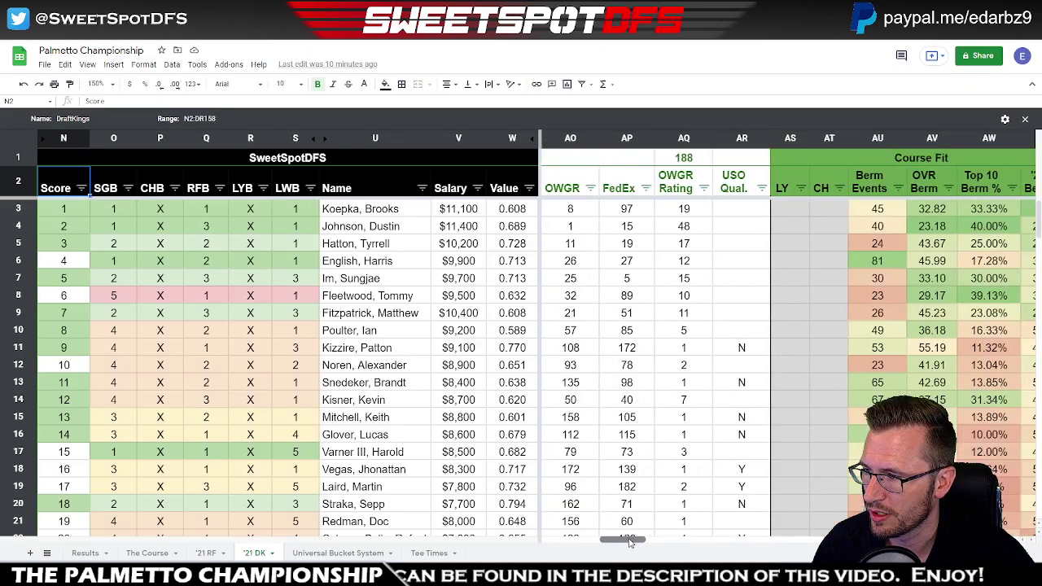
click(761, 189)
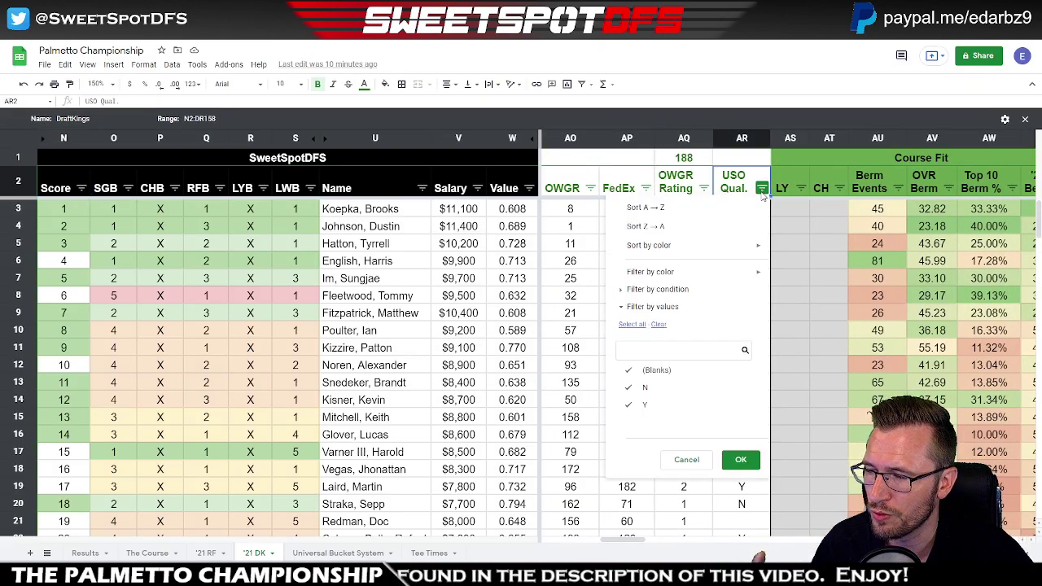
click(825, 269)
drag(756, 214, 749, 332)
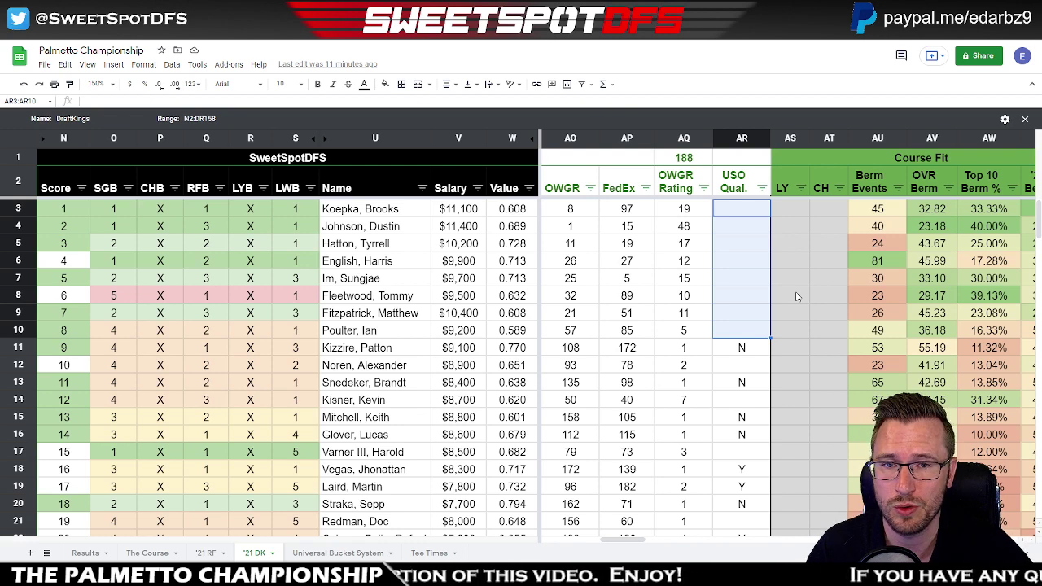
click(762, 189)
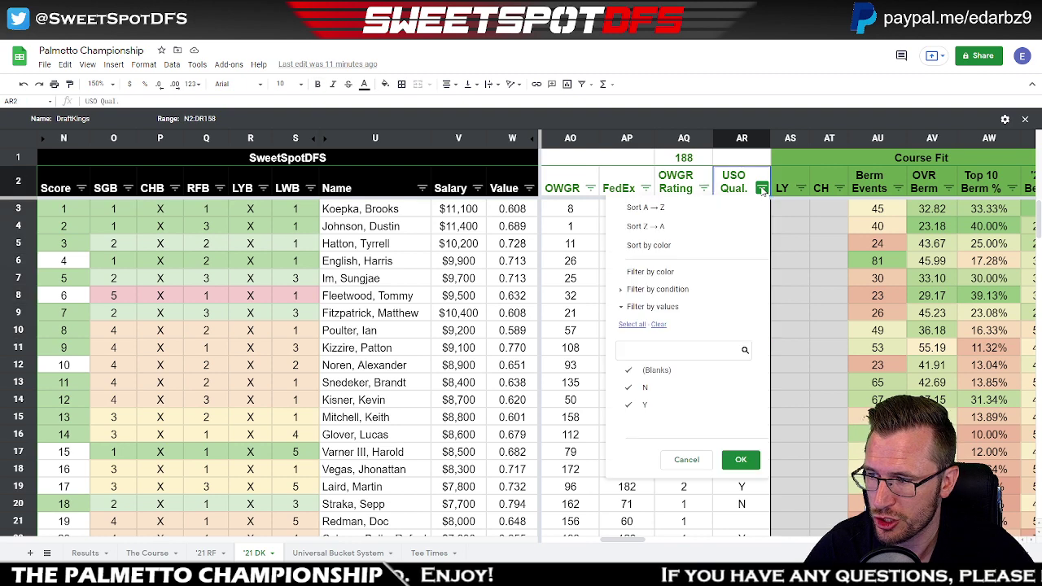
click(668, 375)
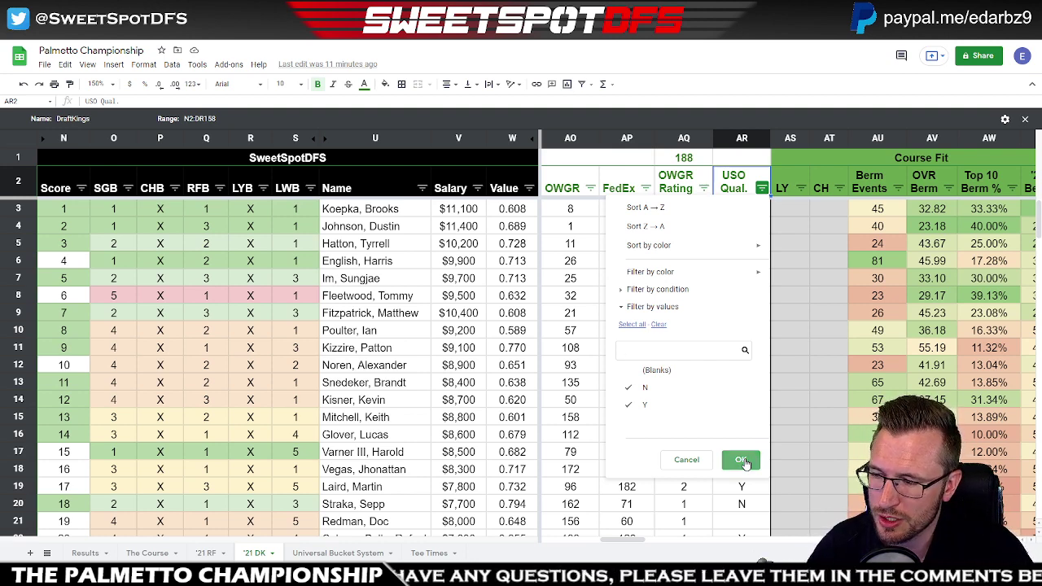
click(741, 461)
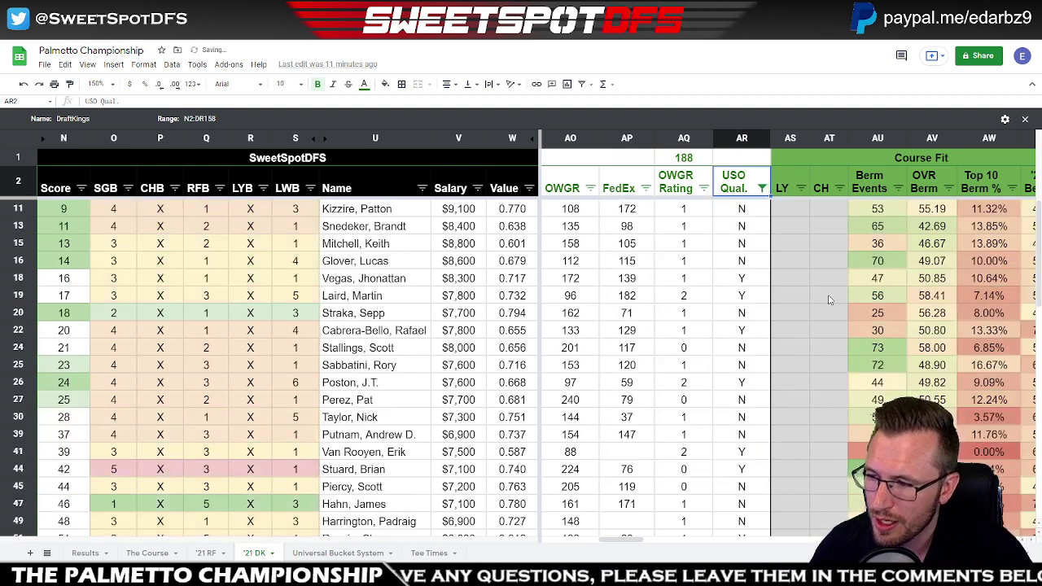
- Sort the golfers by the USO Qual. column in Z → A order and select the first golfer's row
click(763, 191)
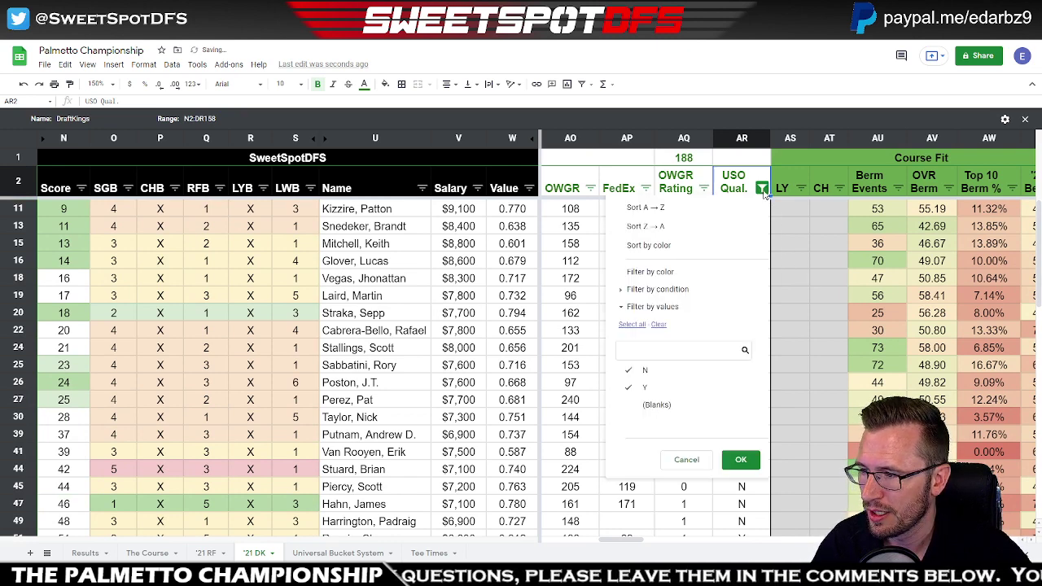
click(659, 227)
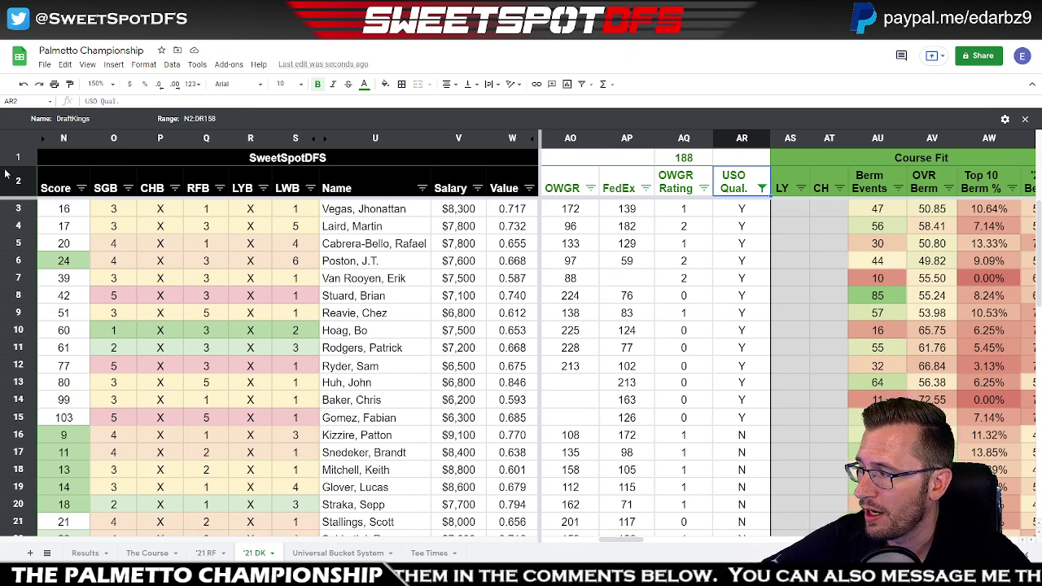
click(18, 210)
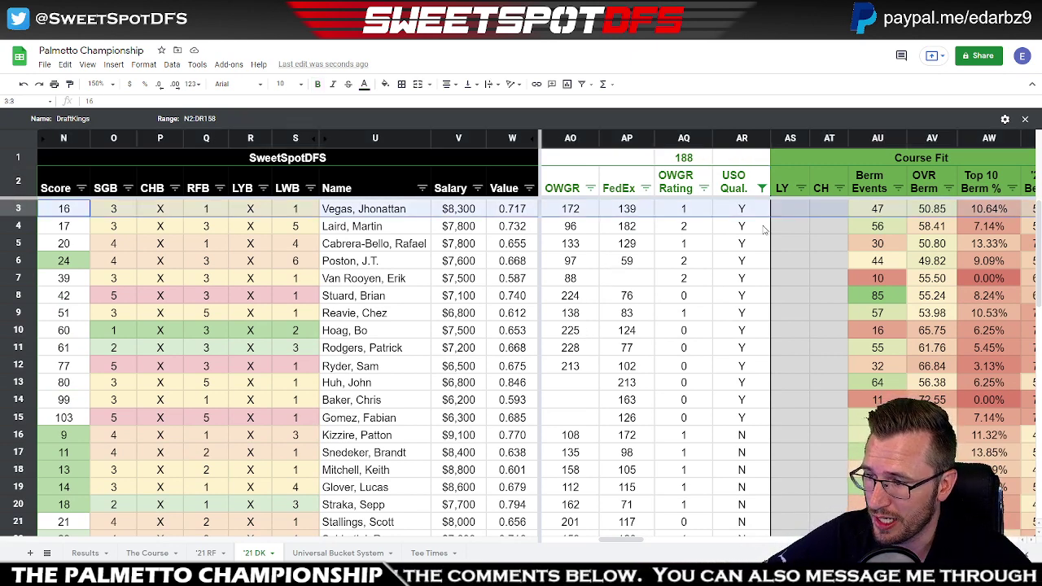
- Hide the Course Fit columns AS to AX
mouse_move(631, 544)
mouse_down()
mouse_move(661, 542)
mouse_move(646, 542)
mouse_up()
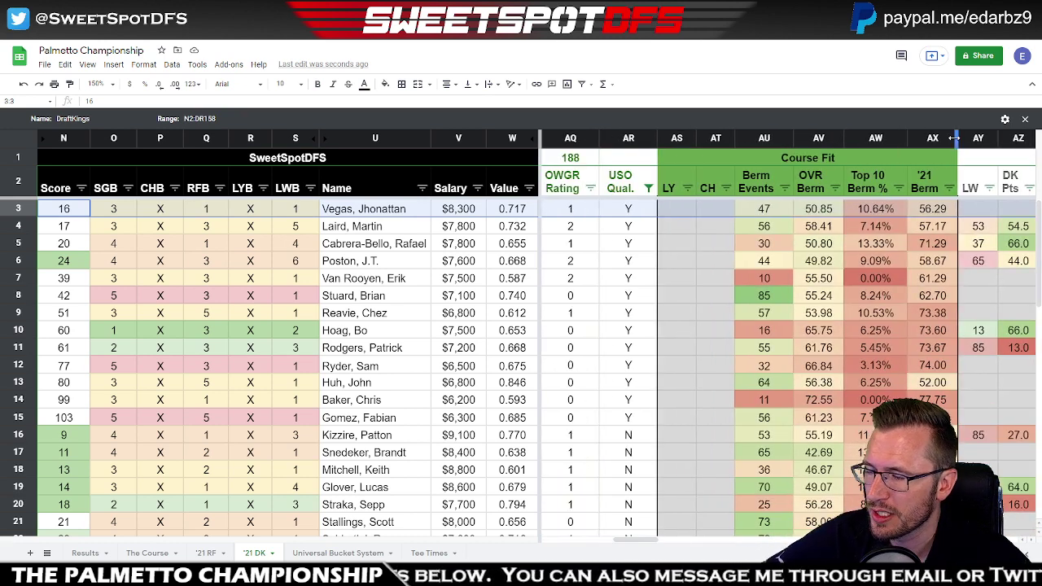
click(713, 138)
shift+click(677, 138)
right_click(681, 139)
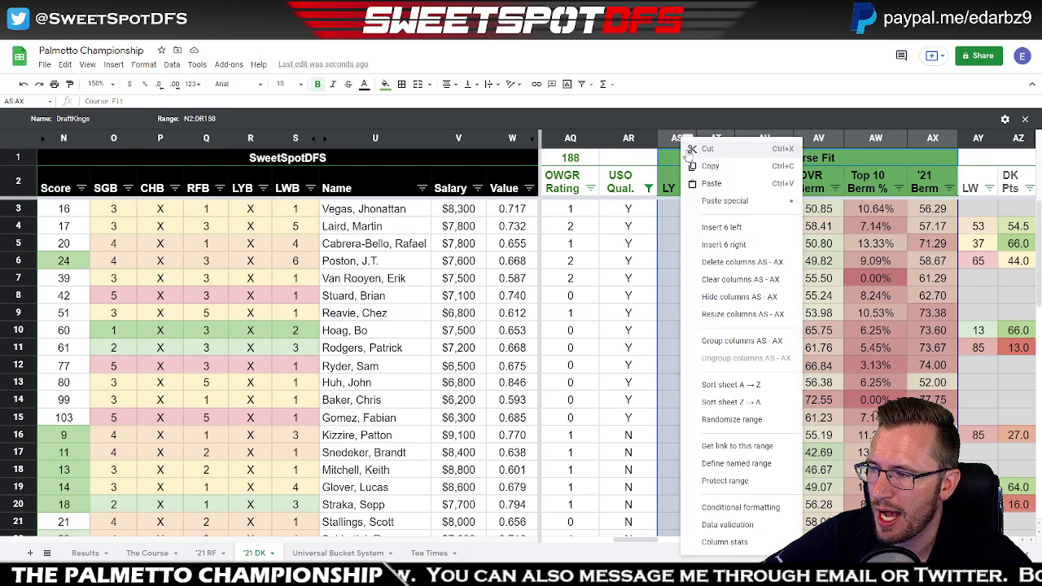
click(713, 298)
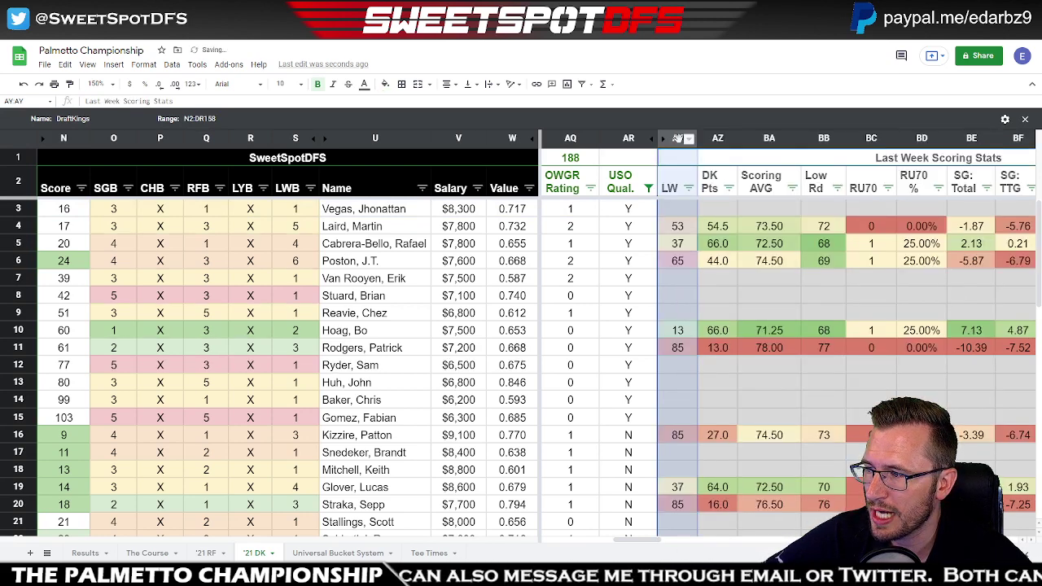
- Compare the last-week (LW) finishes of the golfers marked Y in the USO Qual. column, from row 3 to row 11
click(748, 256)
drag(677, 227, 678, 261)
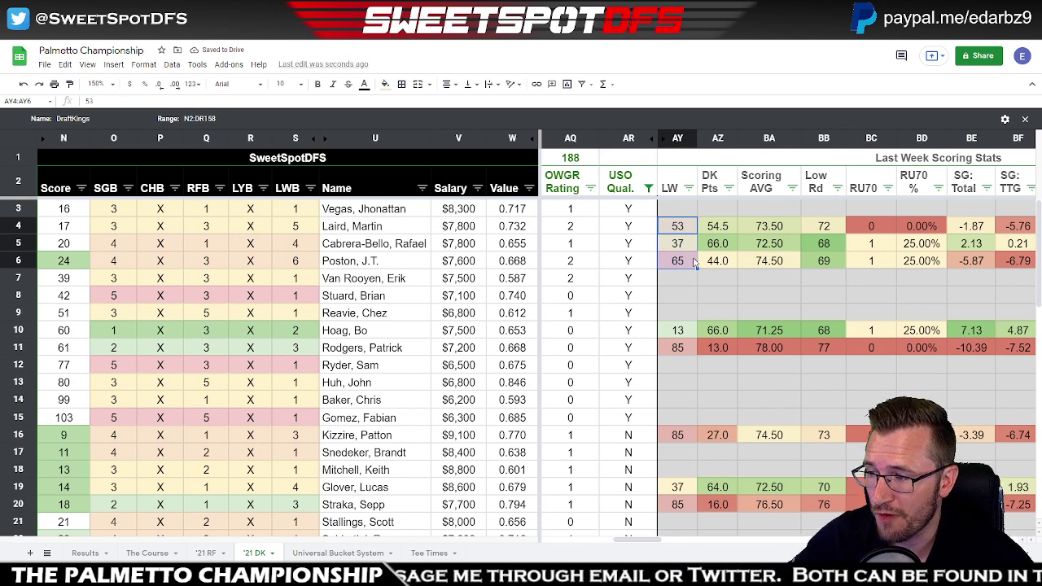
click(678, 348)
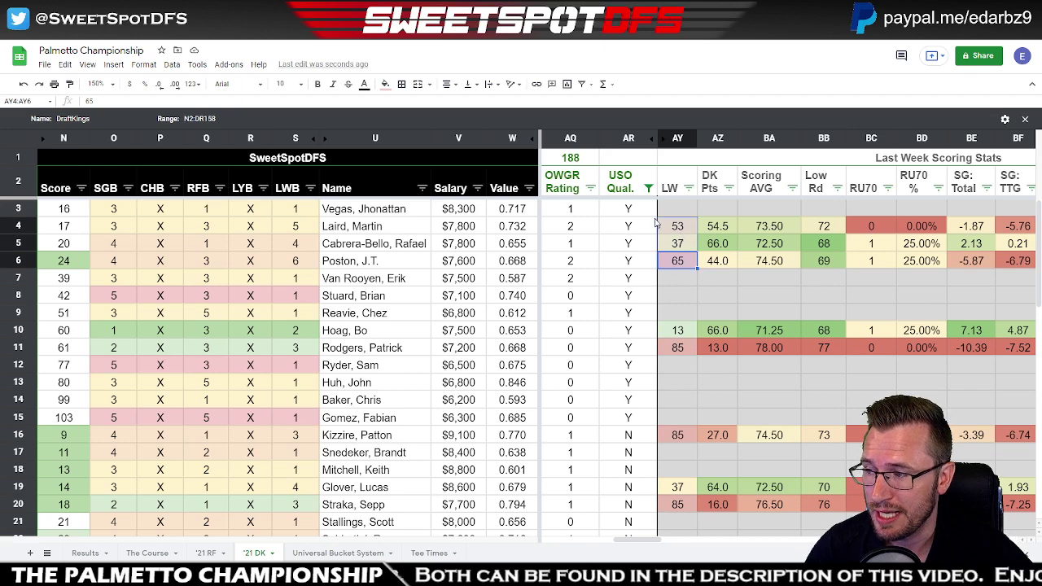
drag(647, 210, 644, 271)
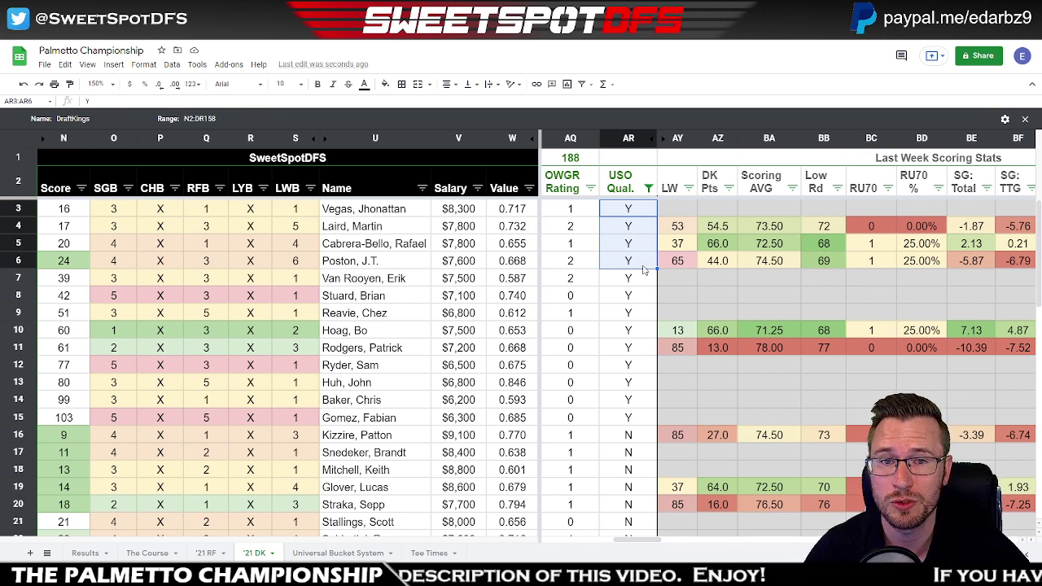
drag(673, 230, 672, 267)
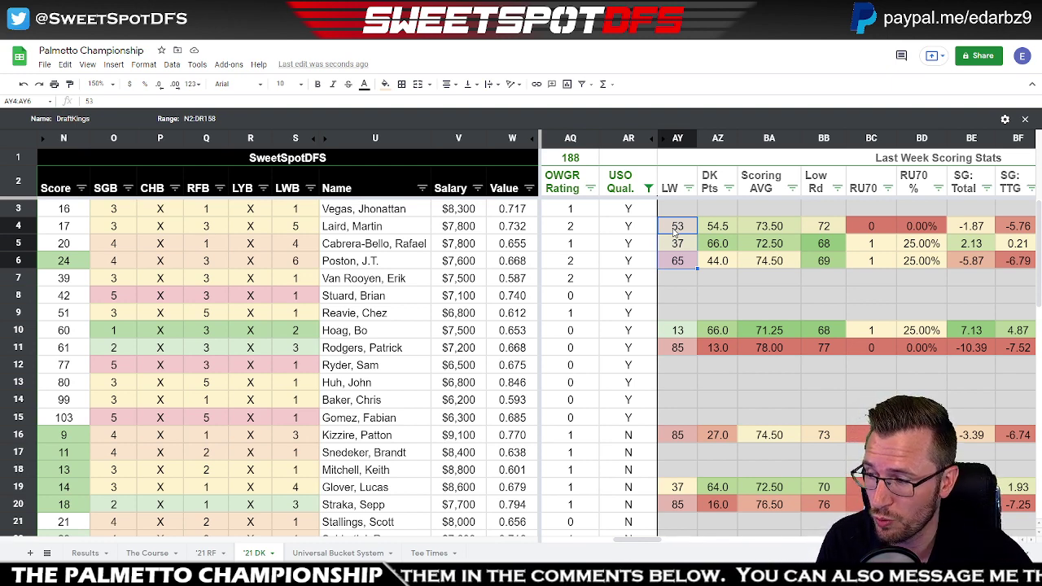
click(633, 213)
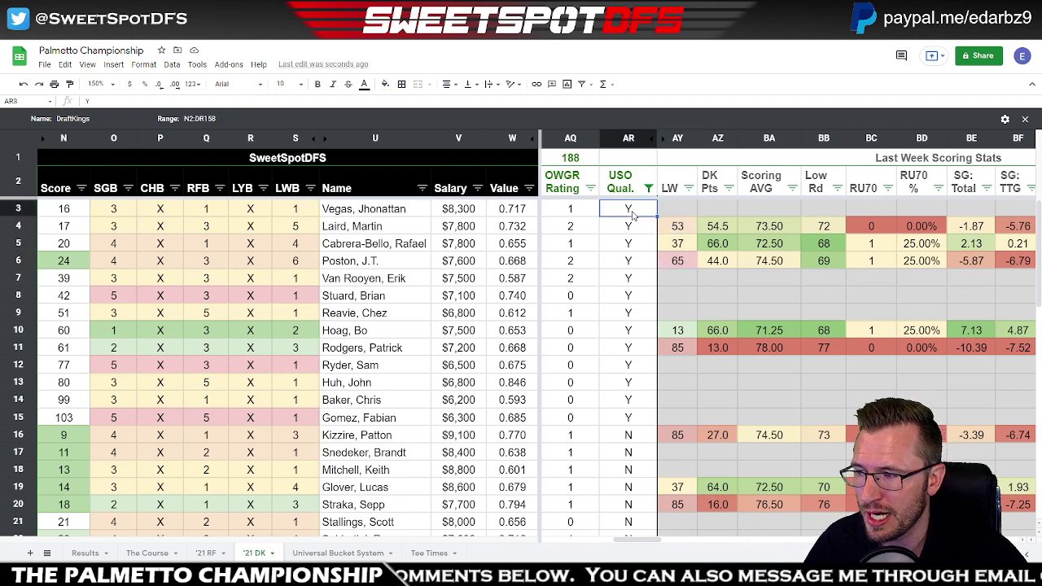
click(684, 215)
click(629, 228)
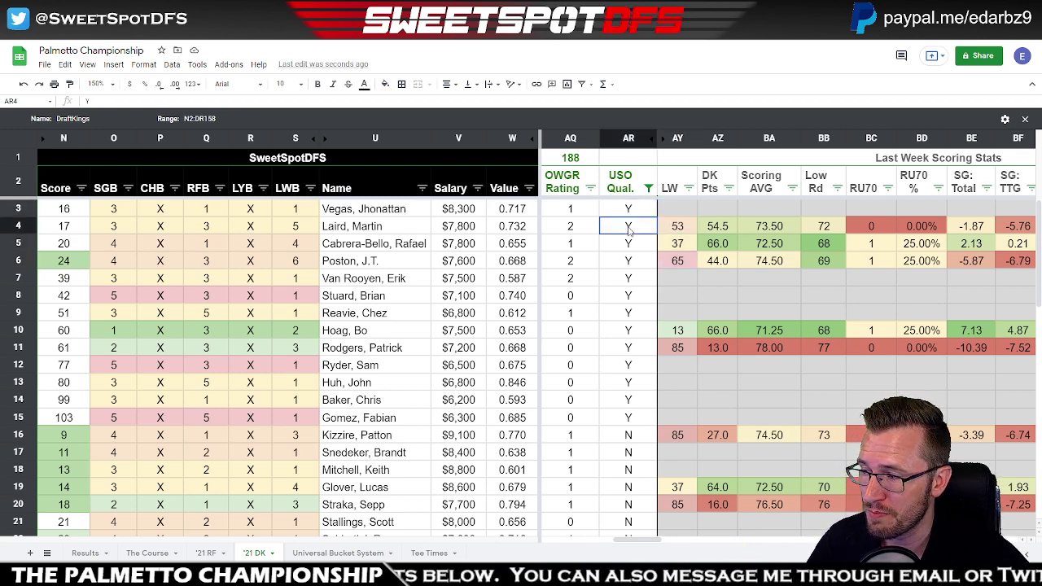
drag(629, 231, 631, 263)
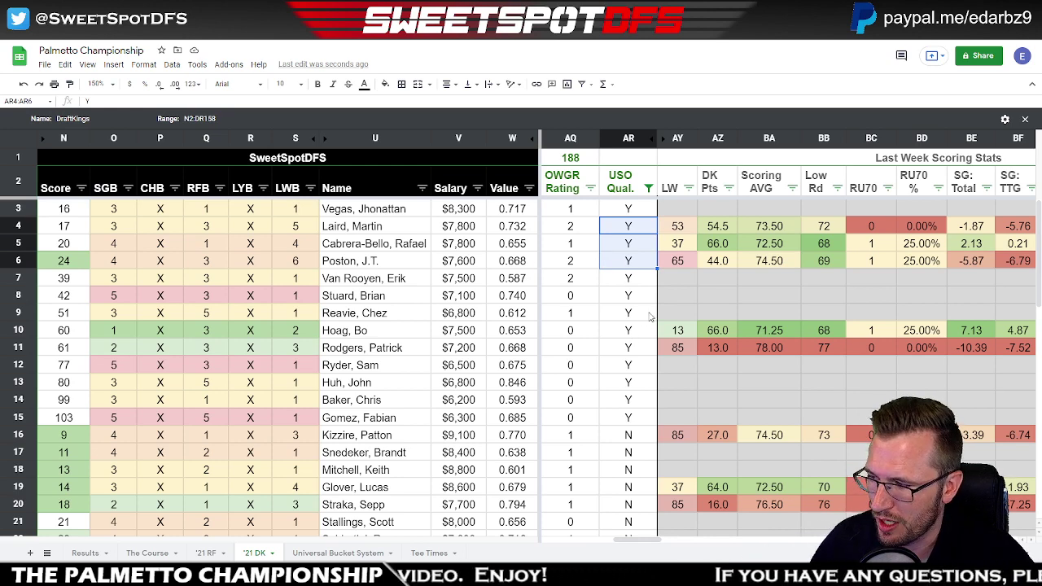
drag(636, 281, 647, 352)
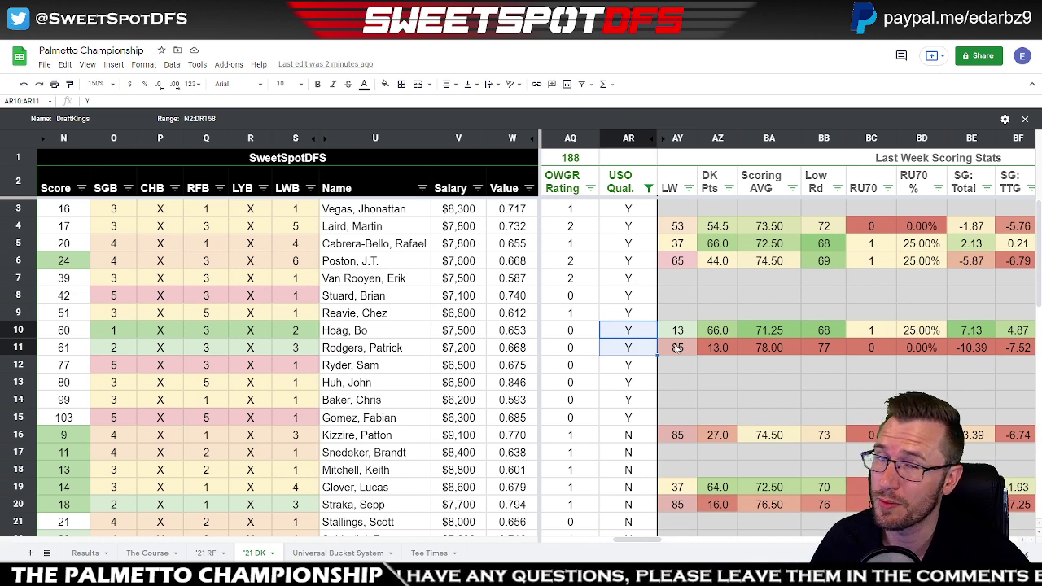
click(677, 349)
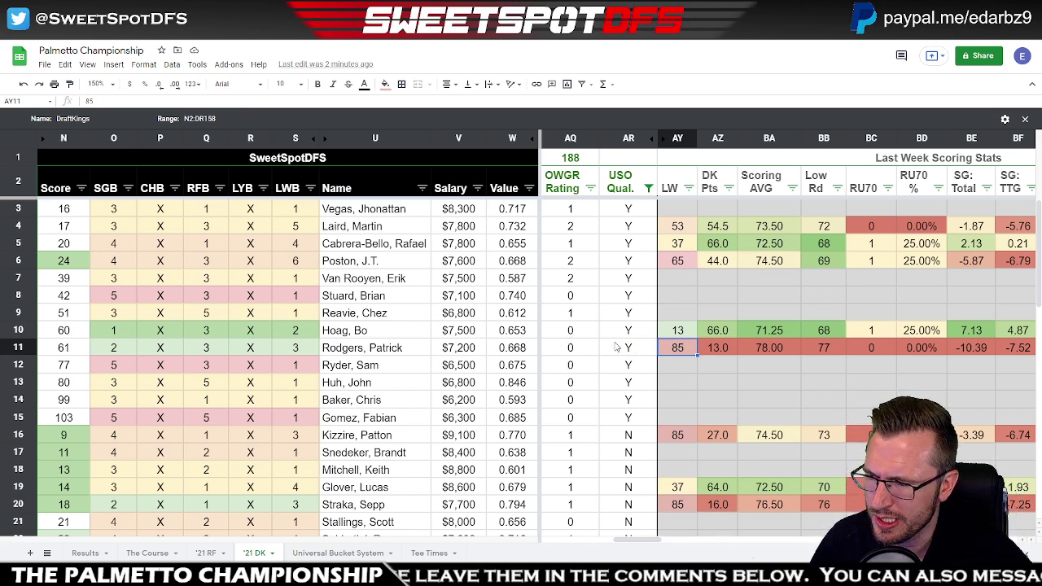
- Examine the golfers marked N in the USO Qual. column, checking their ages and last-week (LW) finishes down the list
drag(649, 544, 638, 544)
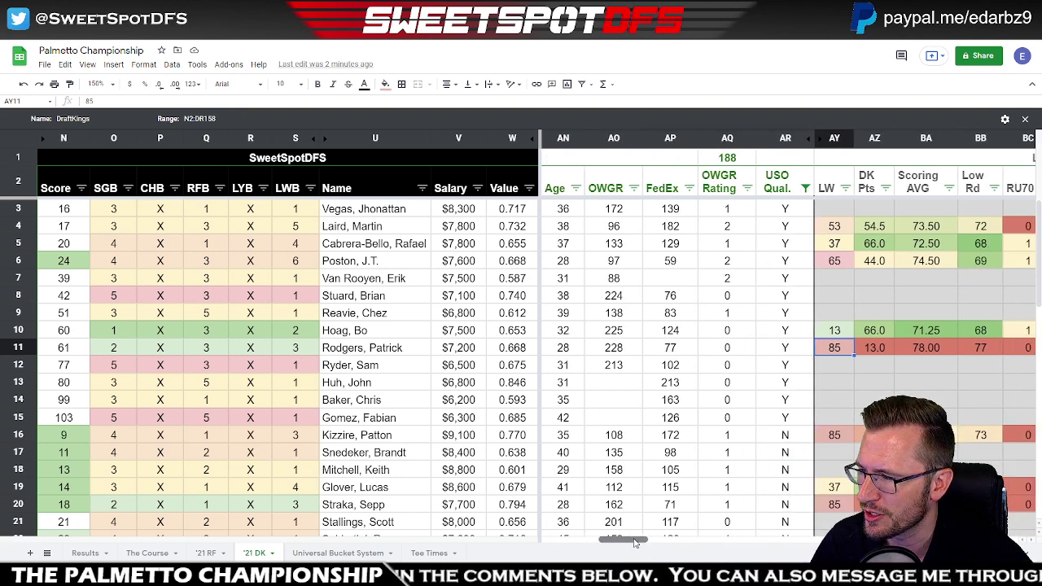
click(559, 138)
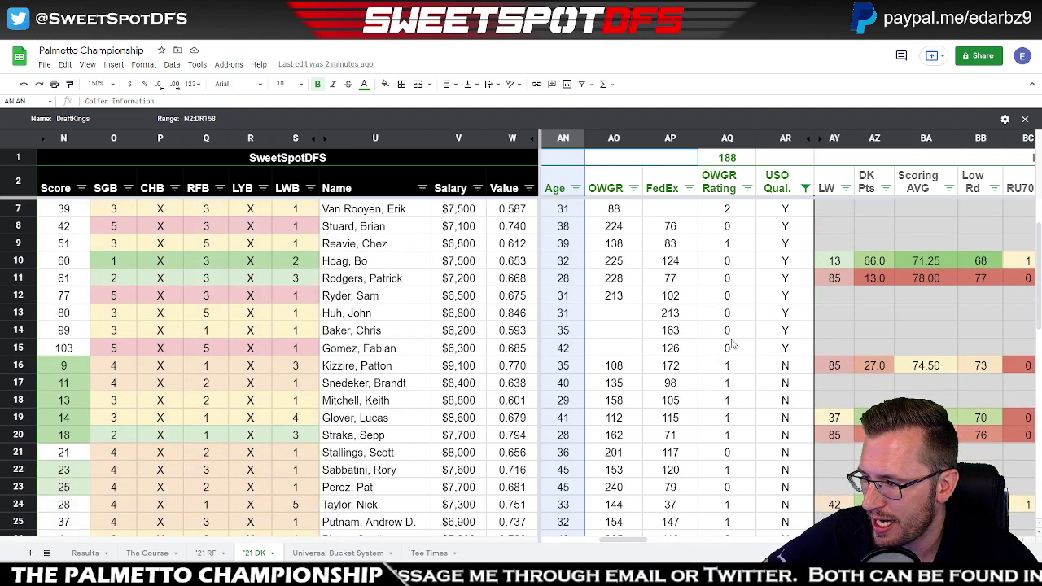
click(797, 371)
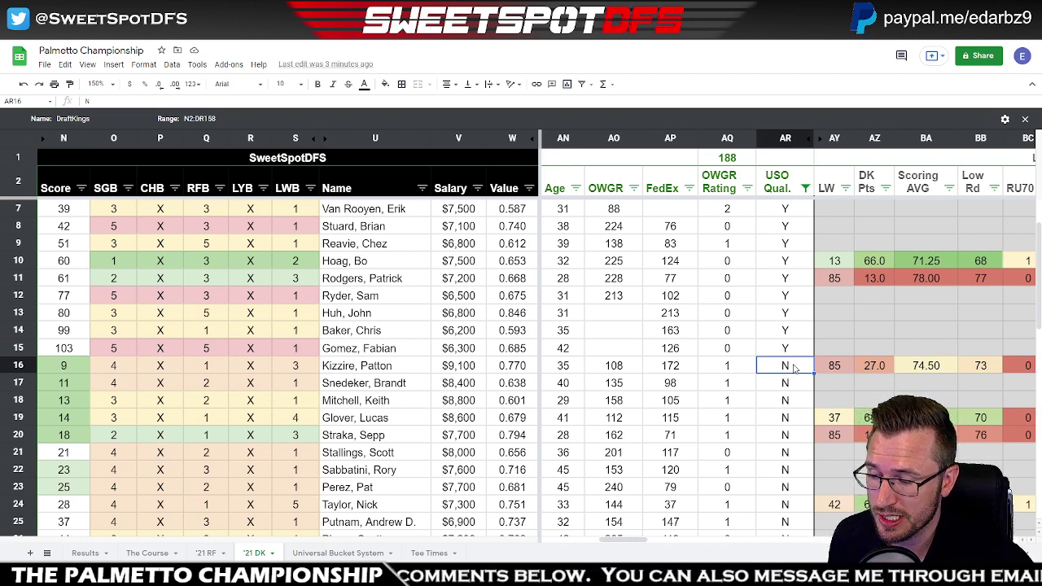
click(843, 367)
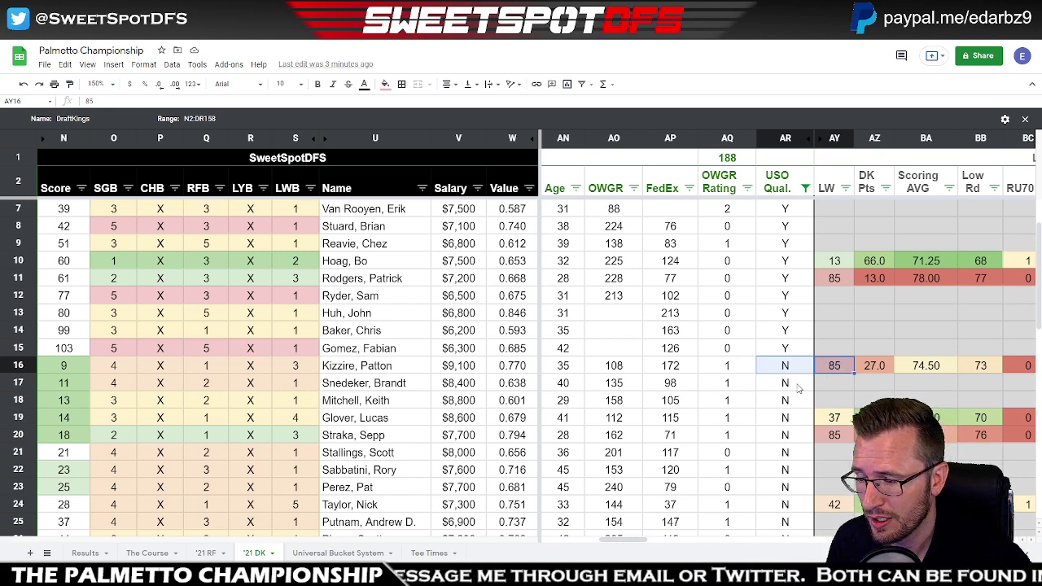
scroll(799, 389, down, 2)
click(788, 356)
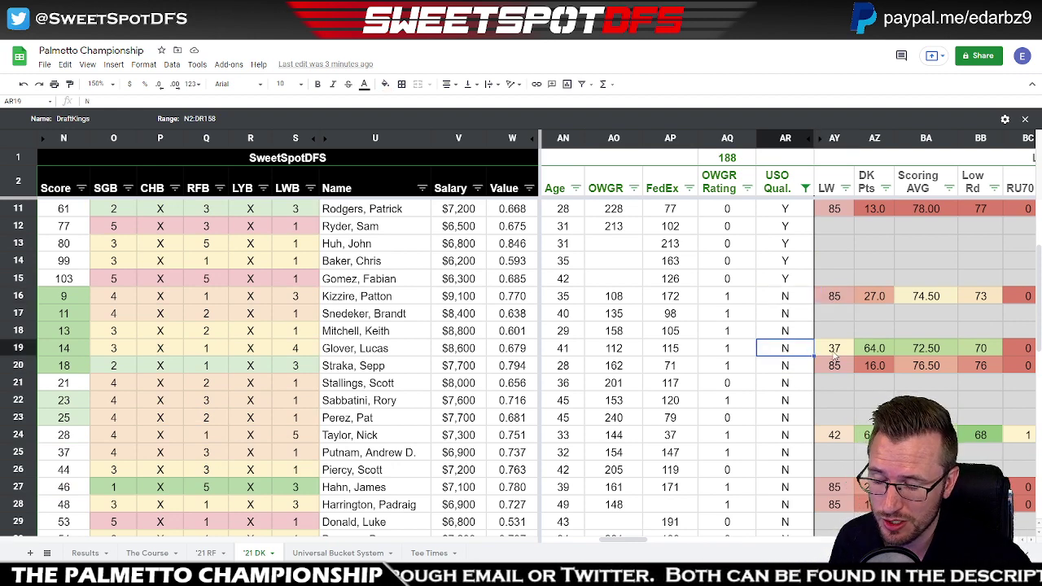
click(835, 353)
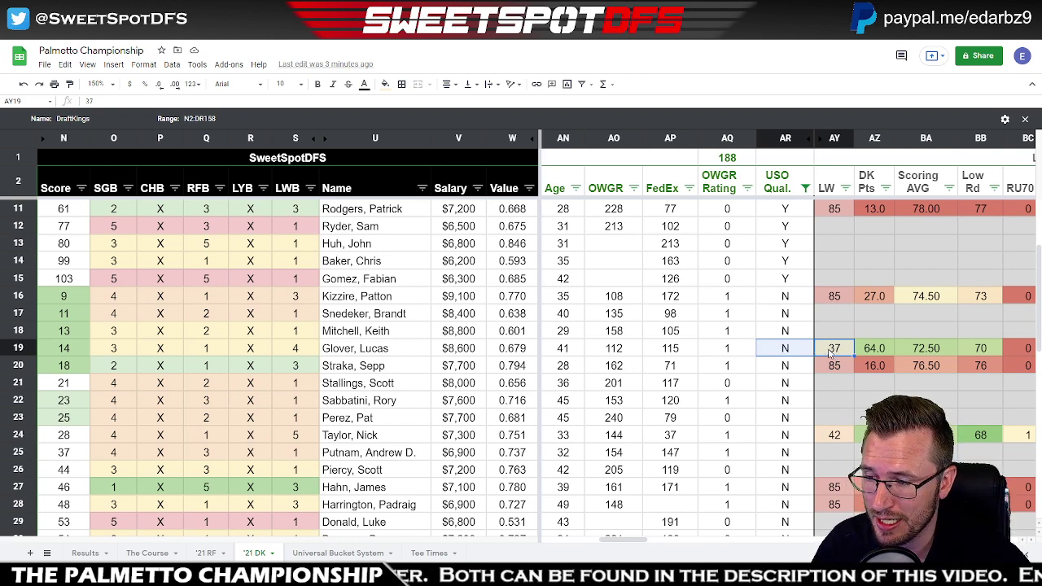
click(835, 351)
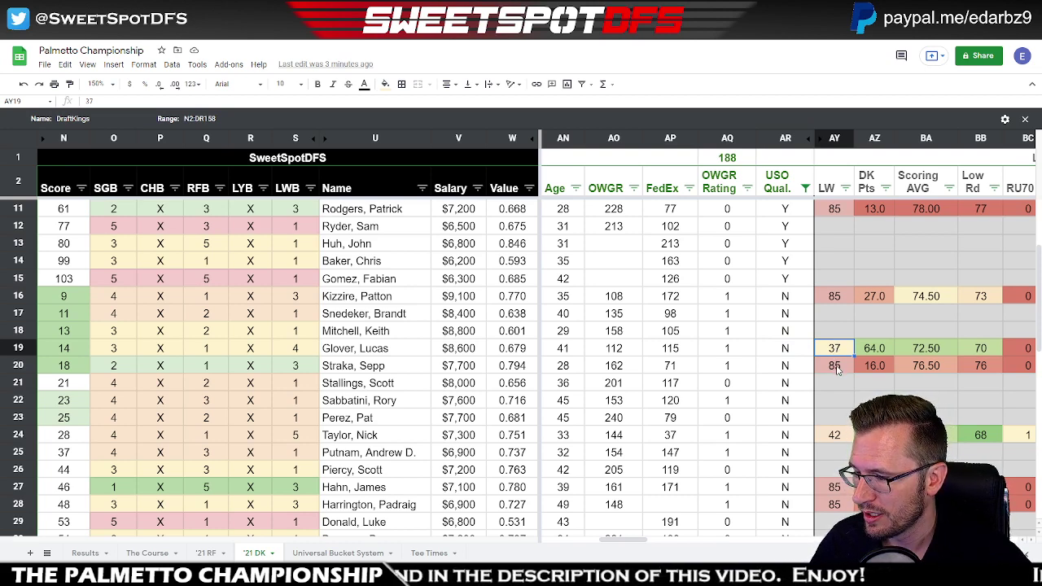
scroll(836, 368, down, 2)
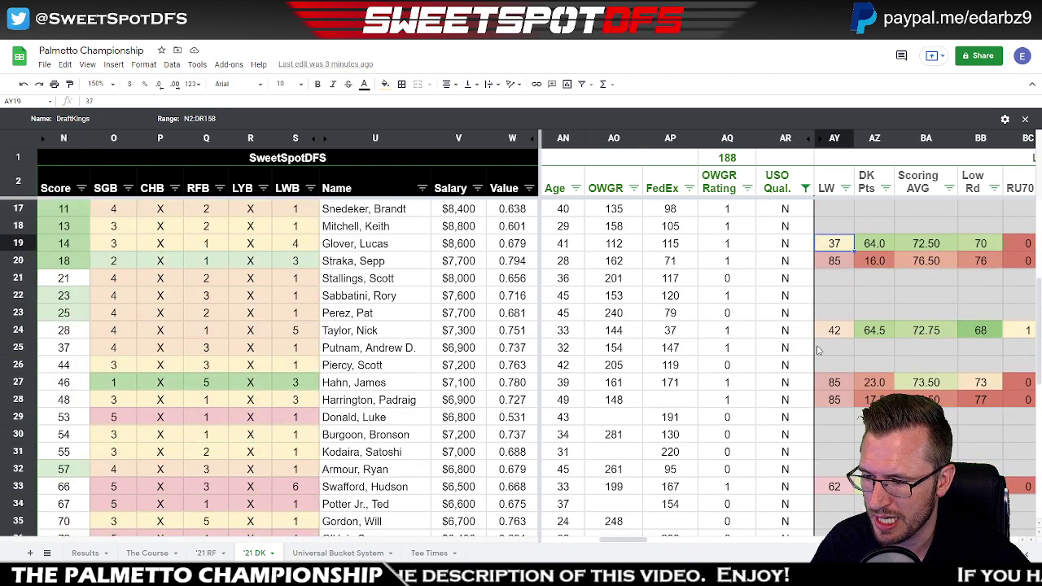
click(790, 336)
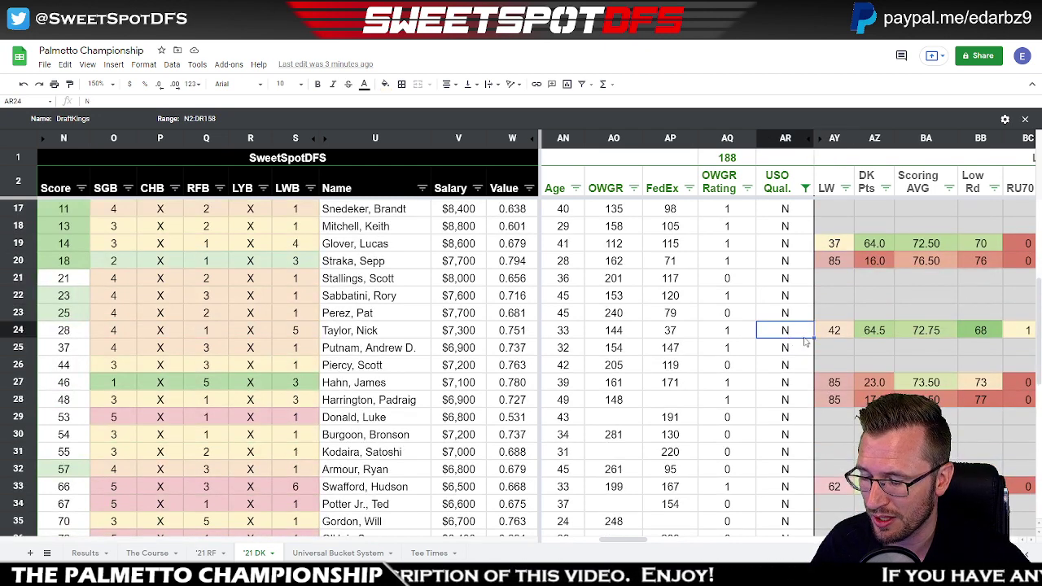
scroll(815, 345, down, 2)
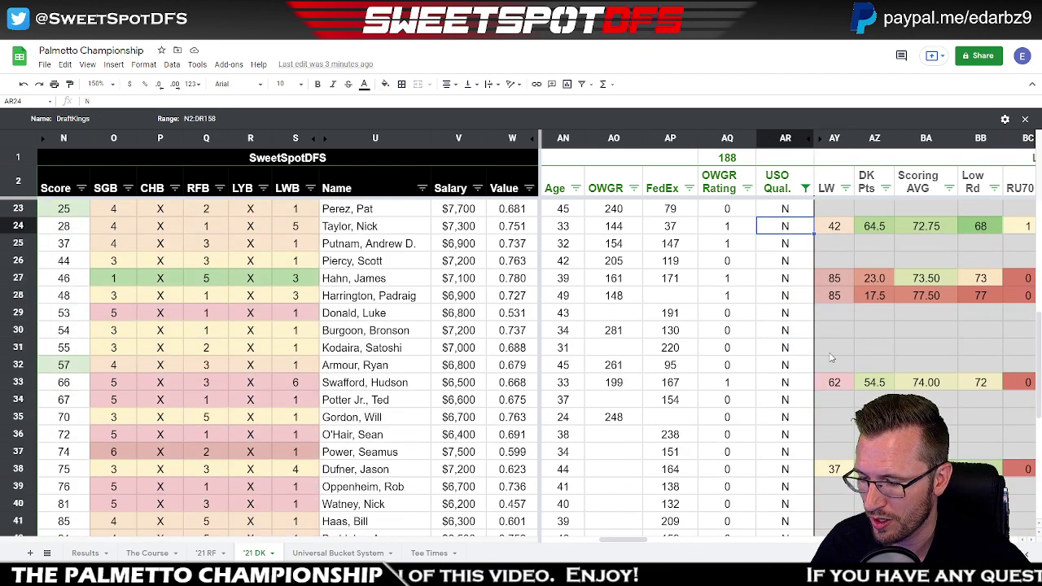
click(785, 384)
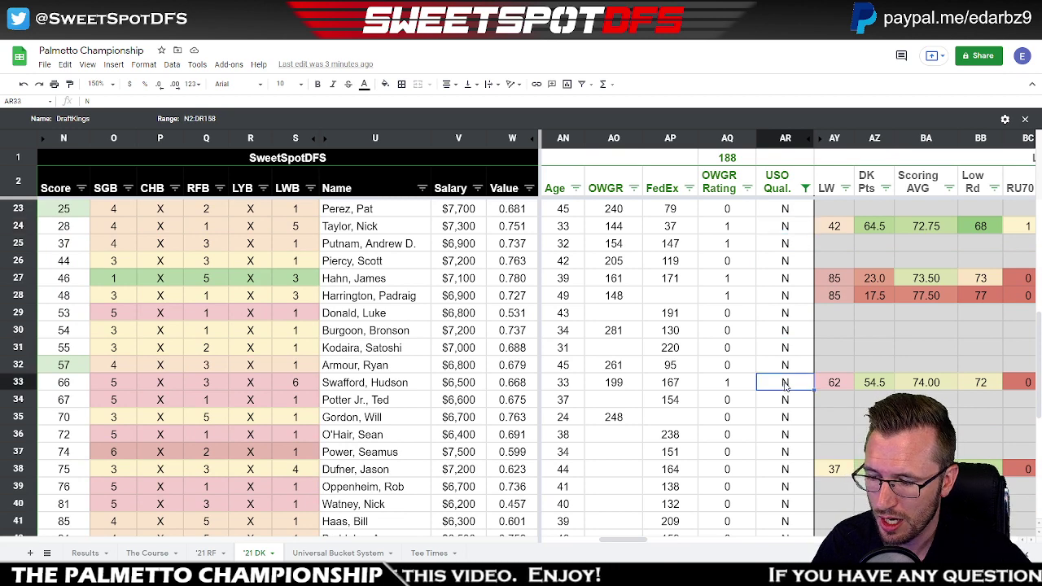
click(790, 472)
scroll(794, 464, down, 5)
scroll(795, 454, down, 1)
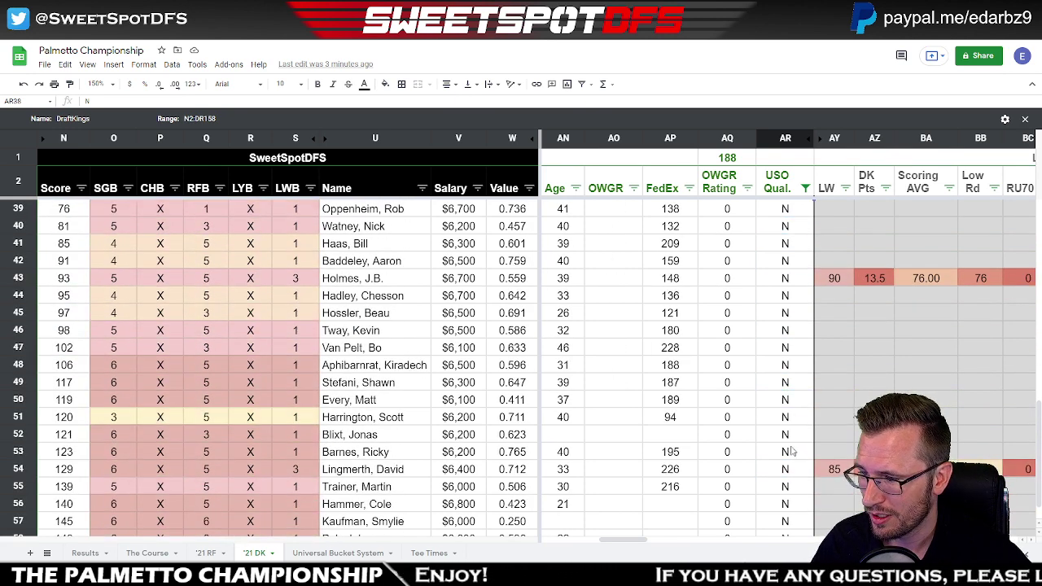
- Check the last-week (LW) finishes of the golfers marked N in USO Qual. at rows 43, 38, 33, 24 and 19
click(791, 278)
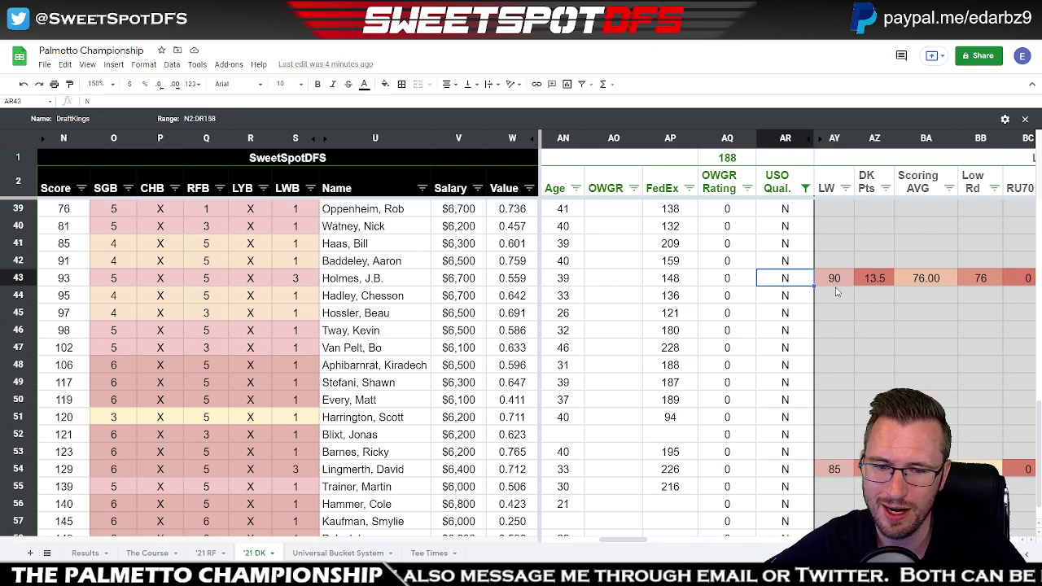
scroll(842, 401, down, 1)
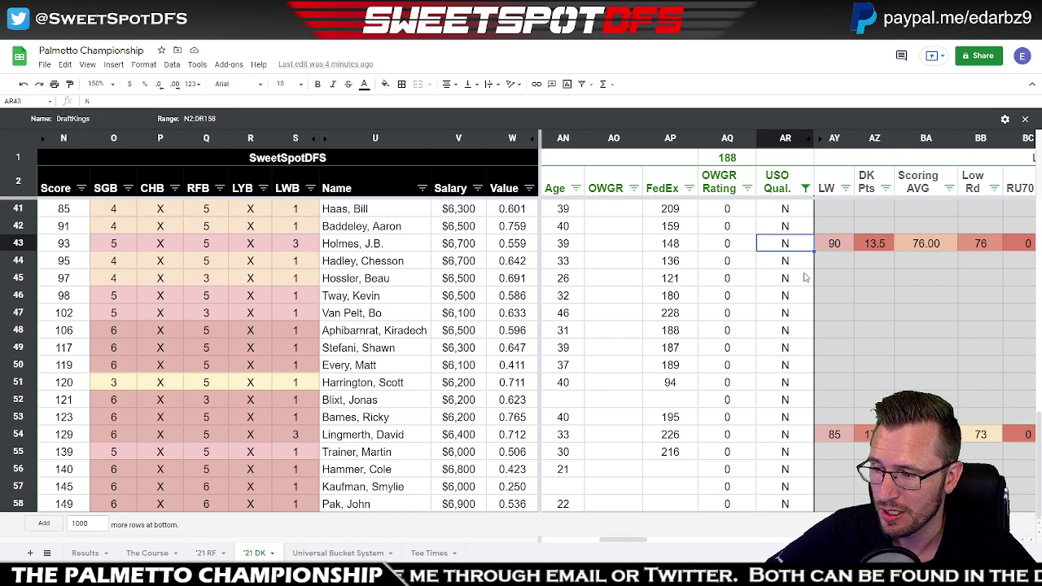
scroll(786, 387, up, 3)
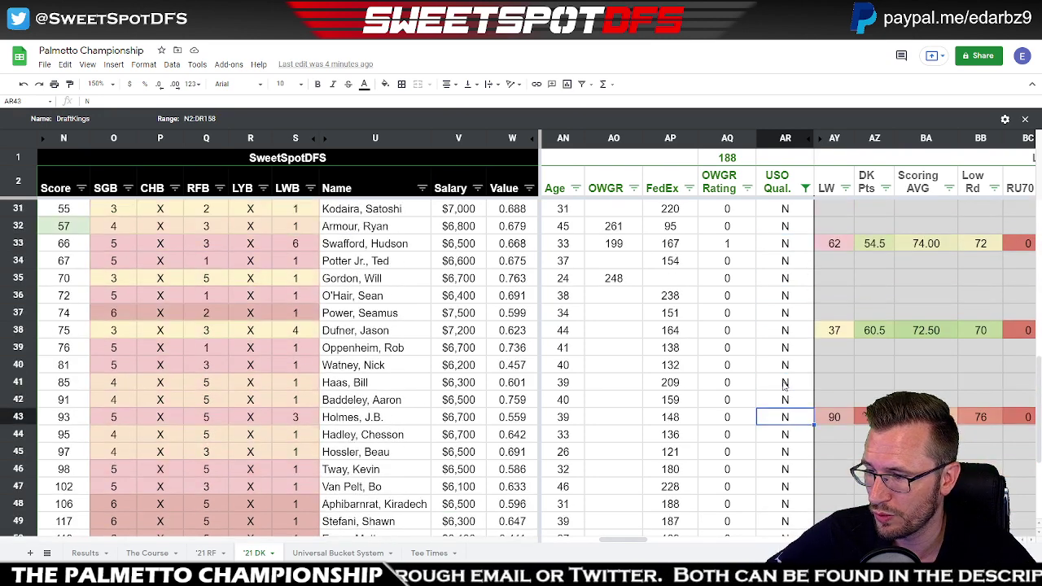
click(785, 331)
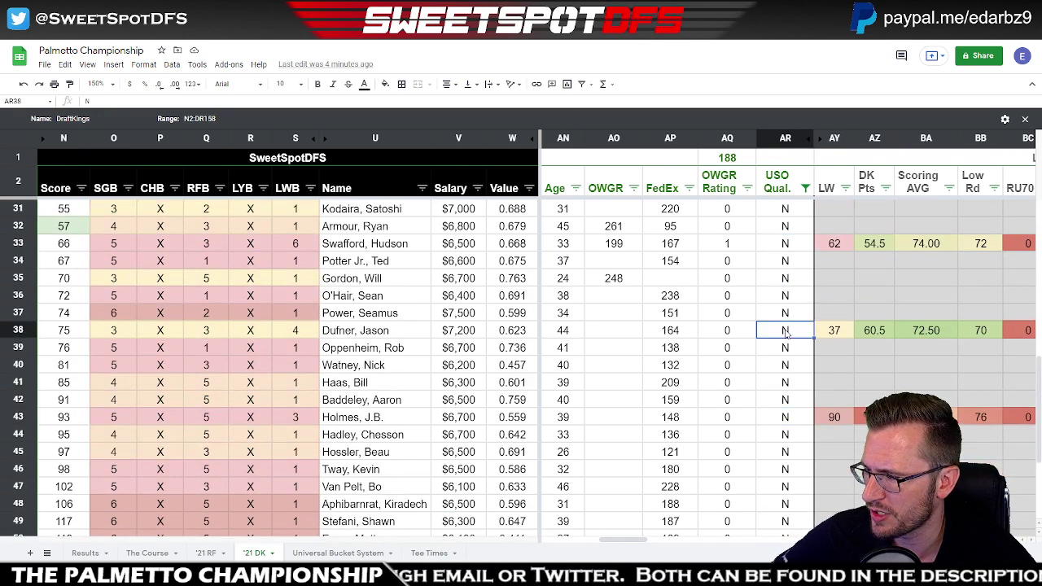
ctrl+click(795, 244)
scroll(797, 326, up, 1)
scroll(798, 334, up, 1)
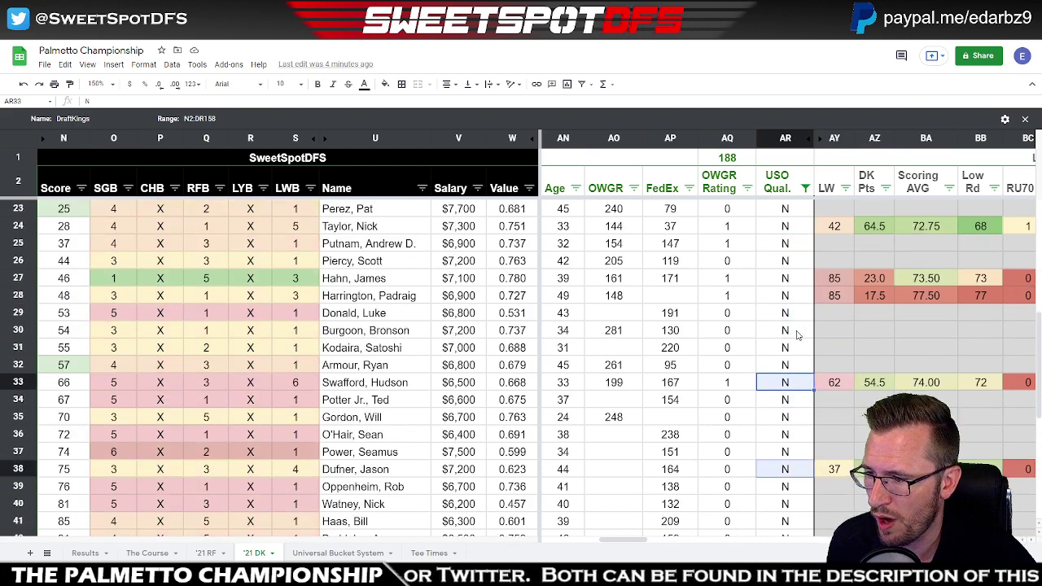
click(784, 230)
scroll(787, 277, up, 3)
ctrl+click(786, 314)
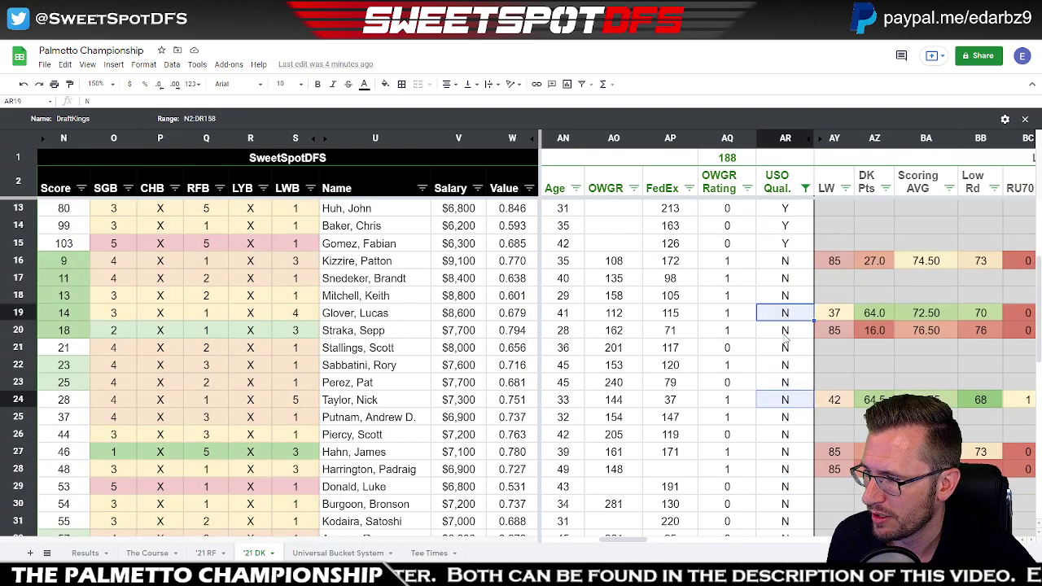
- Mark out the USO Qual. cells of the Y golfers in row 10 and rows 4 to 6 to compare their last-week finishes
scroll(787, 334, up, 3)
ctrl+click(788, 332)
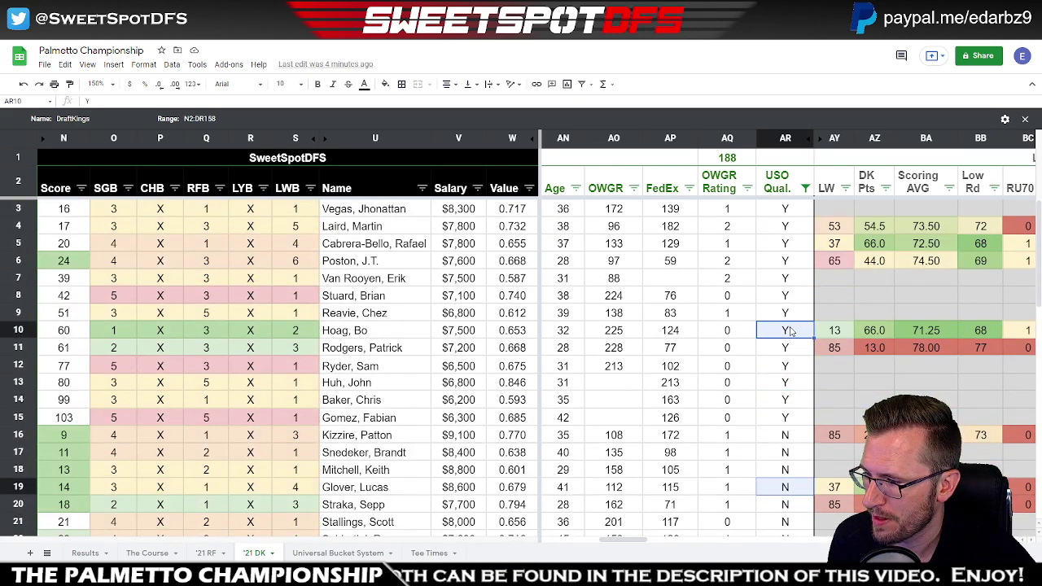
ctrl+click(798, 261)
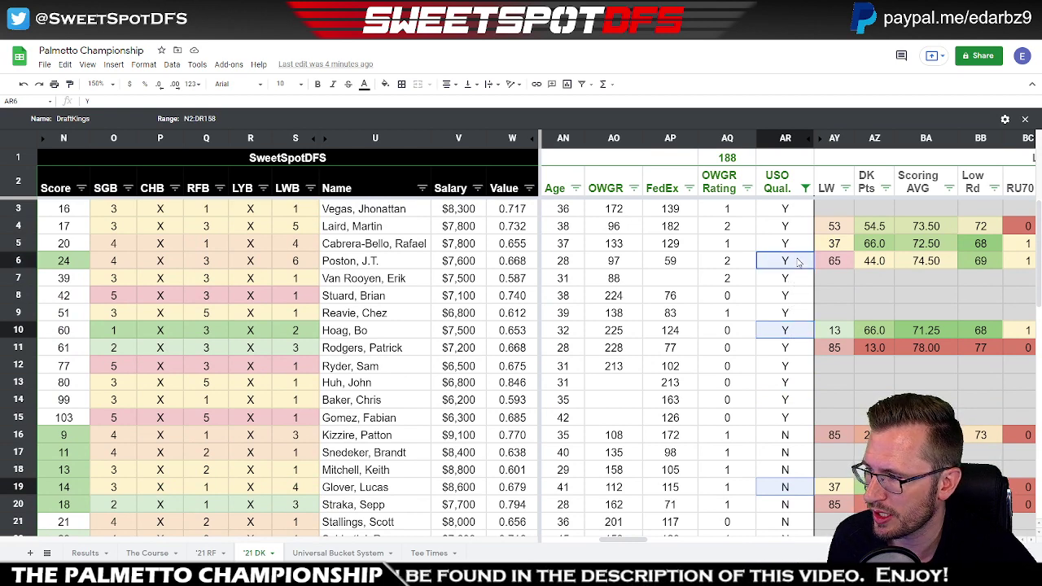
shift+click(799, 246)
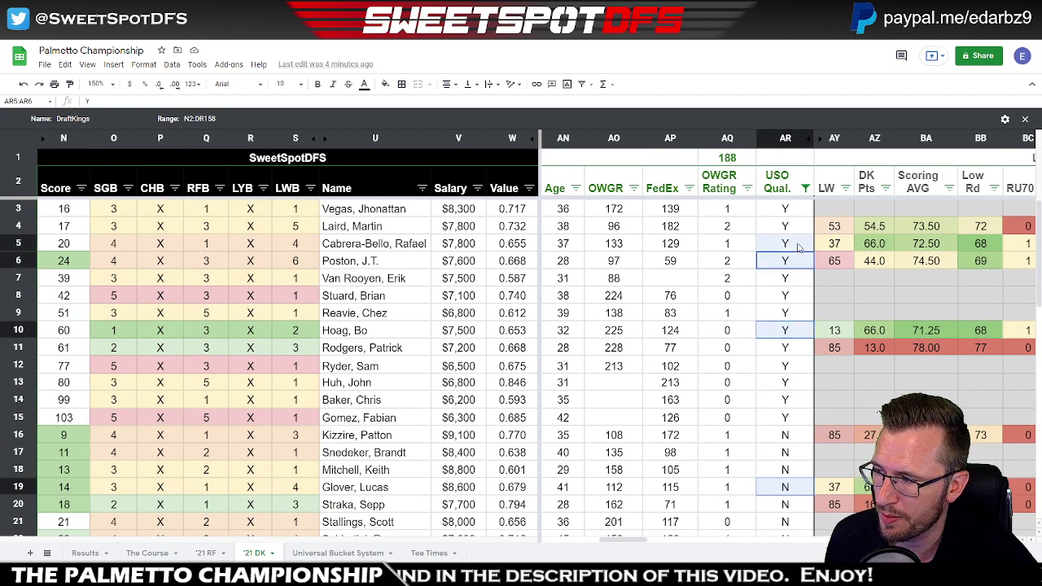
shift+click(798, 228)
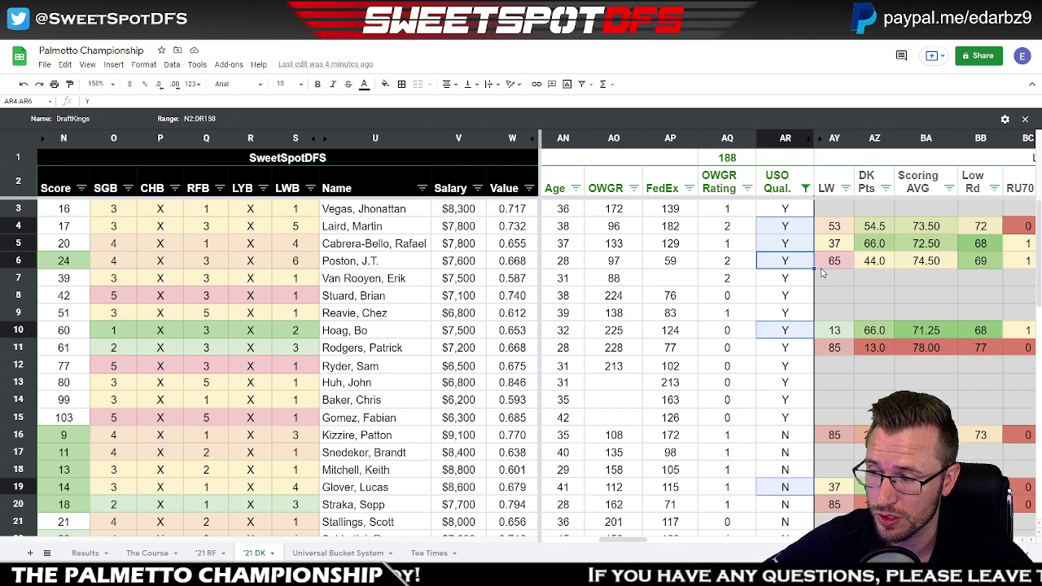
- Include the blank entries in the USO Qual. filter and sort the golfers by Salary in Z → A order
click(806, 189)
click(715, 411)
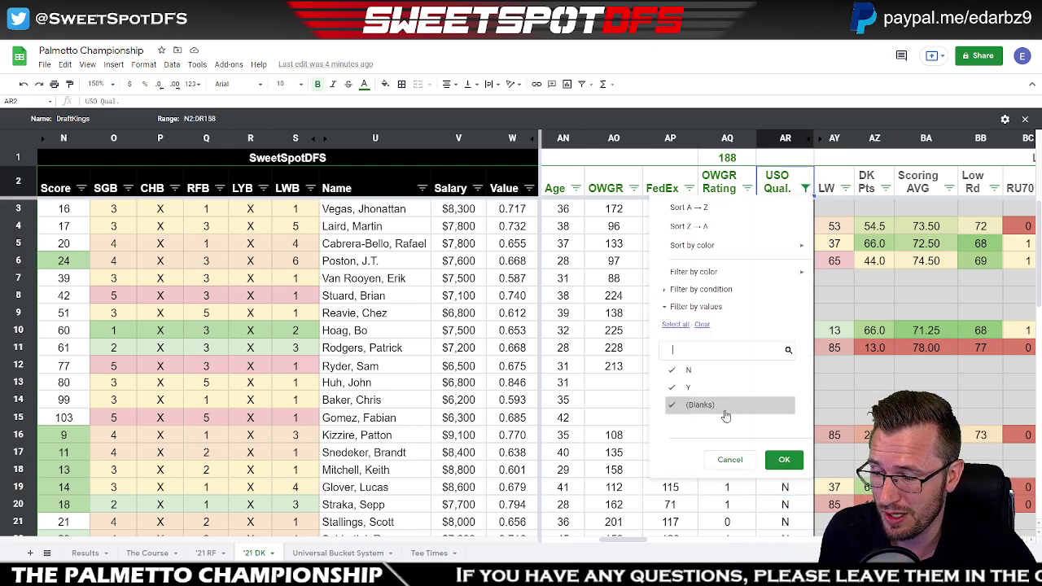
click(785, 464)
click(478, 188)
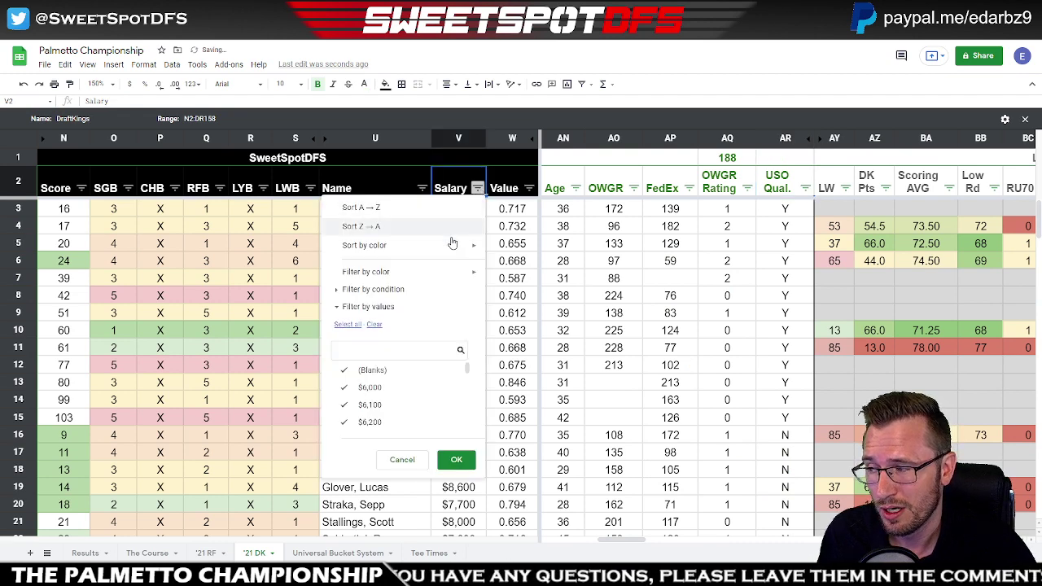
click(415, 228)
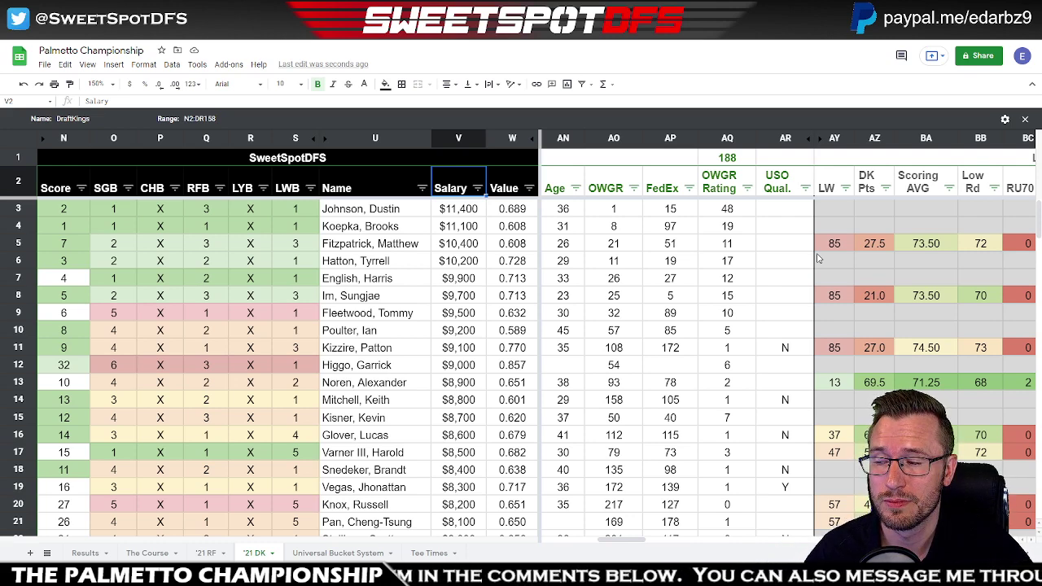
click(353, 208)
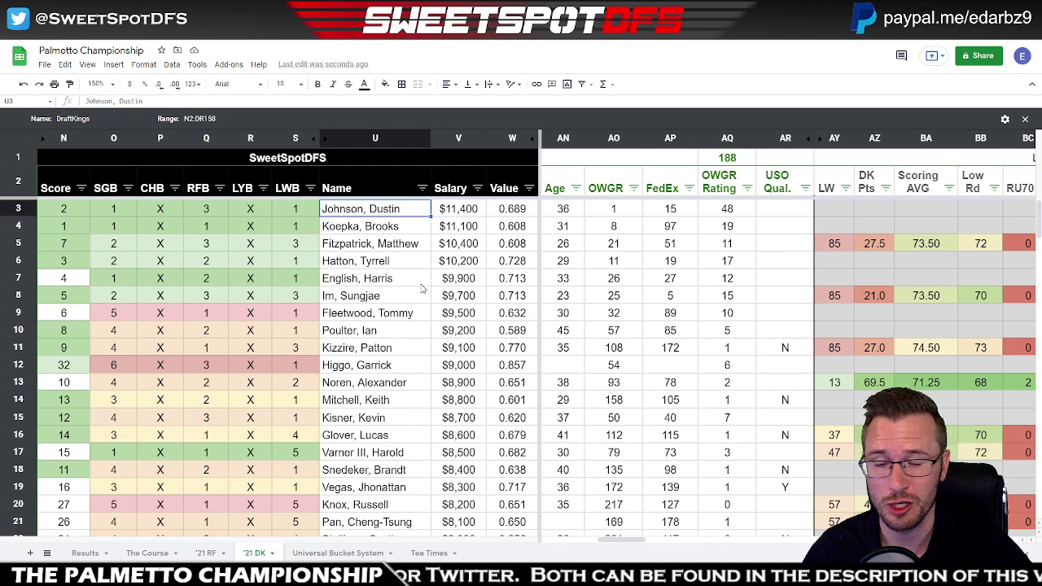
- Unhide the Course Fit columns AS to AX and sort the golfers by Score in A → Z order
click(828, 147)
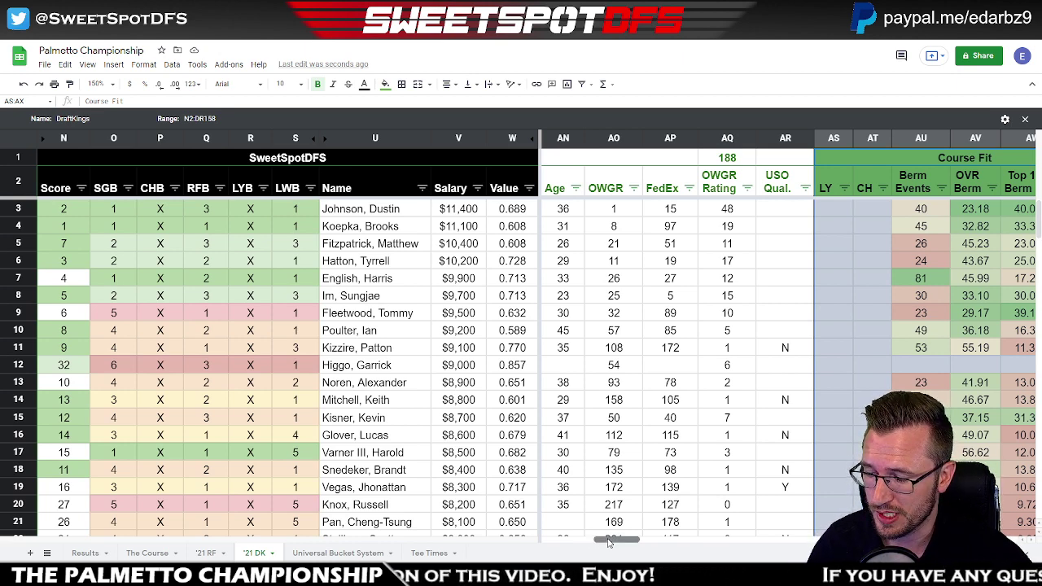
drag(609, 542, 553, 542)
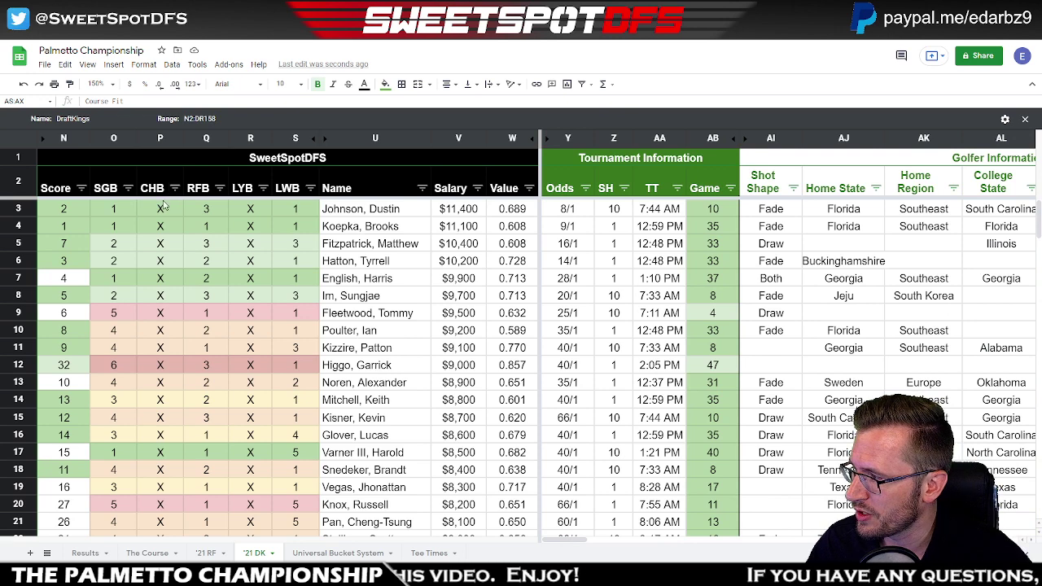
click(81, 188)
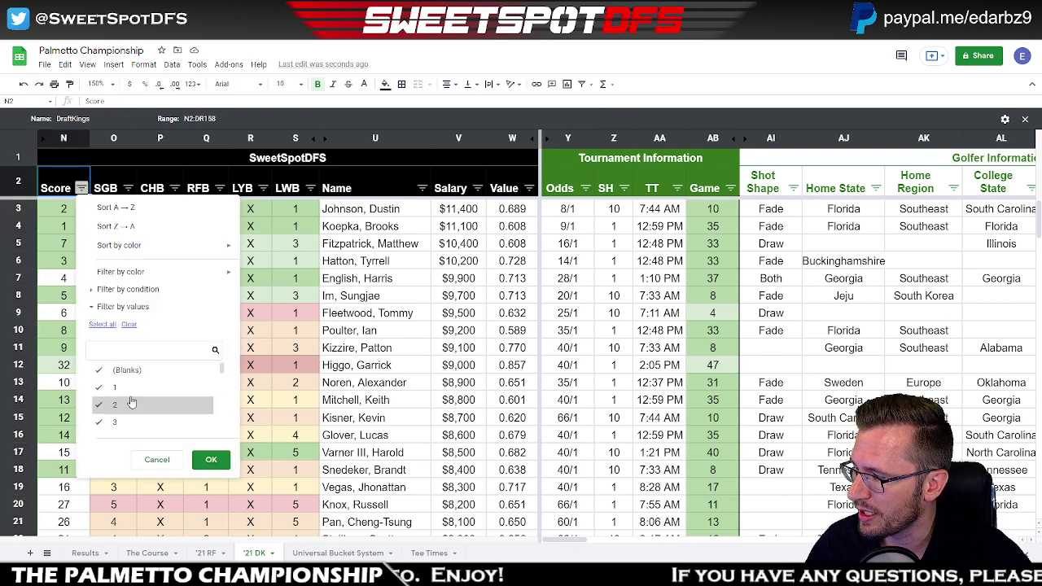
click(129, 210)
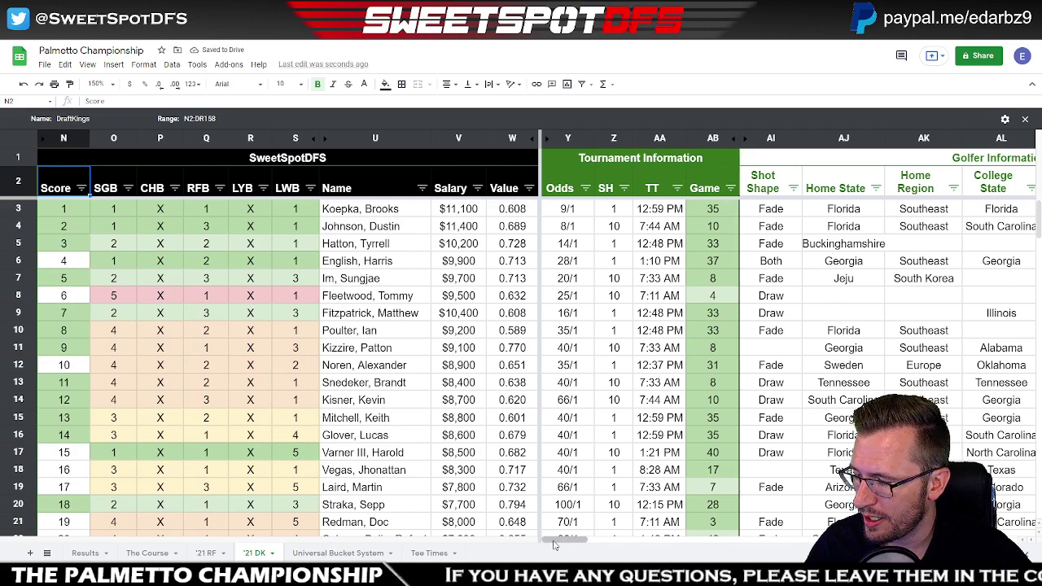
- Examine the OWGR, Grass AVG and Top 10 Grass % score components in columns DI to DK for the highest-ranked golfers
drag(554, 545, 928, 545)
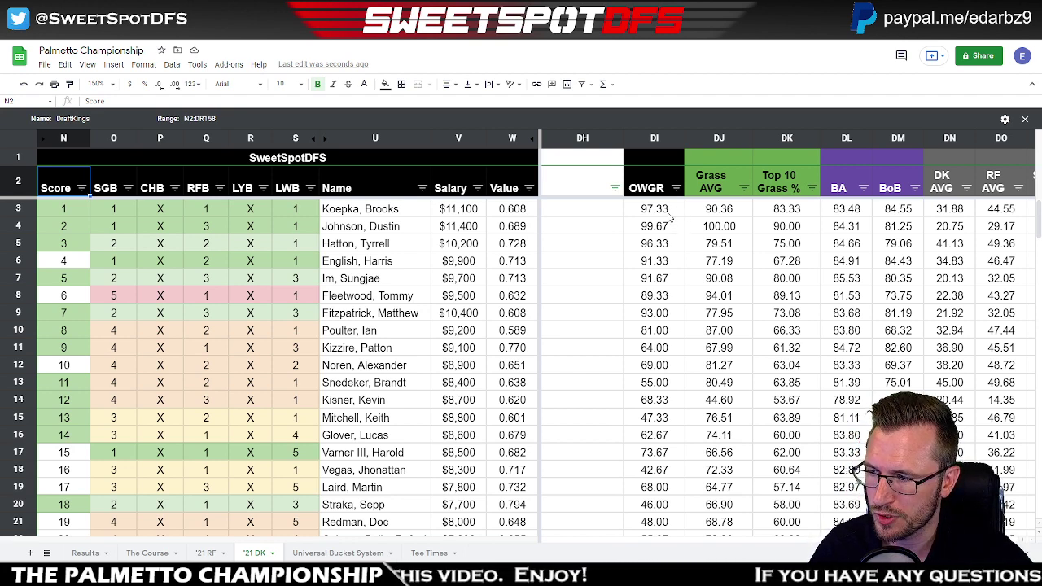
click(671, 215)
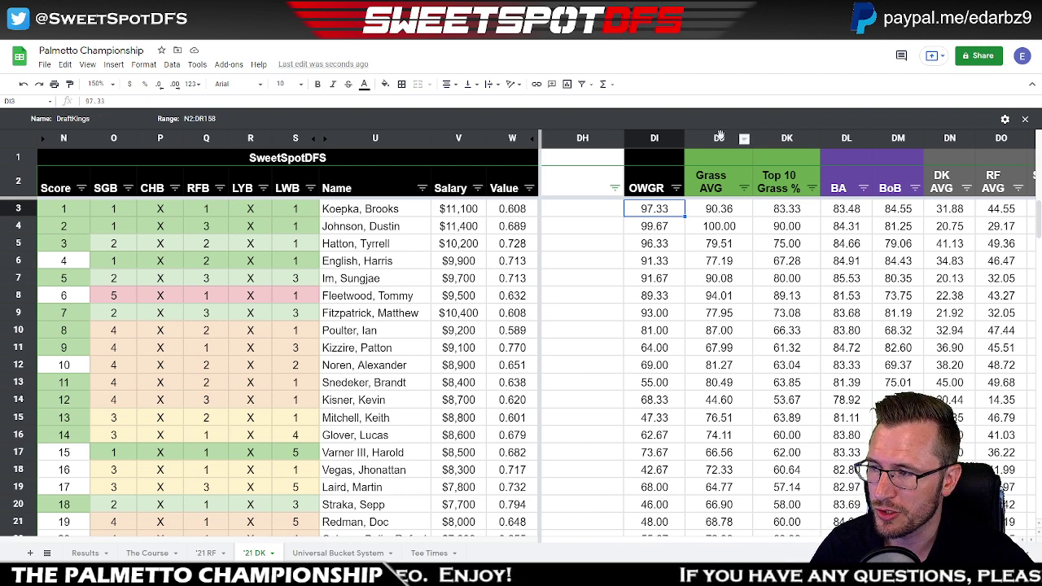
drag(719, 138, 778, 137)
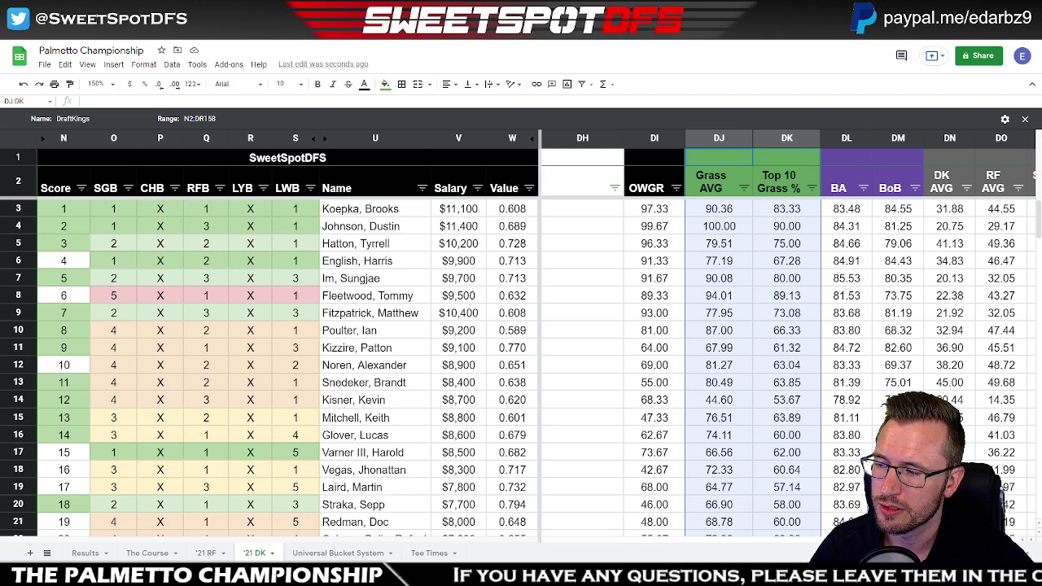
click(654, 215)
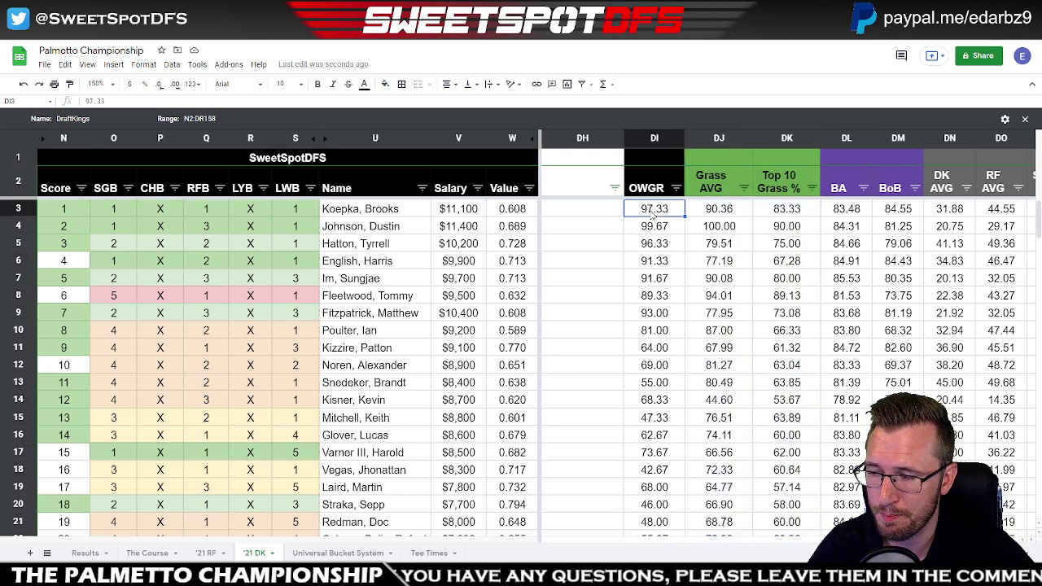
click(656, 227)
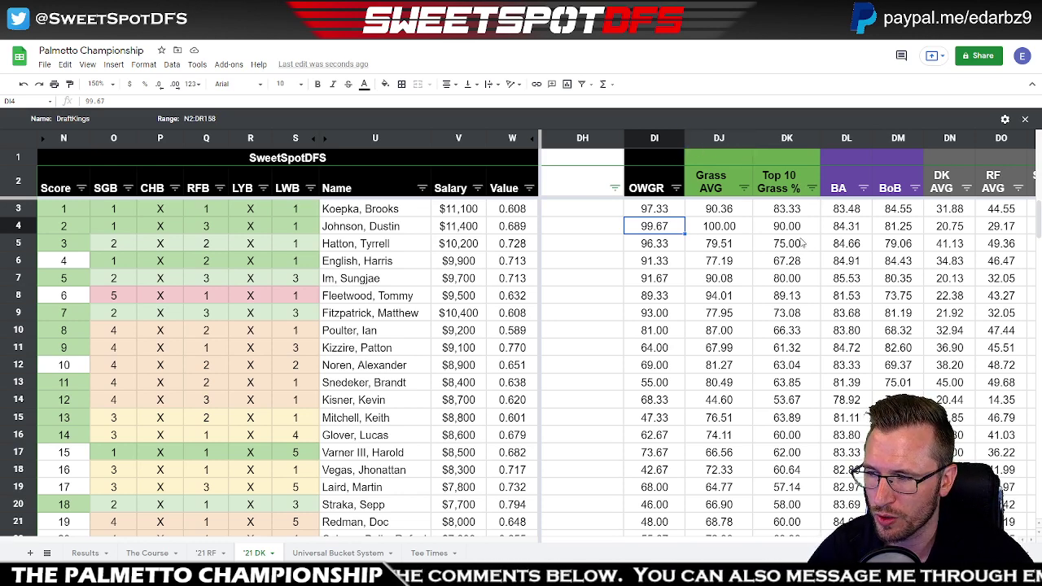
click(718, 231)
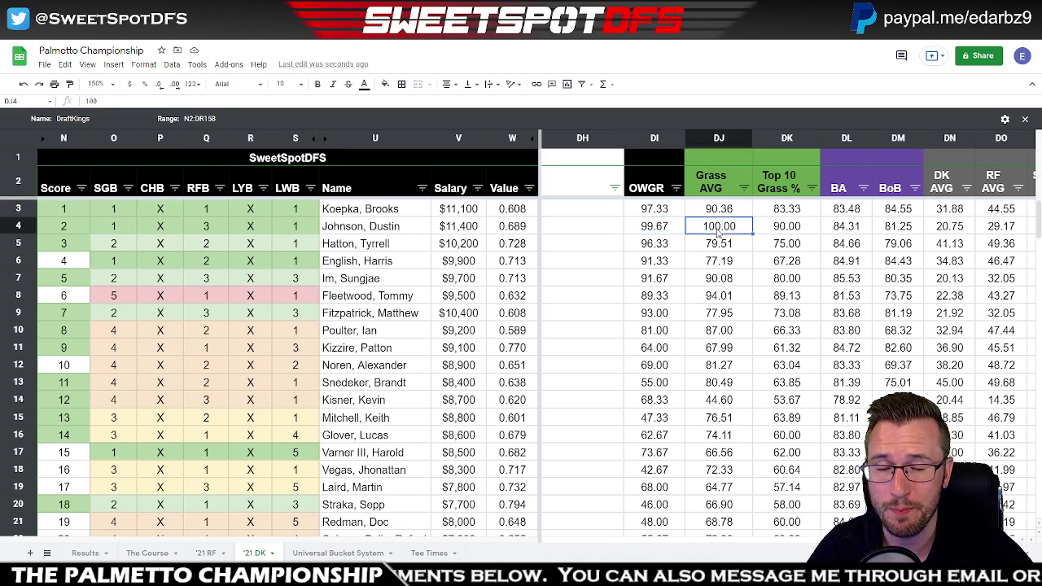
click(720, 138)
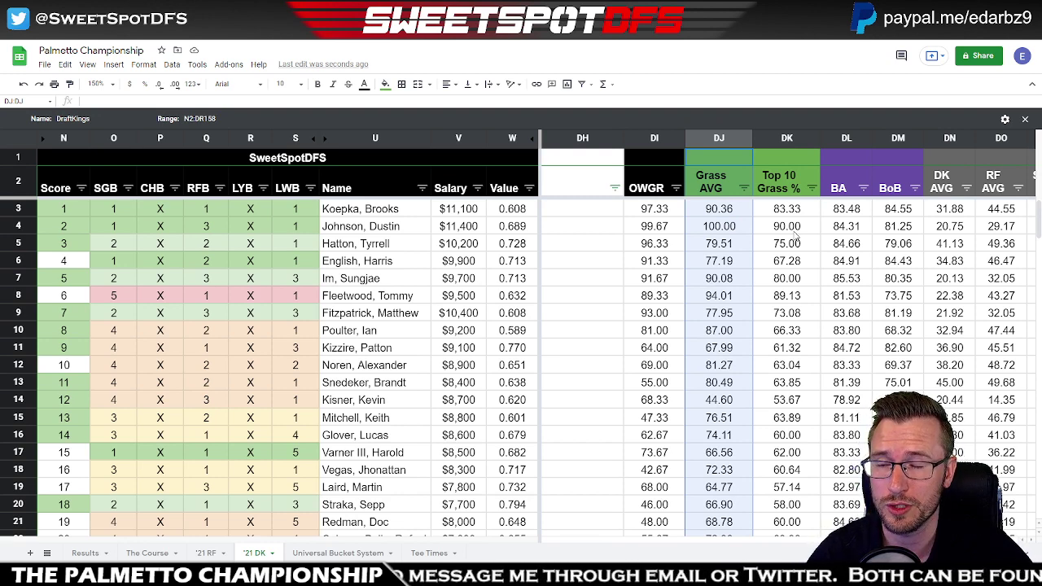
click(786, 139)
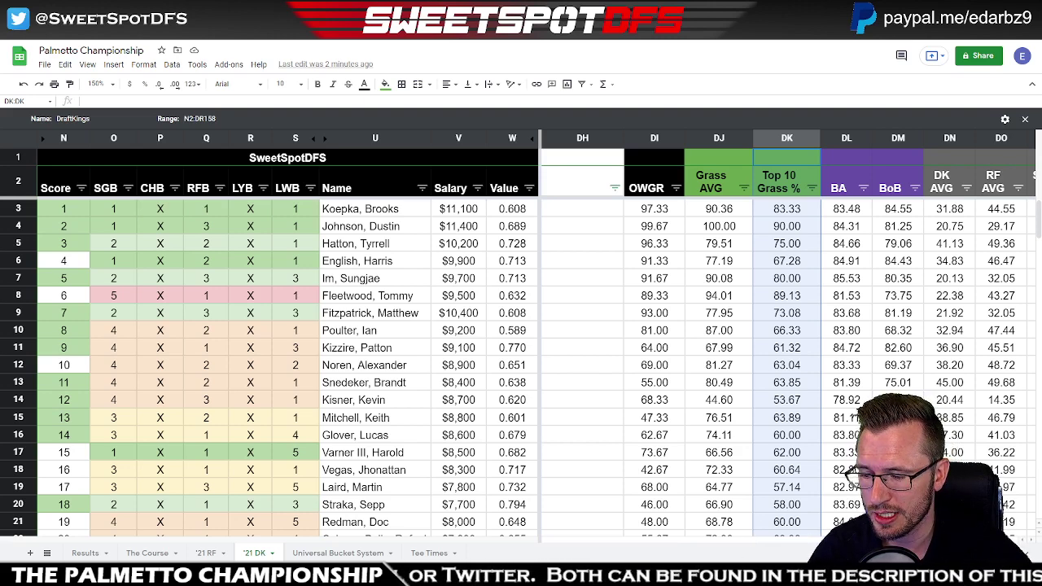
- Examine the remaining score components in columns DL to DR: BA, BoB, DK AVG, RF AVG and Scoring AVG
scroll(790, 334, right, 3)
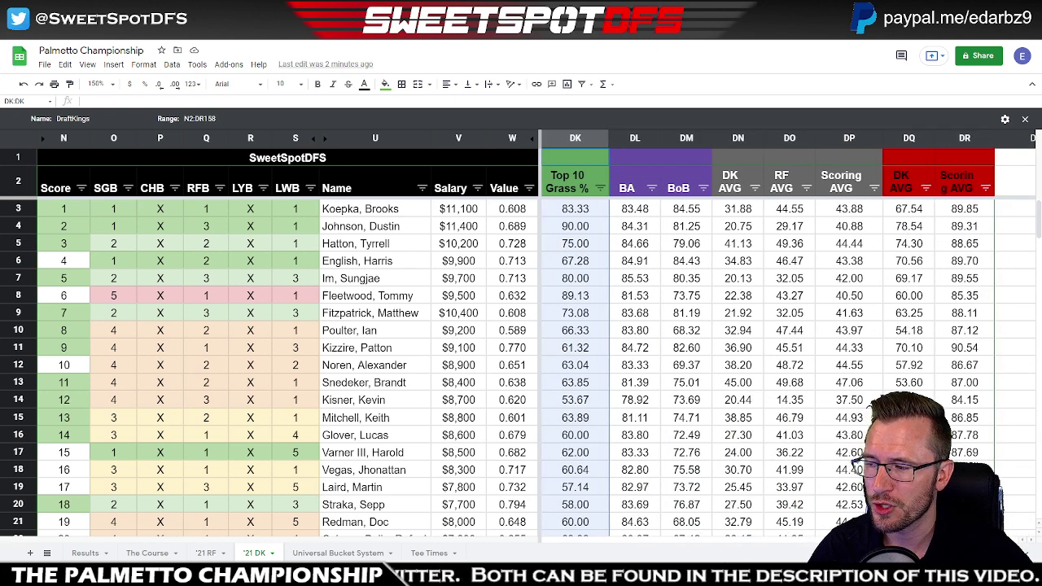
drag(626, 141, 827, 137)
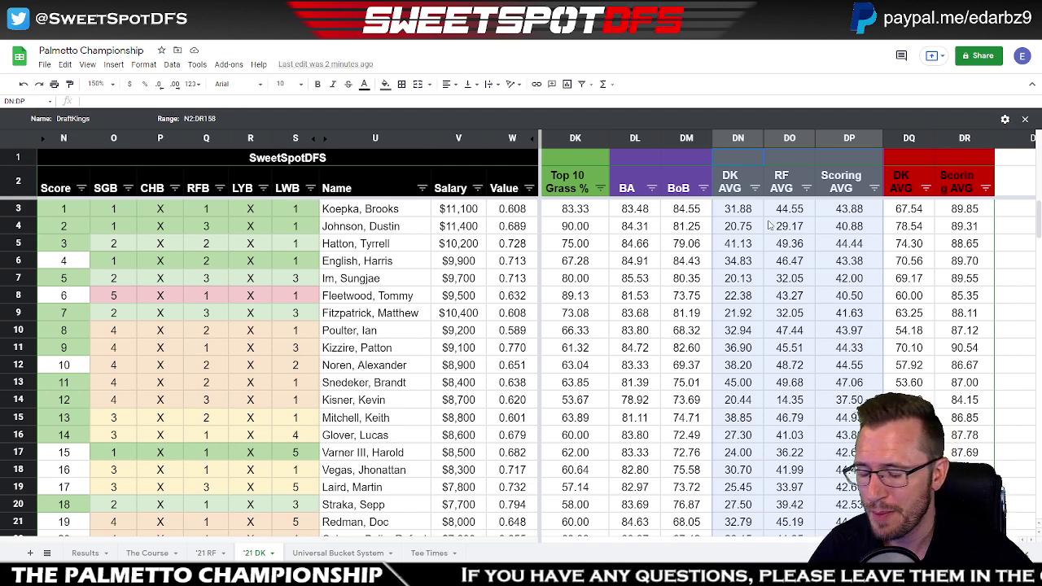
click(760, 246)
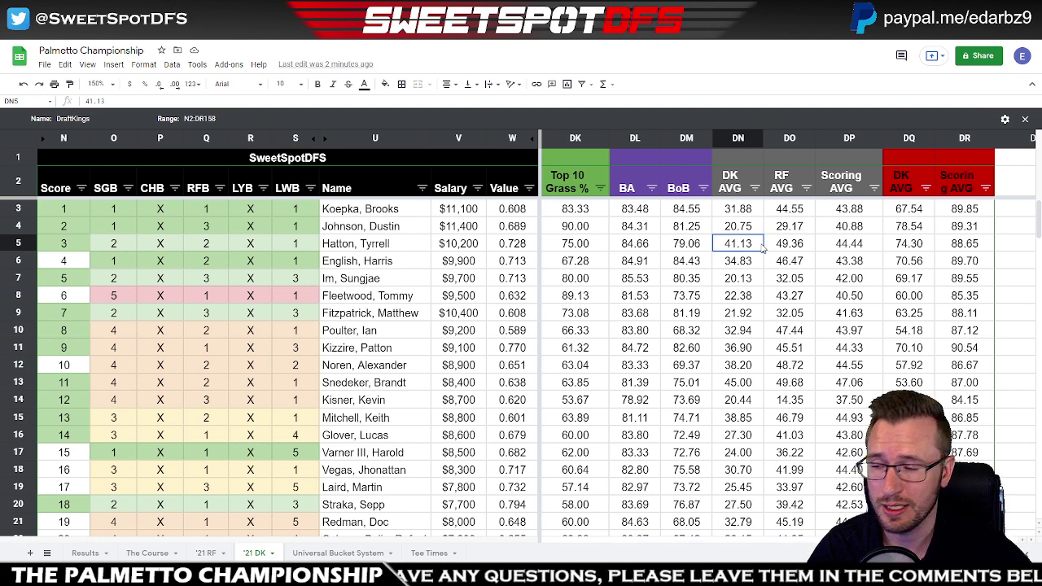
drag(736, 182, 837, 186)
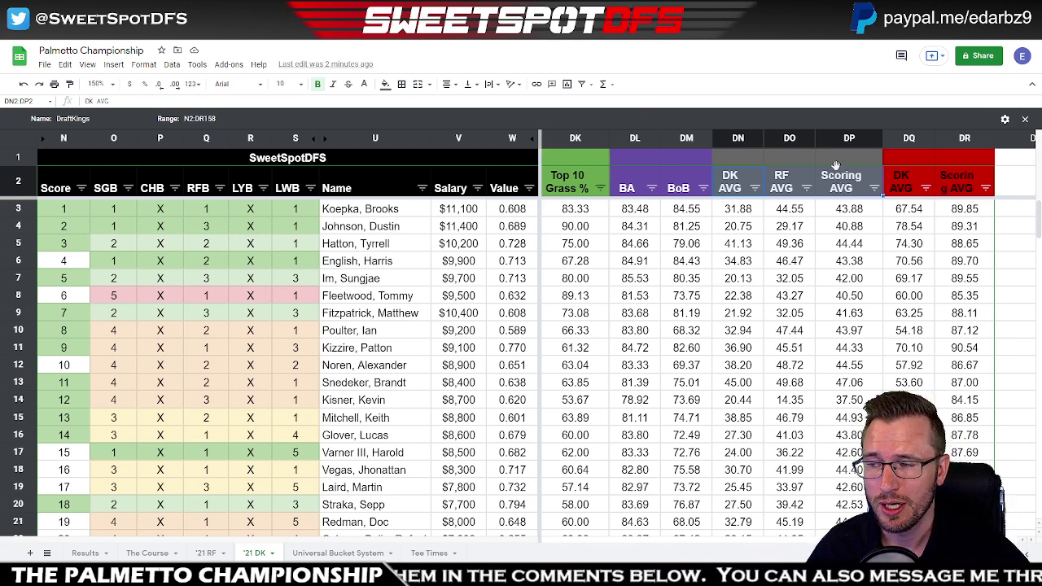
drag(738, 210, 733, 327)
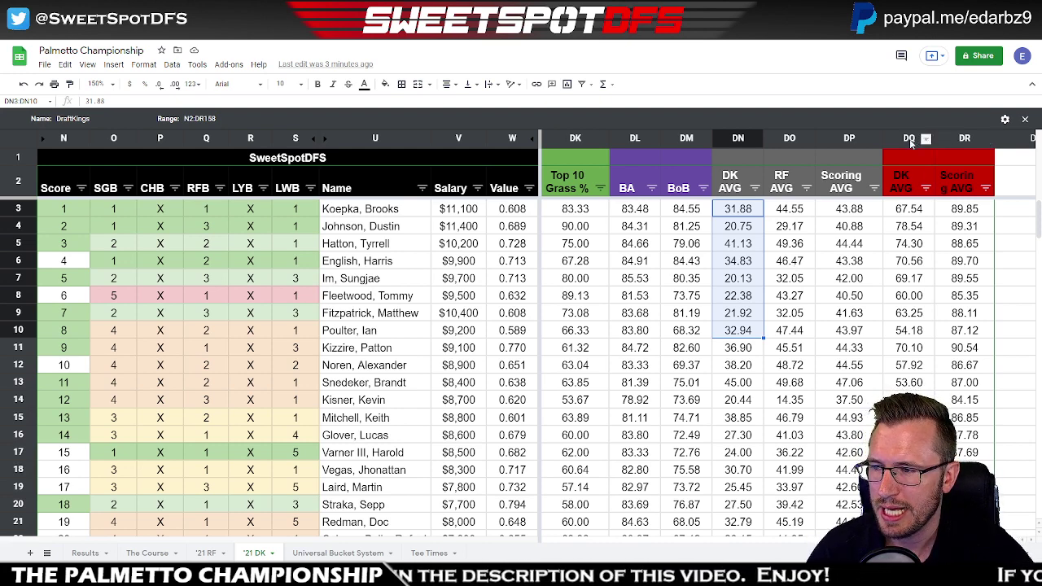
drag(913, 138, 961, 139)
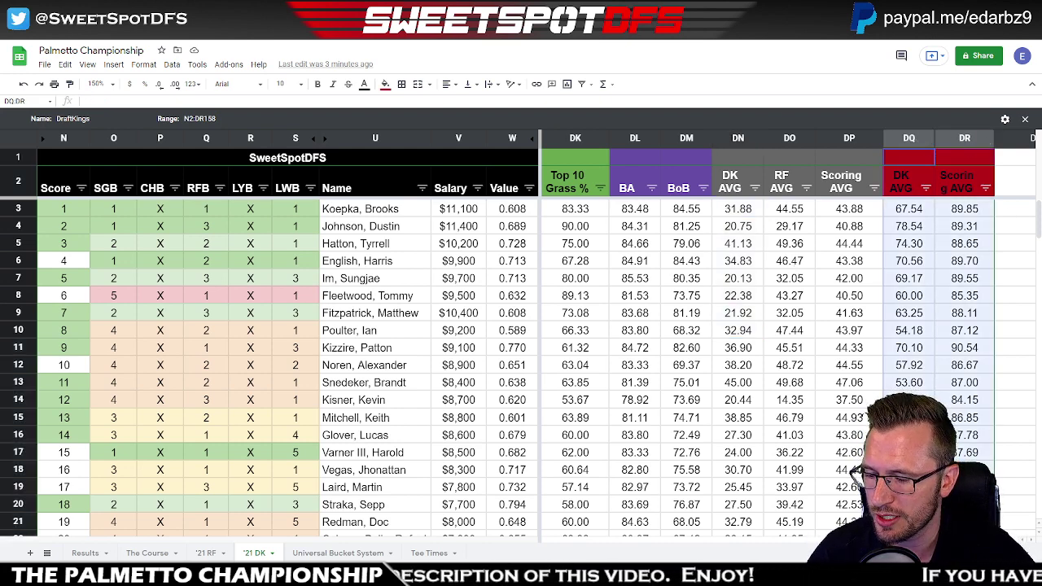
- Inspect the Score sum formula in cell DW3, and compare it with the Score ranks in column N down to row 9
scroll(814, 326, right, 5)
click(972, 208)
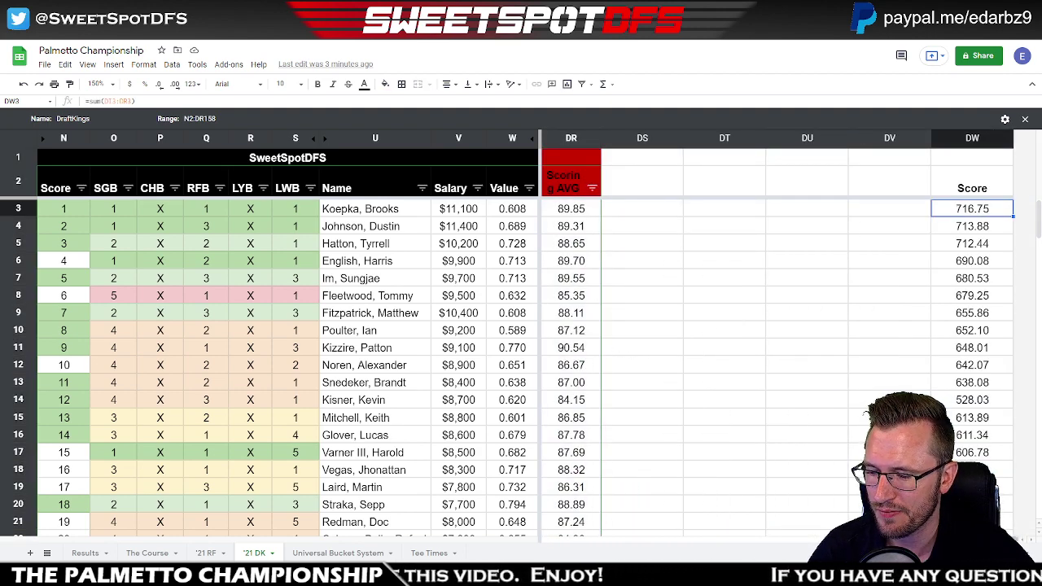
scroll(782, 325, left, 10)
click(68, 211)
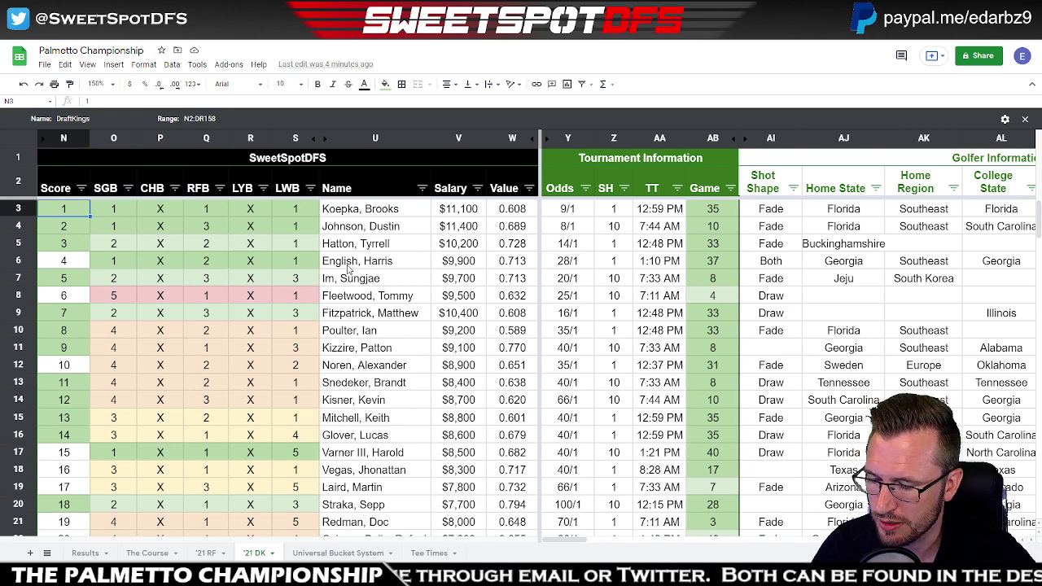
click(391, 317)
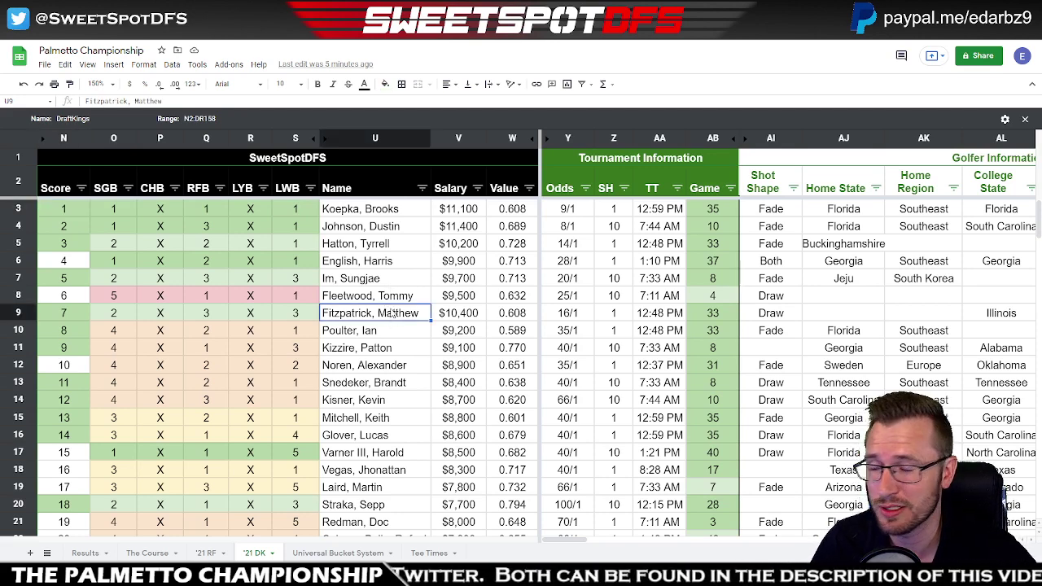
- Compare the seven highest-ranked golfers by Score in the Name column, rows 3 to 9, including the group in U6:U8
drag(402, 267, 403, 297)
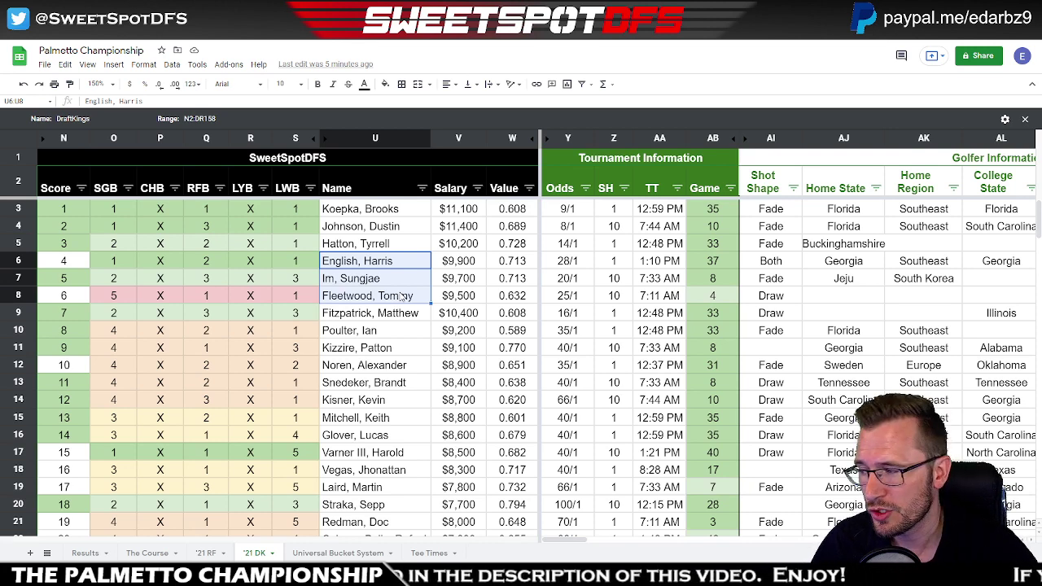
click(405, 317)
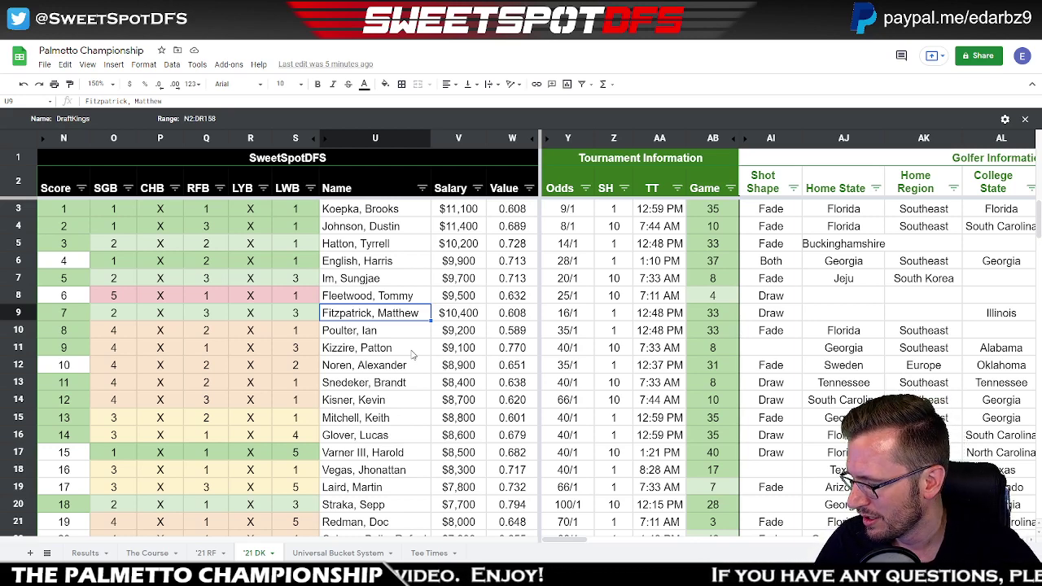
click(376, 247)
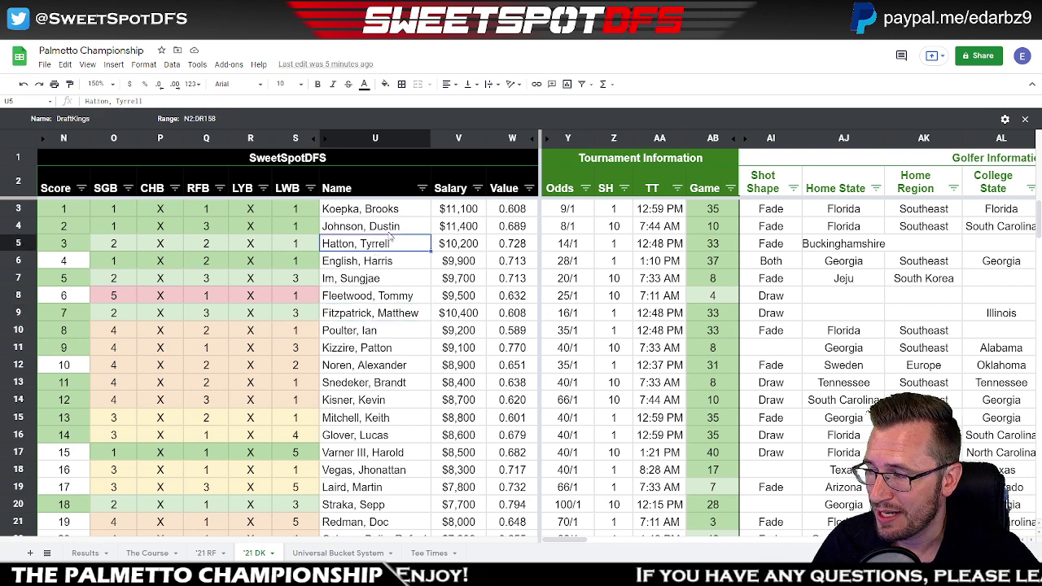
click(396, 228)
click(402, 211)
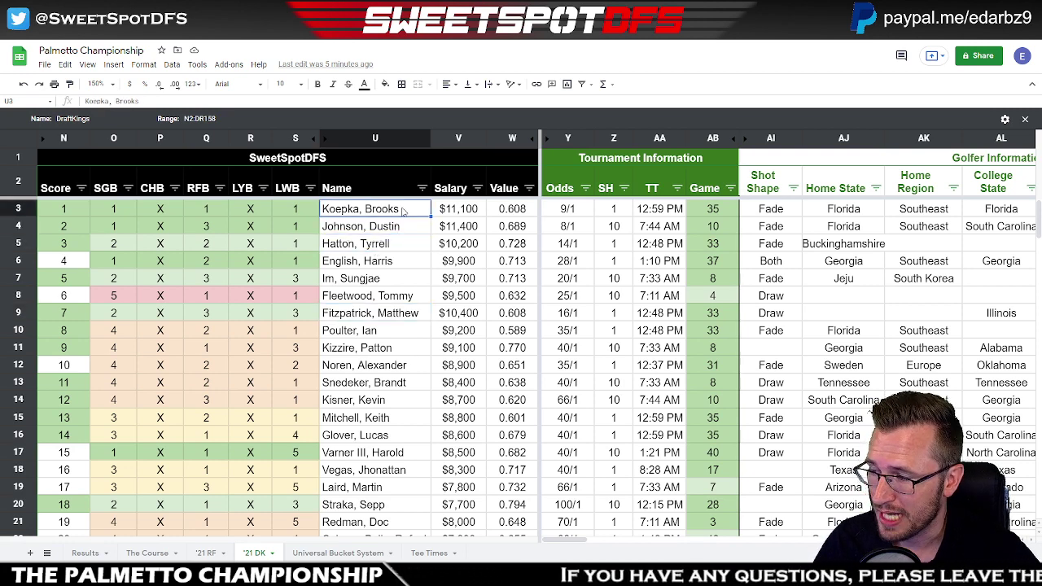
click(392, 314)
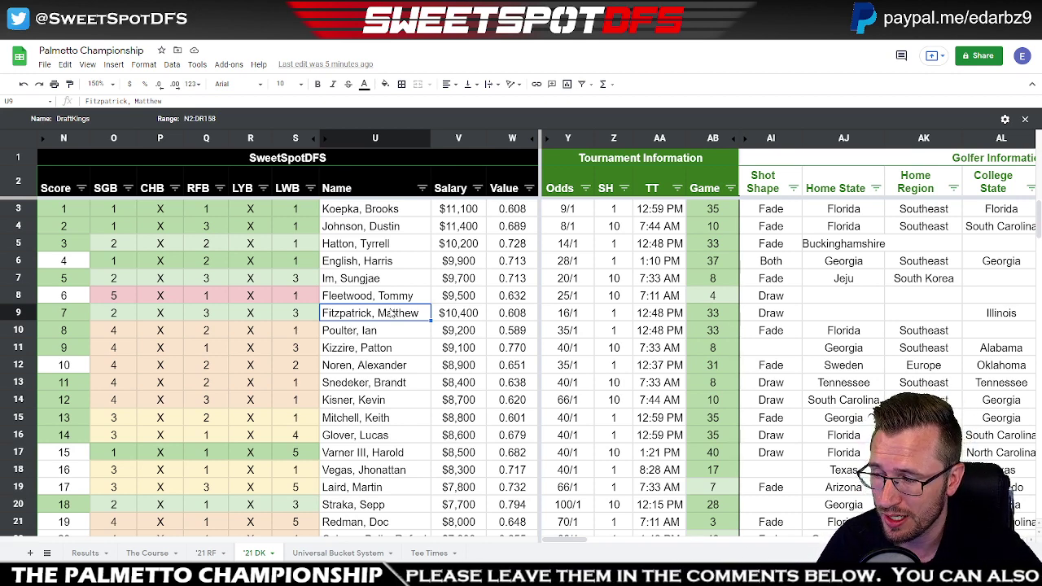
drag(397, 296, 396, 270)
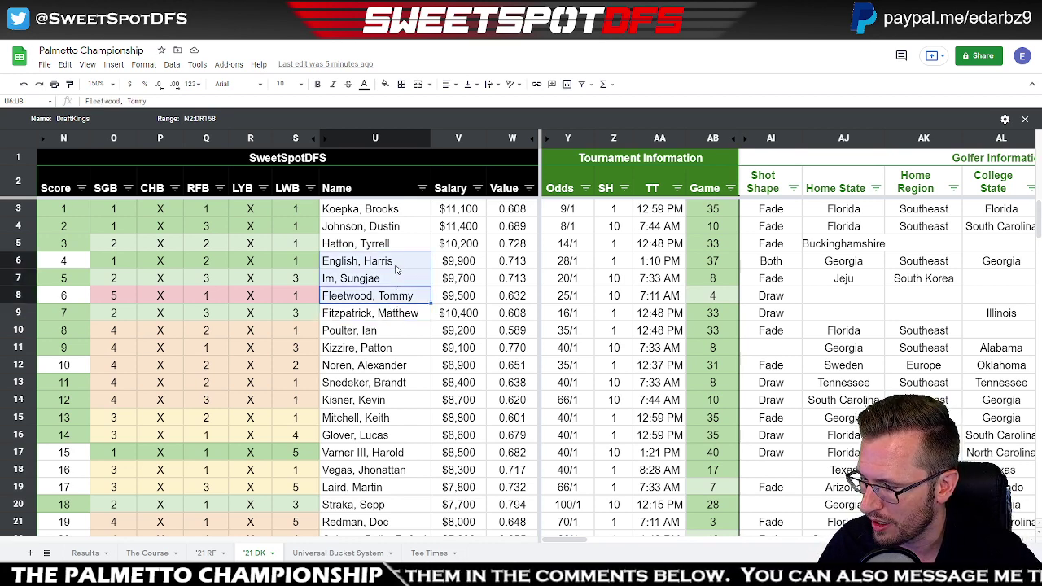
- Review the next tier of golfers by Score in the Name column, selecting rows 9 to 22
drag(380, 334, 376, 522)
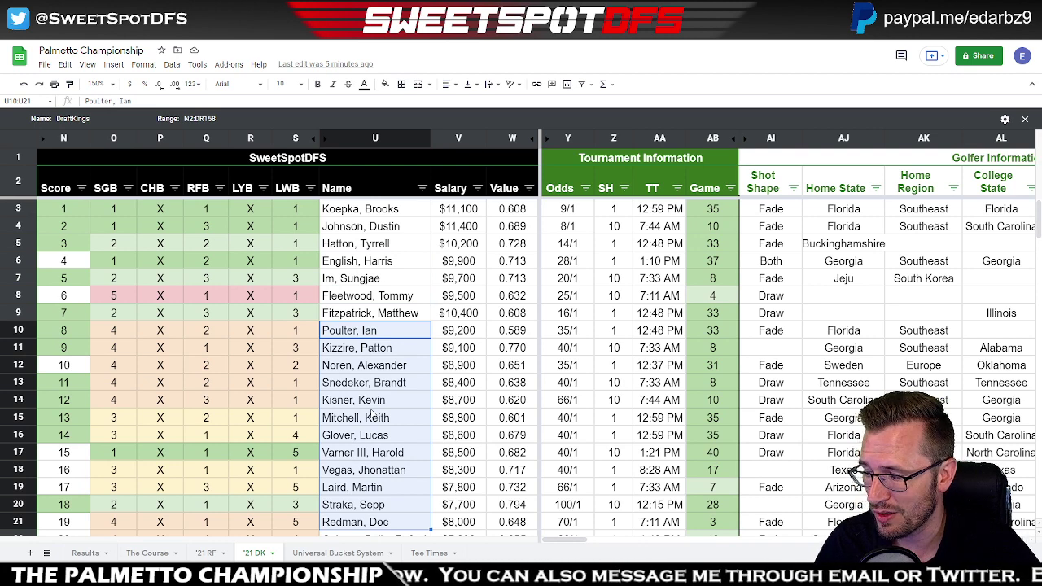
scroll(373, 415, down, 1)
click(375, 509)
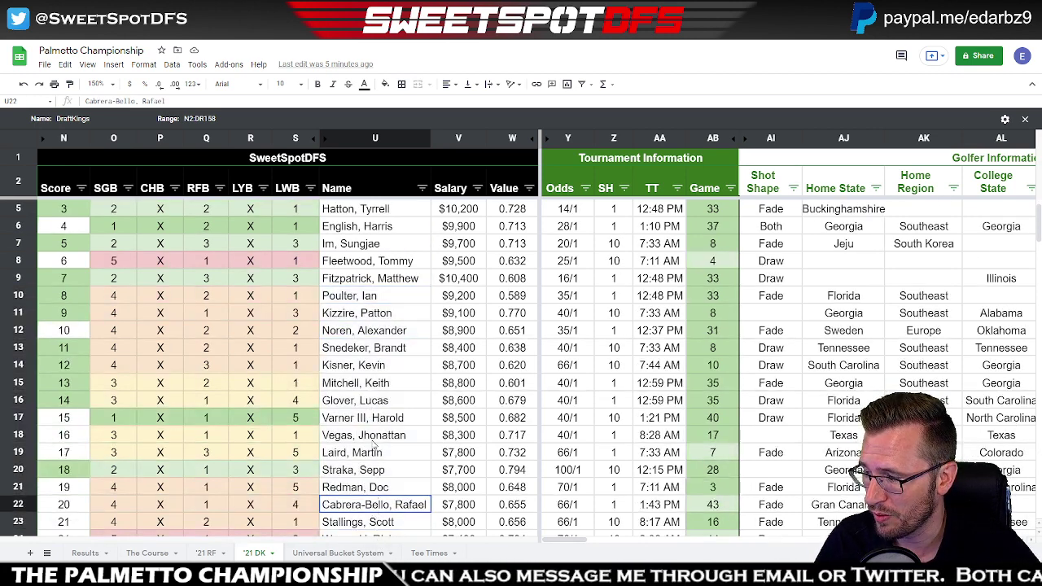
shift+click(374, 279)
scroll(408, 327, up, 1)
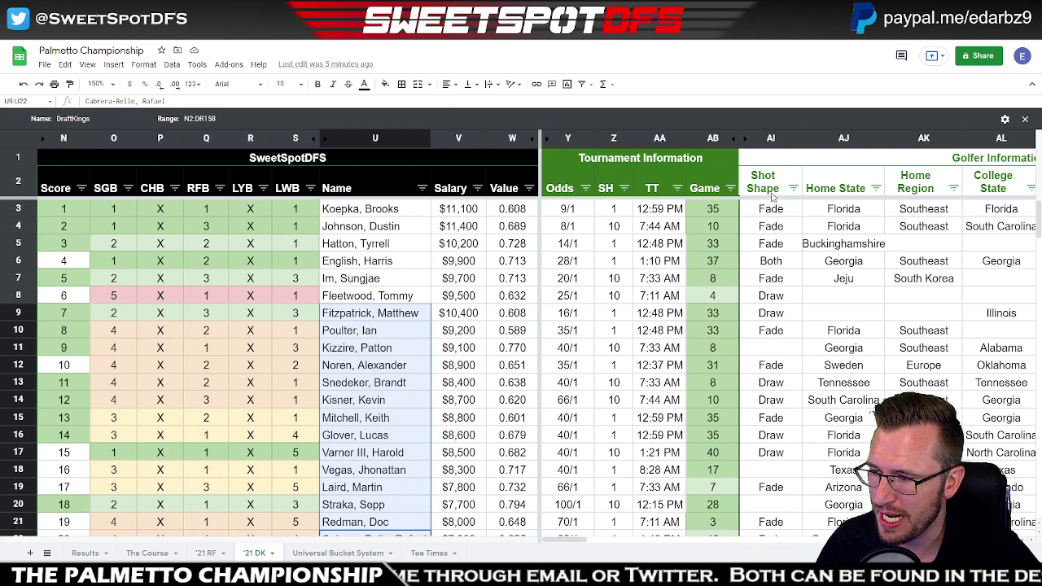
- Sort the golfers by the Game column AB in A → Z order
drag(710, 213, 708, 453)
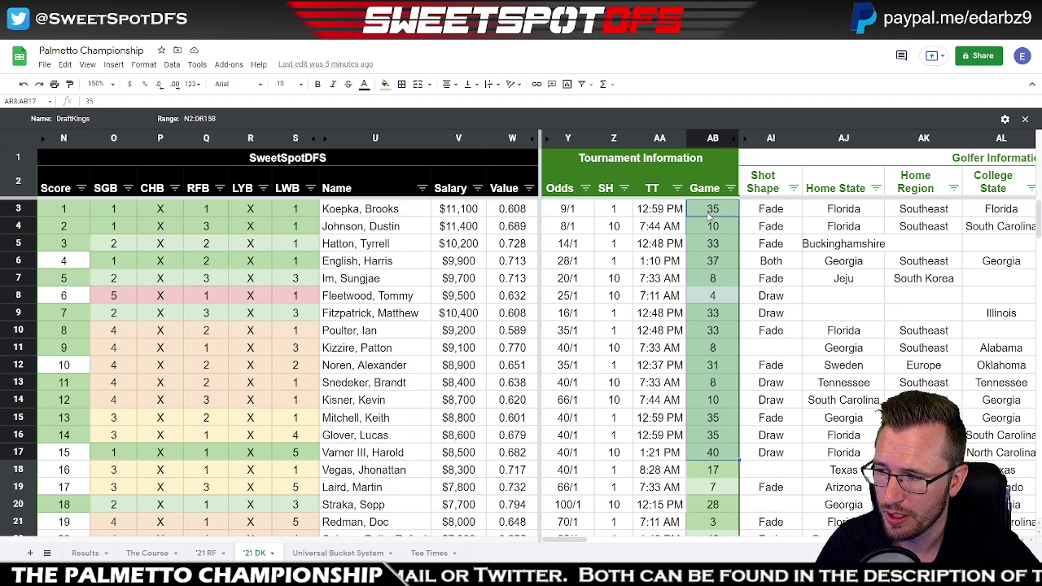
click(731, 189)
click(717, 208)
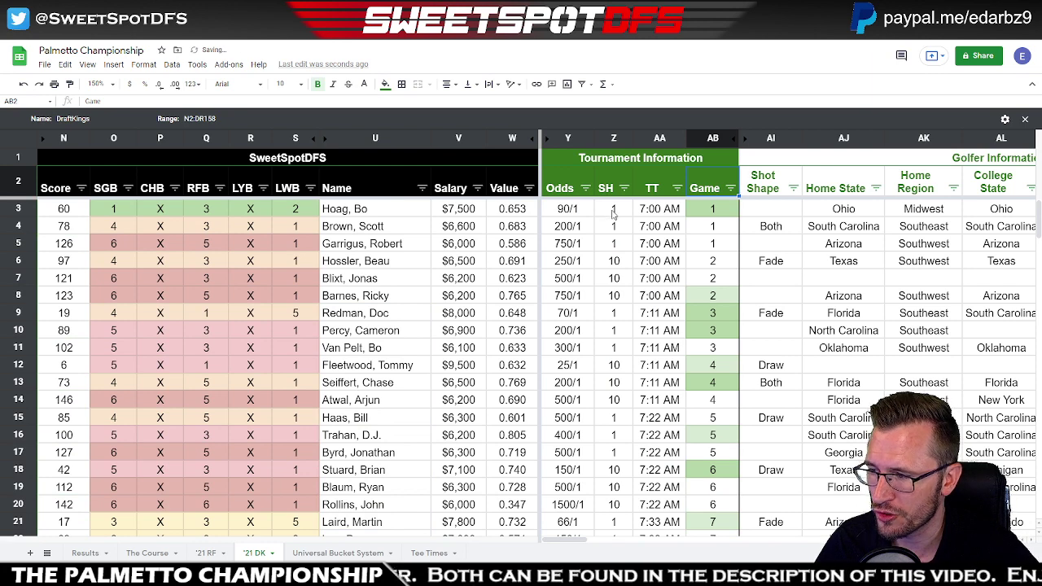
- Examine how Game groups 1 and 2 in rows 3 to 8 match the starting hole and tee time columns
drag(710, 209, 715, 246)
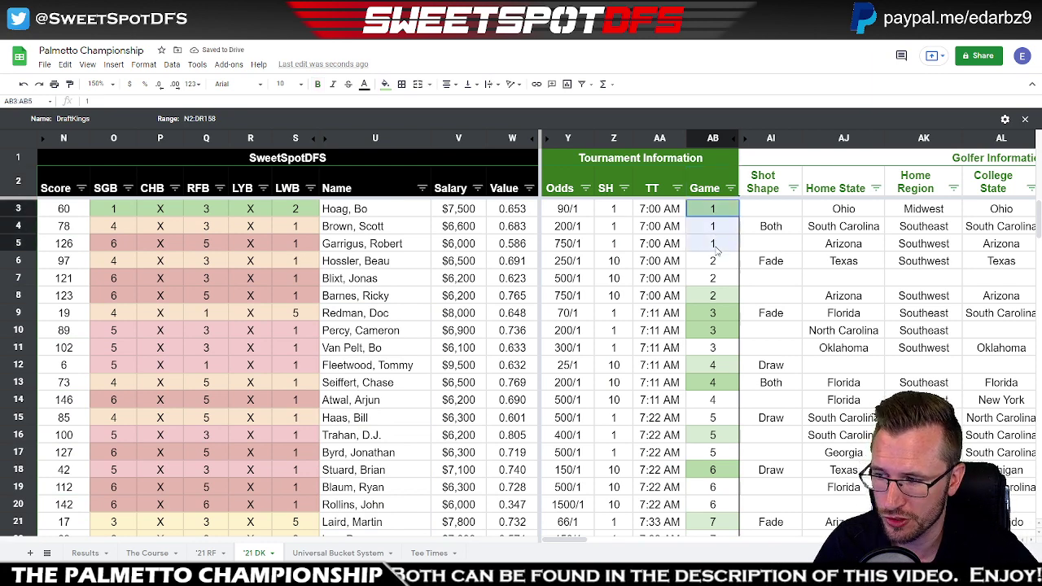
click(621, 213)
shift+click(641, 239)
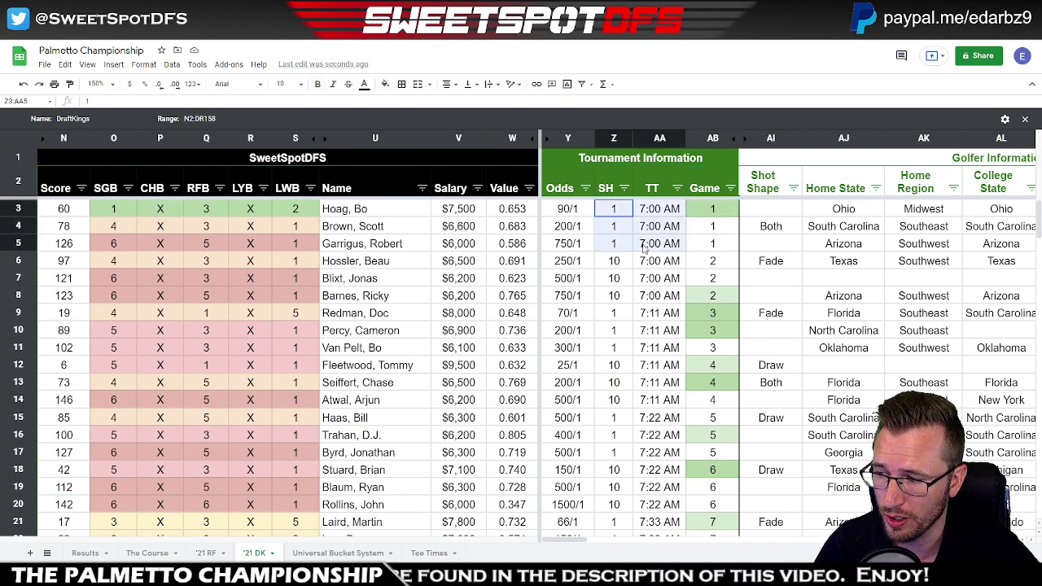
drag(712, 260, 713, 295)
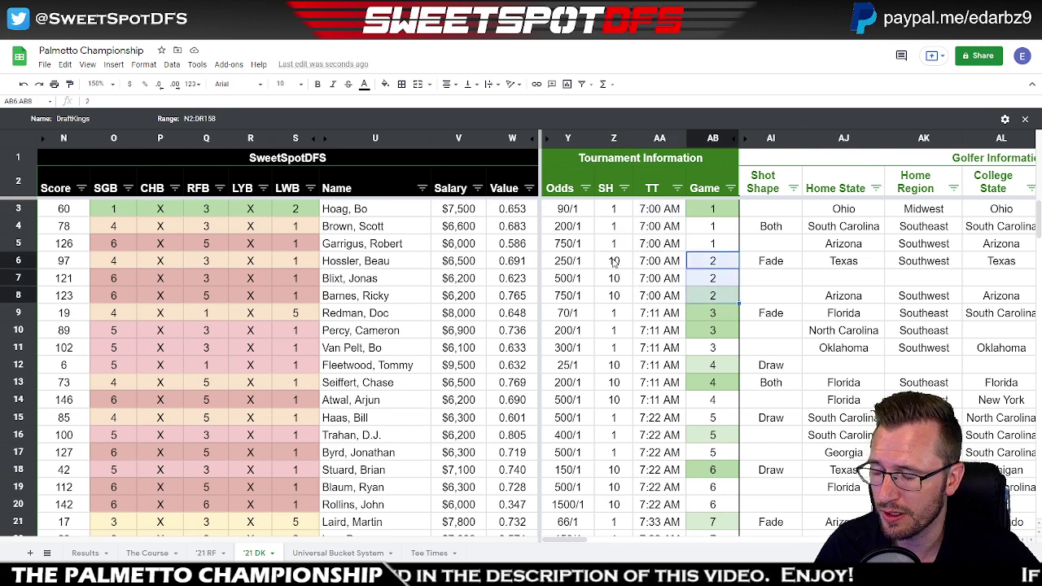
drag(615, 260, 665, 301)
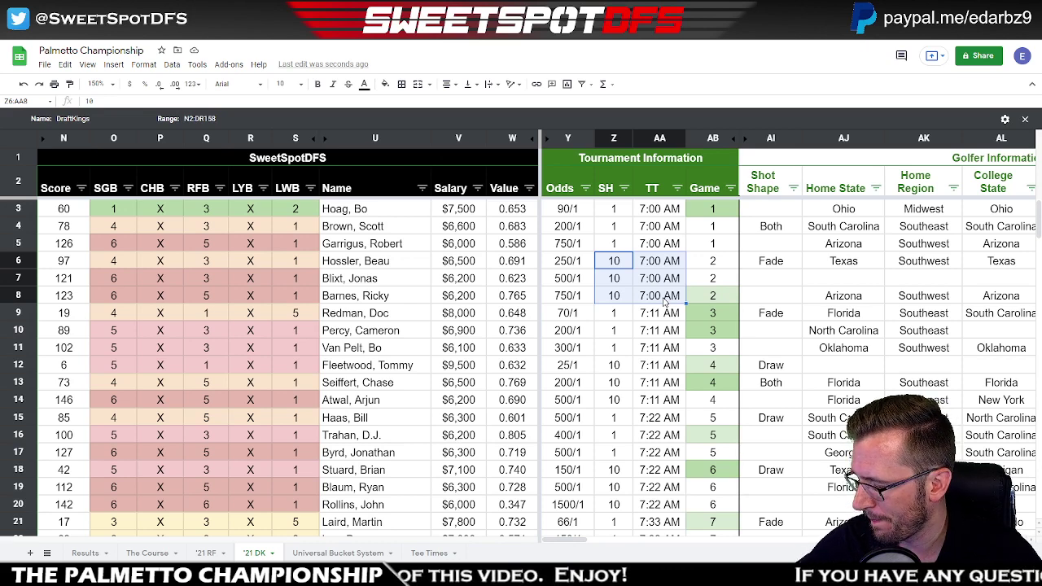
- Compare the color shading of the Game 1 cells AB3 to AB5 with the Game 4 cell AB12
click(713, 213)
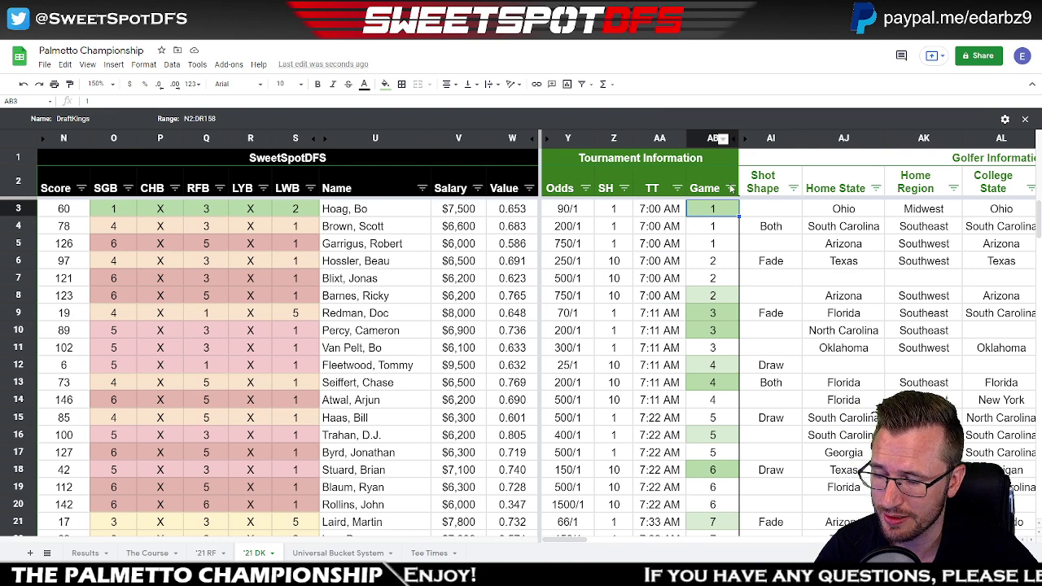
click(719, 249)
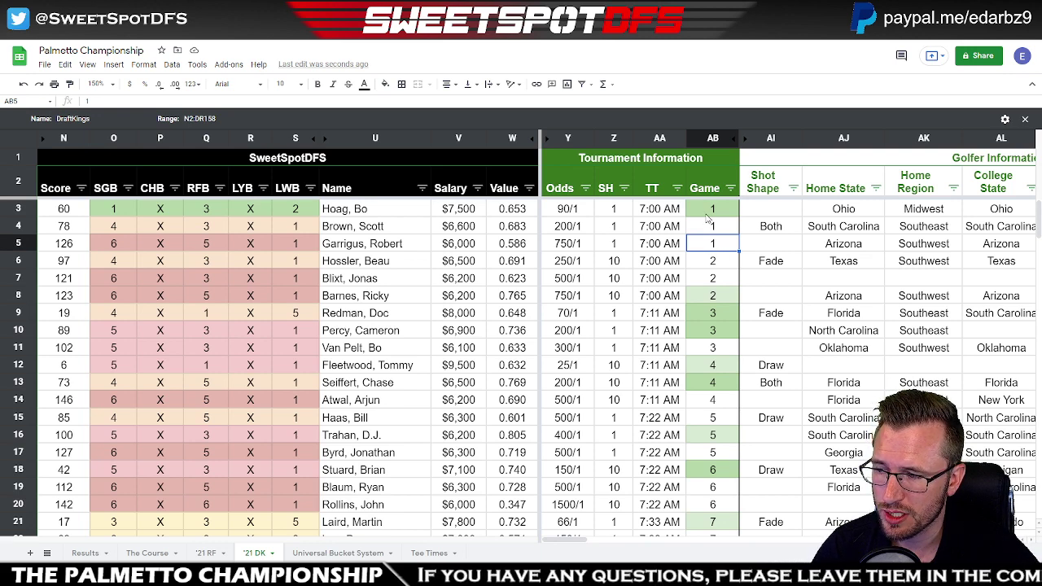
click(710, 216)
click(711, 234)
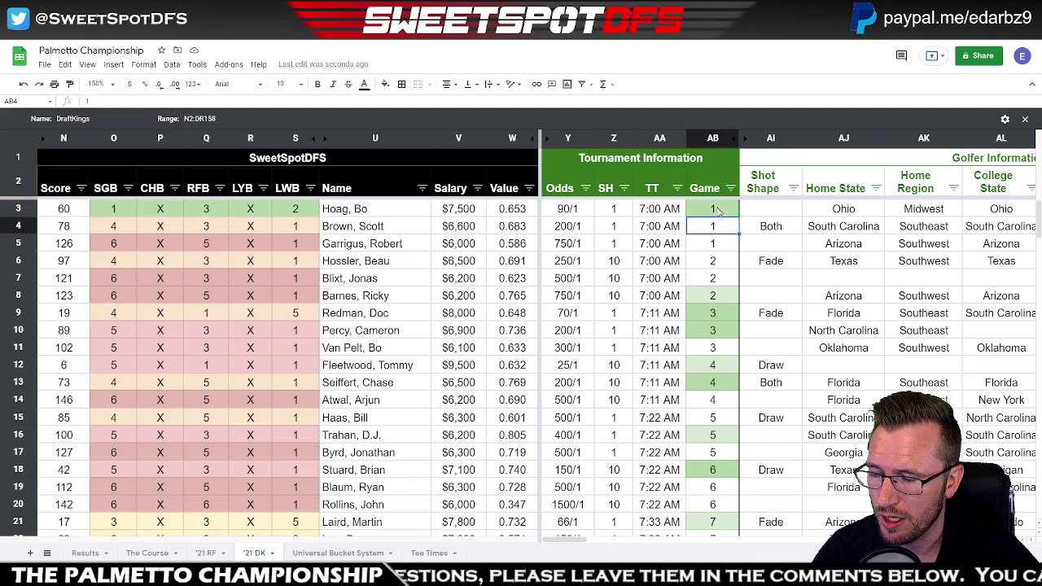
click(718, 210)
click(716, 364)
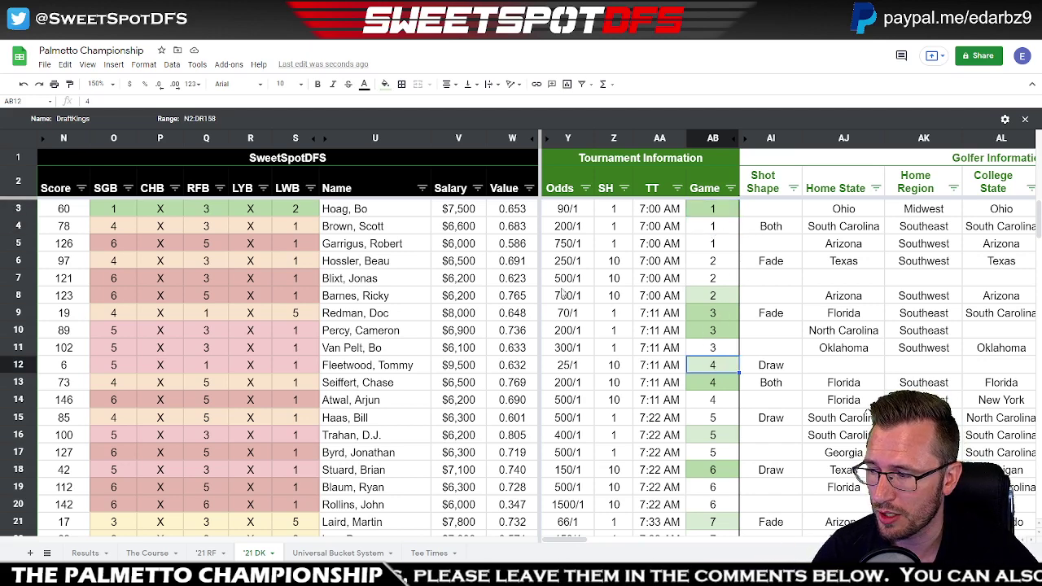
- Compare the shading of the Game 2, 3 and 4 cells in column AB, rows 6 to 12
click(720, 296)
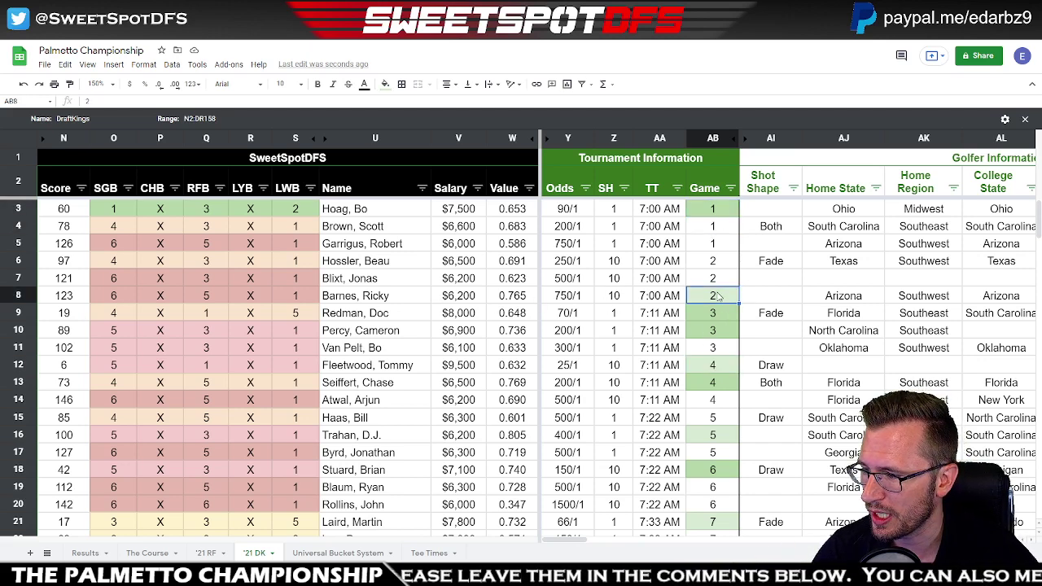
click(727, 370)
click(719, 298)
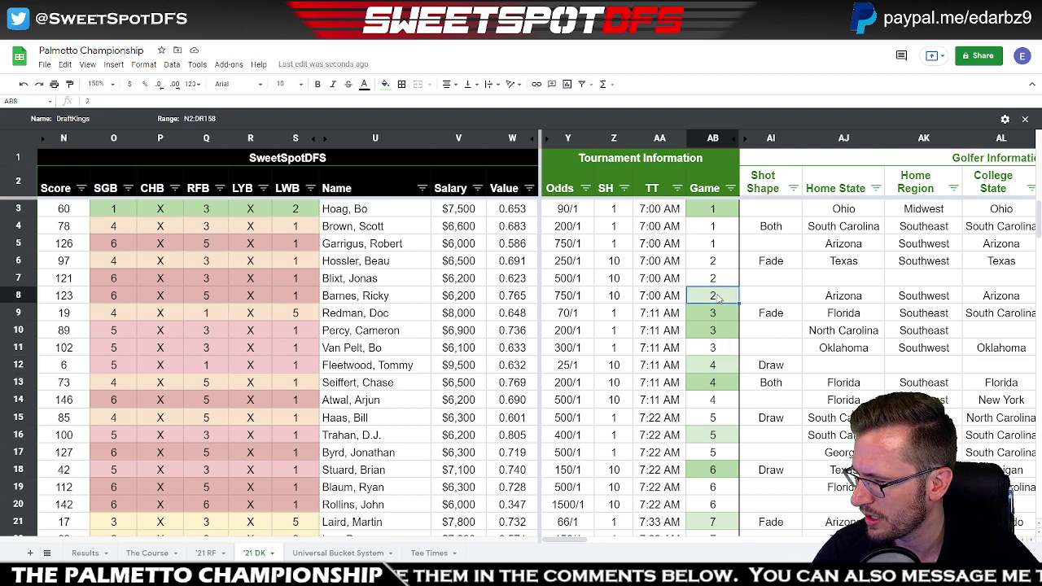
click(723, 261)
click(718, 317)
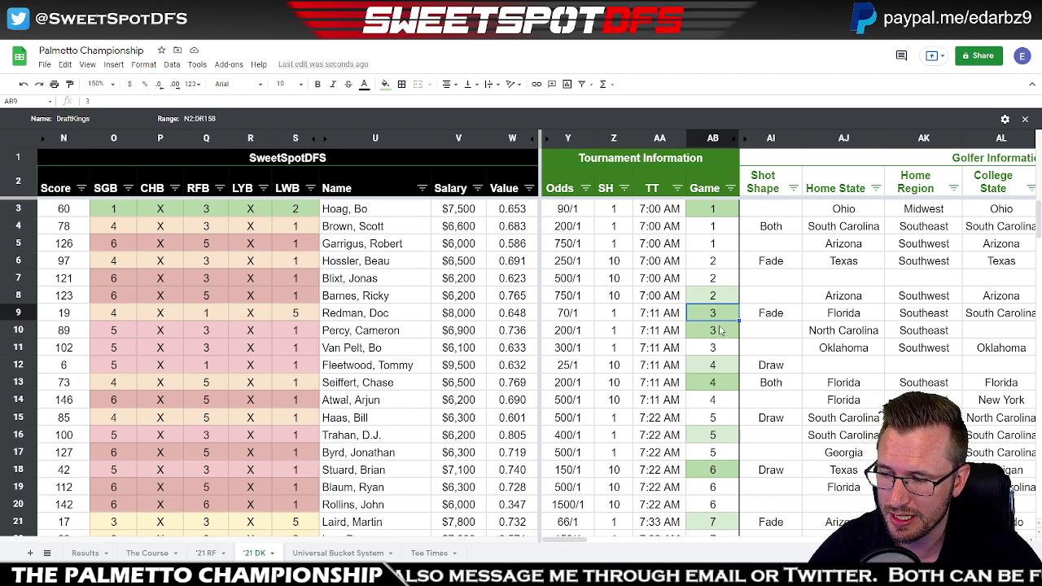
click(720, 329)
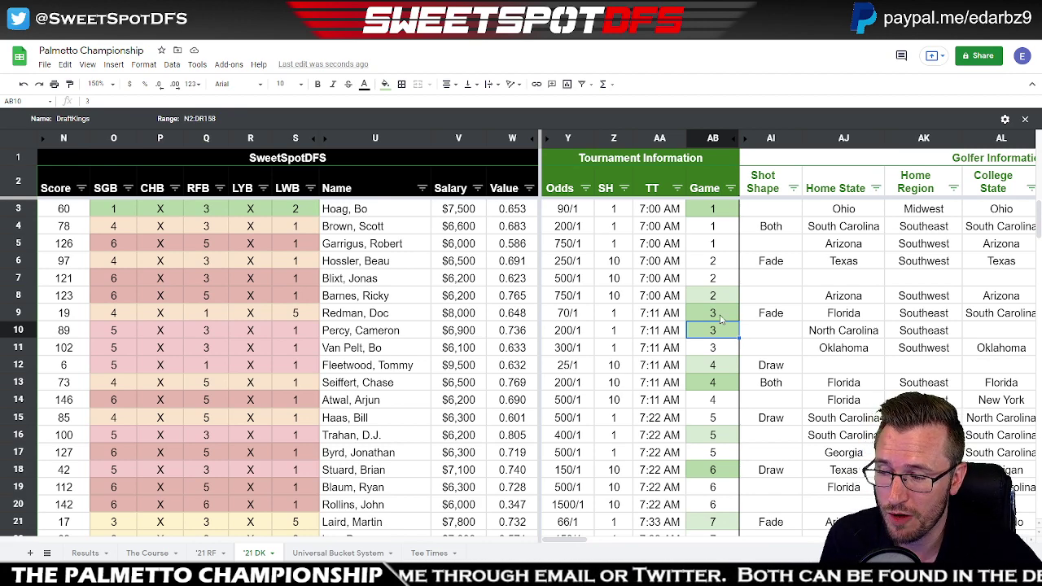
- Examine the Game 8 group in AB24:AB26 together with its shaded Score ranks in N24:N26
scroll(720, 319, down, 3)
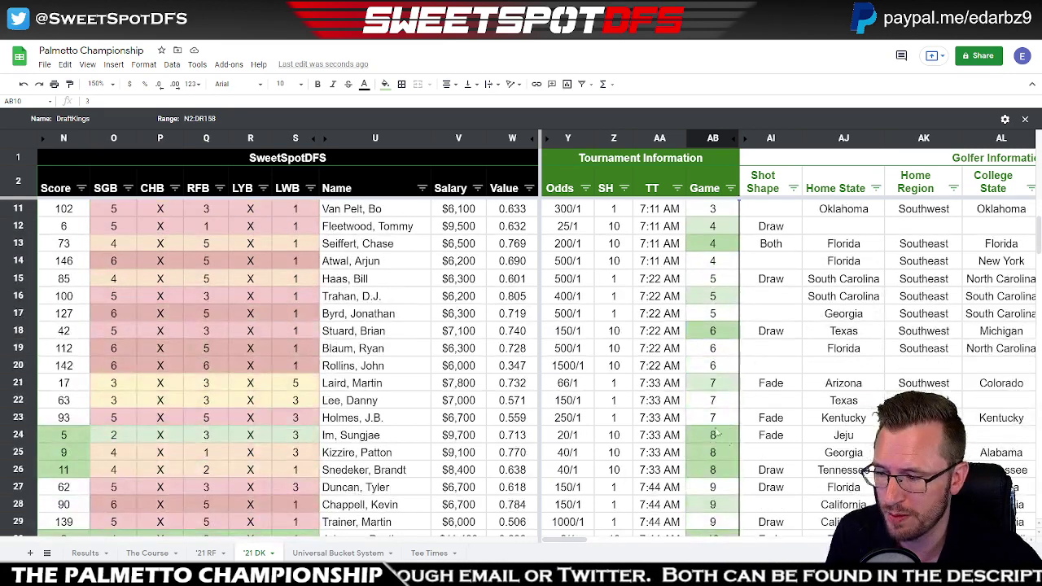
drag(714, 435, 713, 477)
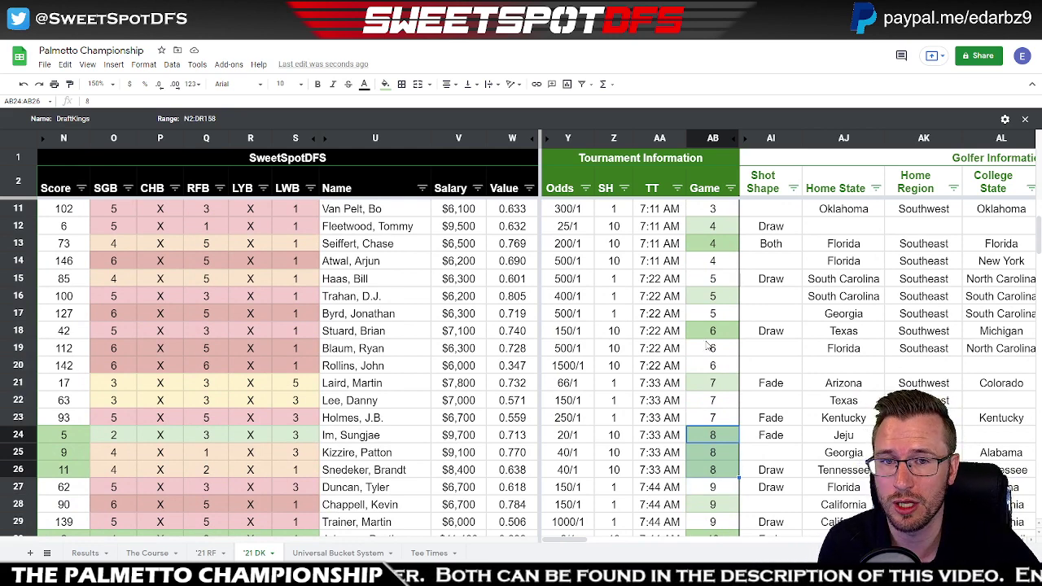
click(73, 438)
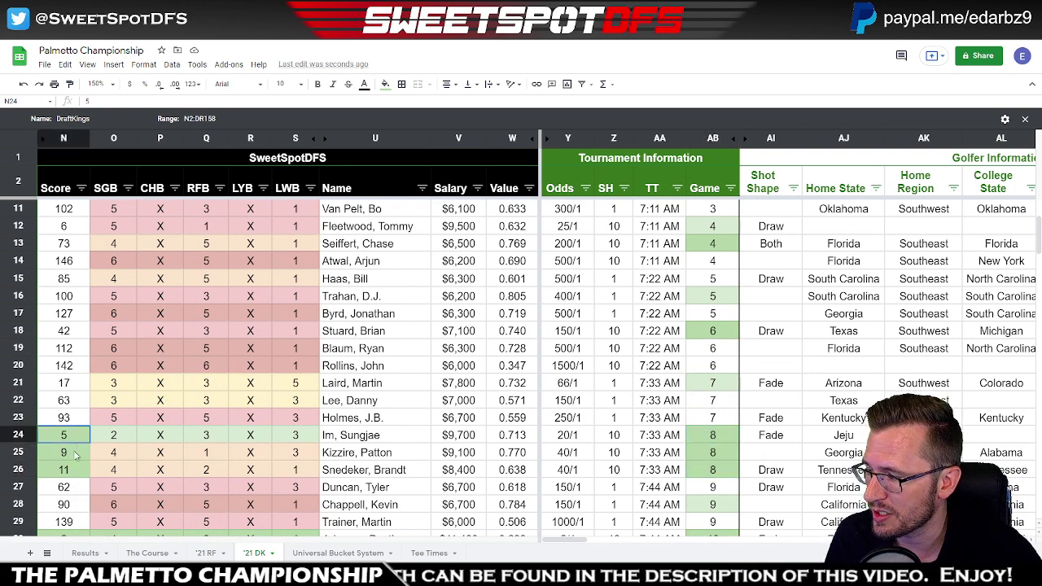
drag(75, 456, 75, 479)
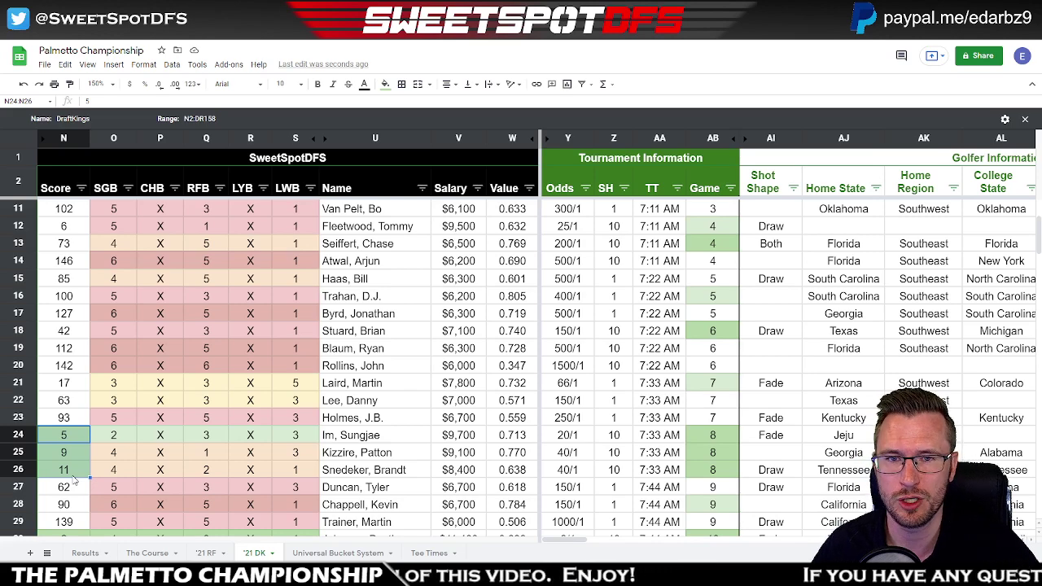
- Examine the shaded Score ranks in N36:N38 against the Game 12 cells in AB36:AB38
scroll(77, 464, down, 5)
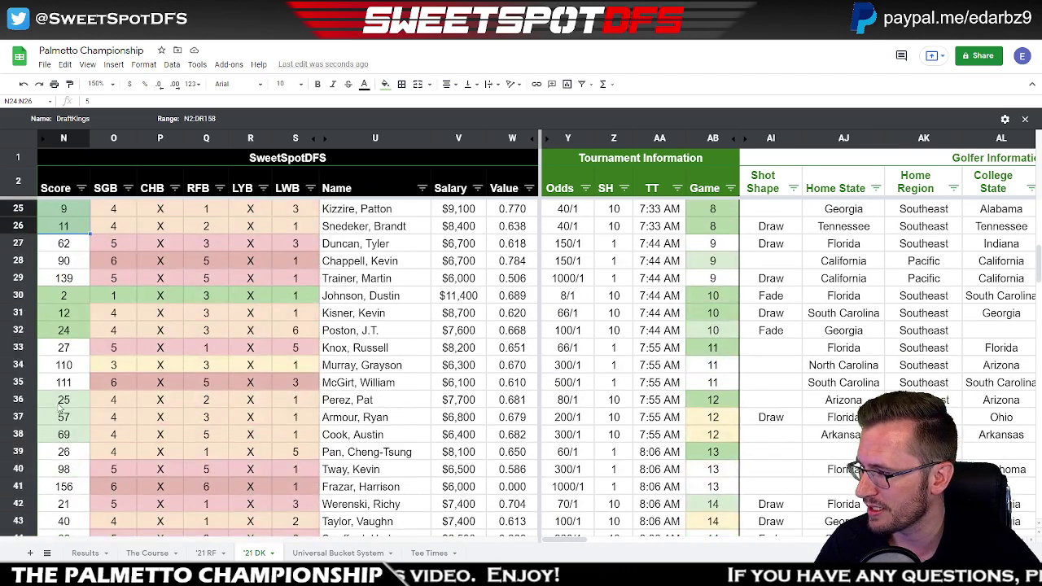
drag(61, 403, 63, 444)
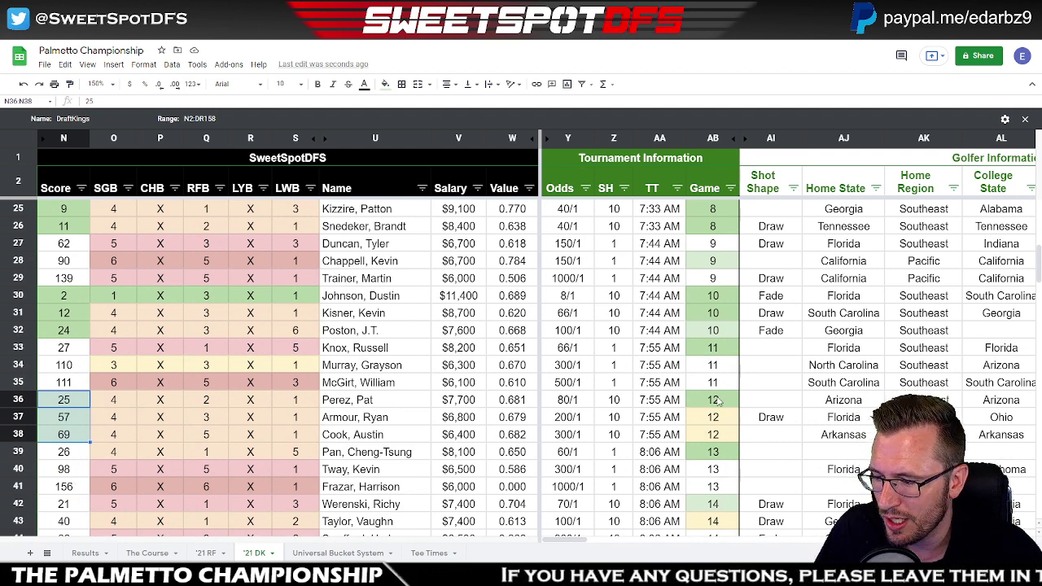
drag(719, 399, 720, 438)
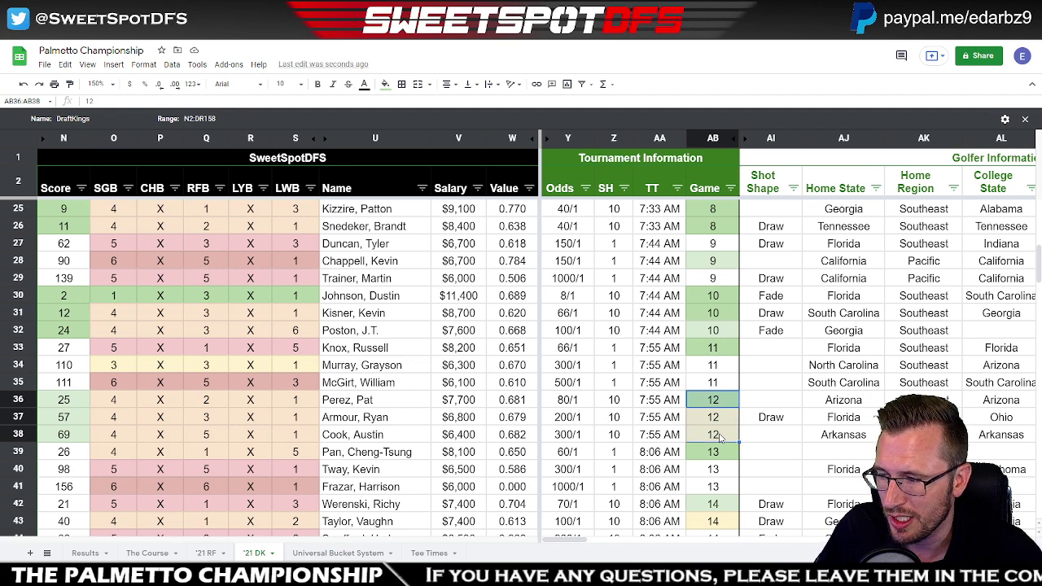
click(68, 402)
drag(68, 417, 69, 437)
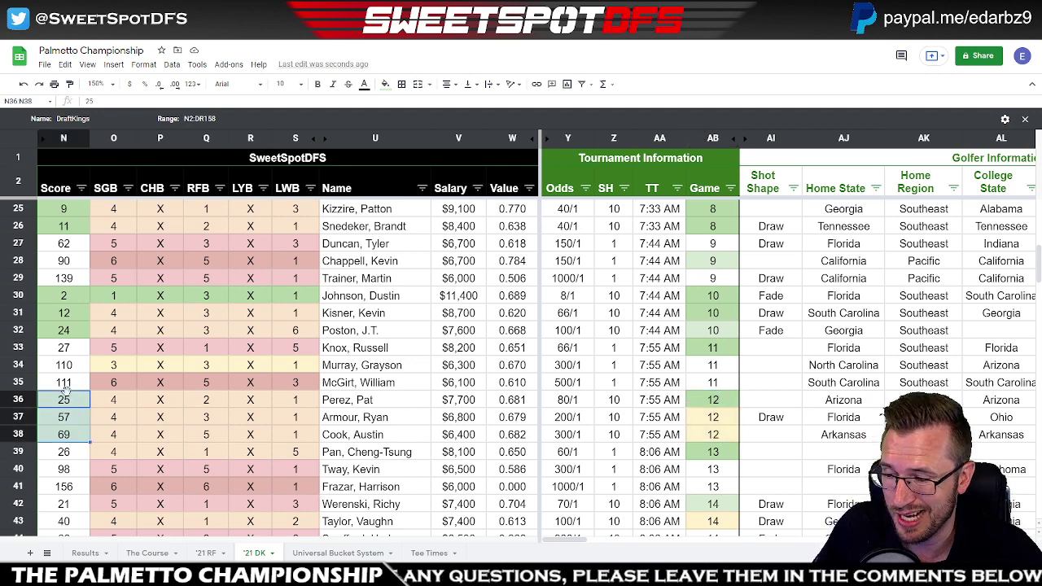
- Compare the Game 8 group's Score and Game cells in rows 24 to 26 with the Game 10 cells in AB30:AB32
scroll(69, 403, up, 1)
drag(64, 250, 81, 297)
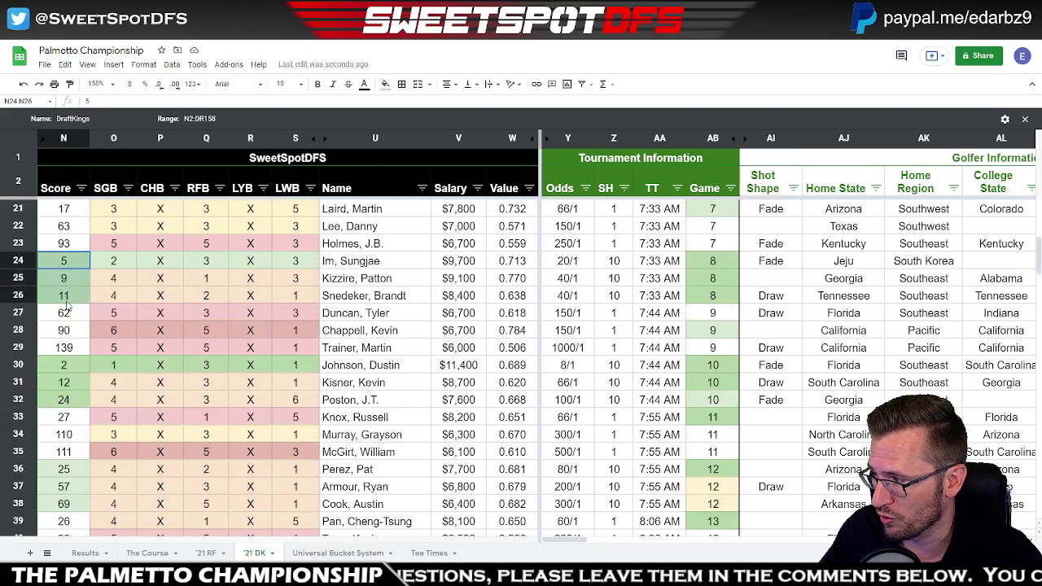
drag(713, 260, 711, 297)
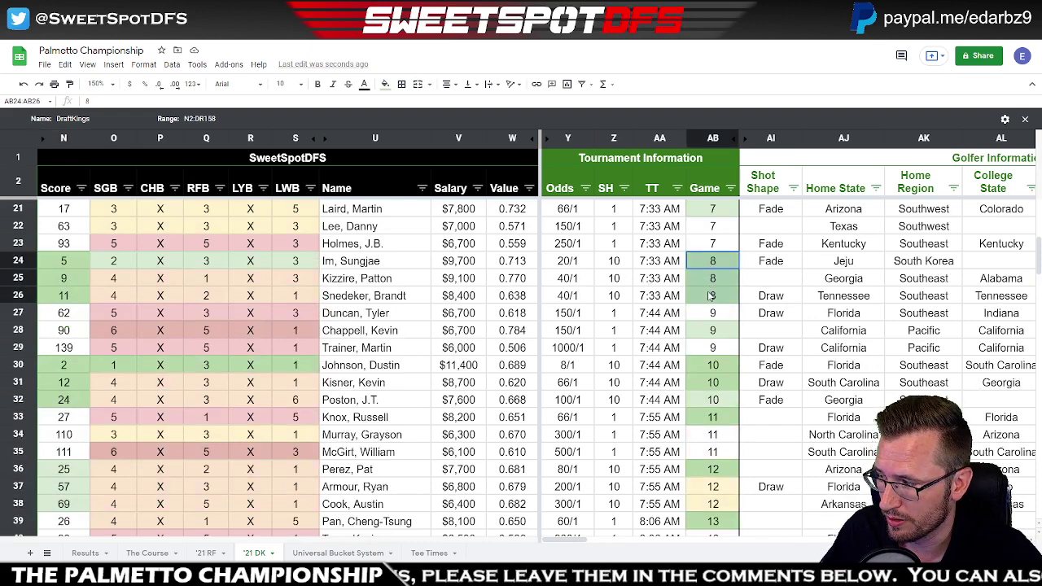
drag(713, 364, 729, 401)
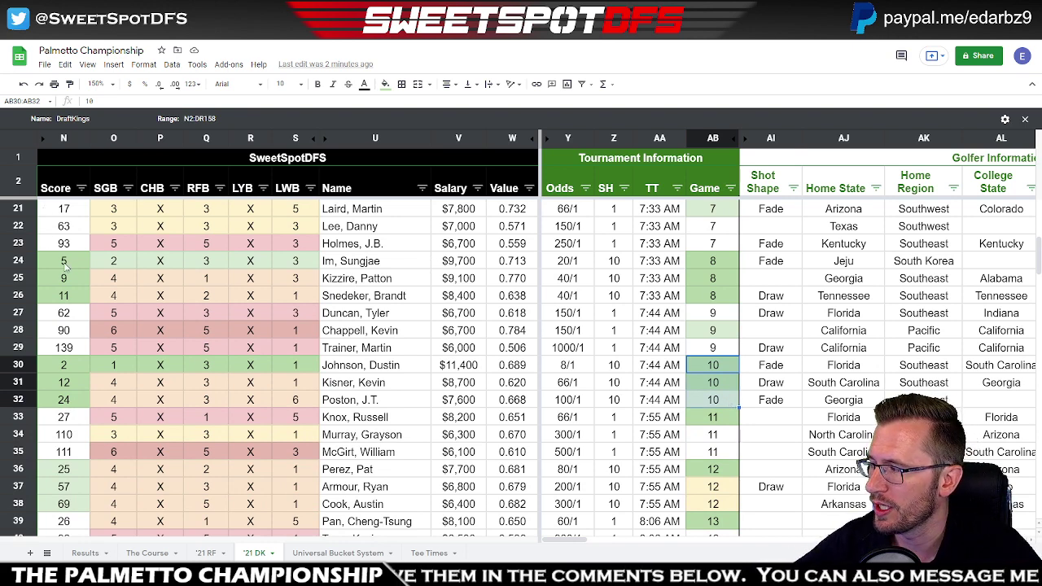
drag(65, 262, 69, 299)
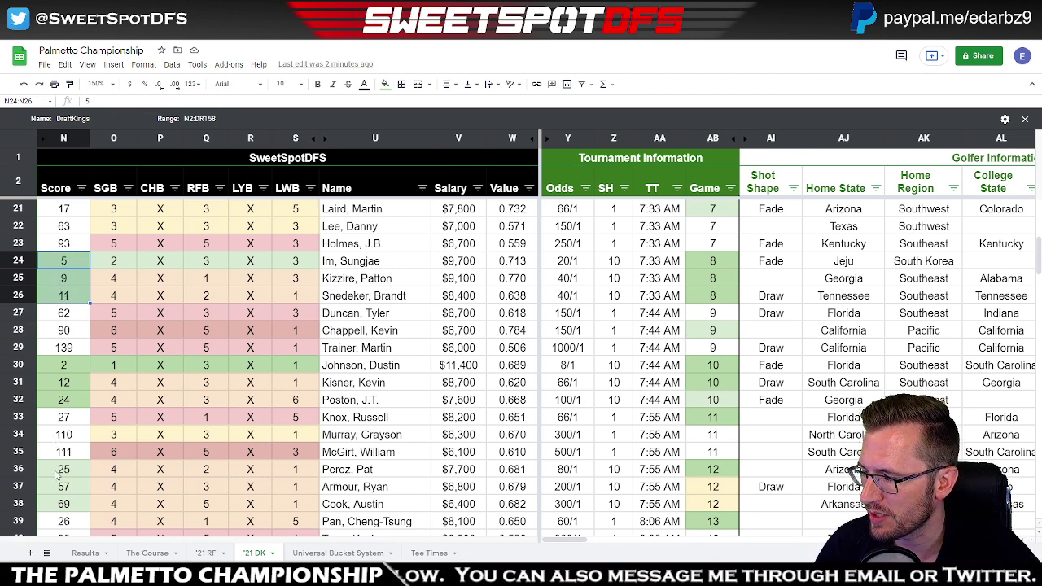
- Compare the shaded Score ranks in N36:N38 with the unshaded Score cells of the groups in the sheet's first rows
drag(57, 471, 61, 505)
scroll(160, 278, up, 6)
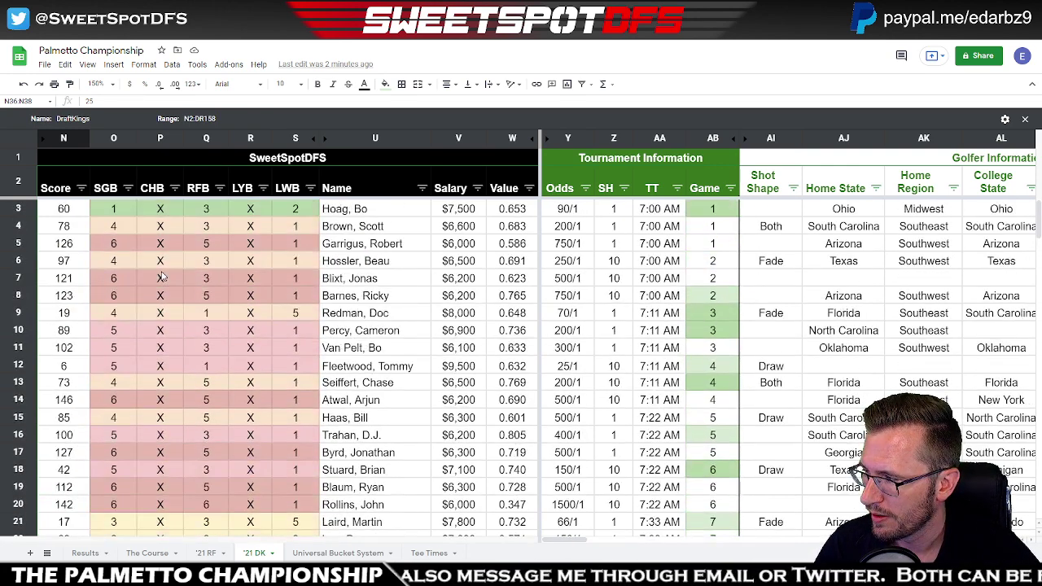
click(82, 188)
click(335, 277)
scroll(308, 290, down, 9)
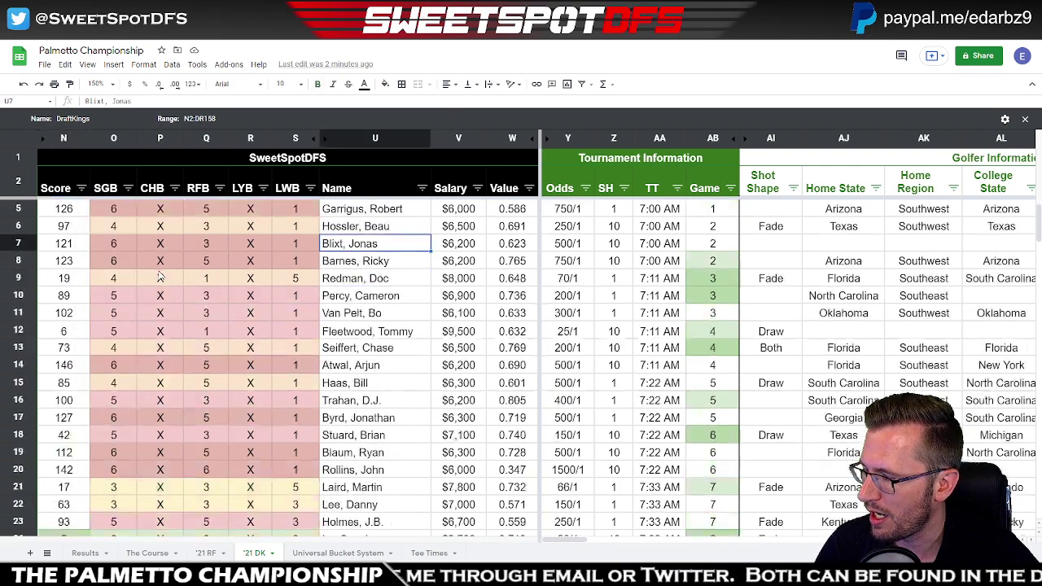
click(71, 330)
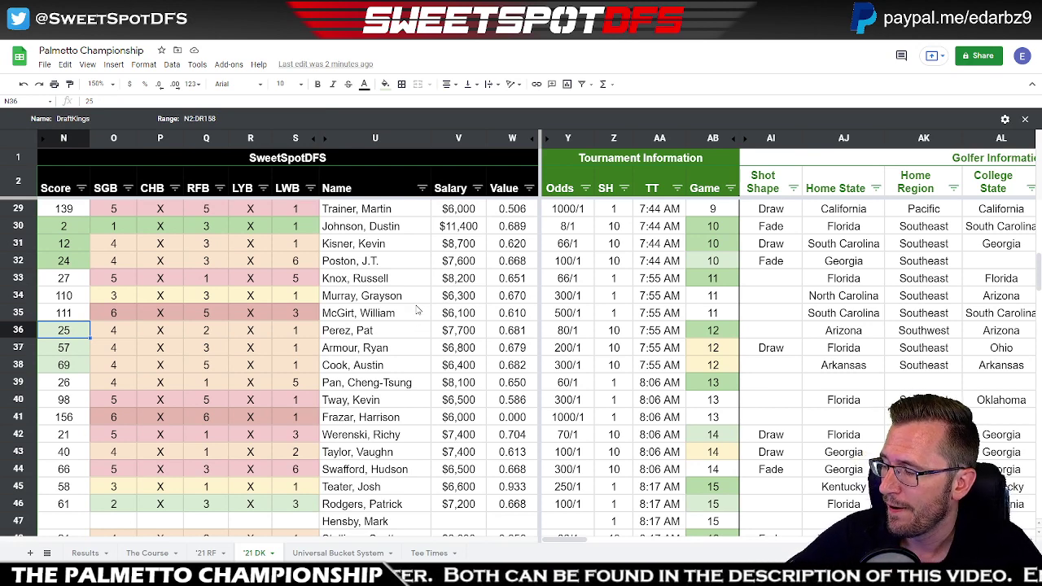
- Examine the Game 12 golfers in rows 36 to 38 and their Game shading alongside the Game 11 cell AB34
click(376, 334)
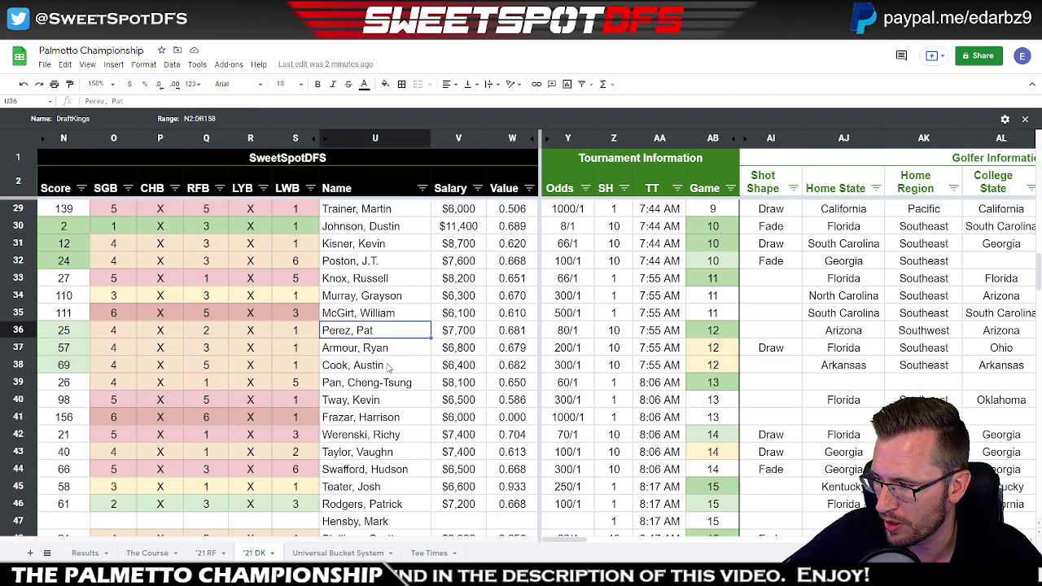
click(713, 334)
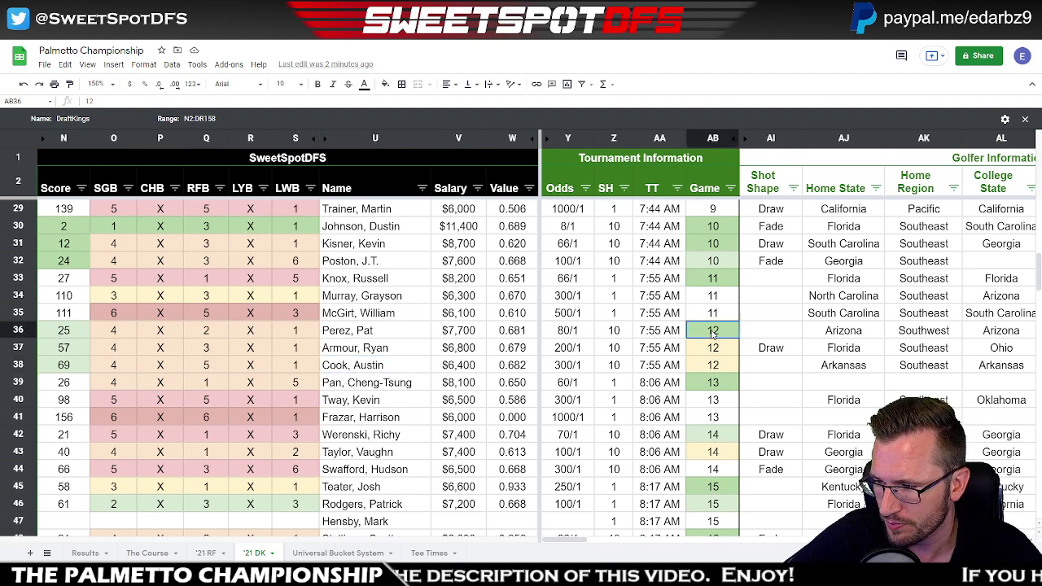
drag(713, 334, 713, 367)
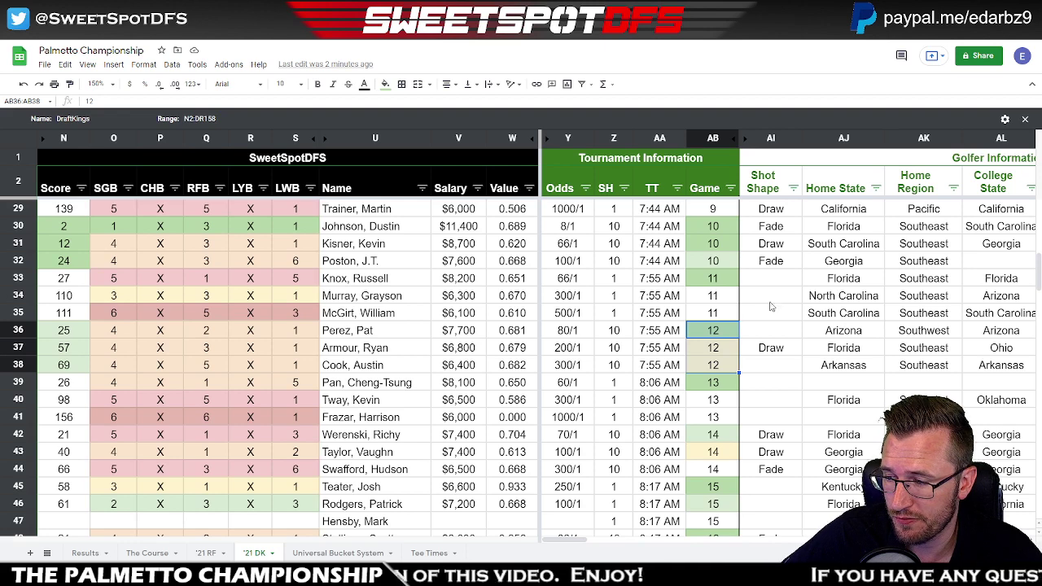
click(715, 331)
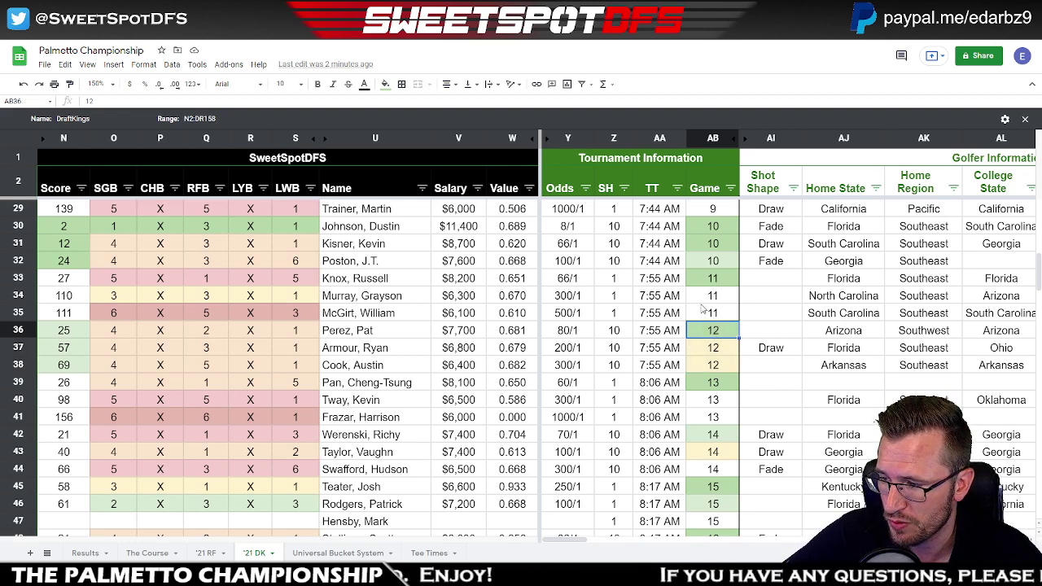
click(701, 302)
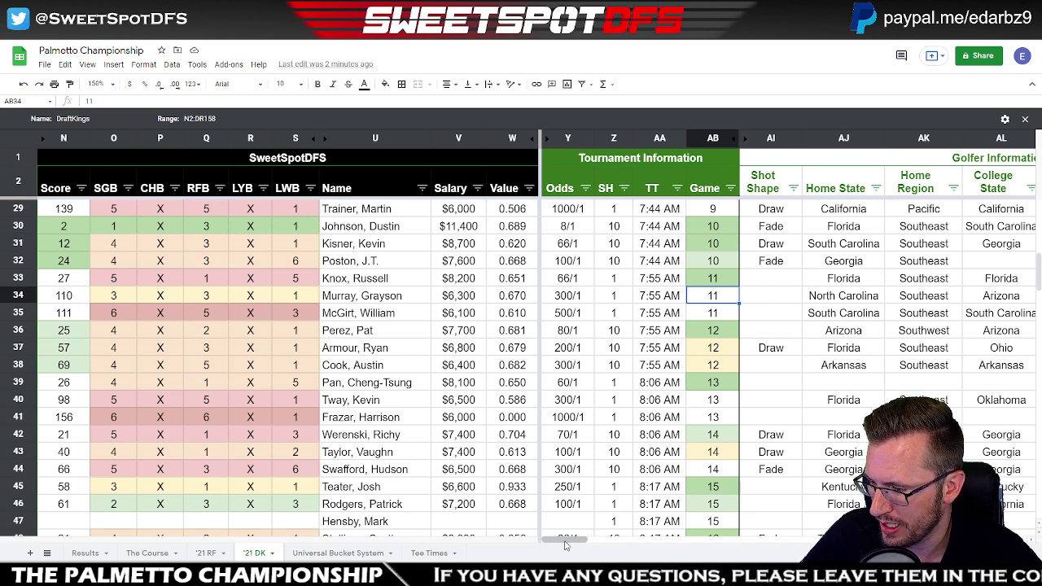
- Review the Course Fit figures for rows 36 to 38, focusing on Top 10 Berm % and '21 Berm
drag(566, 545, 654, 543)
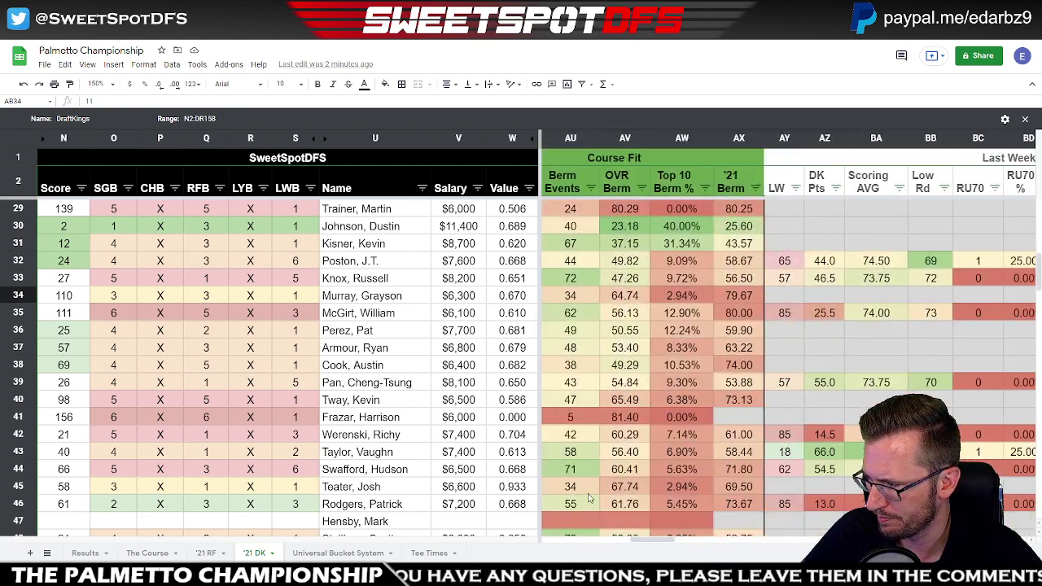
drag(27, 334, 22, 364)
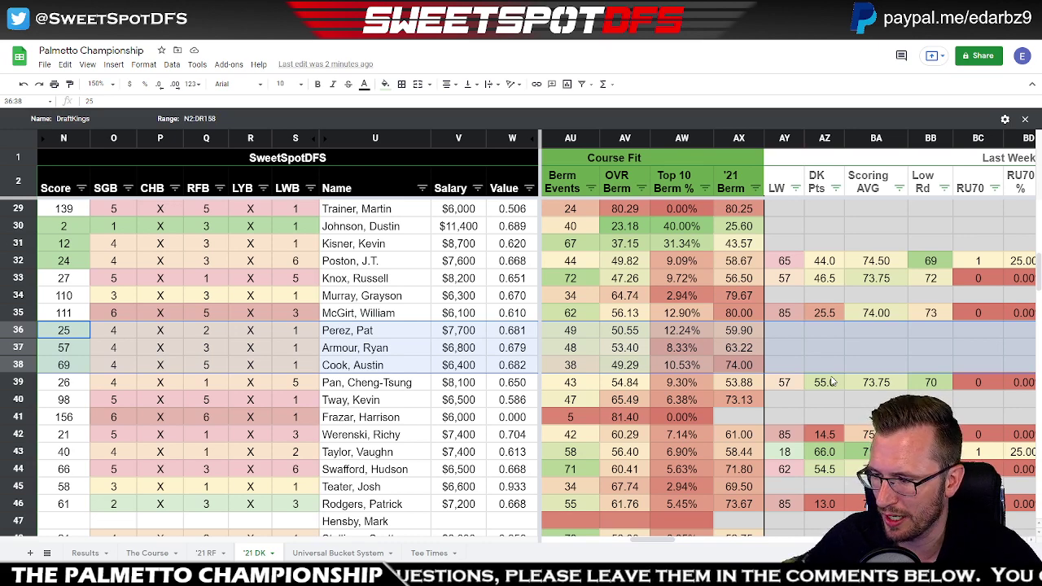
drag(691, 332, 694, 368)
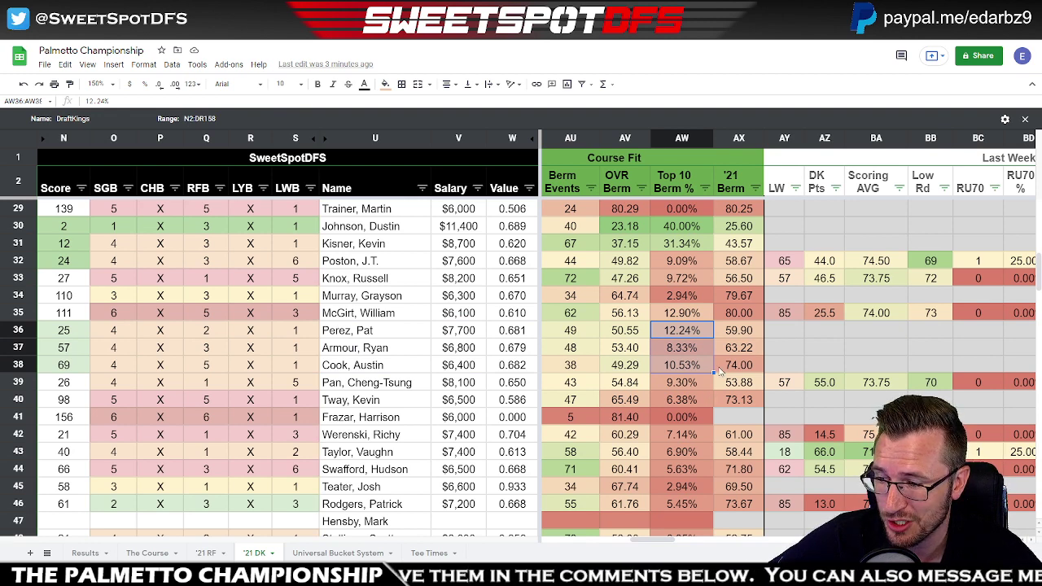
drag(751, 330, 751, 367)
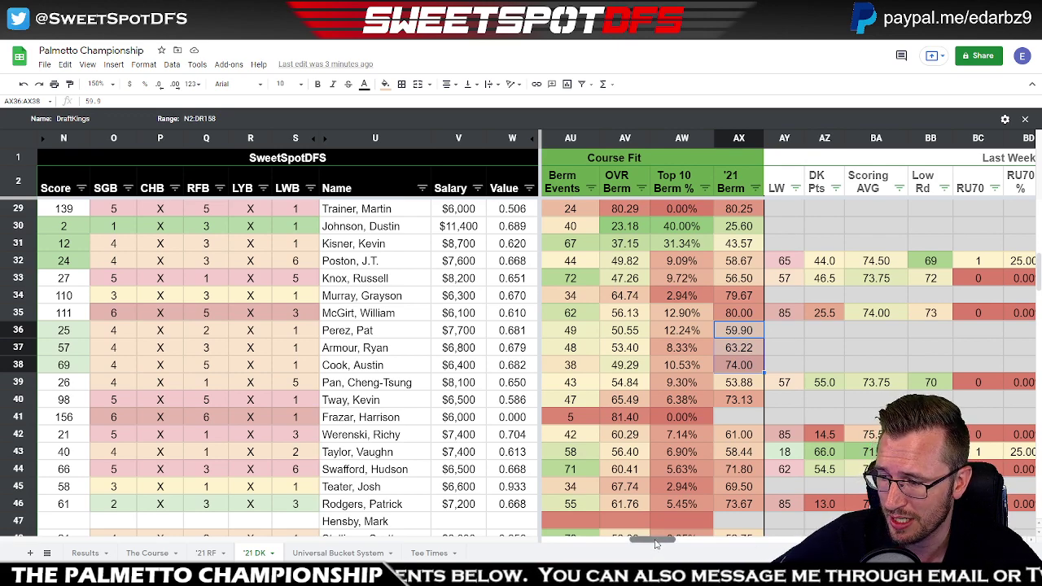
drag(656, 541, 556, 540)
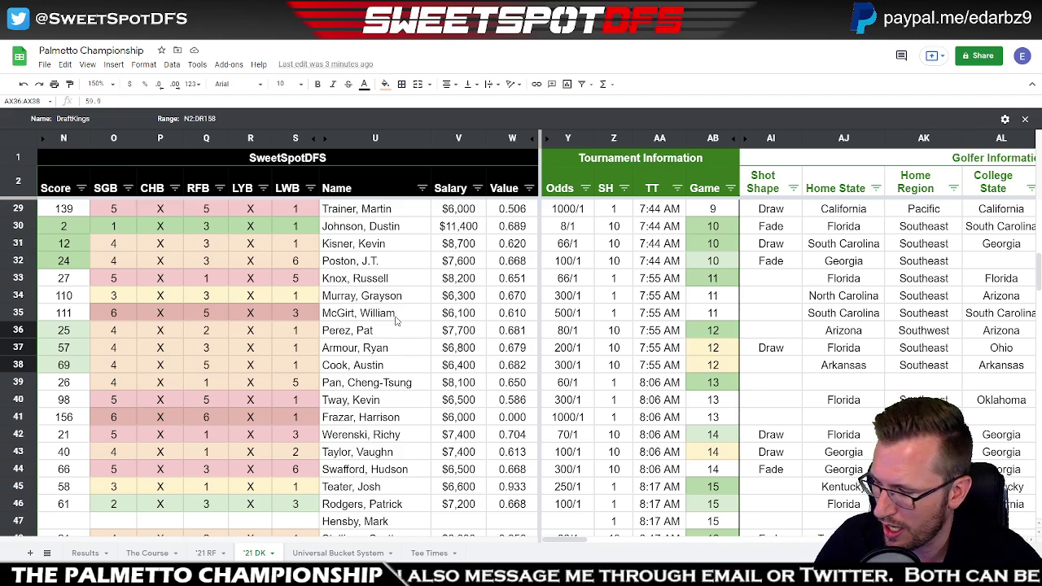
- Examine the Game 32 group in rows 96 to 98 and its Course Fit figures, including Top 10 Berm % in AW98
scroll(397, 322, down, 10)
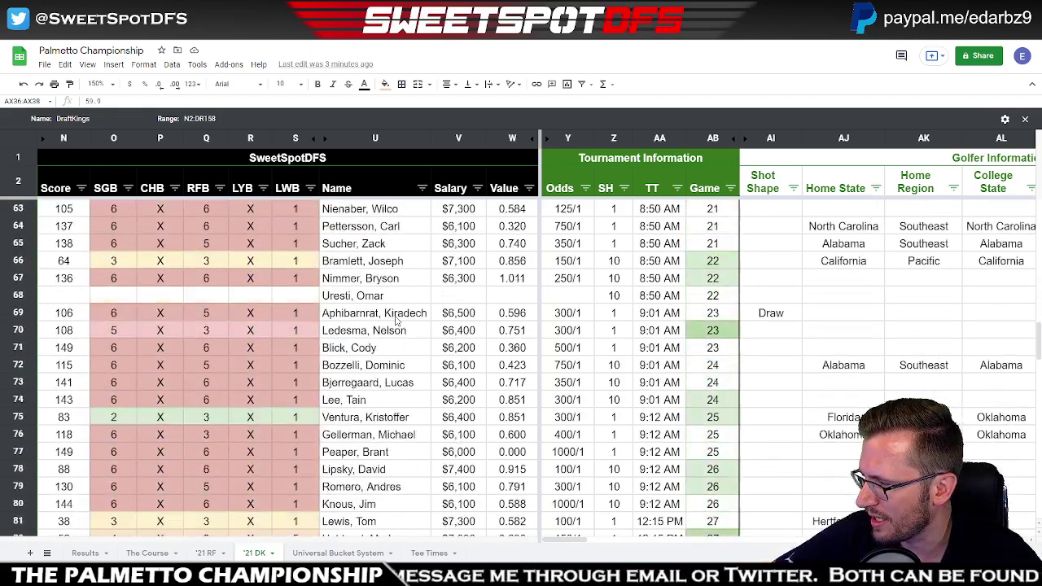
scroll(396, 322, down, 6)
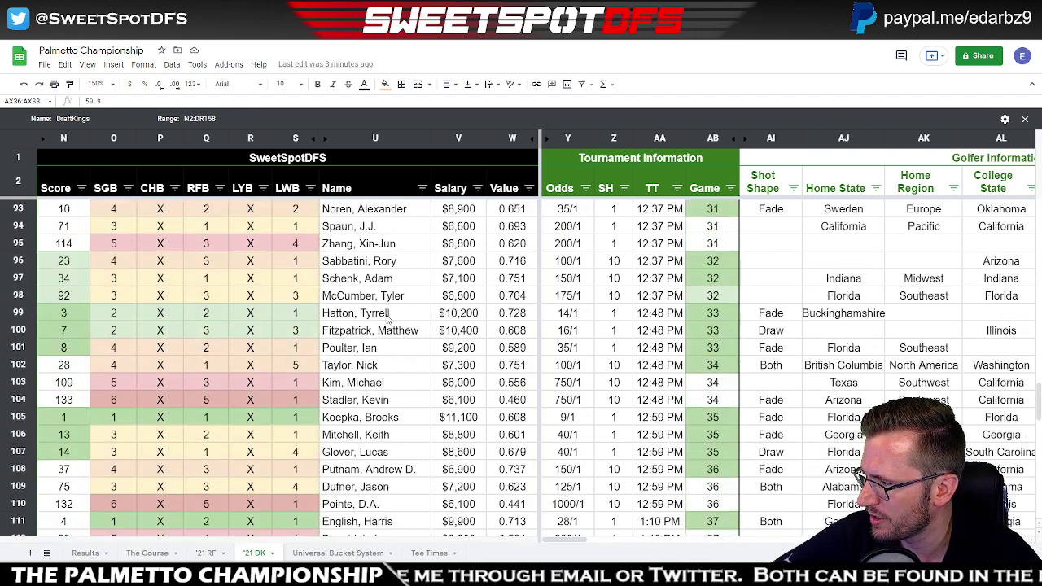
drag(23, 260, 19, 296)
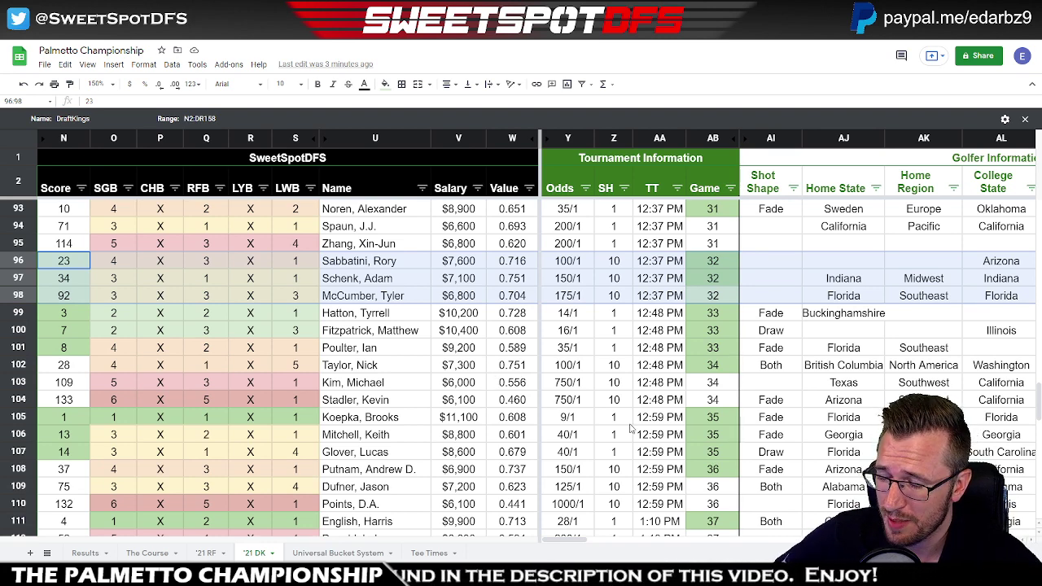
drag(564, 541, 619, 542)
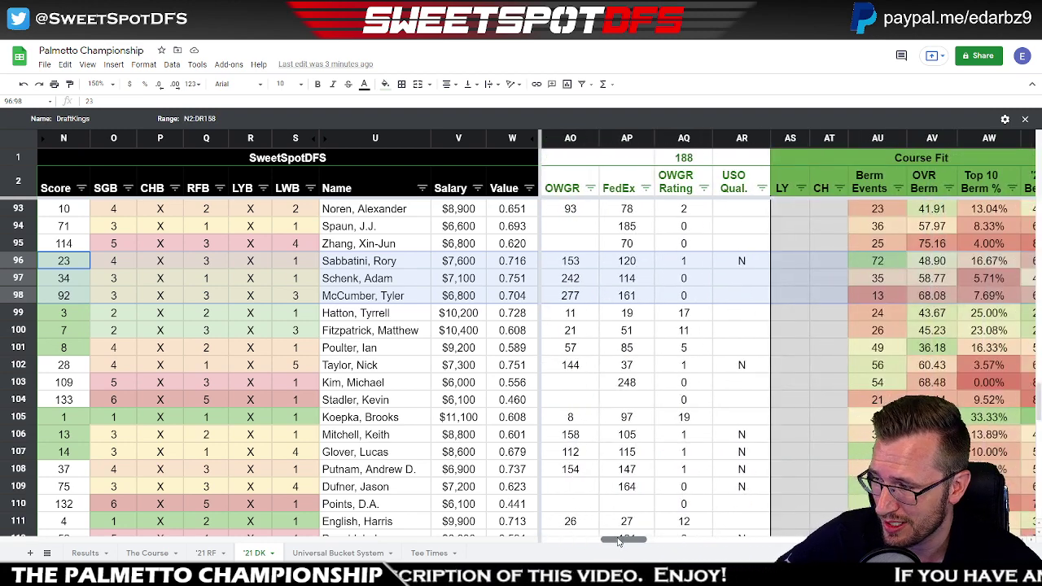
drag(618, 542, 639, 540)
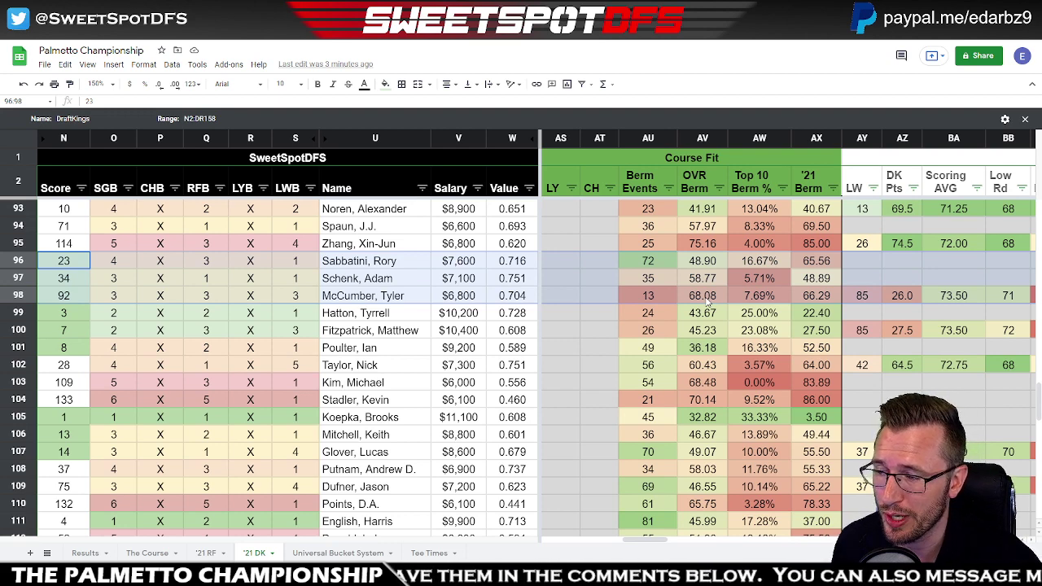
key(shift+Up)
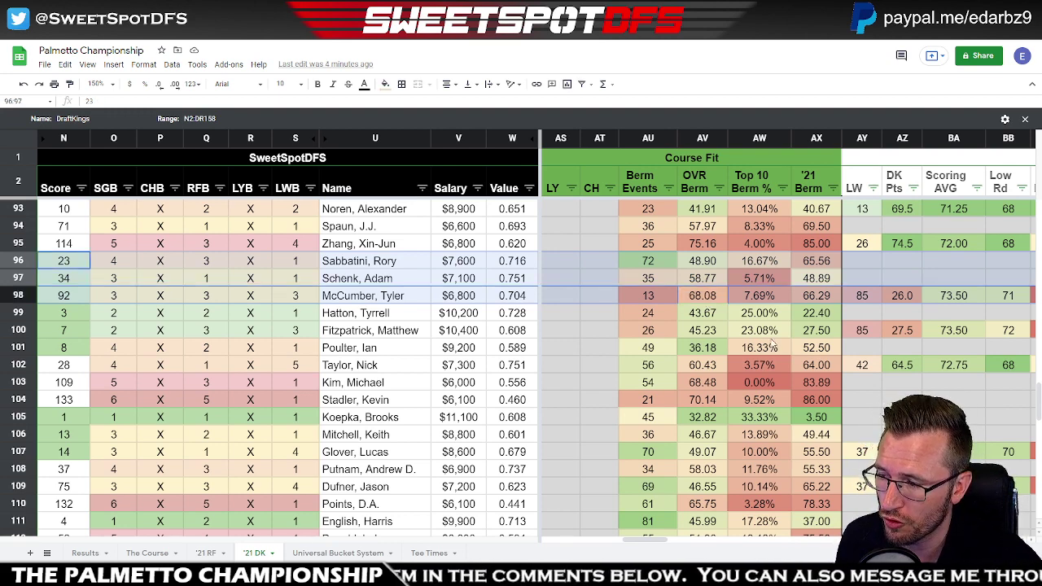
click(782, 297)
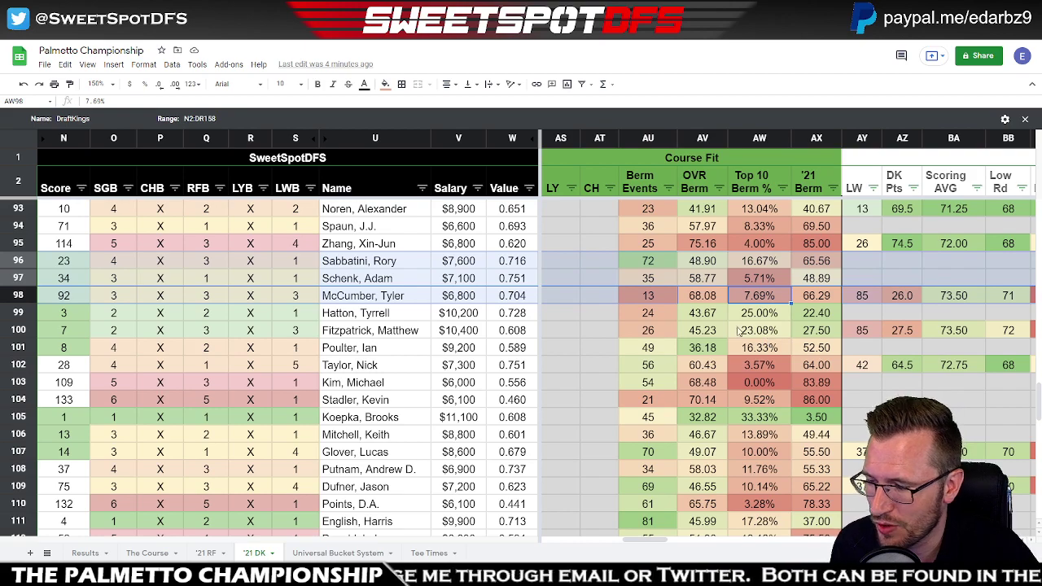
- Examine the Game 47 group in rows 141 to 143 across Tournament Information, Course Fit and Recent Form
scroll(538, 313, down, 5)
scroll(537, 313, down, 8)
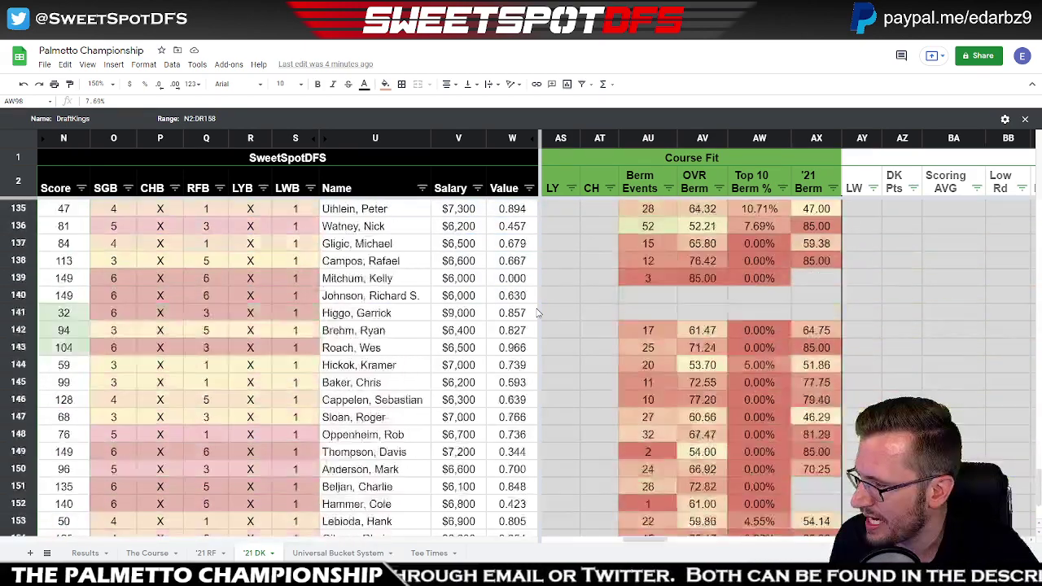
drag(13, 246, 13, 277)
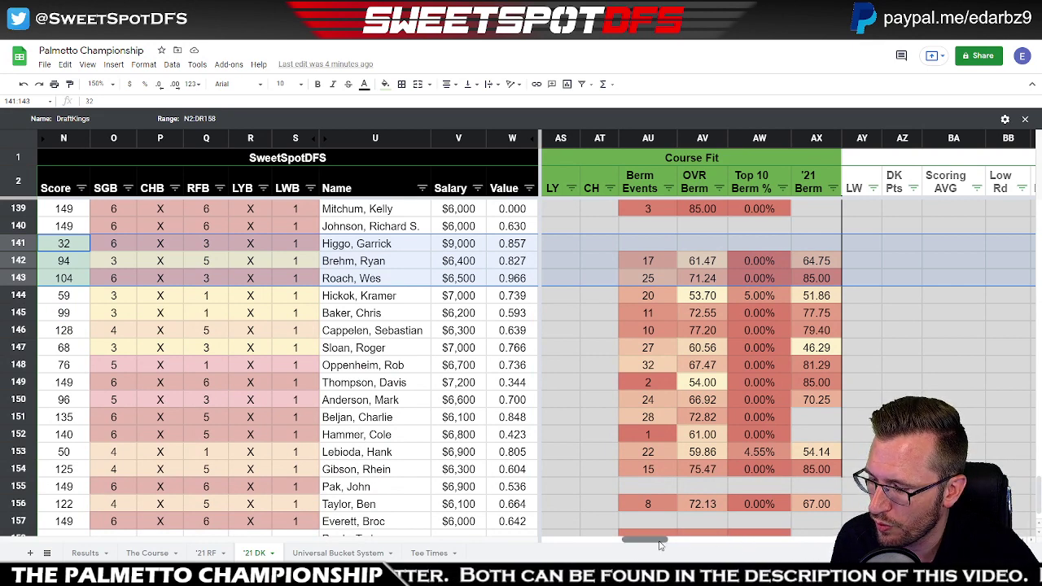
drag(660, 542, 583, 543)
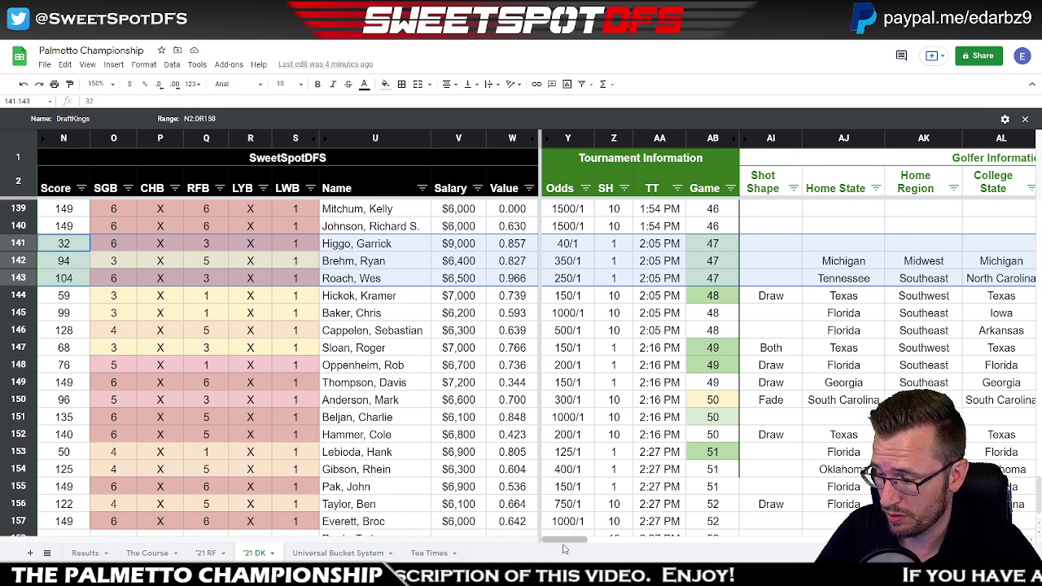
drag(565, 540, 518, 540)
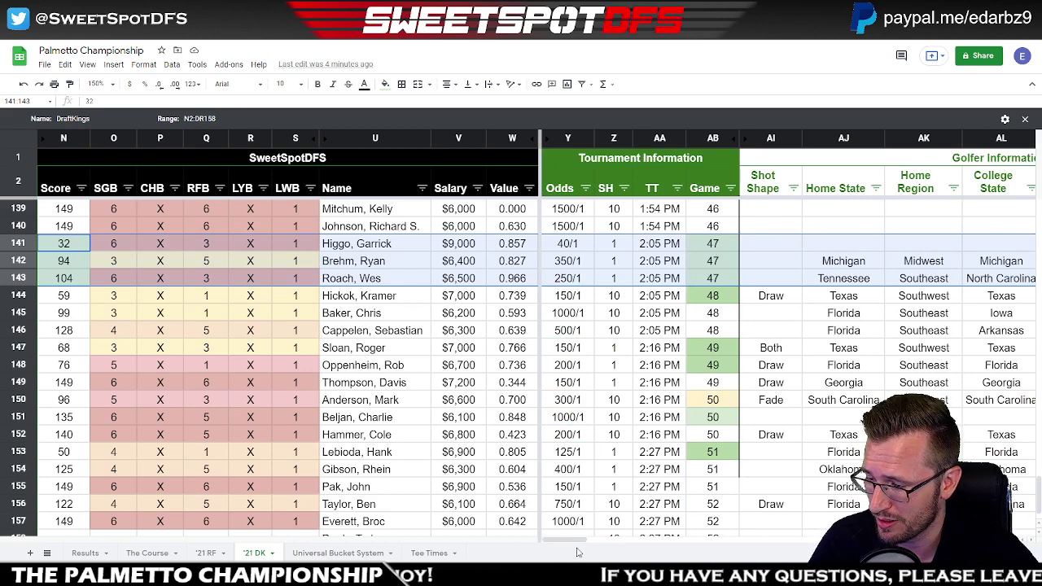
drag(583, 544, 661, 543)
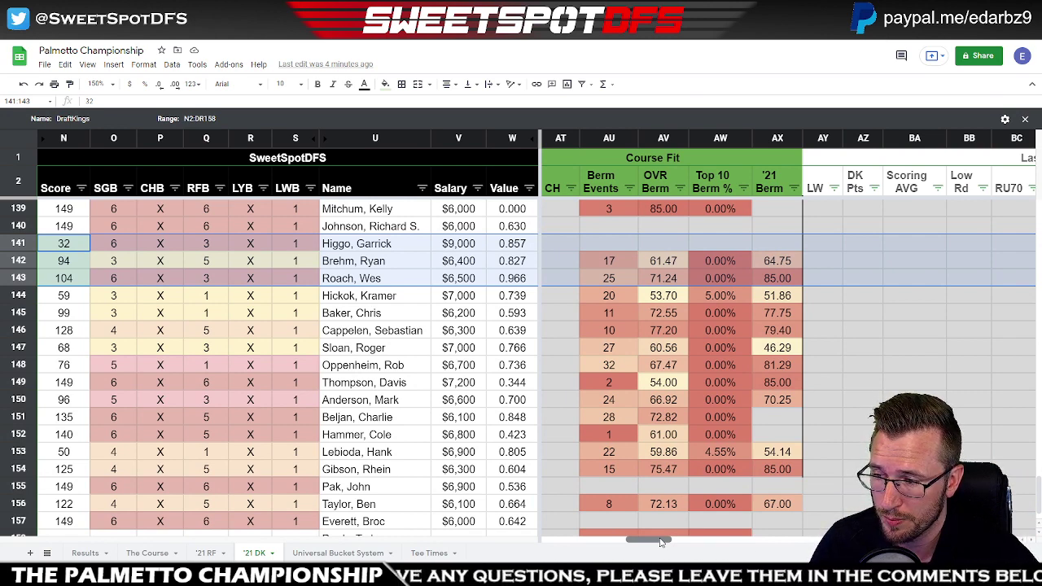
drag(661, 543, 736, 537)
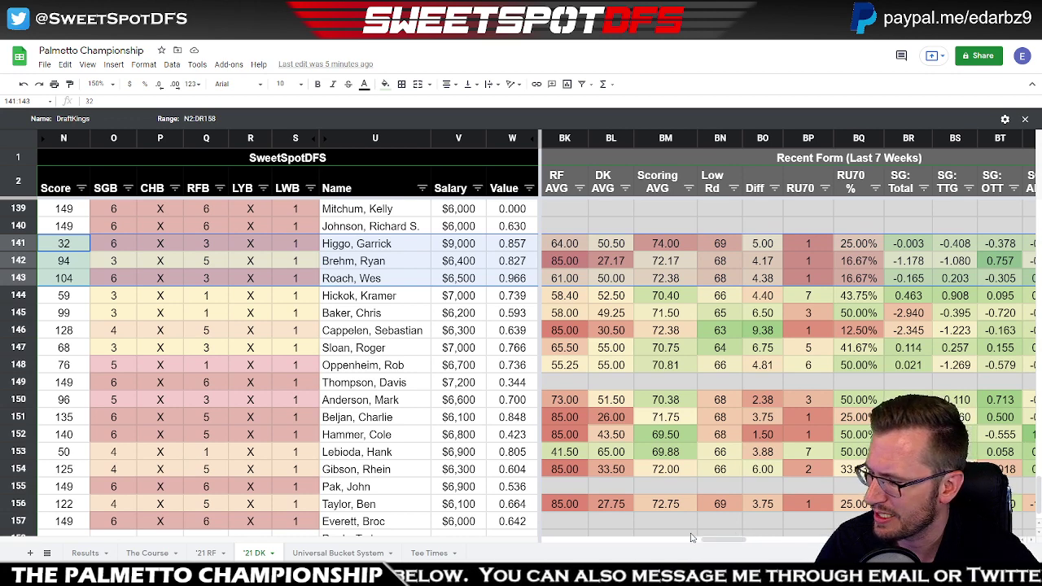
- Check the $9,000 golfer's recent results in row 11 of the '21 RF sheet, including the PGA finish and neighbouring RF AVG
click(216, 556)
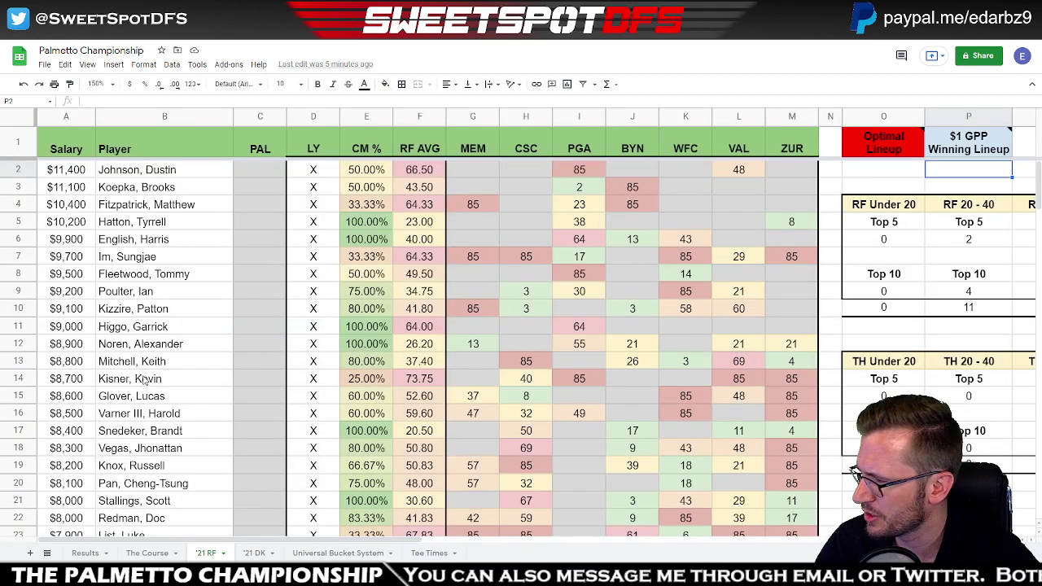
click(16, 325)
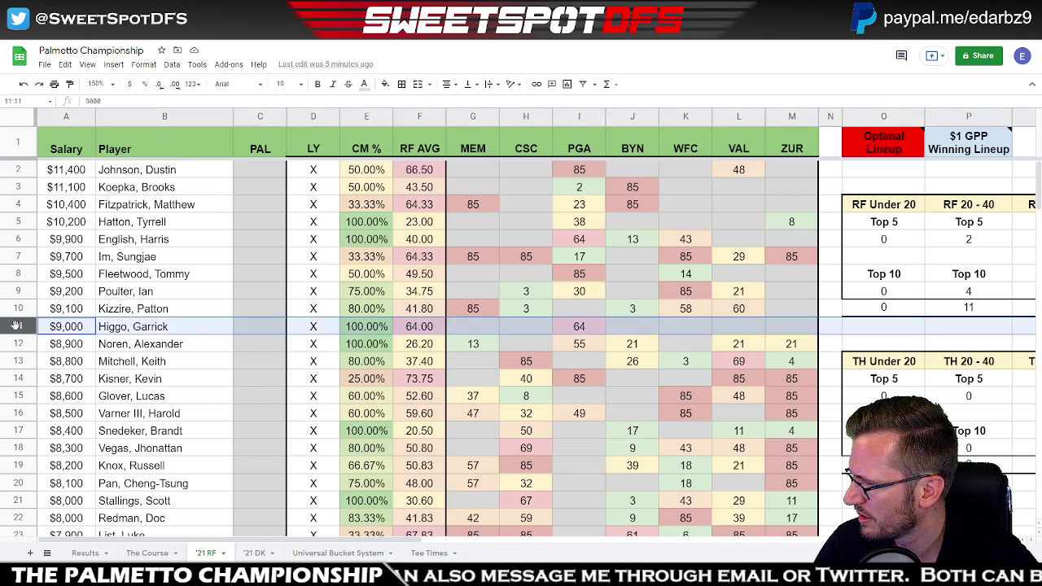
click(577, 329)
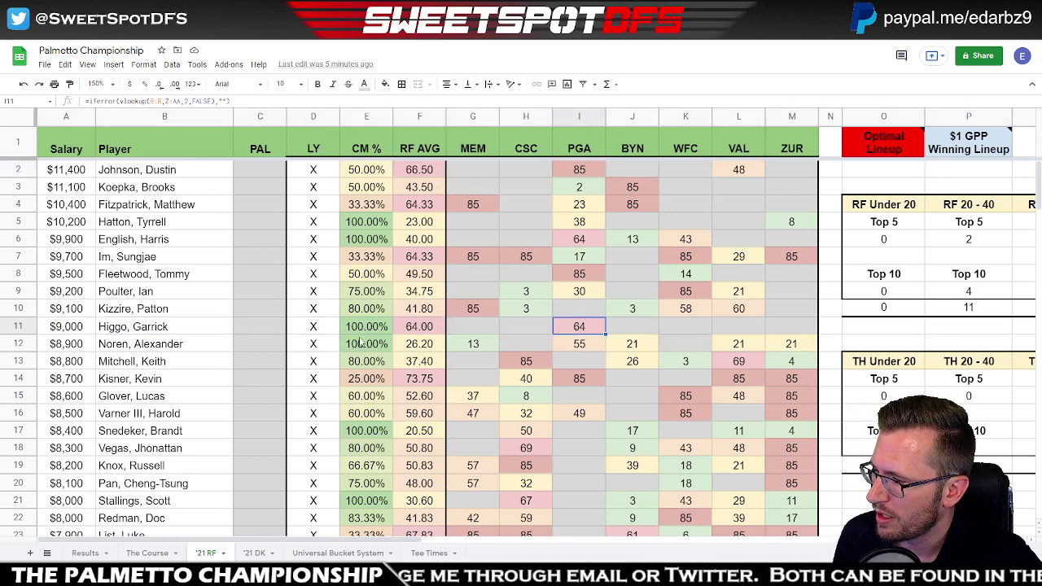
click(440, 349)
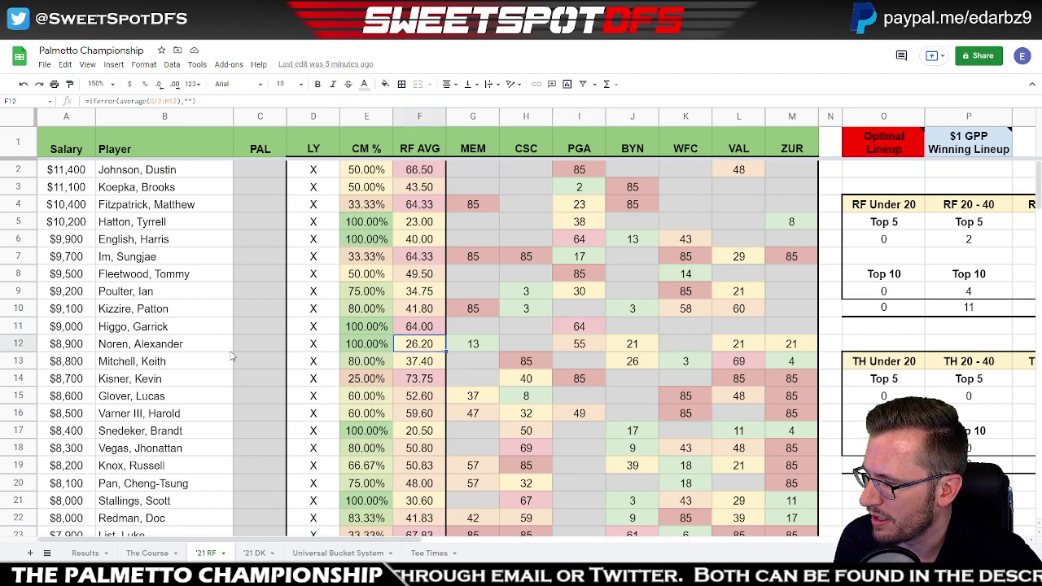
- Return to the '21 DK sheet and review the Recent Form strokes-gained columns for rows 141 to 143
click(254, 554)
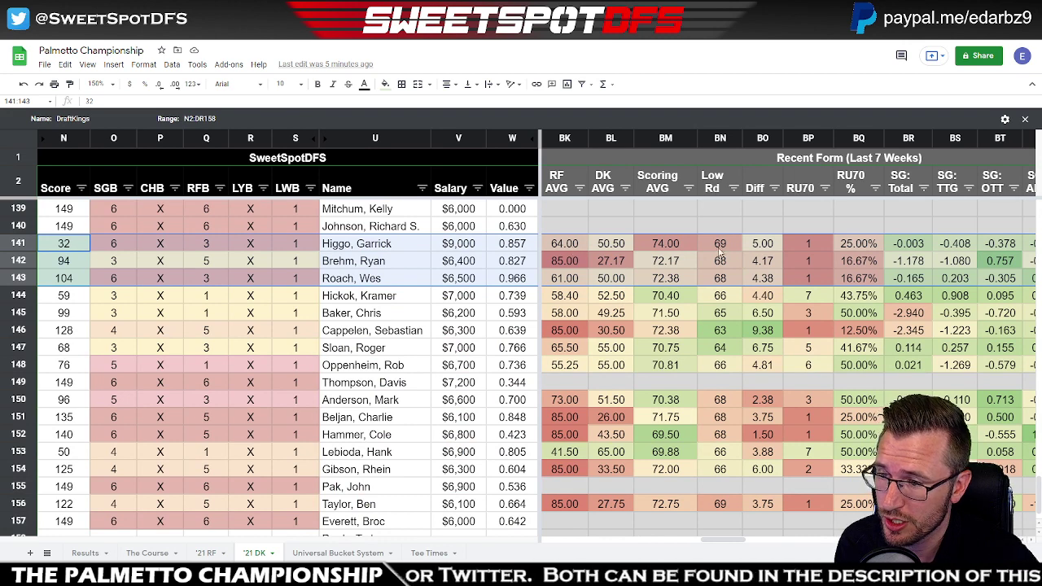
drag(708, 543, 722, 542)
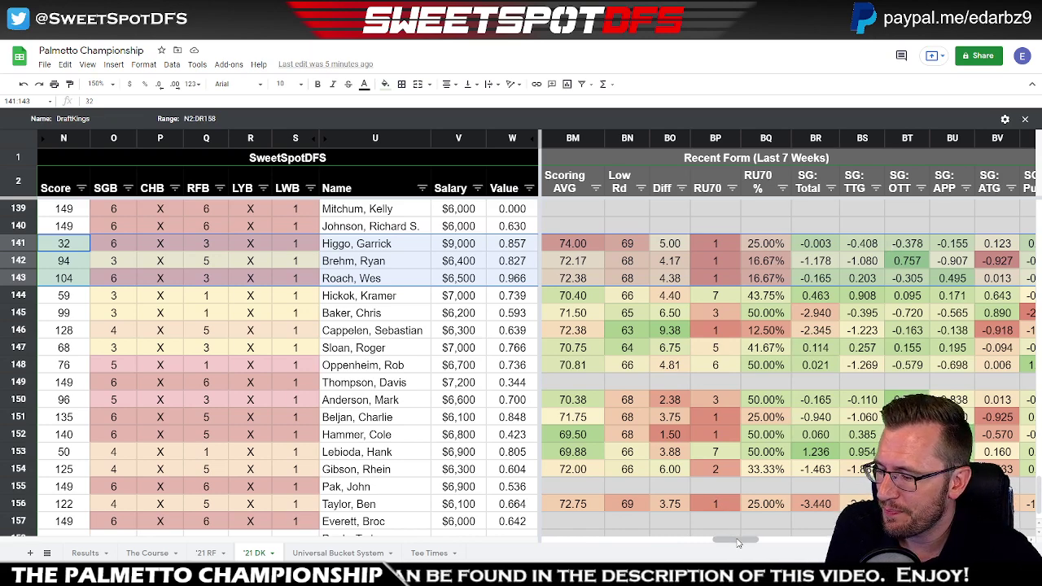
drag(722, 541, 456, 543)
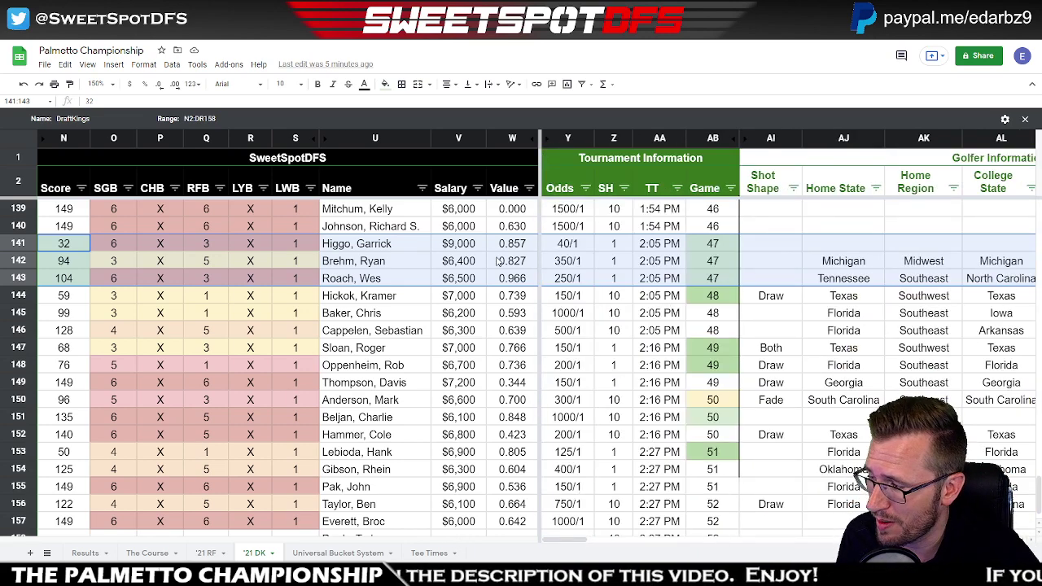
- Filter the Score column by the light green 2 fill color
scroll(499, 261, down, 2)
scroll(498, 260, up, 7)
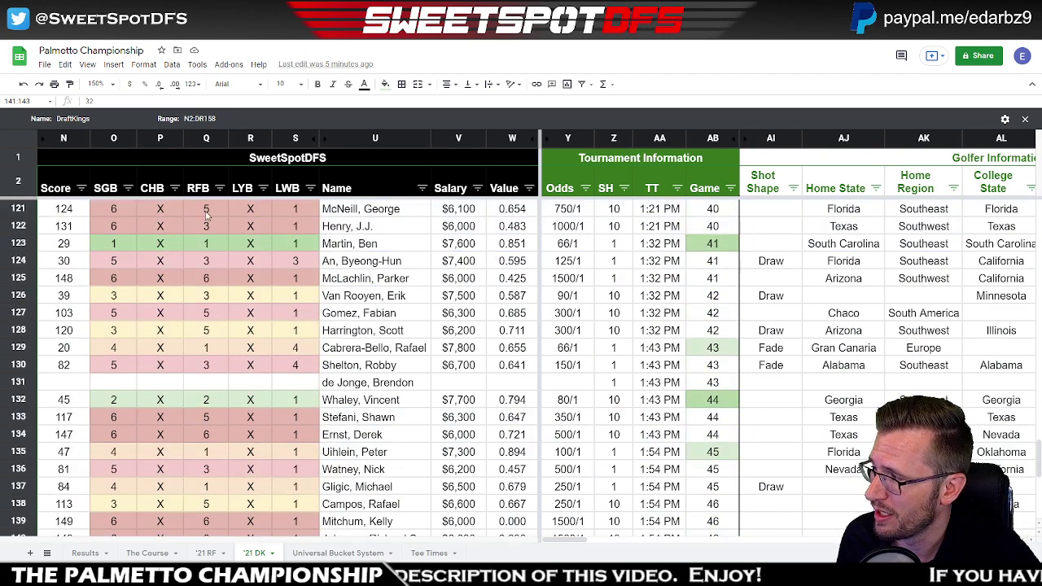
click(81, 188)
mouse_move(116, 276)
mouse_move(277, 293)
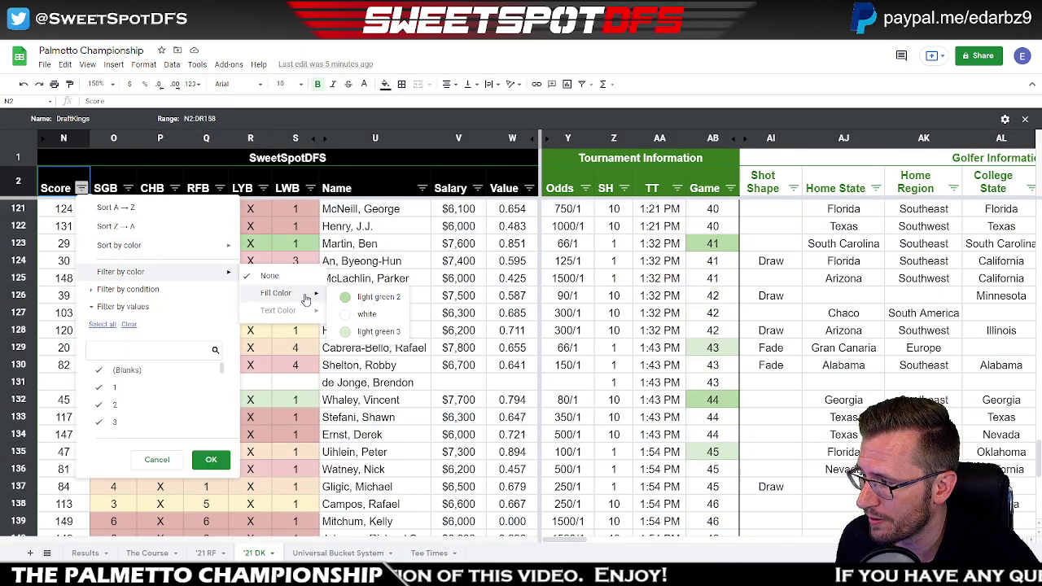
click(379, 298)
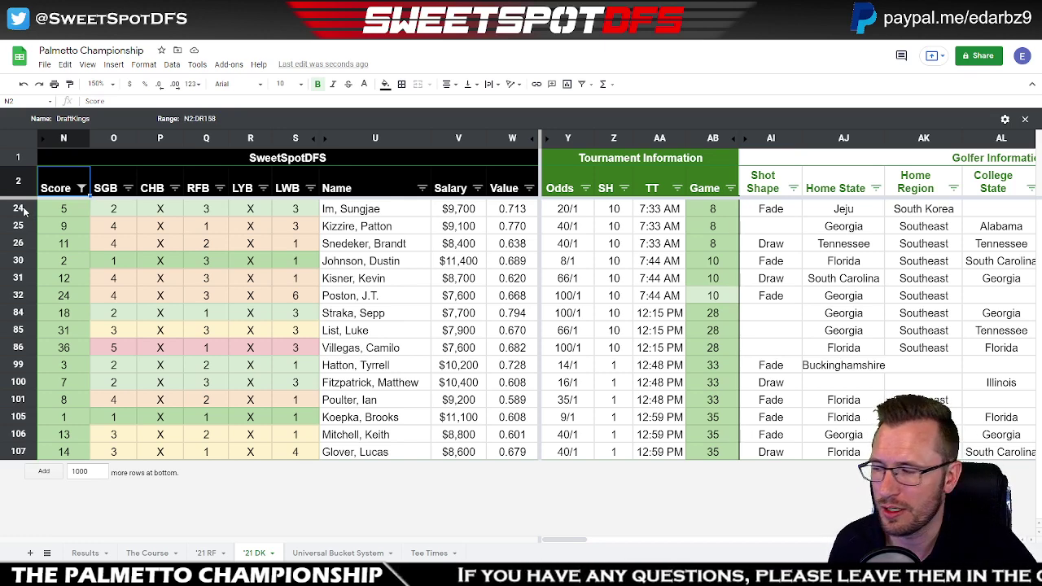
- Highlight the filtered golfers' names in rows 24 to 107, followed by their full rows Game group by Game group
drag(371, 213, 406, 451)
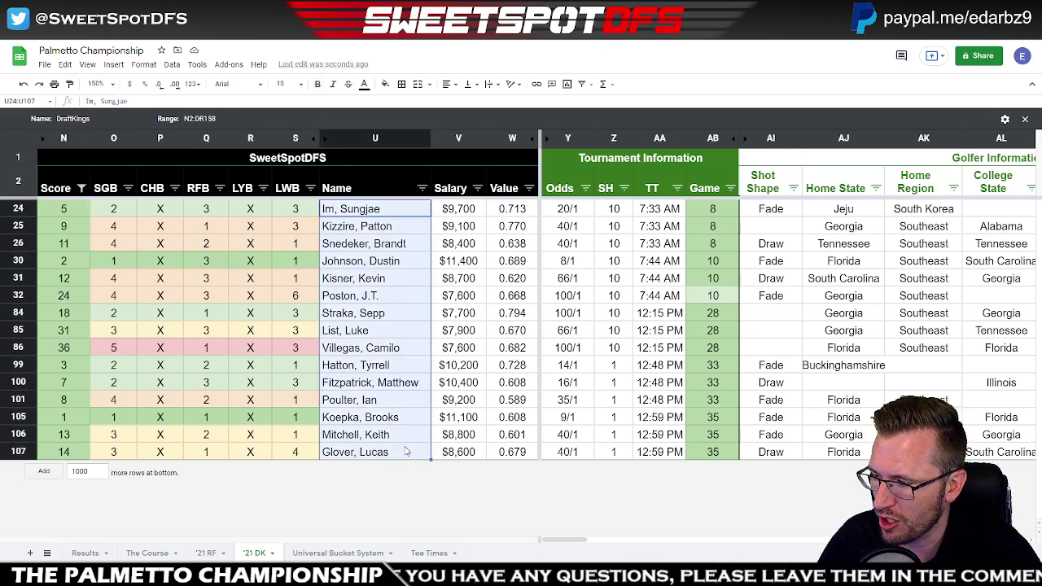
click(21, 215)
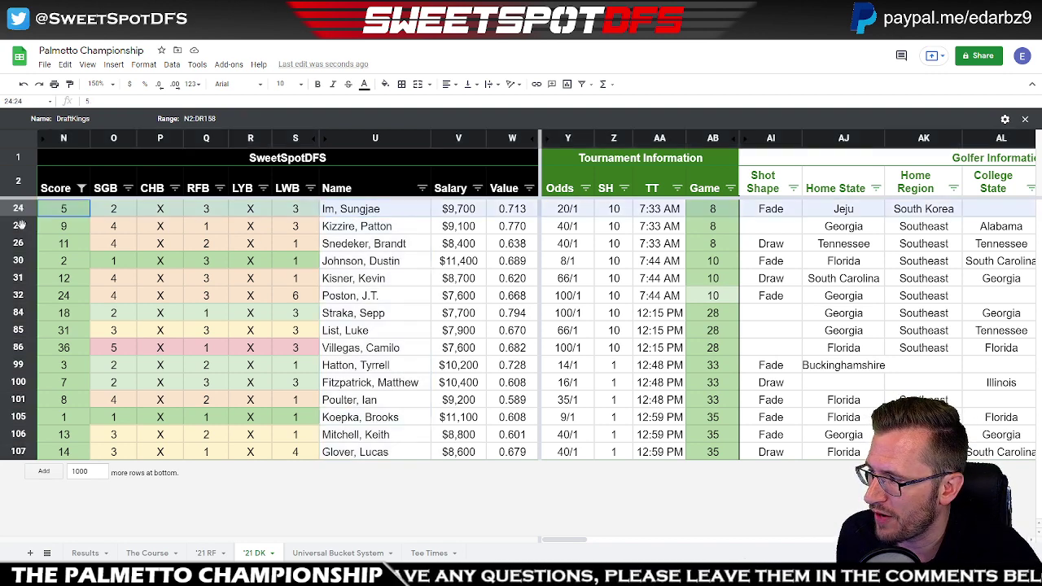
drag(22, 225, 25, 344)
ctrl+click(26, 368)
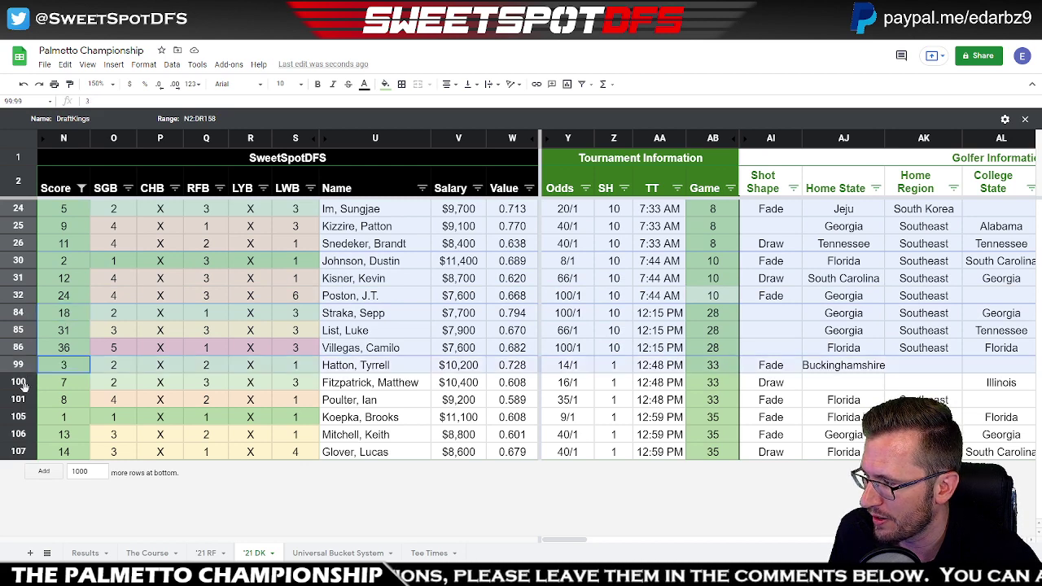
drag(23, 386, 23, 453)
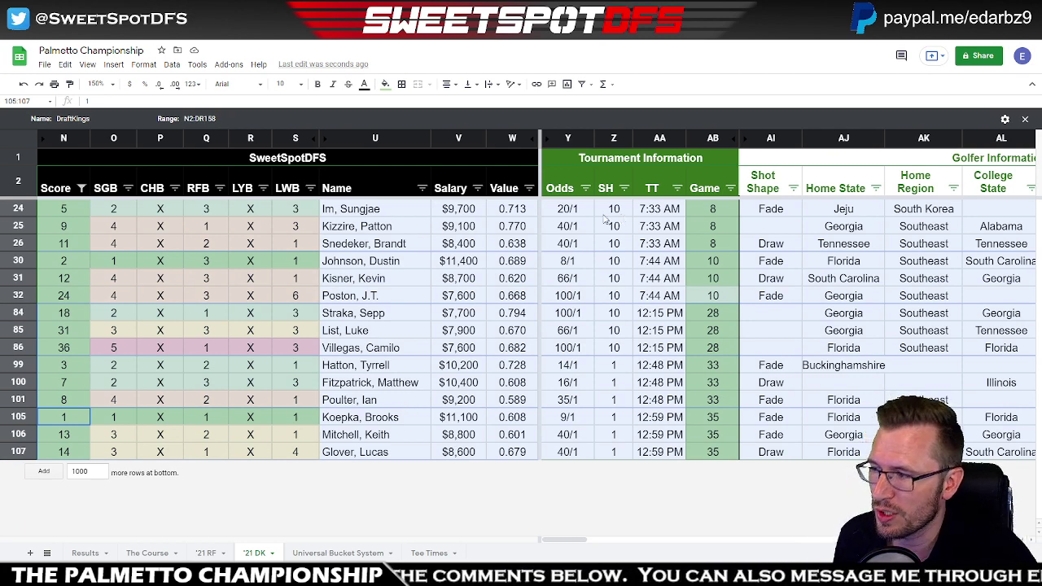
- Single out one golfer per Game group in rows 24, 30, 84, 99 and 105, and reselect all names in U24:U107
click(397, 210)
click(384, 267)
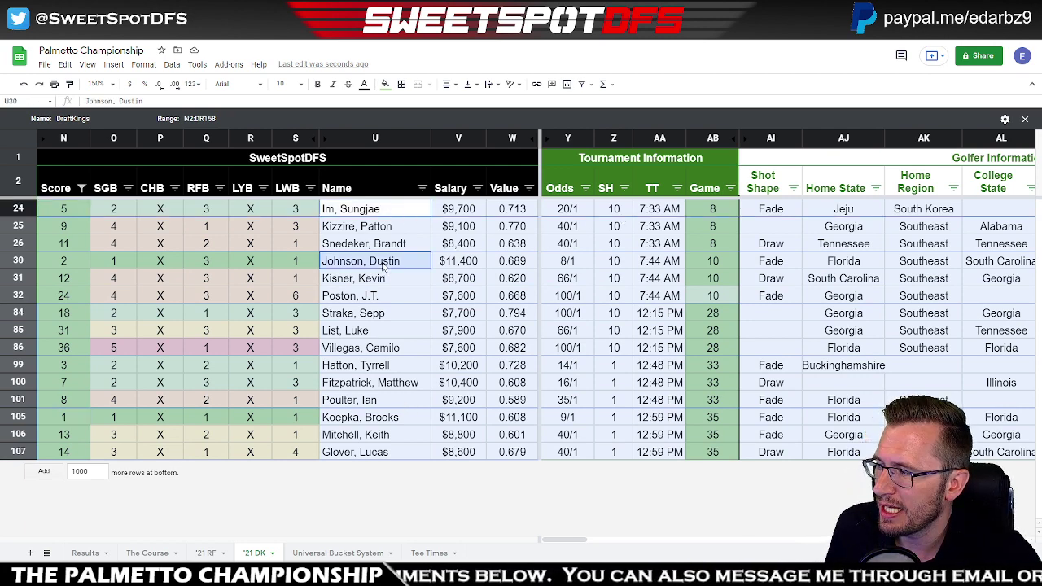
click(376, 319)
click(381, 371)
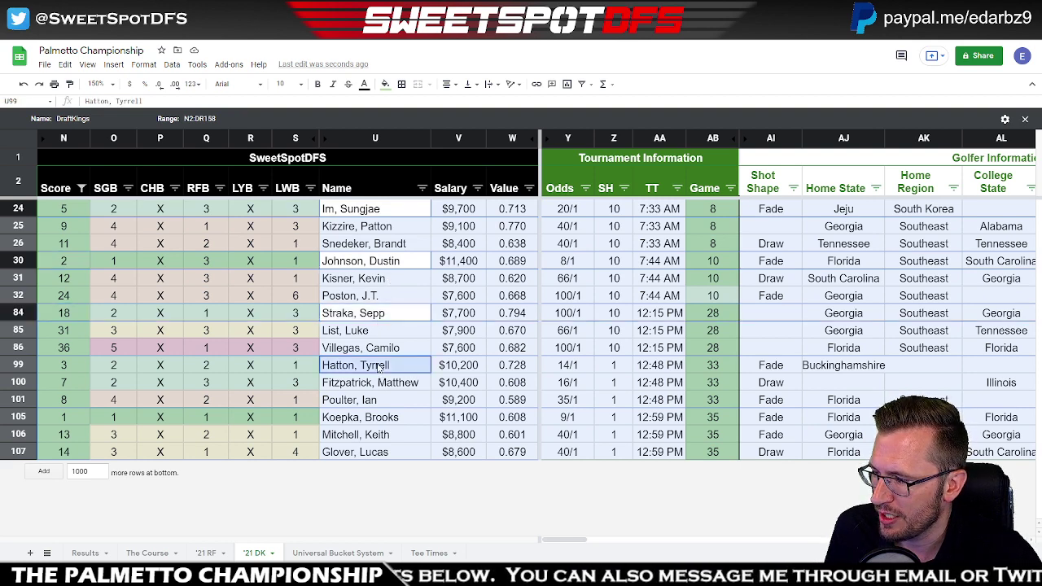
click(377, 420)
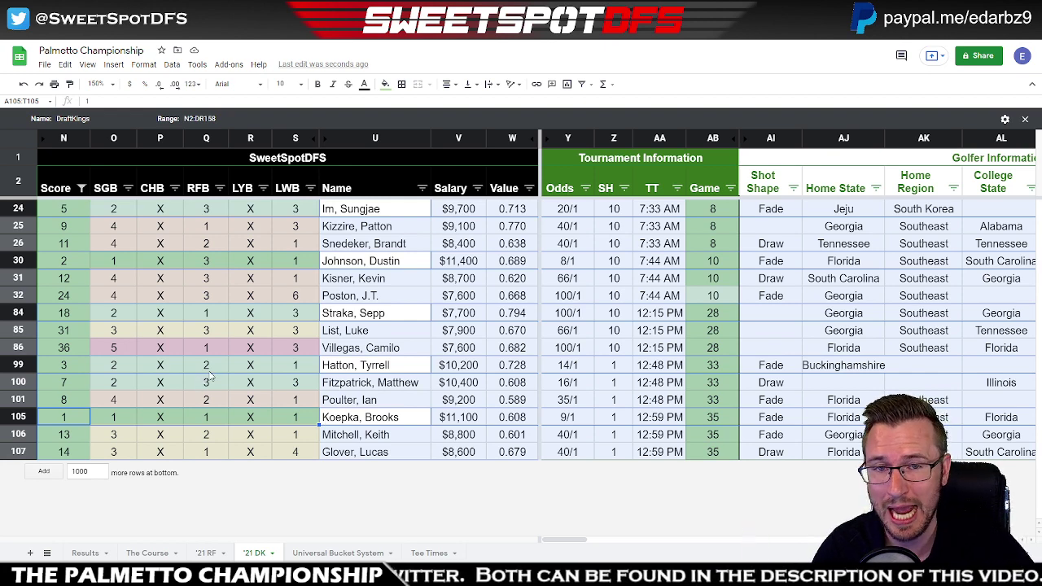
click(376, 212)
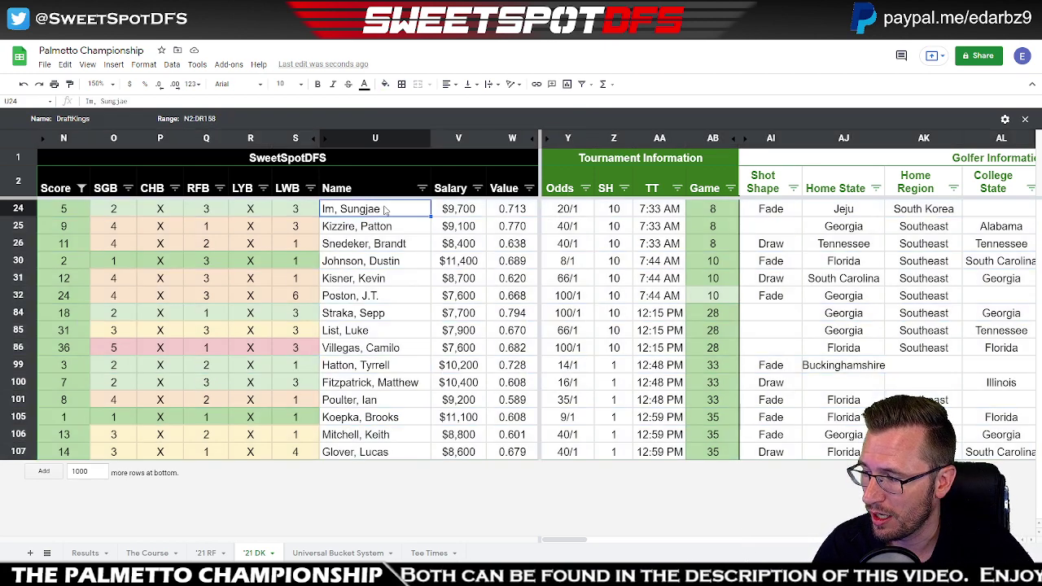
shift+click(386, 449)
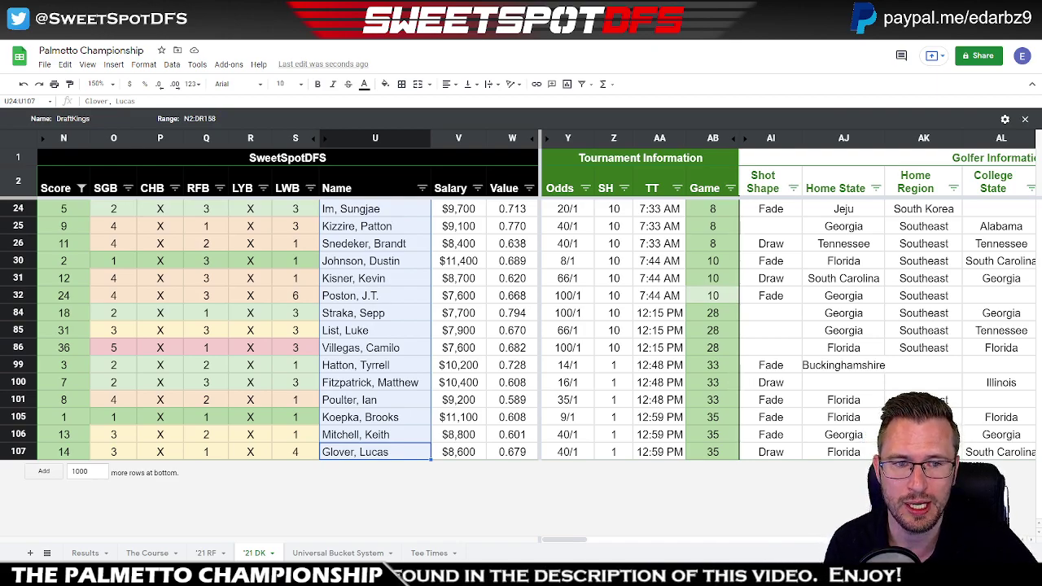
- Switch to the Excel workbook's Optimizer sheet and enlarge its window to fit the player table and Optimal Lineup
key(alt+Tab)
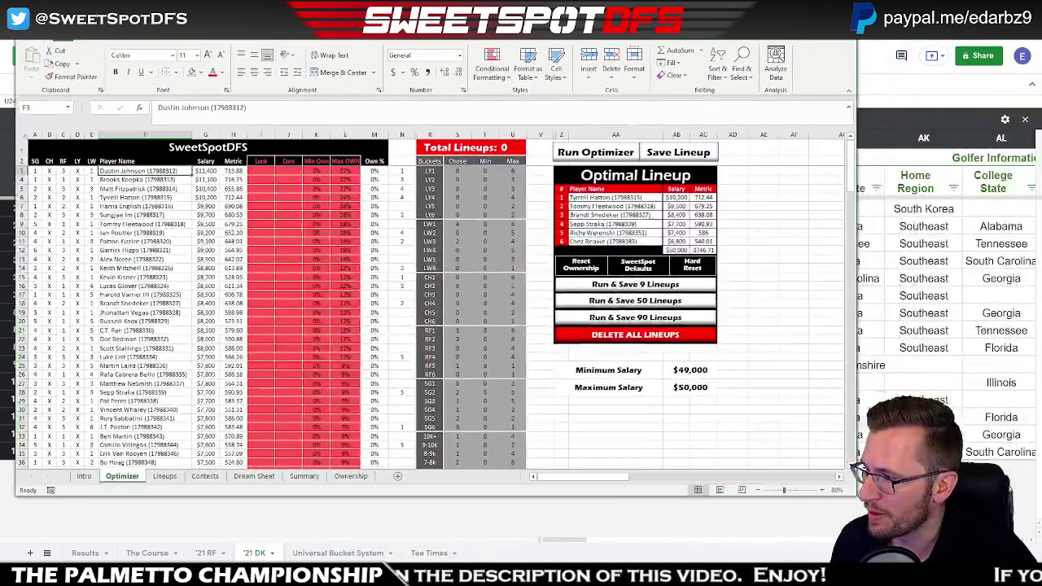
drag(851, 495, 990, 530)
scroll(496, 318, up, 4)
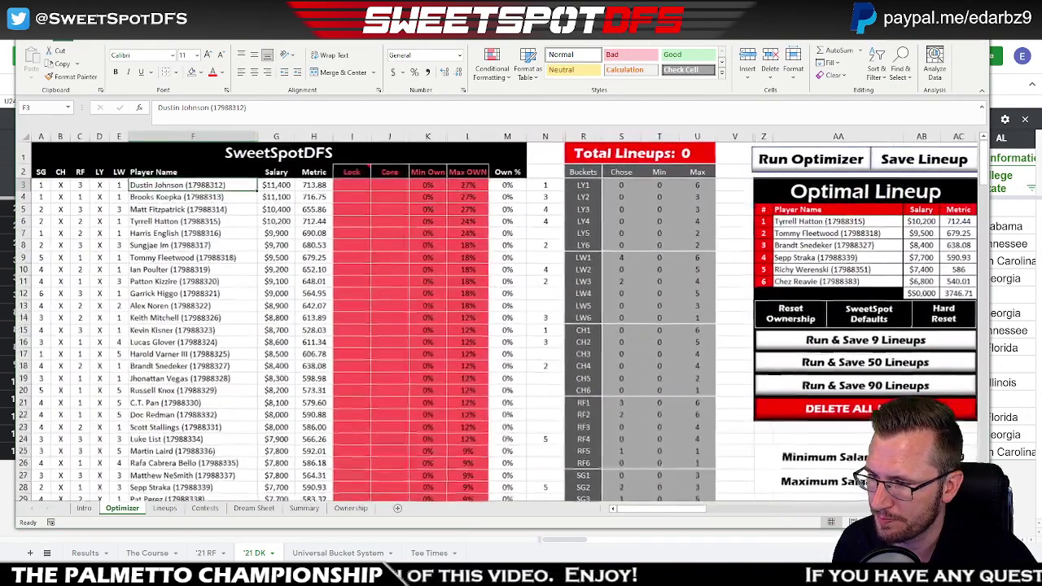
drag(989, 530, 1026, 539)
- Go over the group numbers in column N and highlight the three group 1 markers in N3, N15 and N32
drag(545, 184, 546, 458)
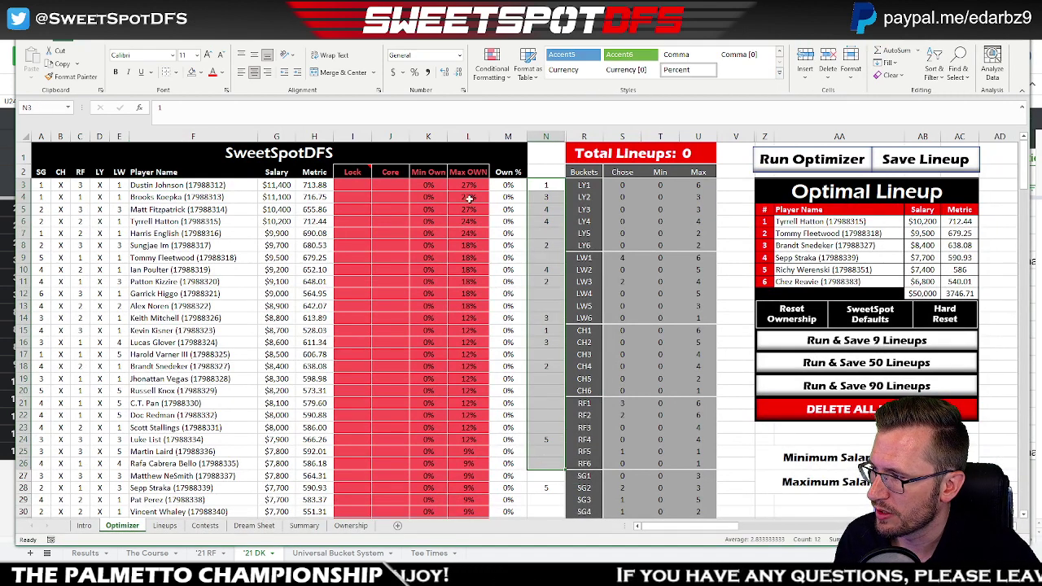
click(548, 187)
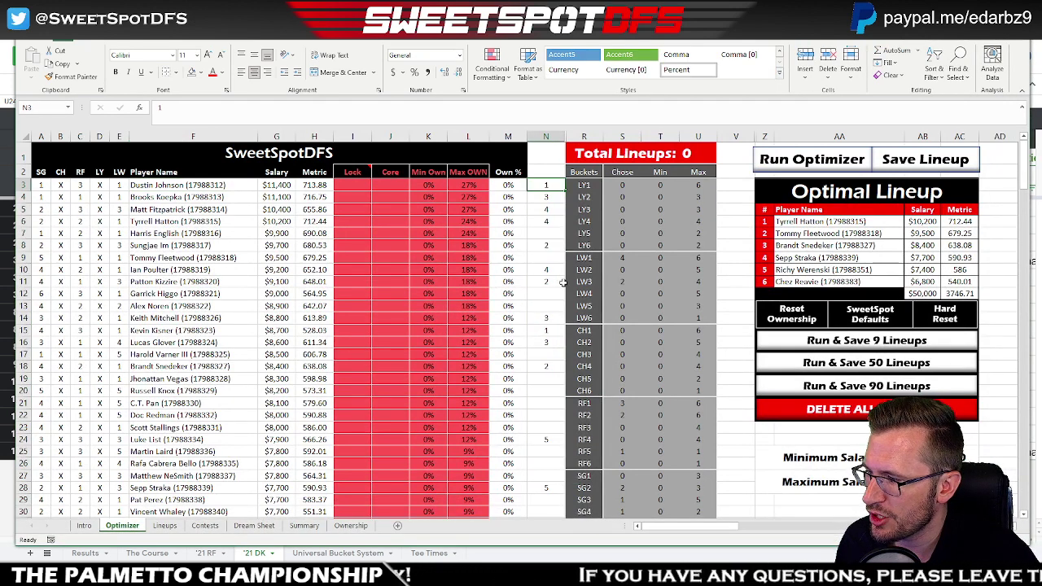
ctrl+click(544, 331)
scroll(546, 380, down, 3)
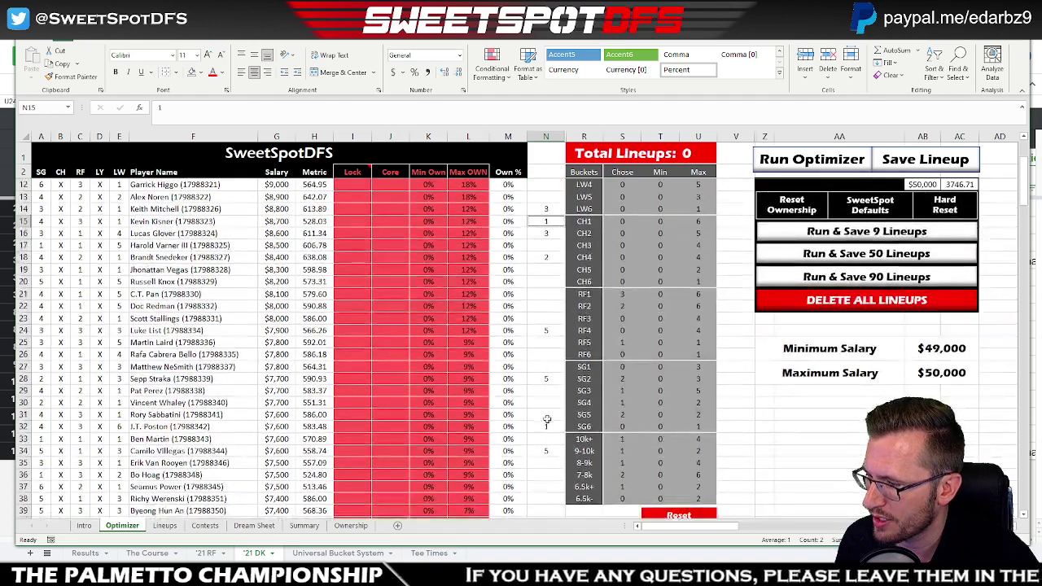
ctrl+click(545, 426)
- Compare the Optimizer's group numbers with the filtered '21 DK list and take the Game 10 names out of the selection
key(alt+Tab)
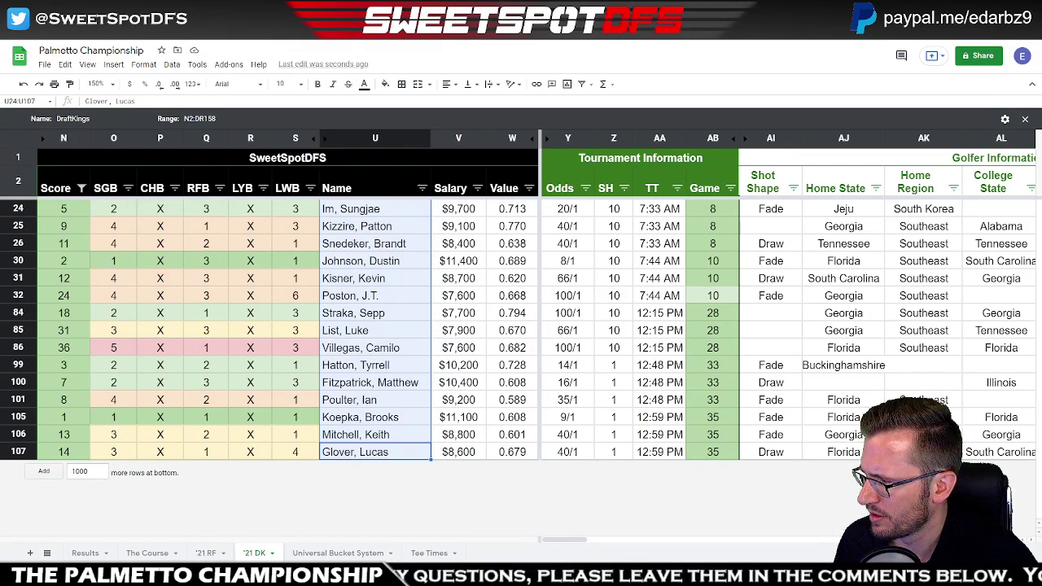
key(alt+Tab)
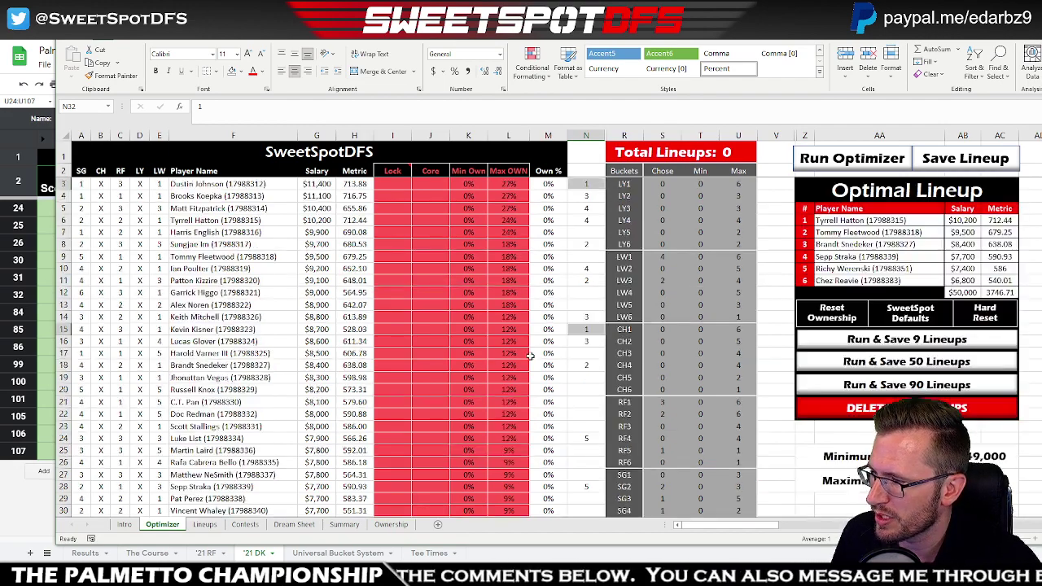
scroll(531, 357, up, 3)
key(alt+Tab)
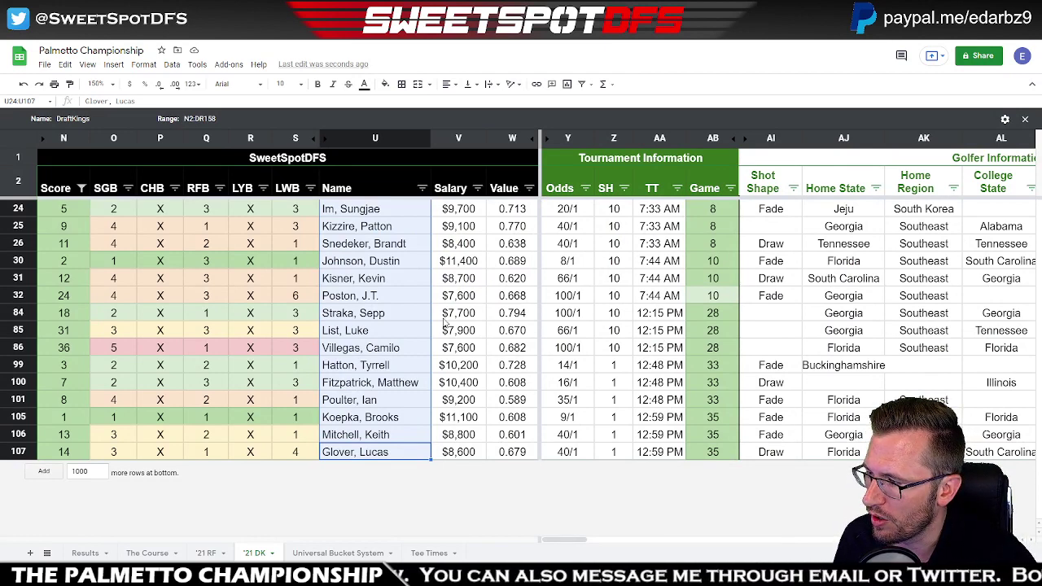
drag(386, 268, 388, 301)
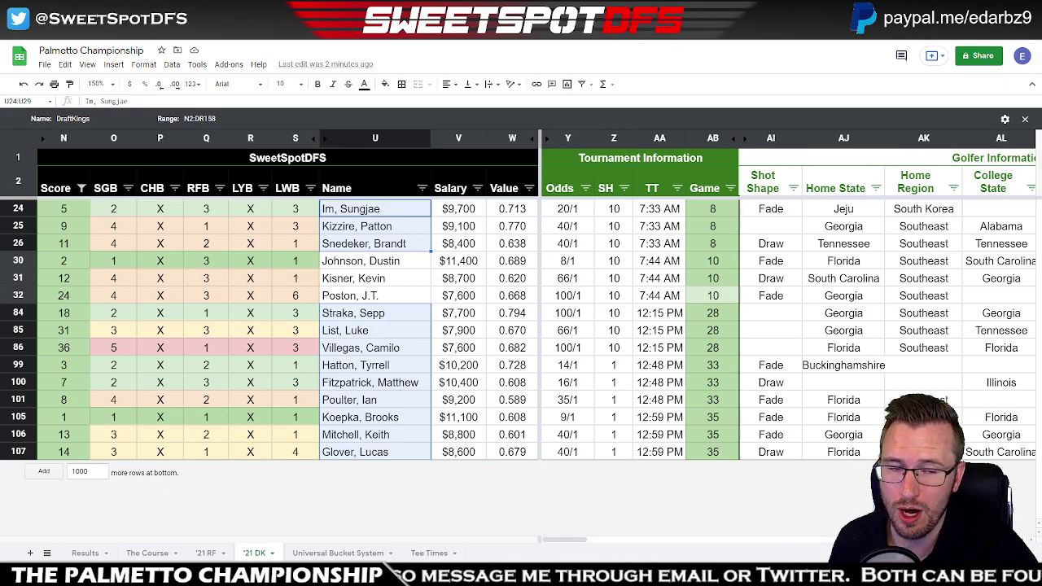
- Switch to the Excel Optimizer sheet and set Lock to Y for the $11,400 golfer in row 3
key(alt+Tab)
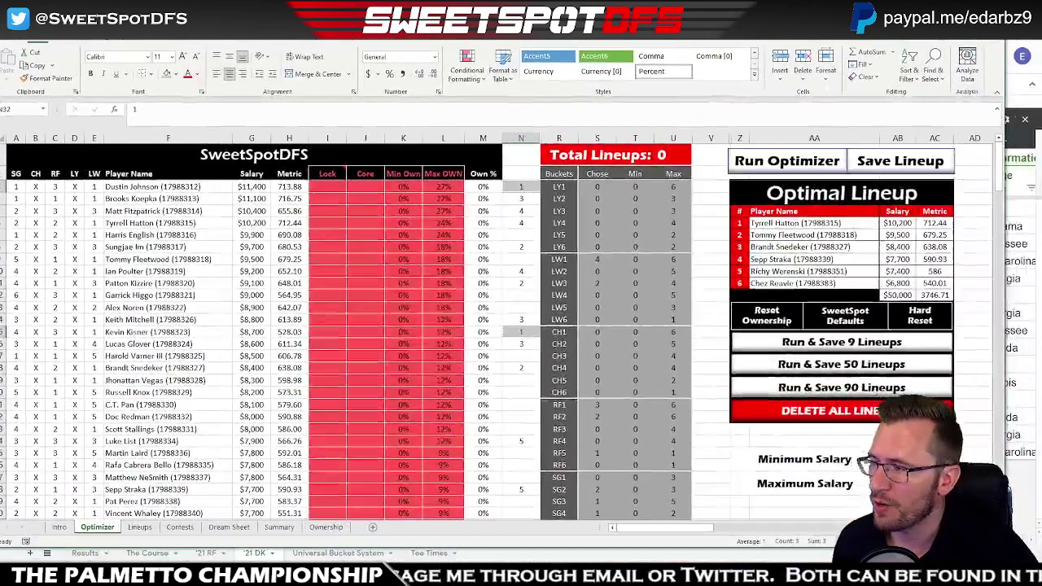
click(335, 187)
click(351, 188)
click(341, 208)
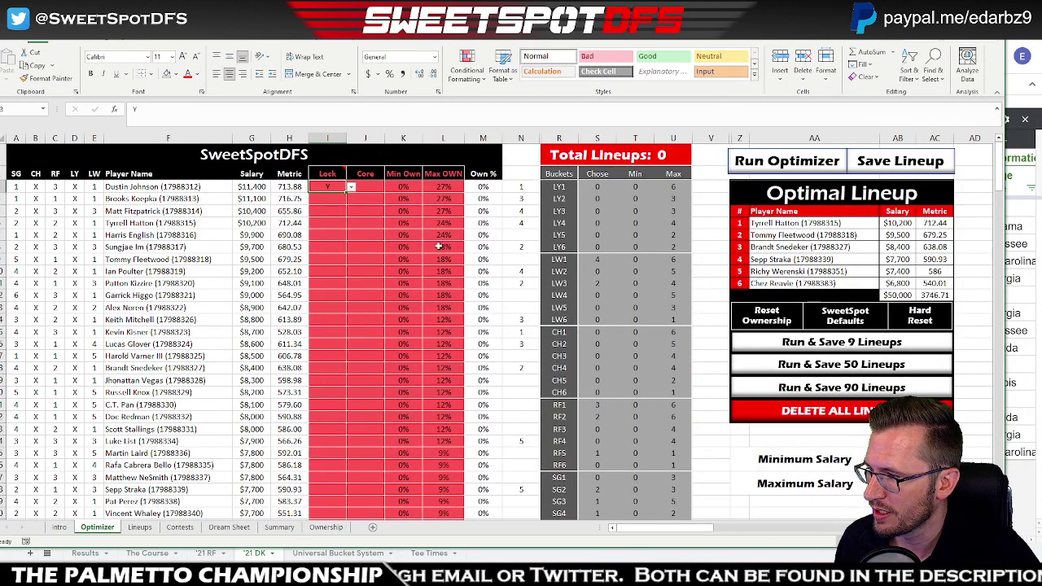
- Set Lock to N for the other two group 1 golfers, at $8,700 in row 15 and $7,600 in row 32
click(521, 332)
click(338, 332)
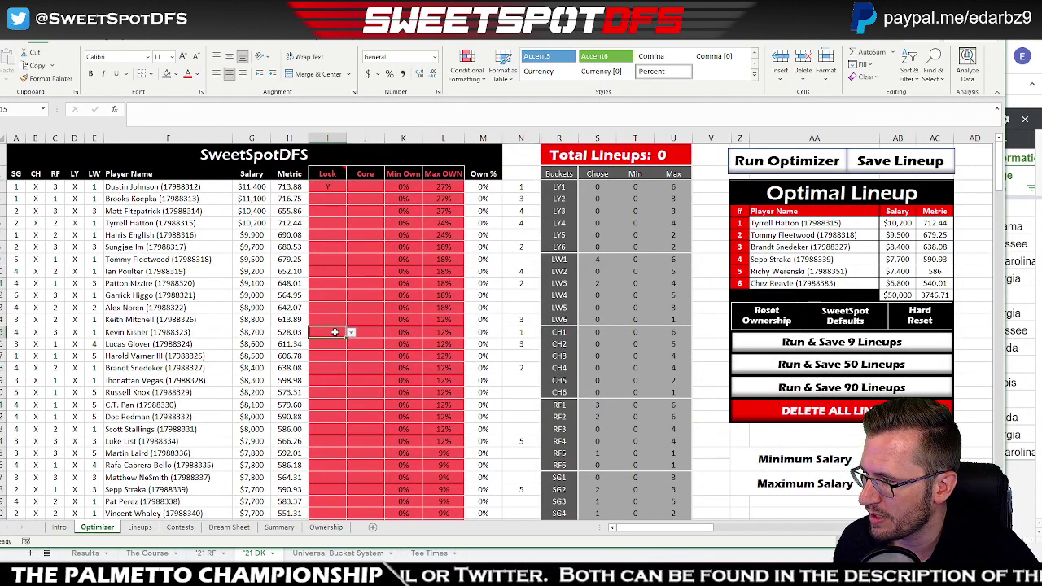
click(351, 333)
click(327, 356)
scroll(414, 415, down, 3)
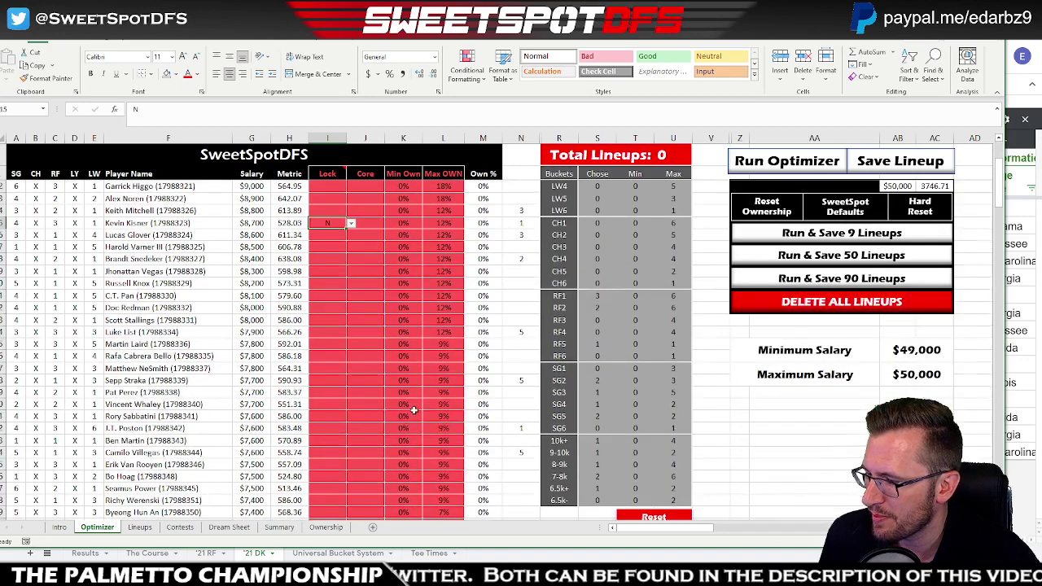
click(328, 429)
click(351, 429)
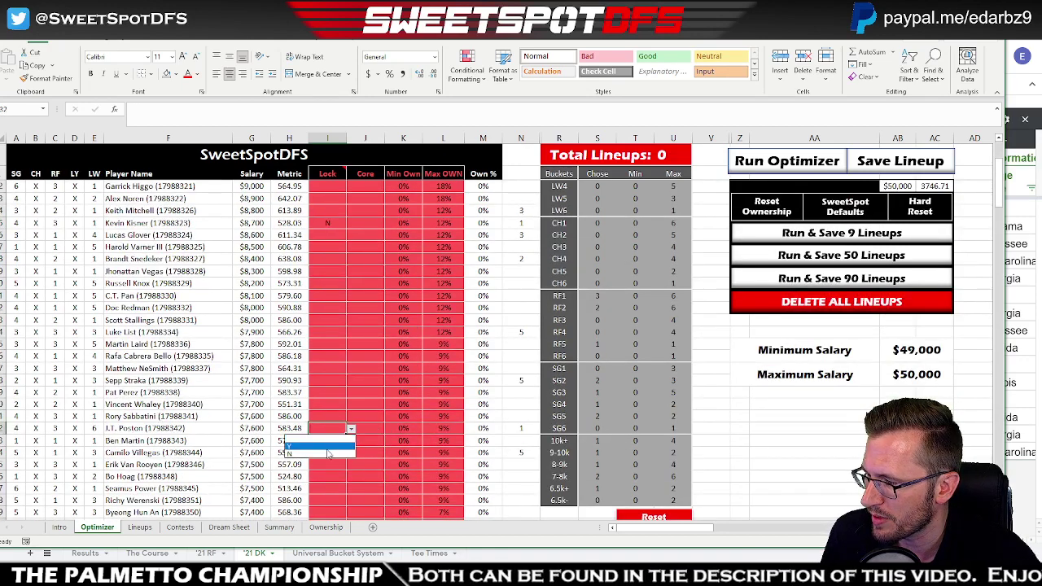
click(330, 449)
scroll(333, 441, up, 3)
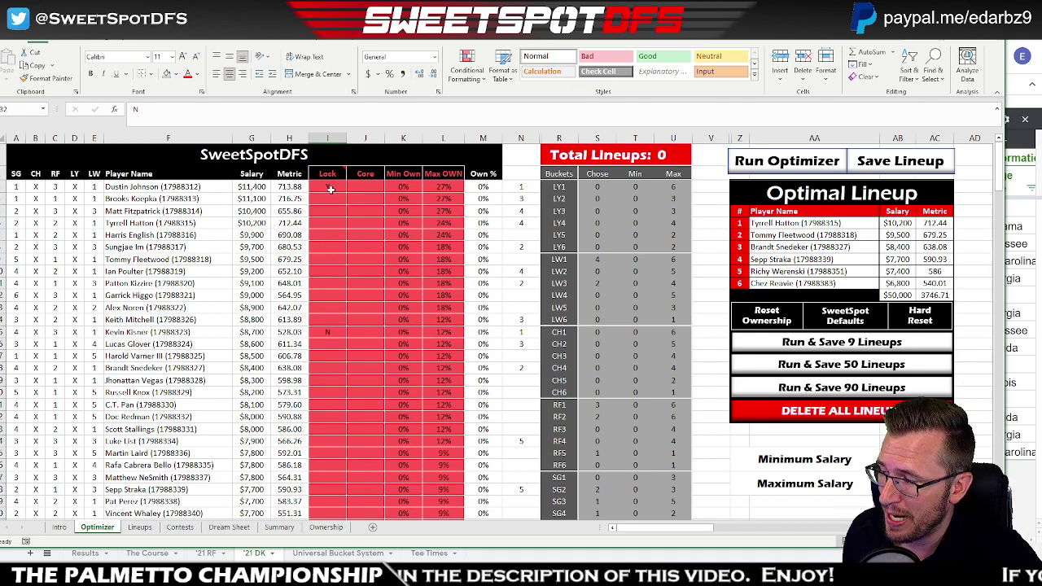
- Highlight the group markers in N3 and N4 beside the two highest-salaried golfers, and switch back to the '21 DK sheet
click(521, 188)
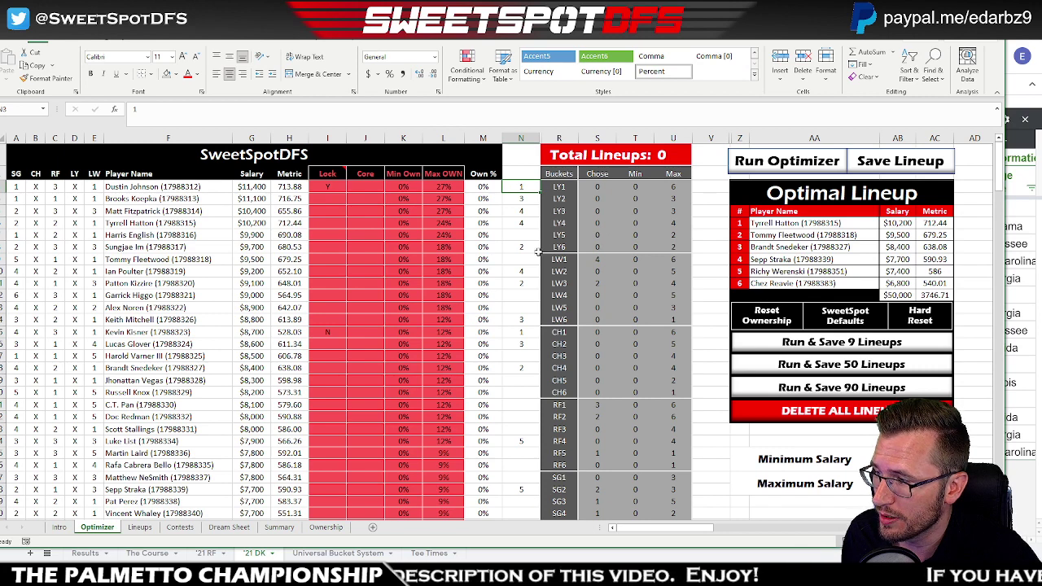
ctrl+click(526, 199)
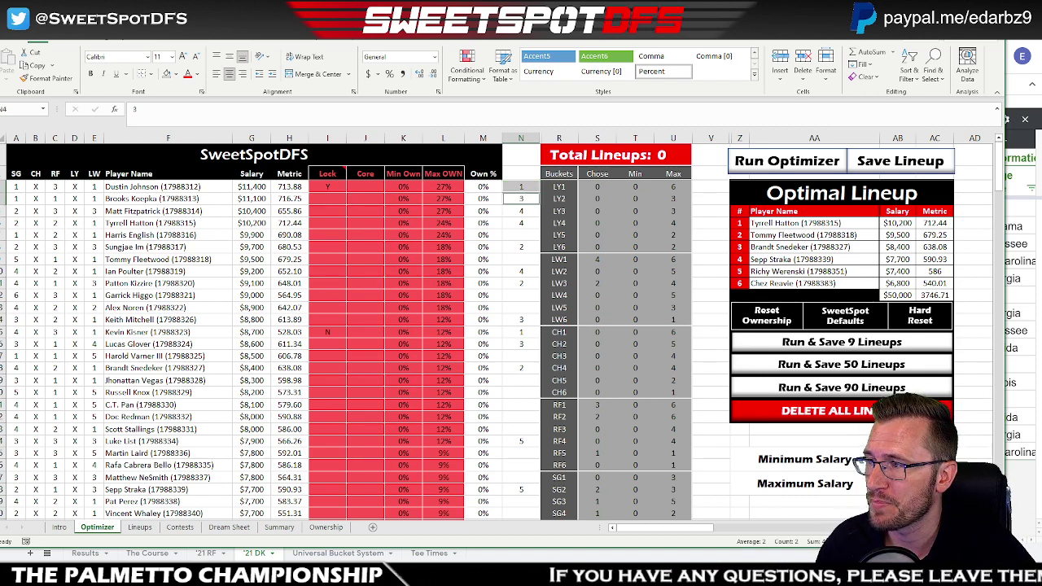
key(alt+Tab)
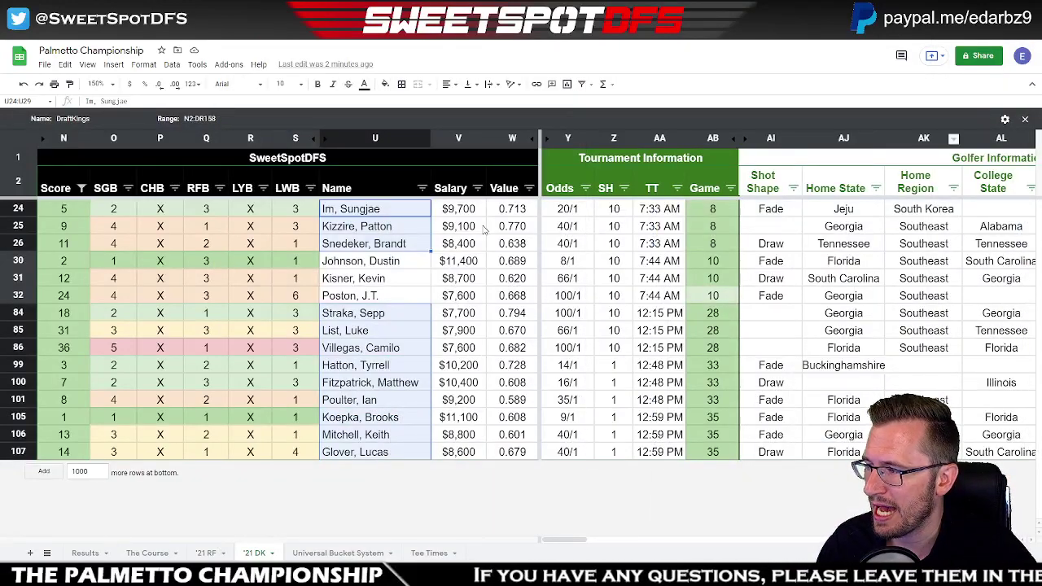
- Take the names in rows 24, 30, 85, 100 and 105 out of the selection, one from each Game group
click(383, 267)
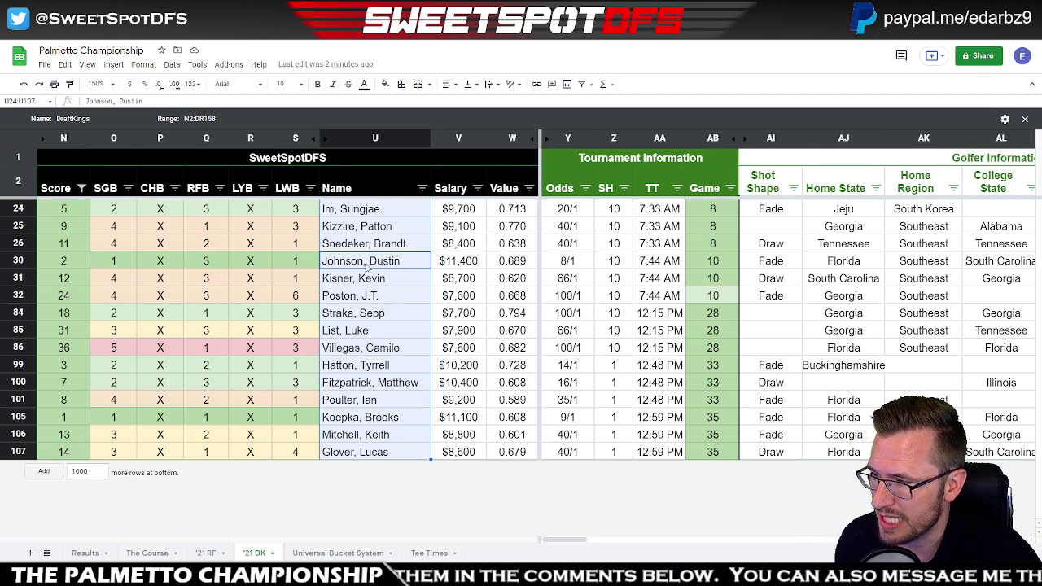
click(384, 224)
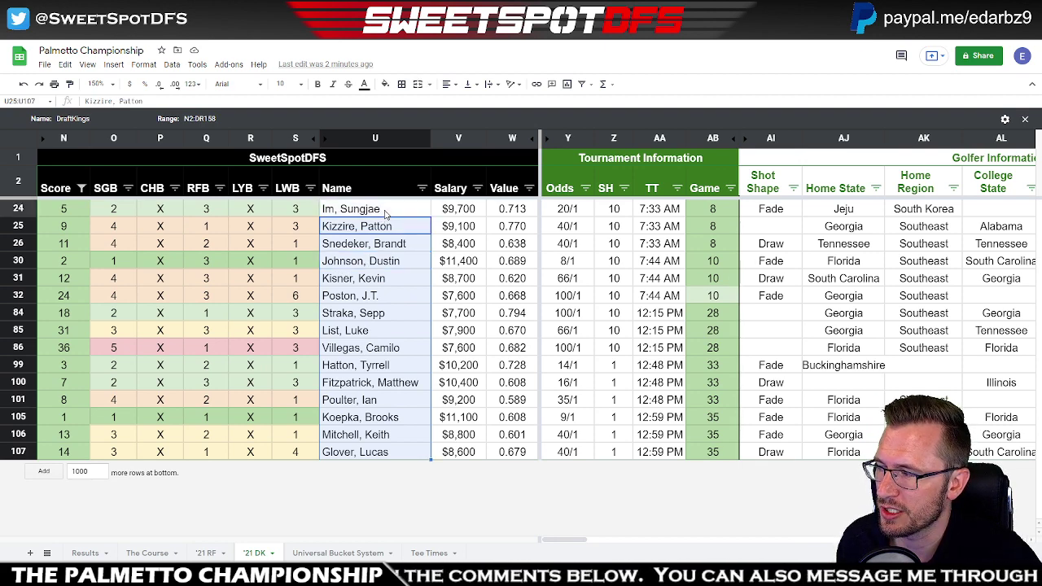
shift+click(391, 263)
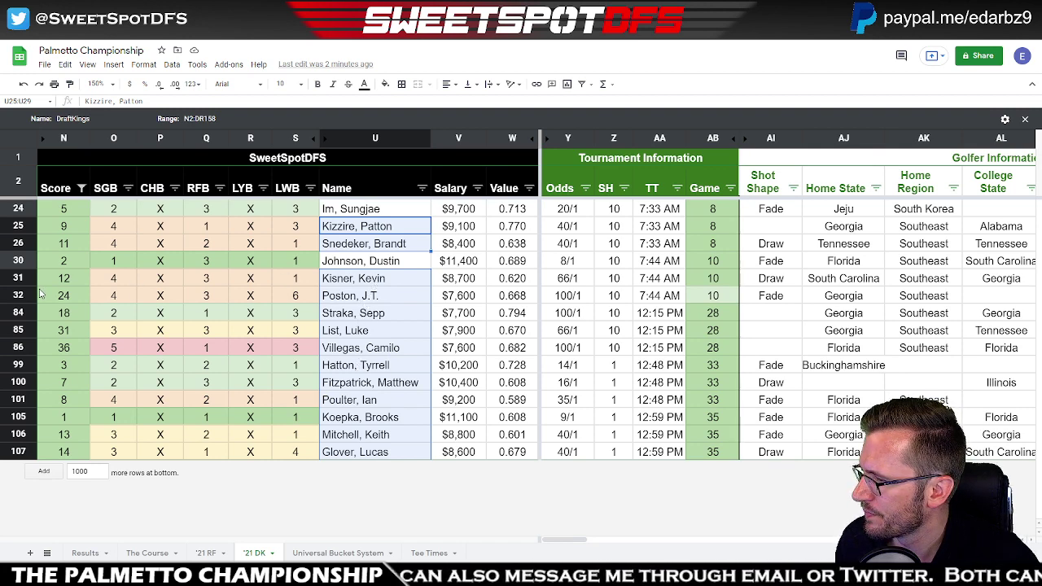
ctrl+click(379, 334)
ctrl+click(363, 382)
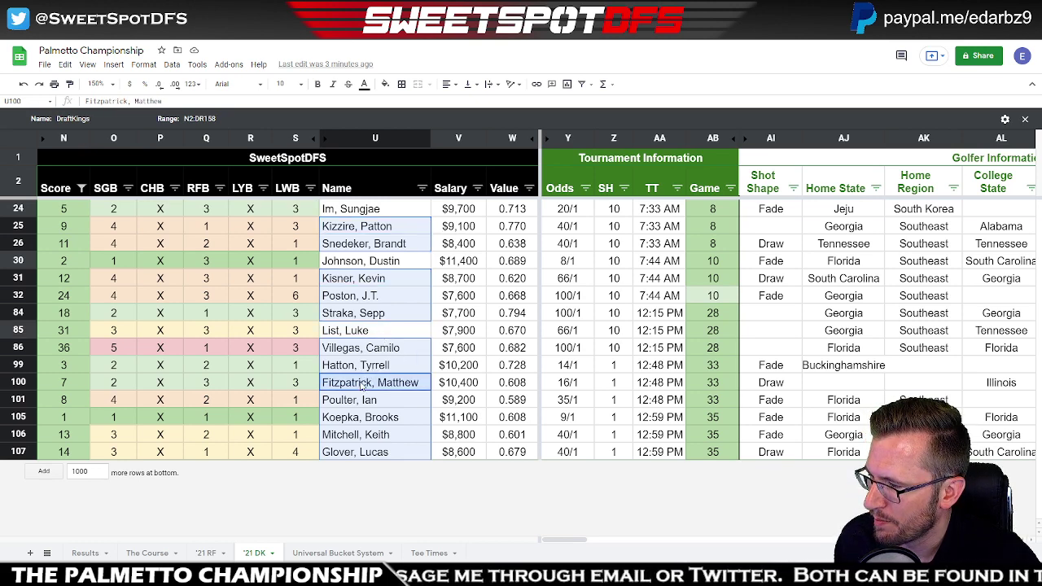
drag(362, 400, 362, 423)
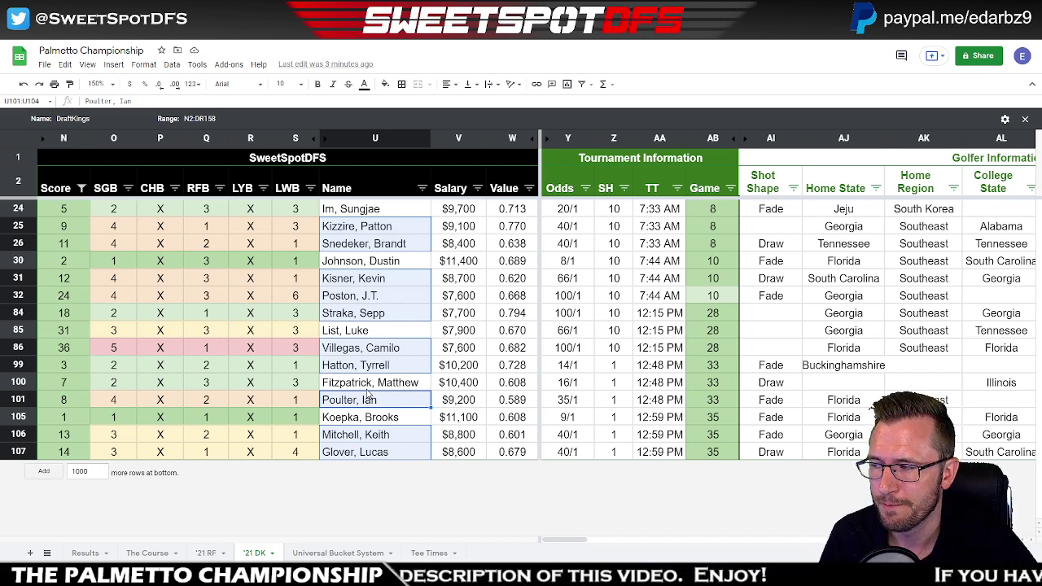
- Add the salaries in rows 30, 105 and 24 to the highlighted cells to compare the highest-priced golfers across groups
click(472, 266)
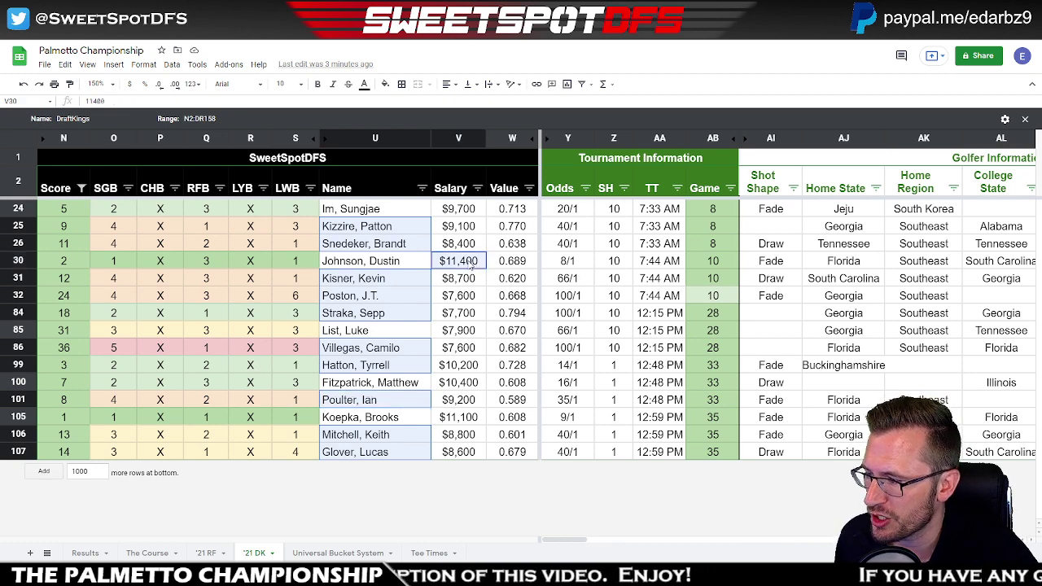
click(463, 423)
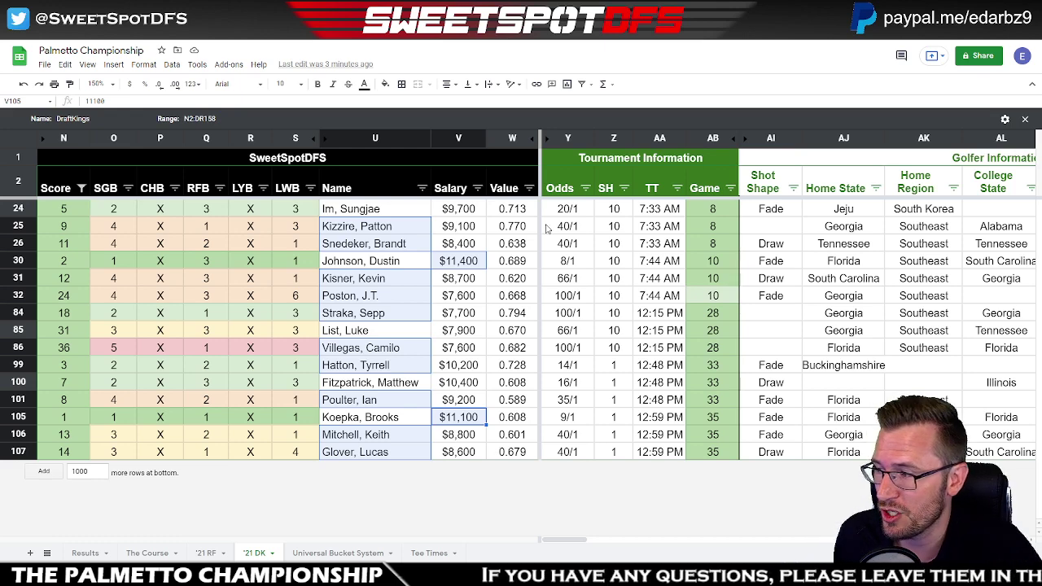
click(465, 210)
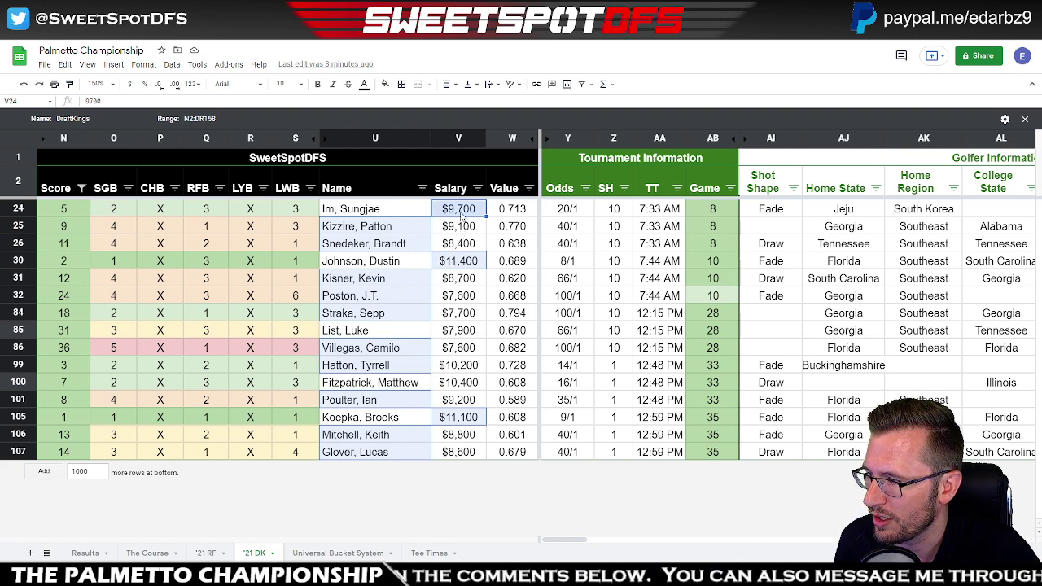
click(472, 421)
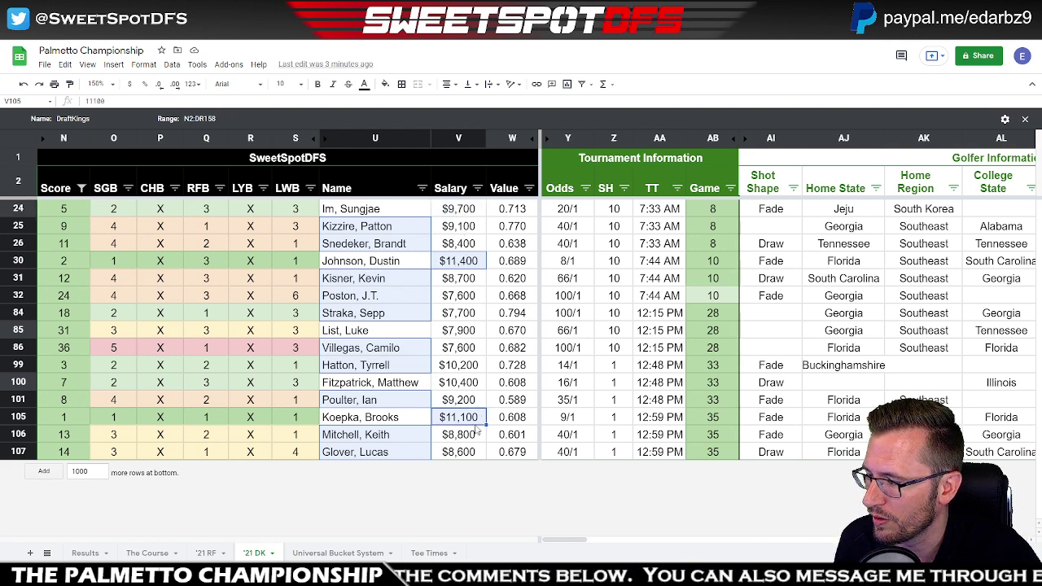
- Start a new selection with the name in row 30 and pair it in turn with the names in rows 85, 99 and 101
click(387, 265)
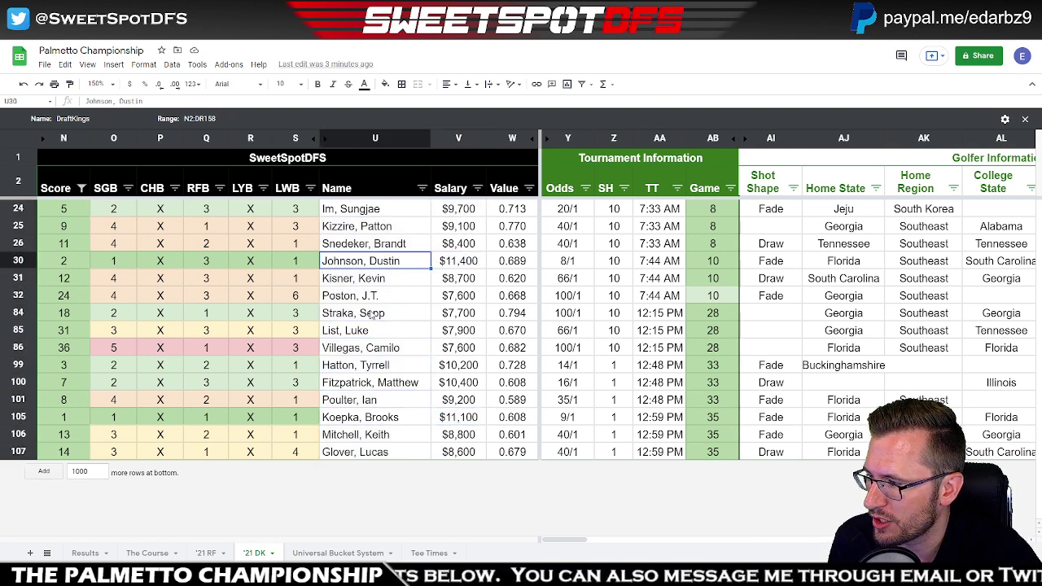
ctrl+click(378, 334)
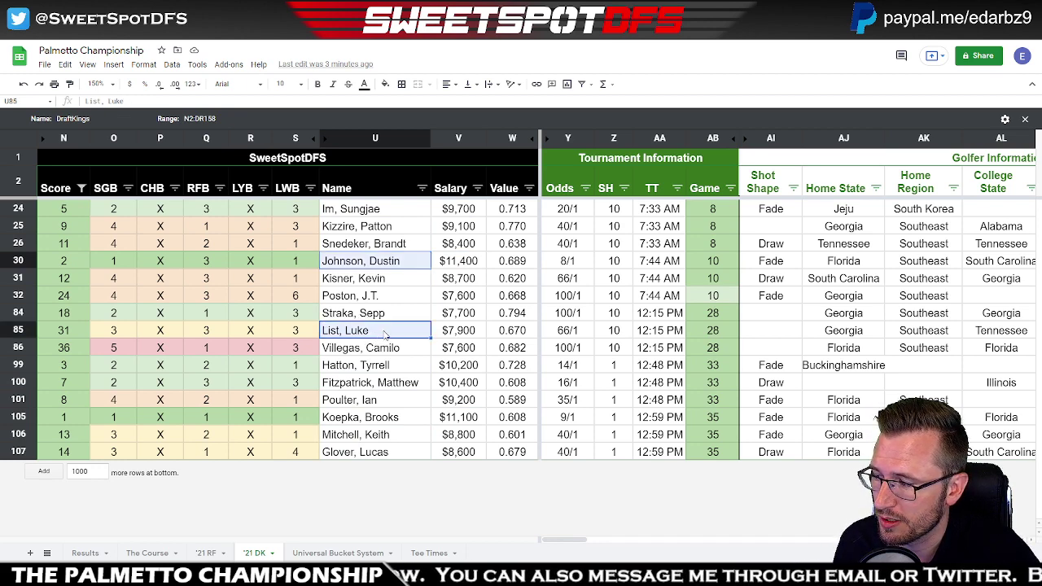
ctrl+click(356, 366)
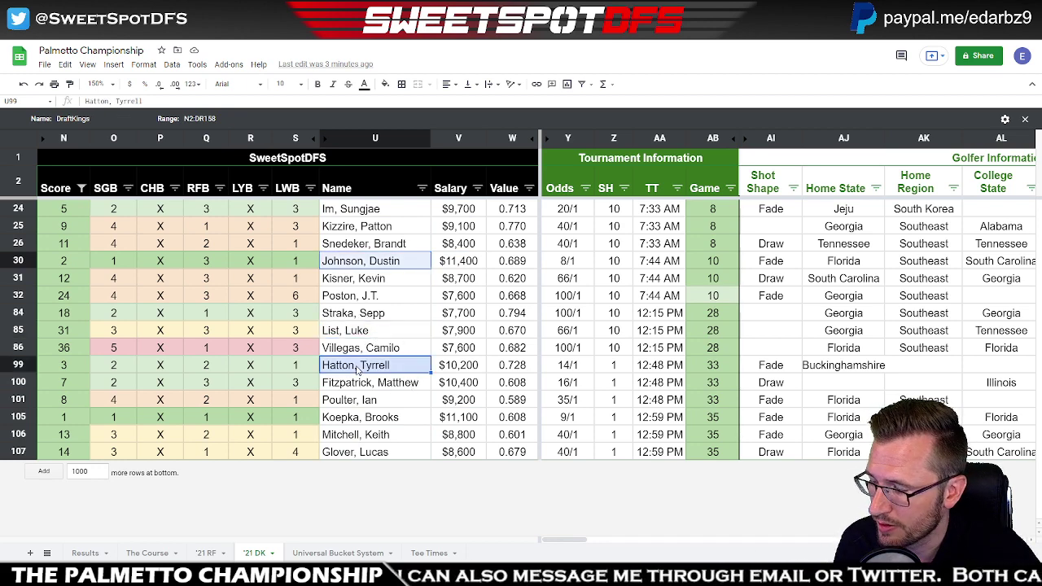
ctrl+click(357, 367)
ctrl+click(374, 401)
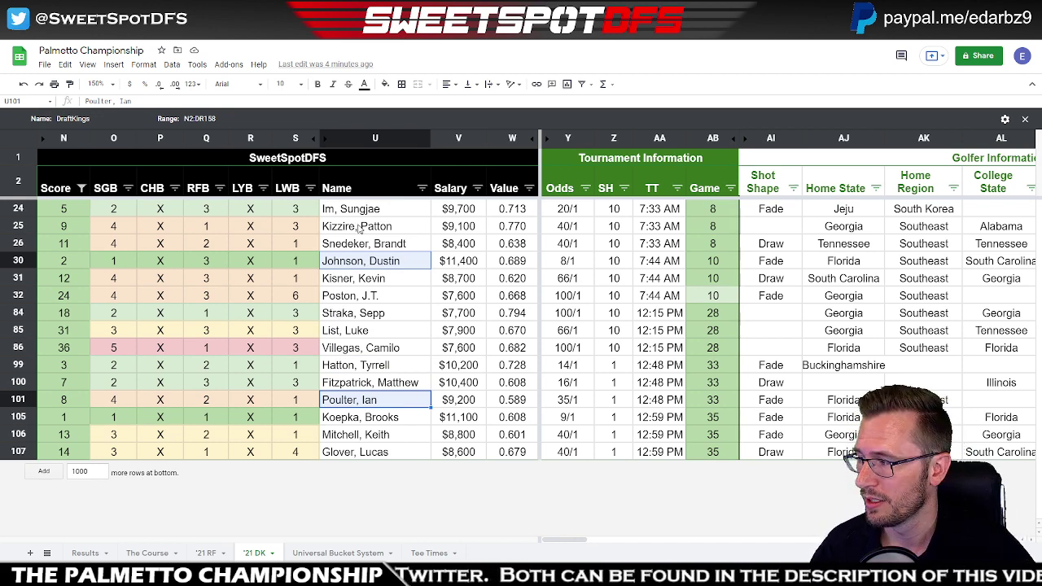
- Highlight all the names in rows 24 to 107, and the full rows of the five Game groups
drag(392, 213, 393, 453)
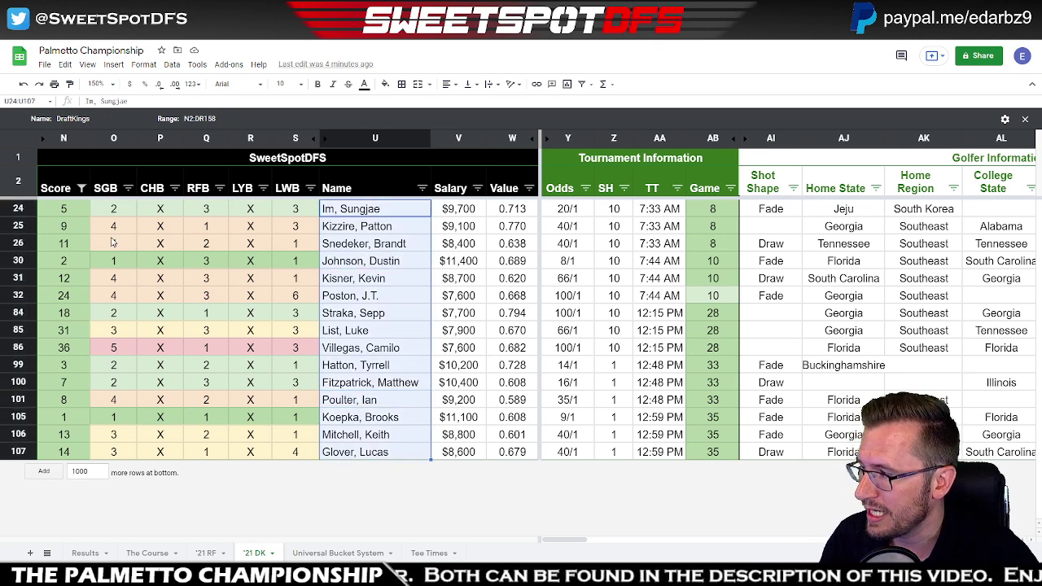
drag(24, 210, 25, 452)
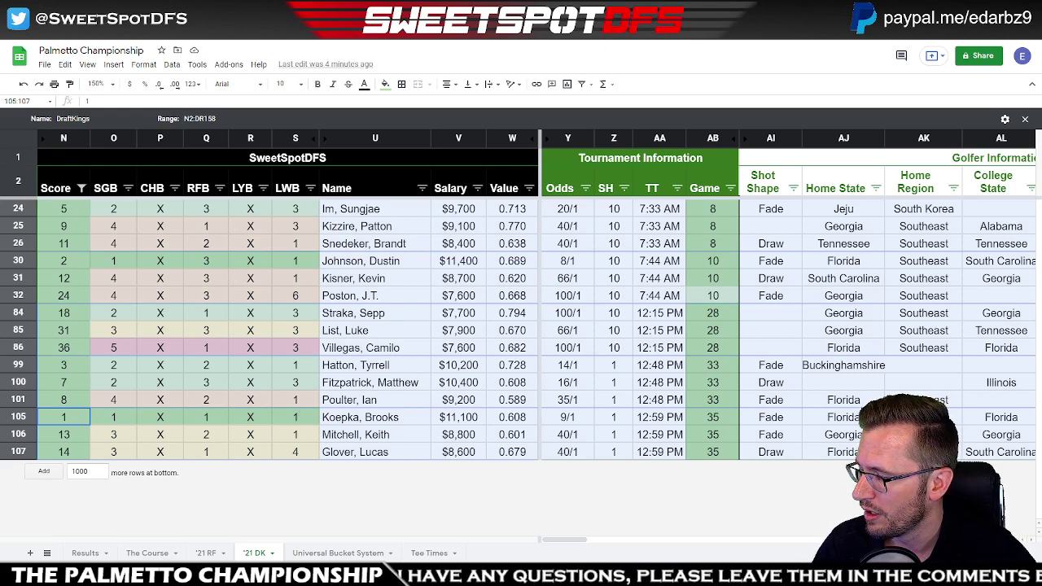
- Open the Windows Calculator and move its window clear of the Name and Salary columns
key(super)
text(ca)
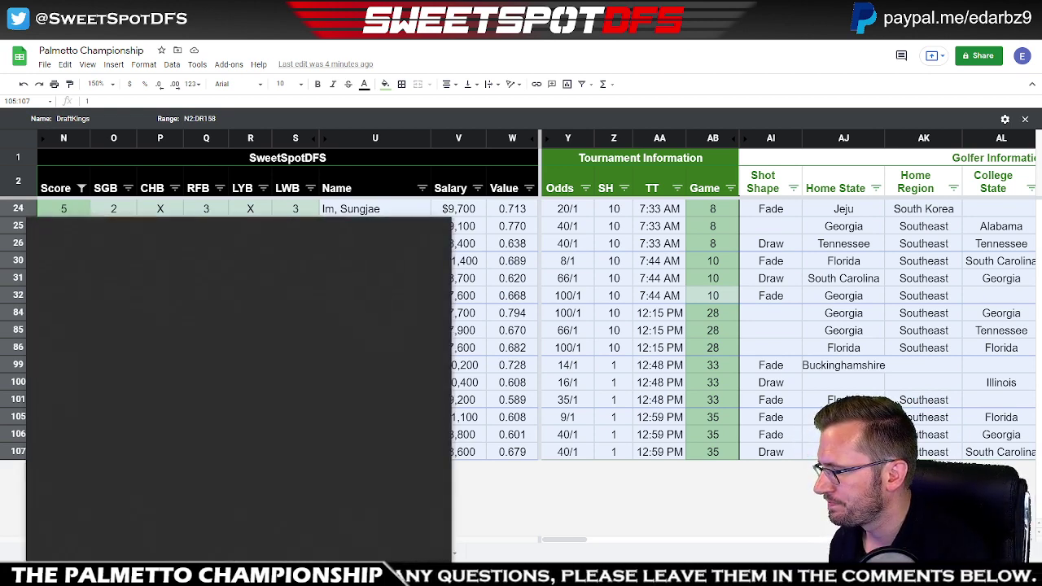
text(lcu)
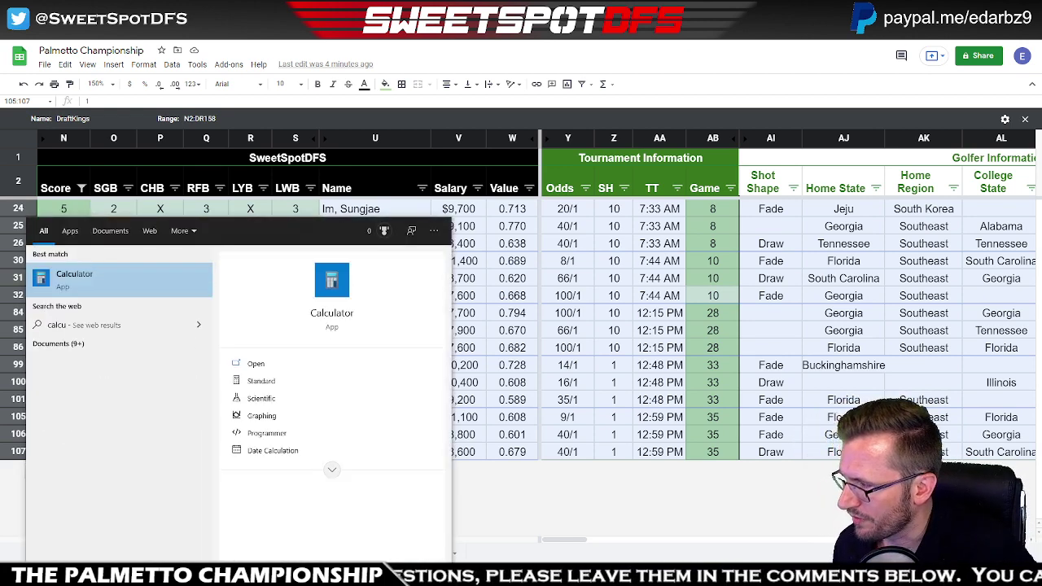
click(131, 277)
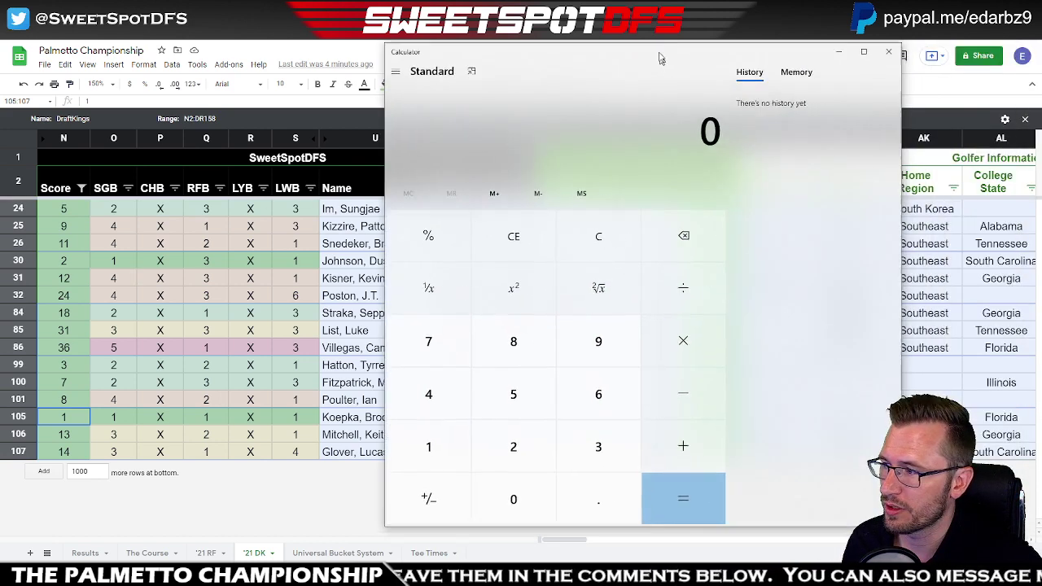
drag(658, 58, 774, 58)
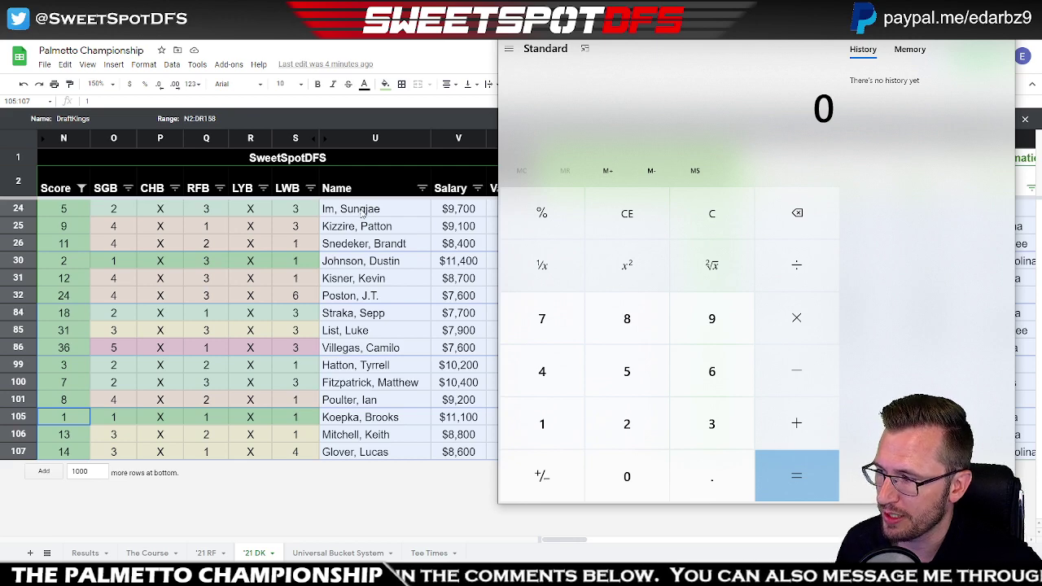
- Calculate 3 × 12 and put the Calculator out of view
click(722, 426)
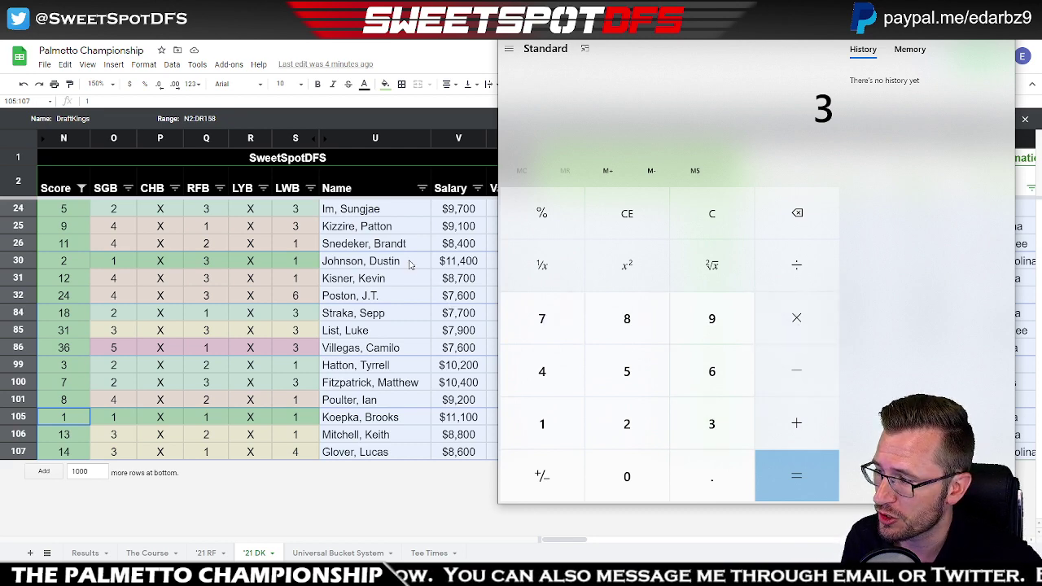
click(797, 318)
click(543, 424)
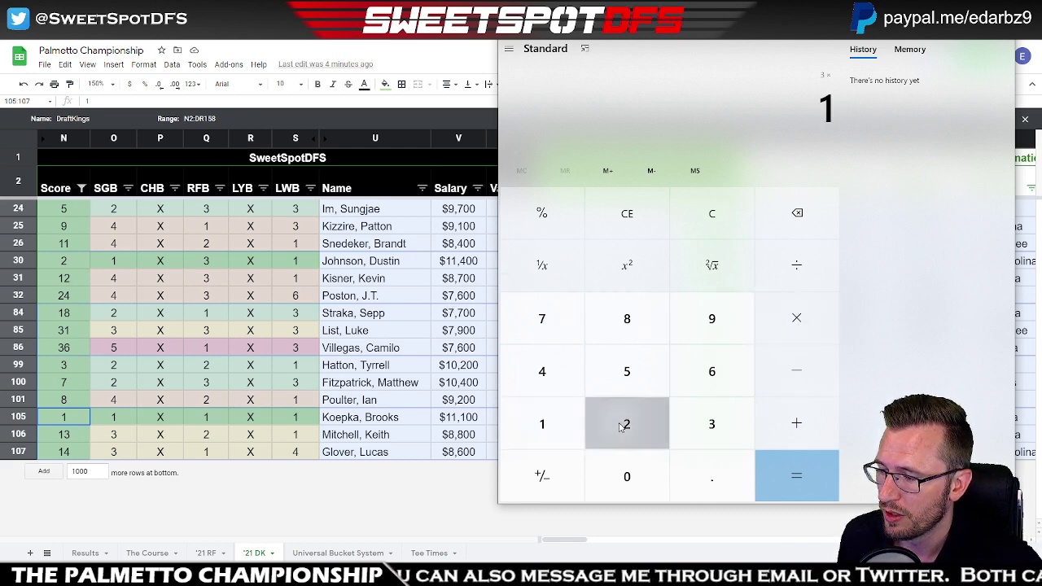
click(623, 425)
click(807, 479)
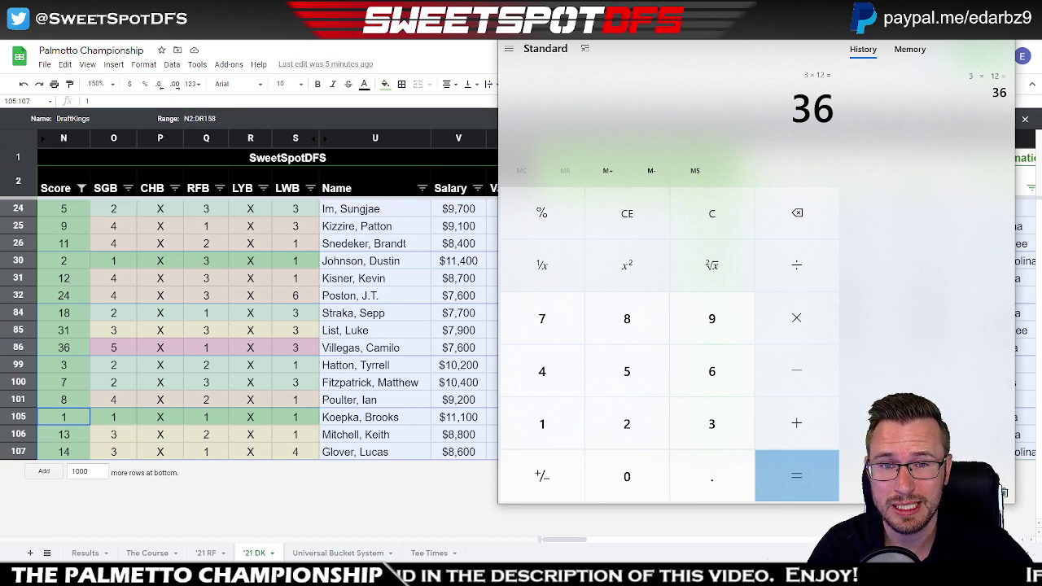
key(alt+F4)
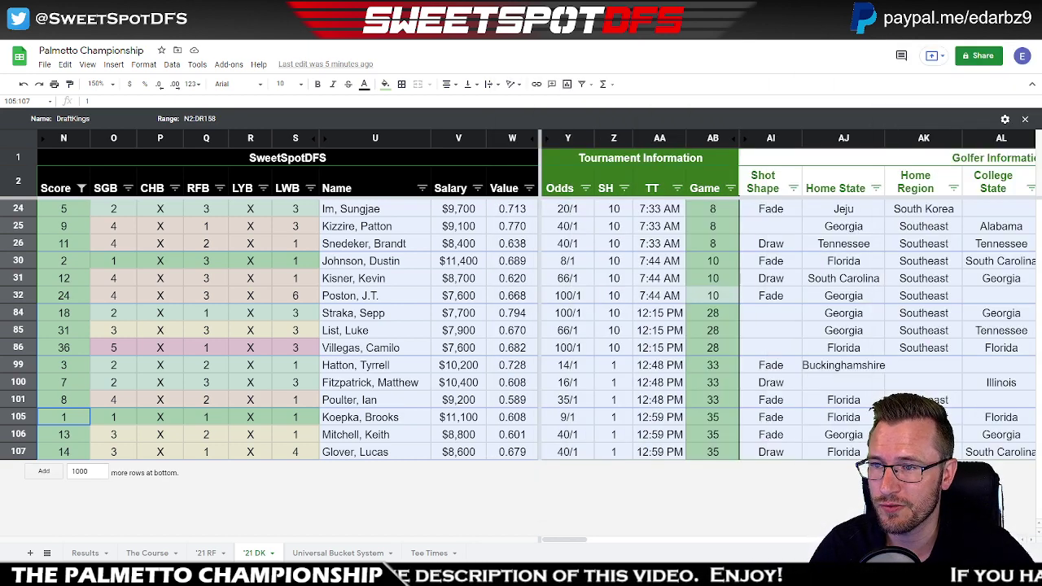
- Select the salaries in rows 30 and 105, and switch to the '21 MEM sheet of the 2021 Lineup Construction spreadsheet
click(466, 261)
ctrl+click(456, 417)
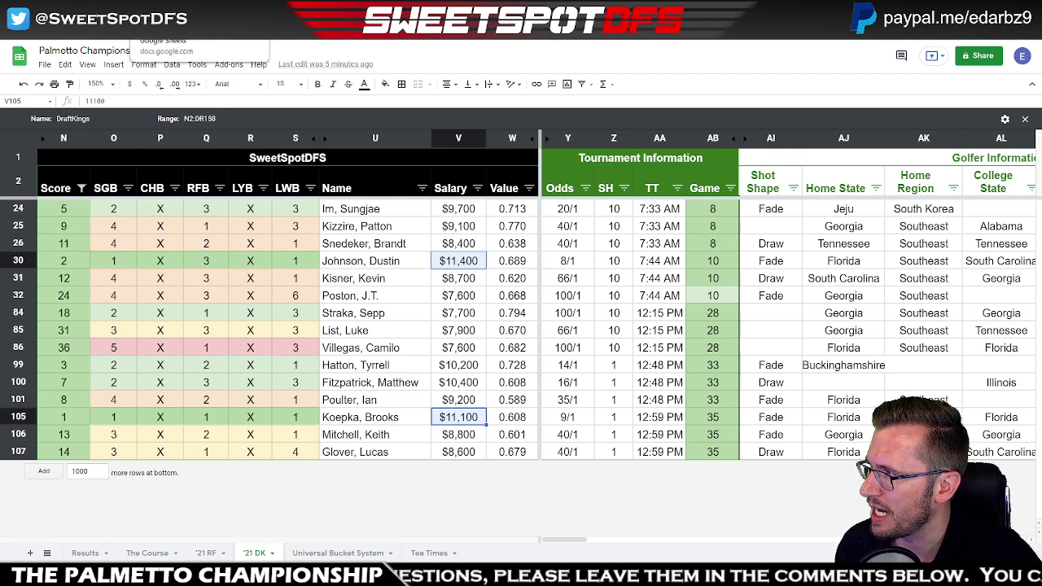
click(163, 29)
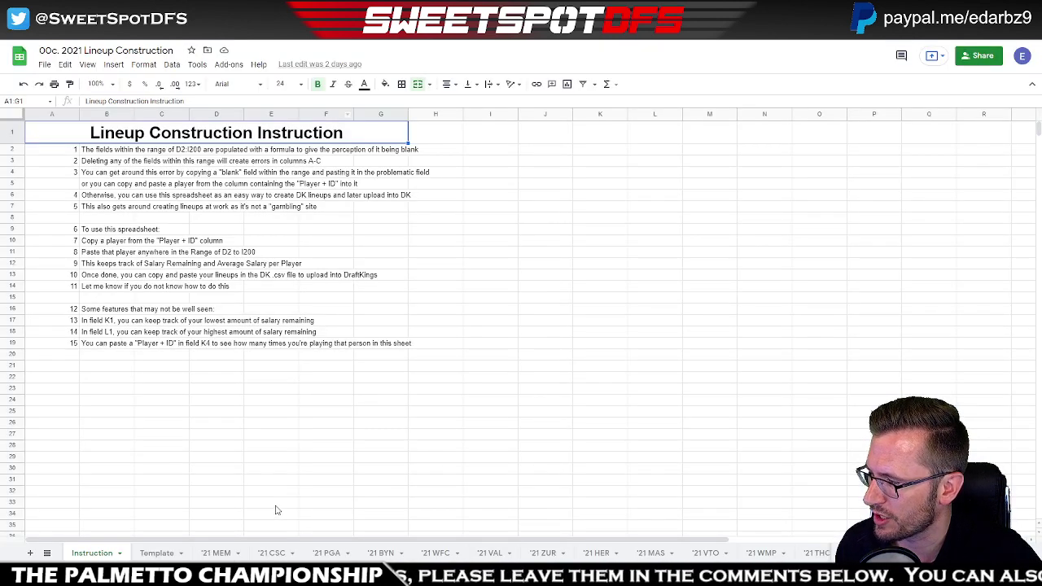
click(154, 554)
click(220, 555)
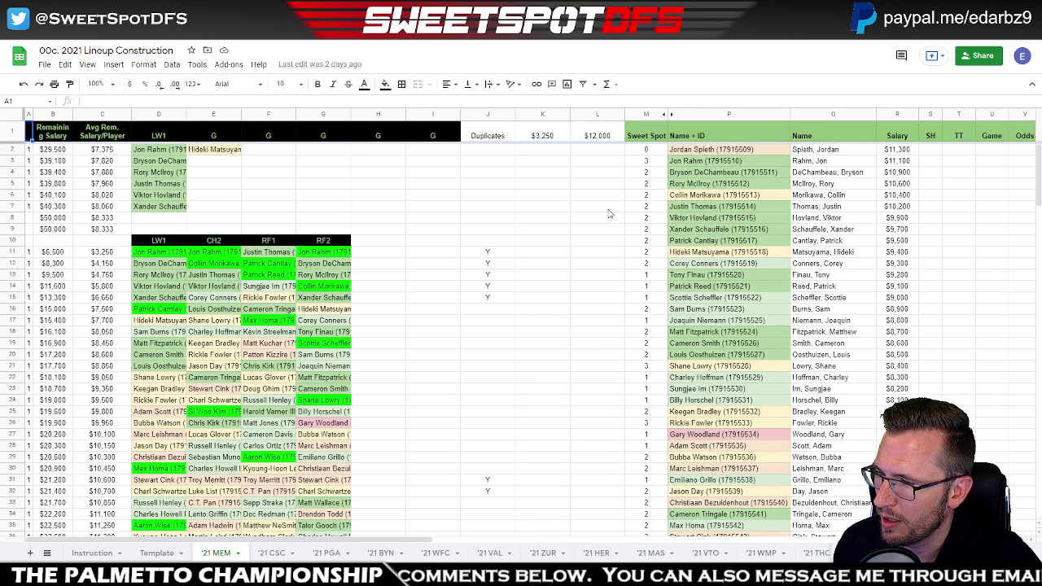
- Copy the Name + ID entries in P2 and P3 into the empty lineup in row 8, at D8 and E8
click(732, 152)
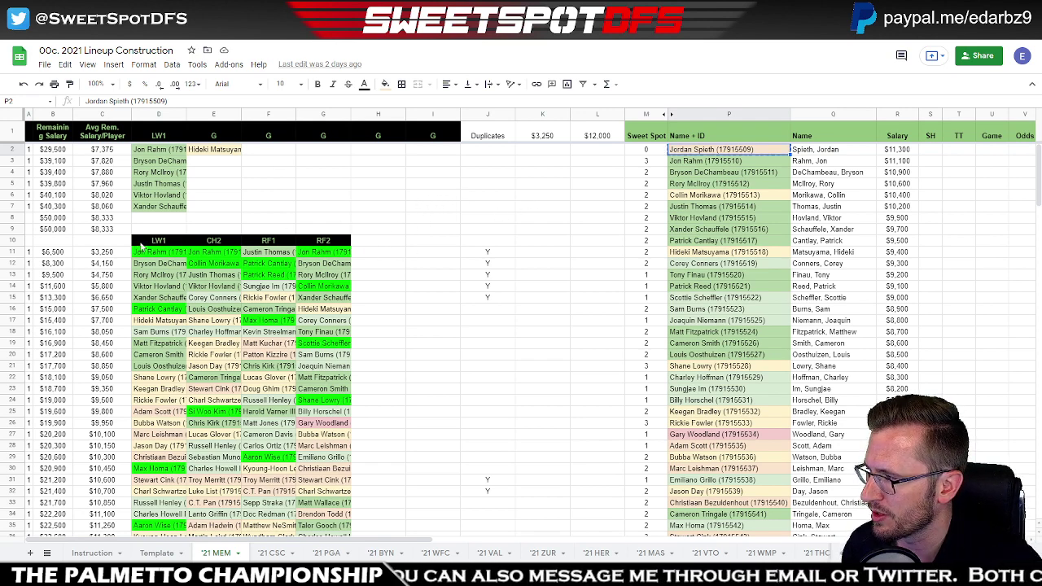
key(ctrl+c)
click(151, 218)
key(ctrl+v)
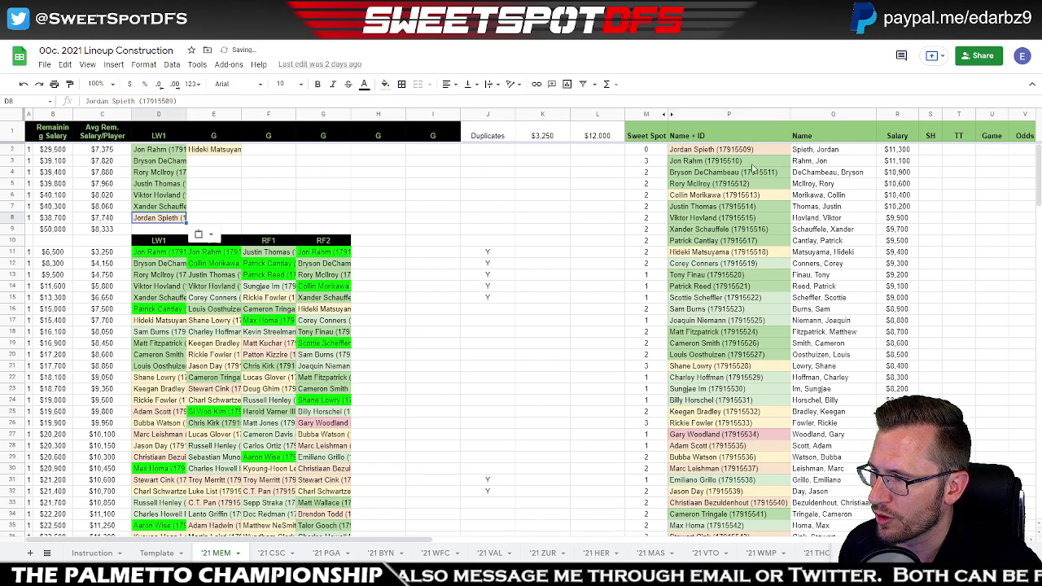
click(733, 161)
key(ctrl+c)
click(213, 219)
key(ctrl+v)
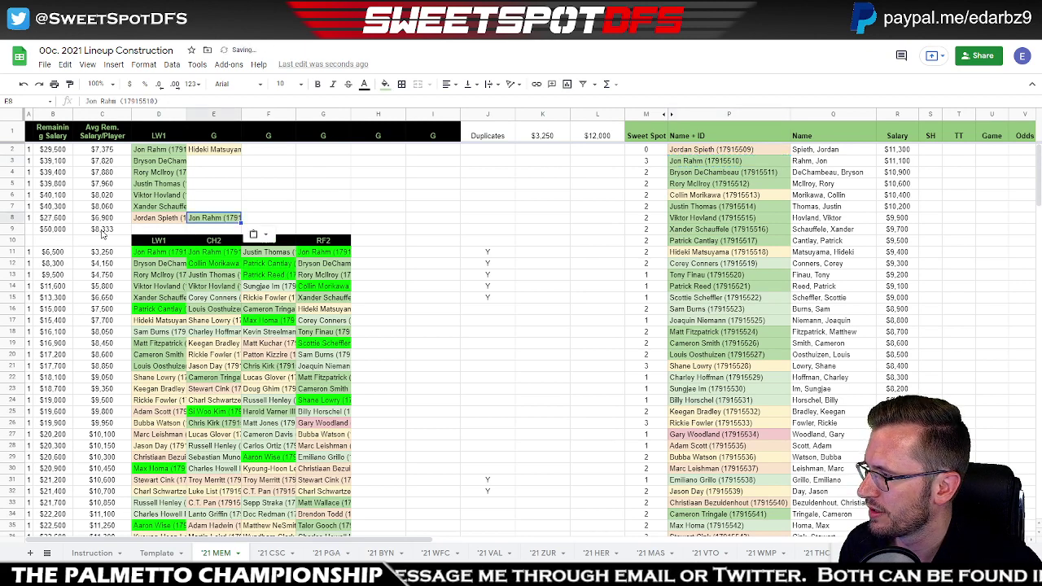
- Check the average remaining salary per player in C8 against the two chosen golfers' salaries in R2 and R3
click(102, 219)
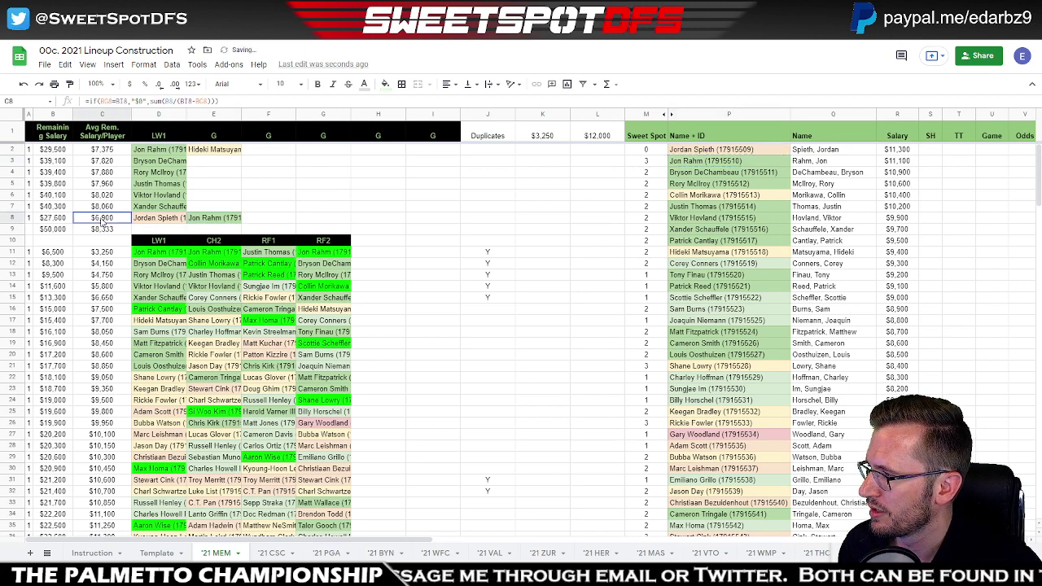
click(900, 150)
click(899, 162)
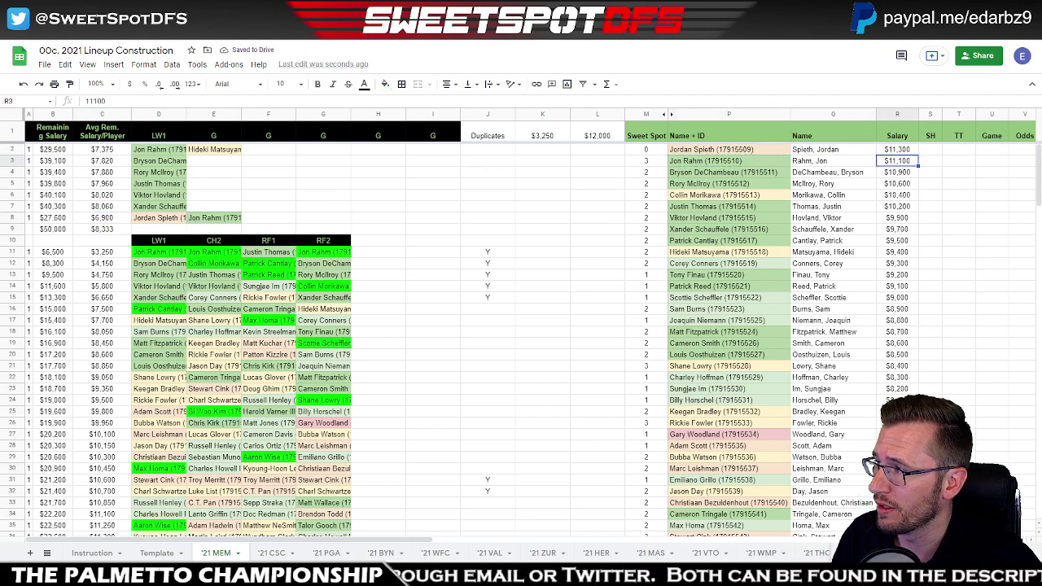
- Return to the Palmetto Championship spreadsheet, position the Calculator over it and subtract 1 from the 3 × 12 result
key(ctrl+Tab)
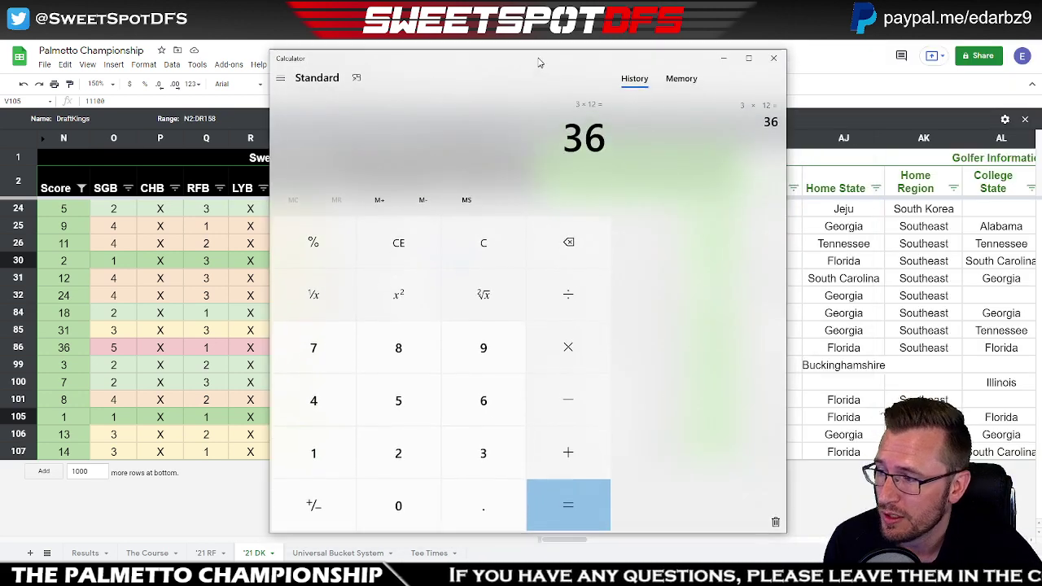
drag(1041, 61, 540, 61)
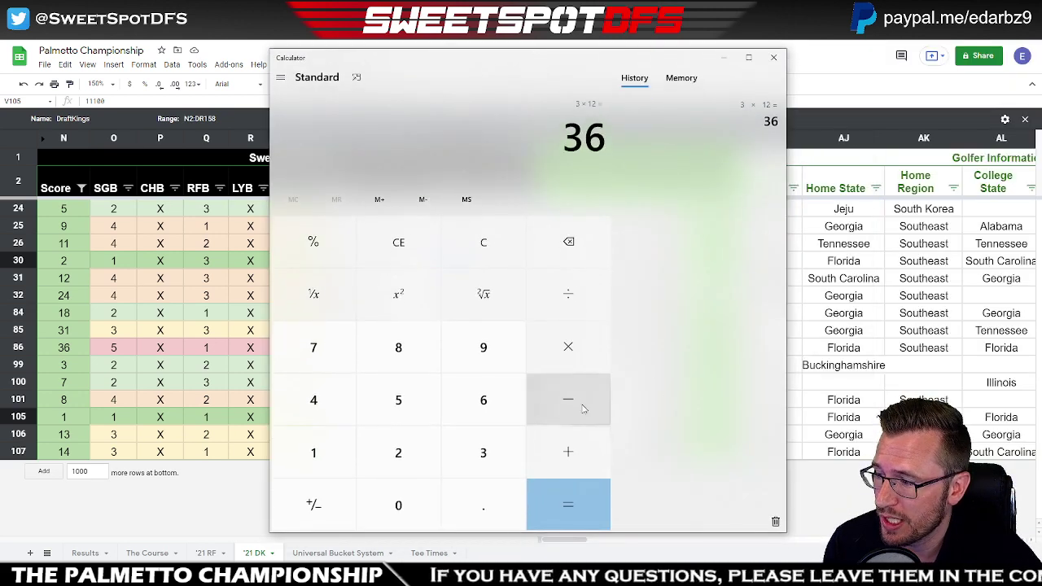
click(583, 408)
click(326, 458)
click(568, 501)
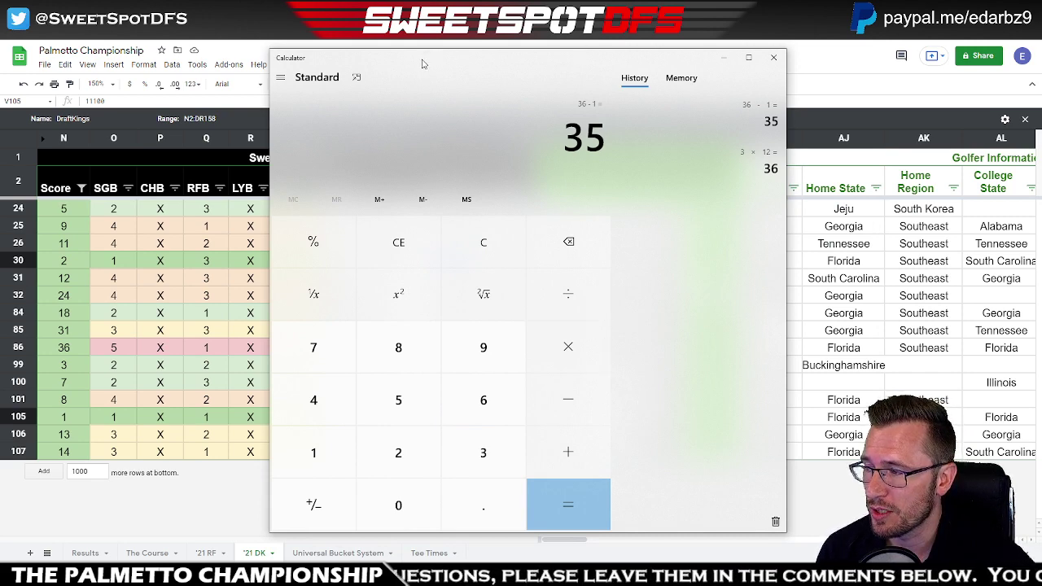
- Put the calculator away and highlight the full rows of all the listed golfers, from row 24 through row 107
click(723, 57)
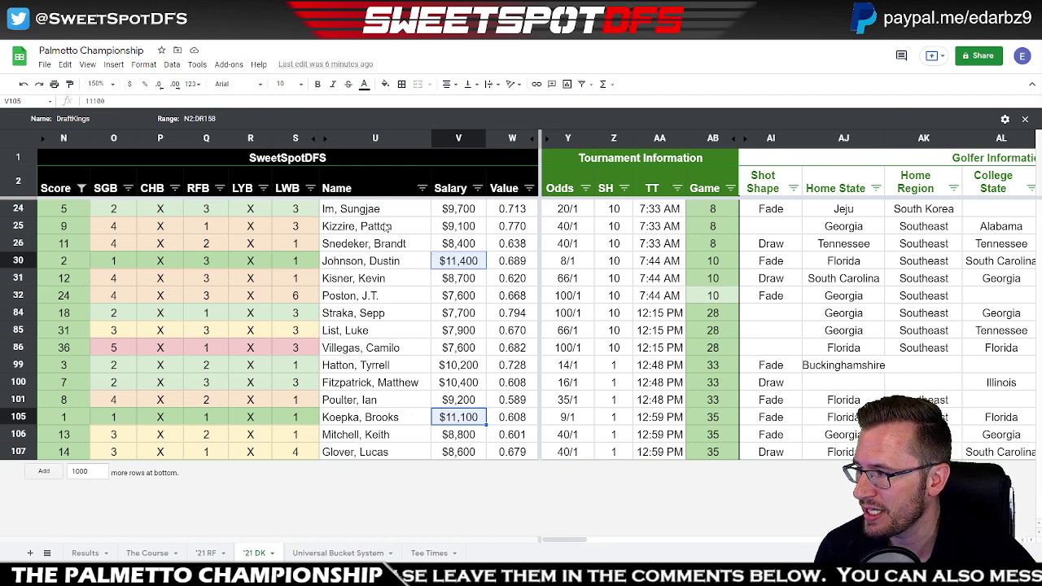
drag(380, 213, 434, 423)
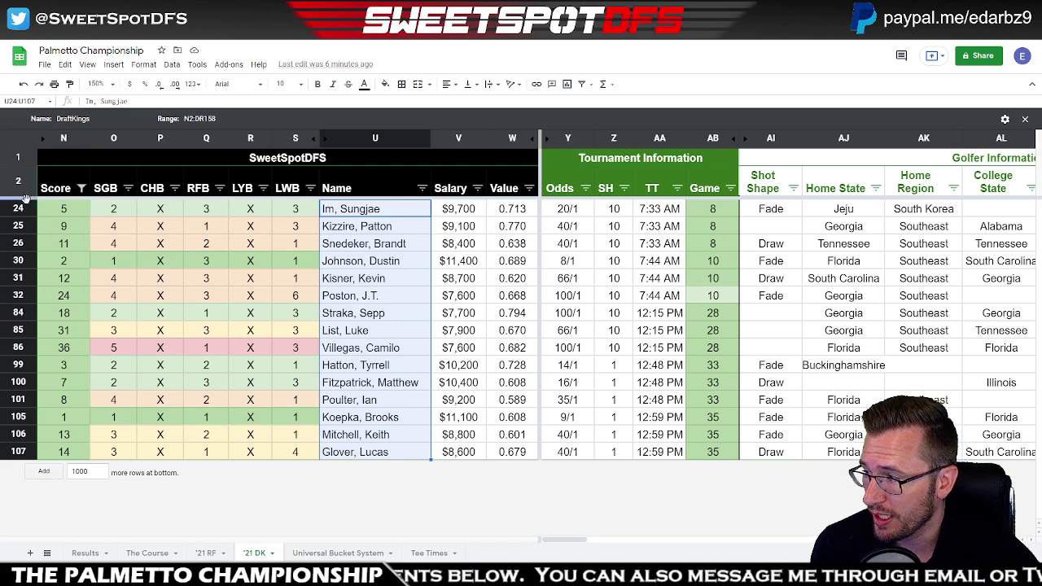
click(64, 210)
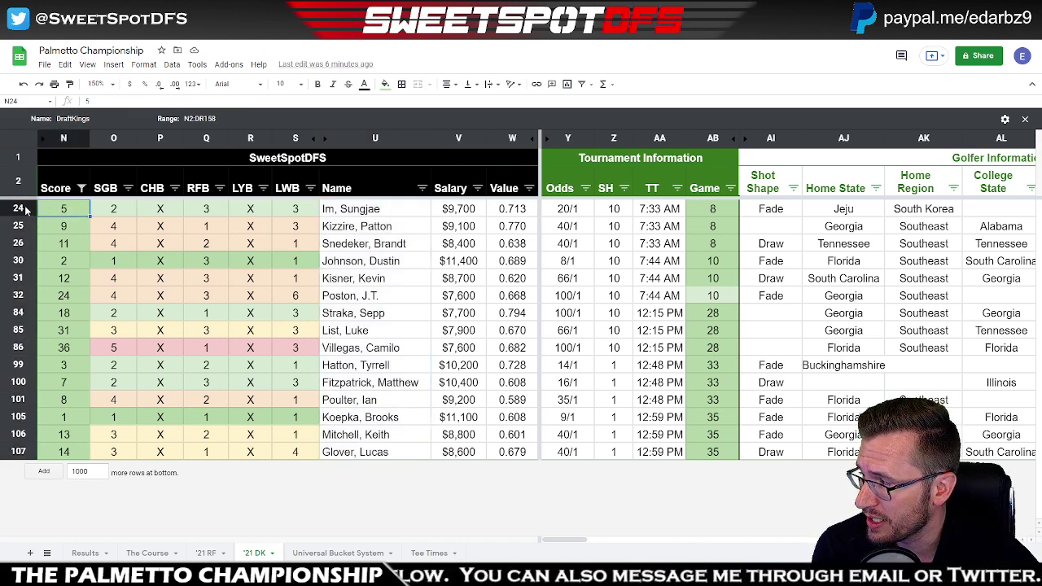
drag(18, 208, 17, 235)
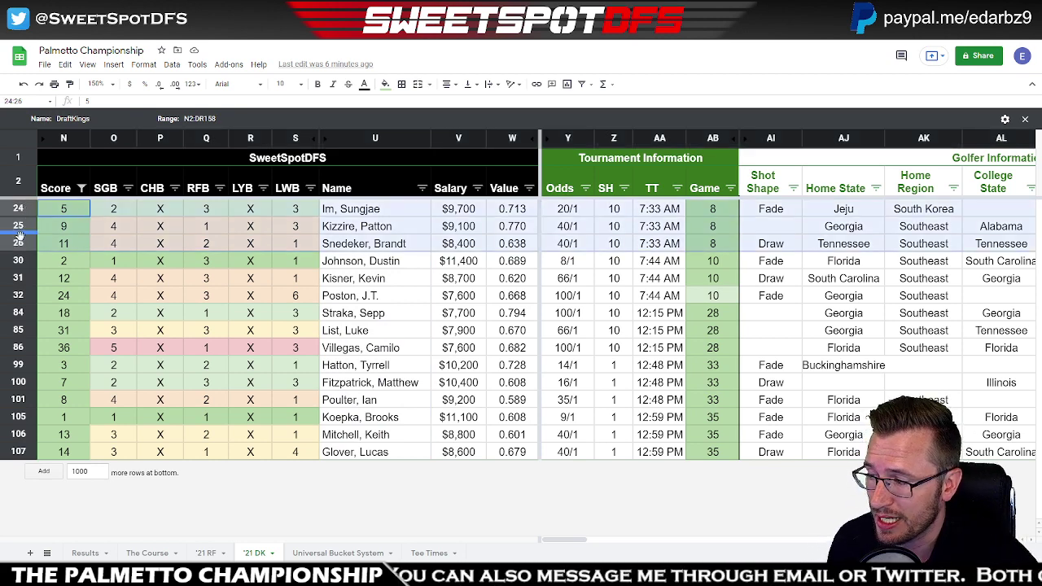
ctrl+click(18, 262)
drag(18, 279, 18, 345)
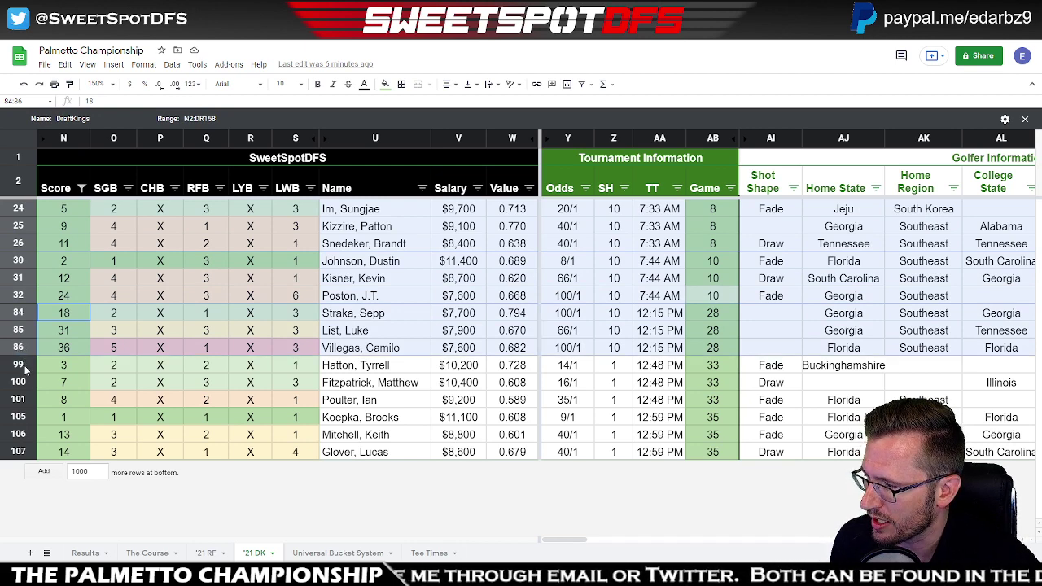
drag(18, 365, 18, 452)
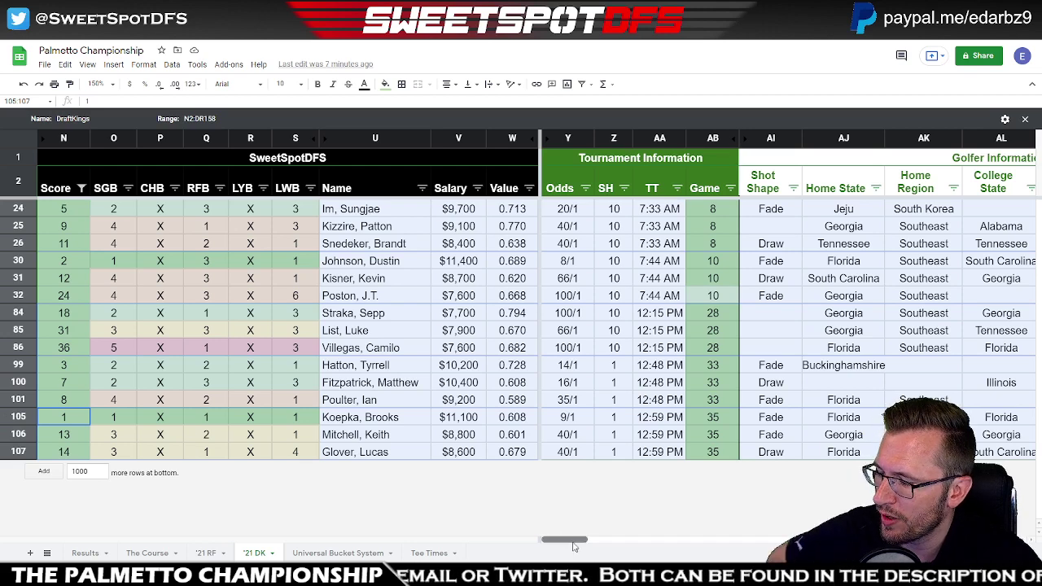
- Examine the highlighted golfers' USO Qual. entries, Course Fit figures and last-week results, marking the entries in rows 25, 26, 32 and 107
drag(573, 548, 628, 547)
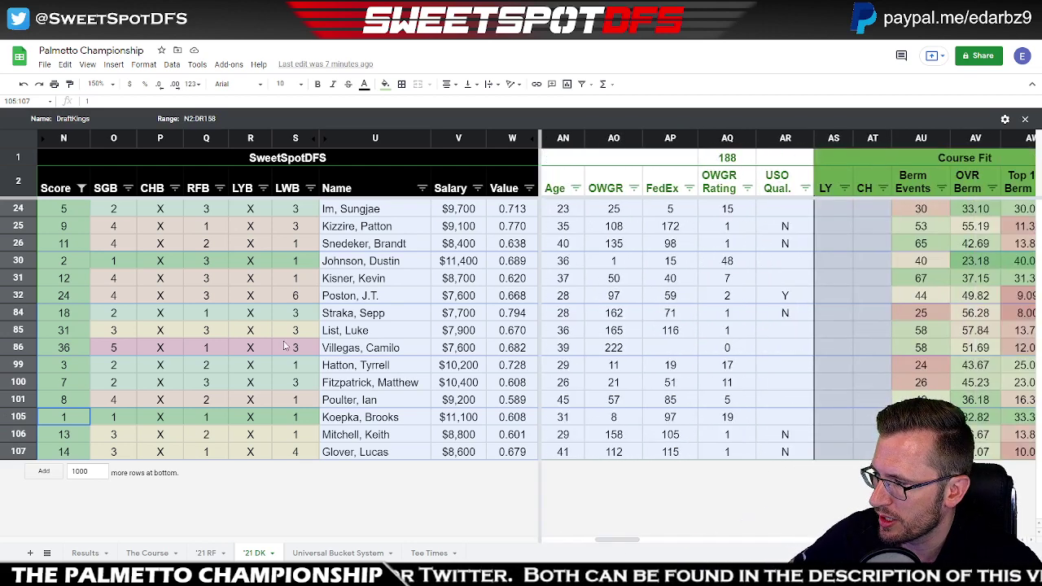
click(798, 299)
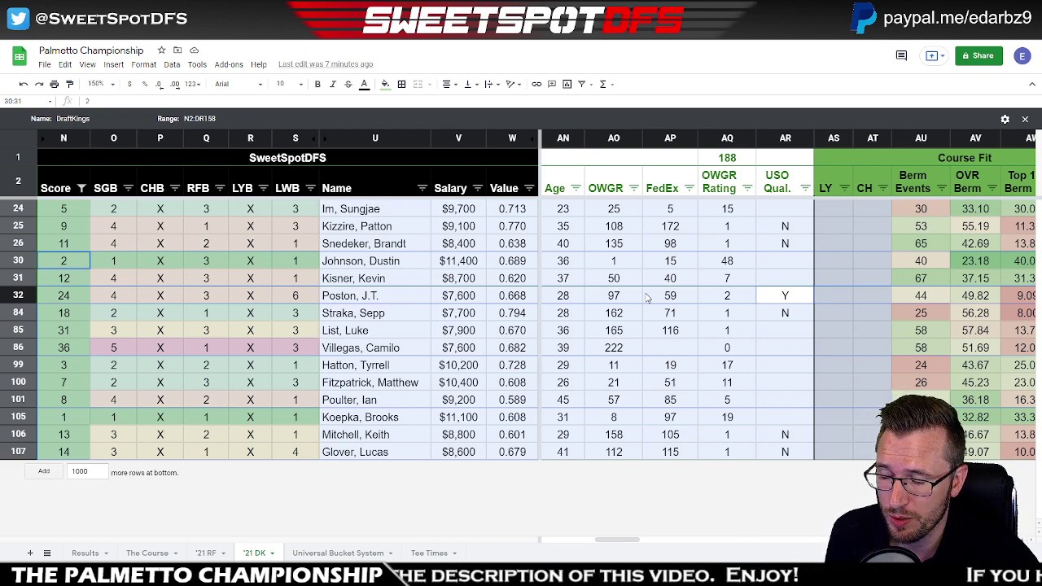
drag(784, 228, 781, 245)
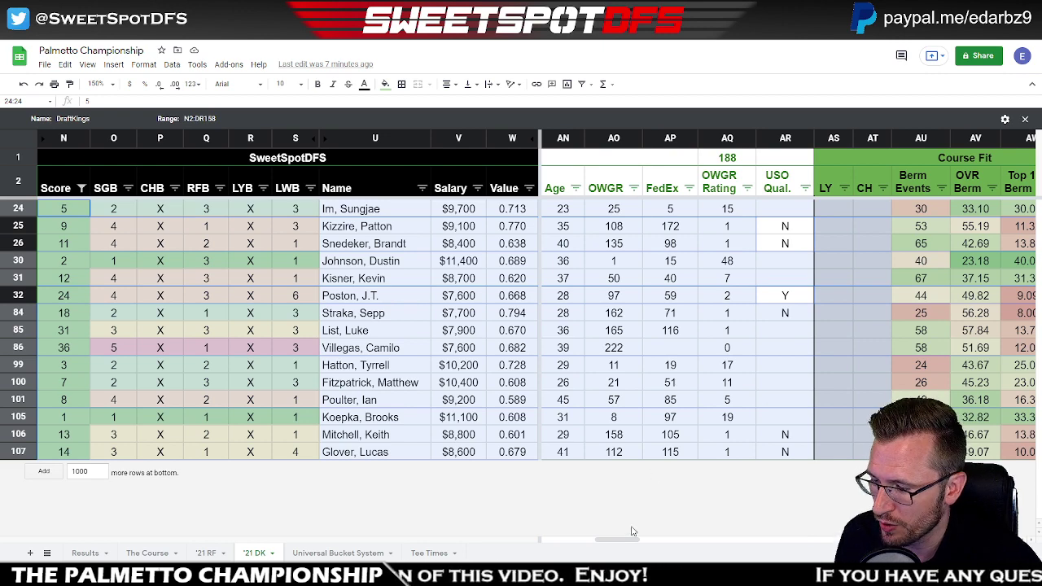
drag(624, 544, 643, 544)
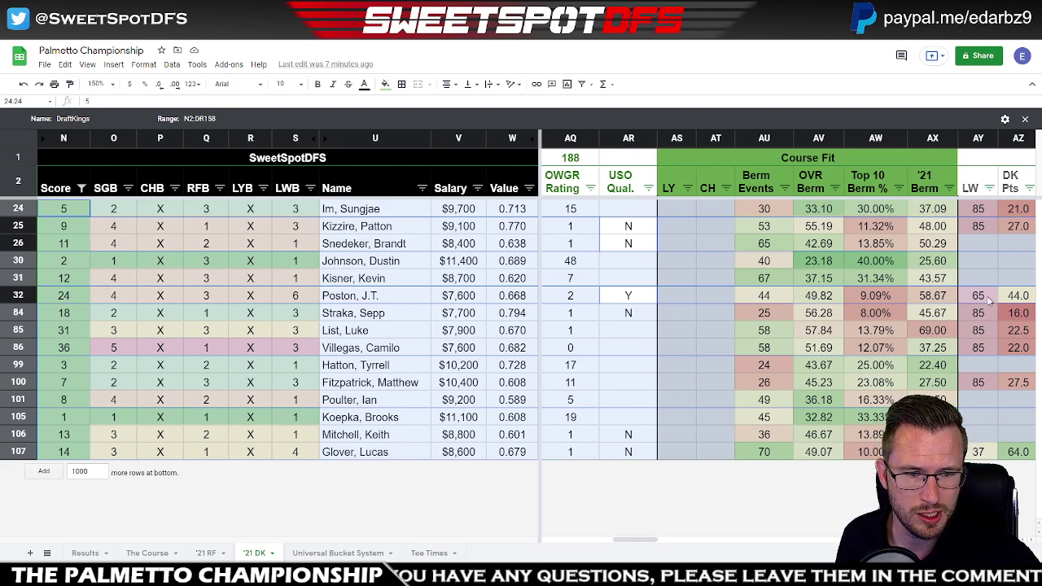
click(676, 295)
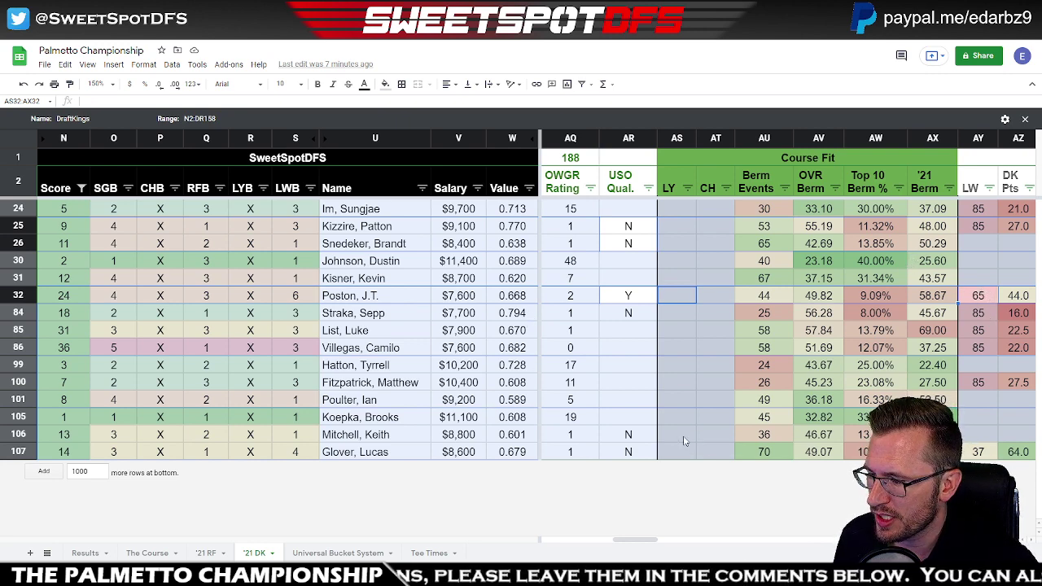
click(632, 455)
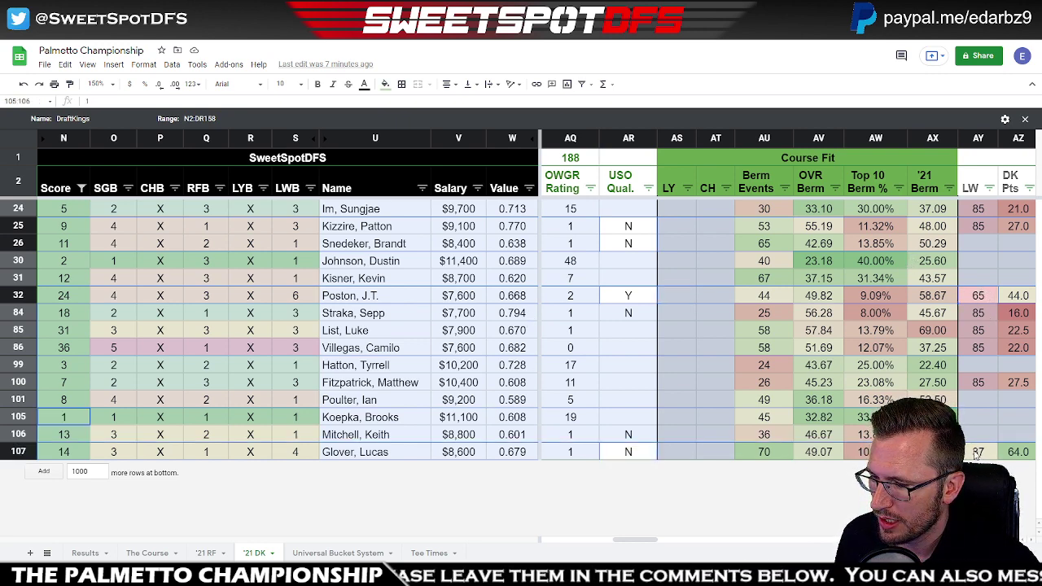
key(Right)
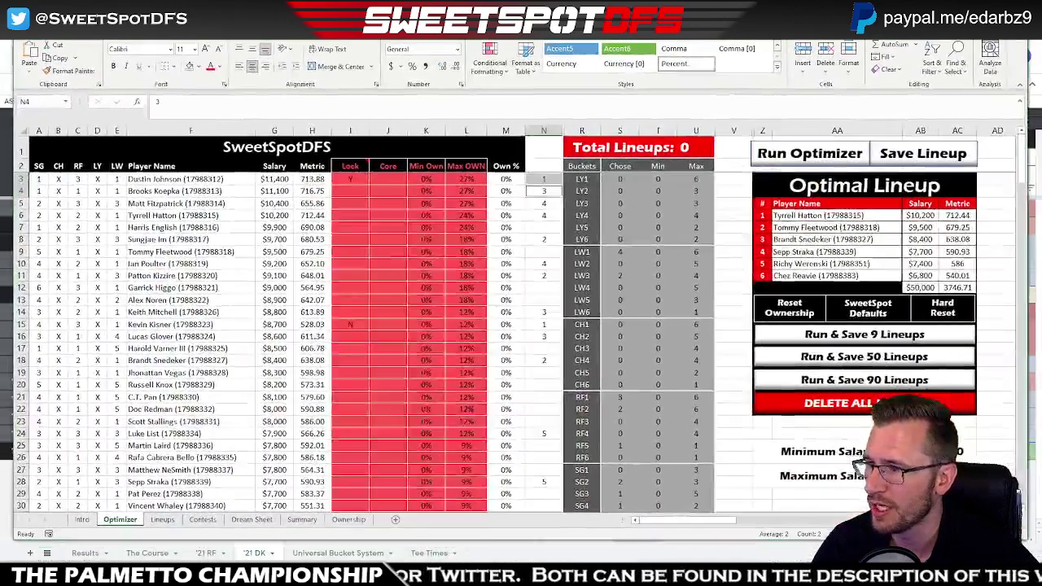
- In the Excel workbook's Optimizer sheet, select the Max limits of all buckets from LY1 down to 6.5k-
click(698, 178)
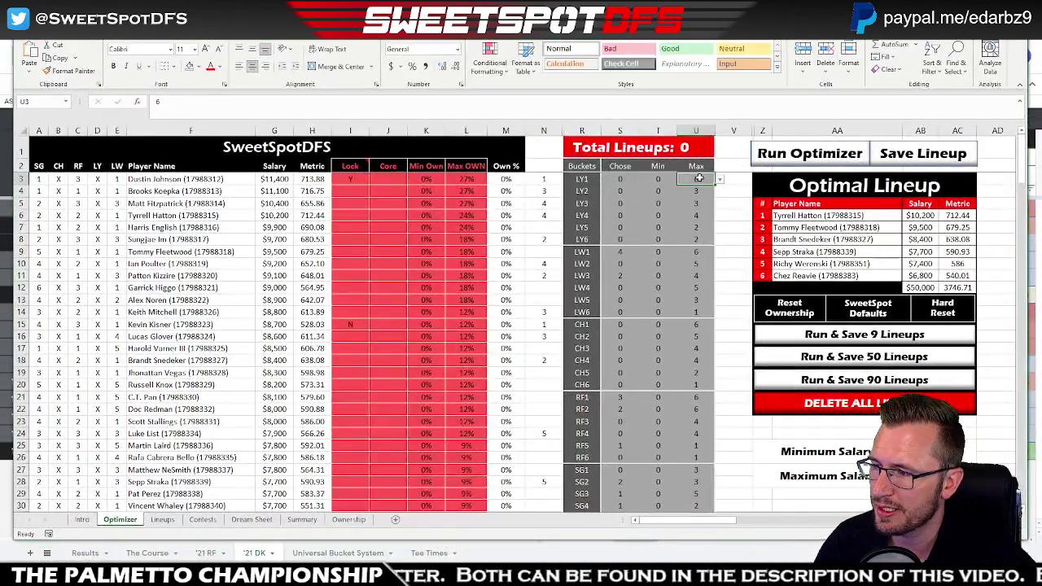
scroll(700, 336, down, 2)
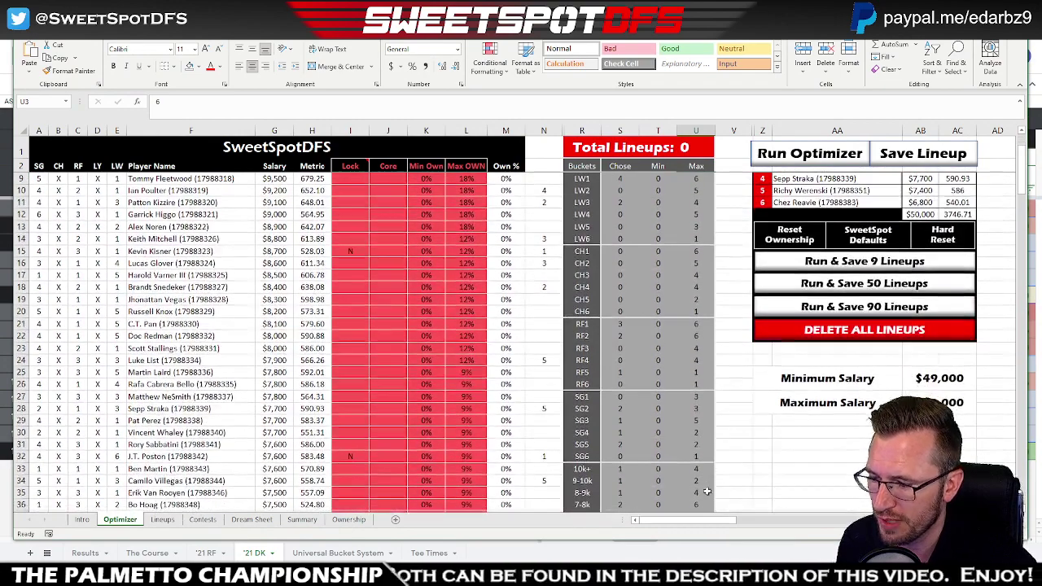
scroll(706, 478, down, 1)
shift+click(703, 491)
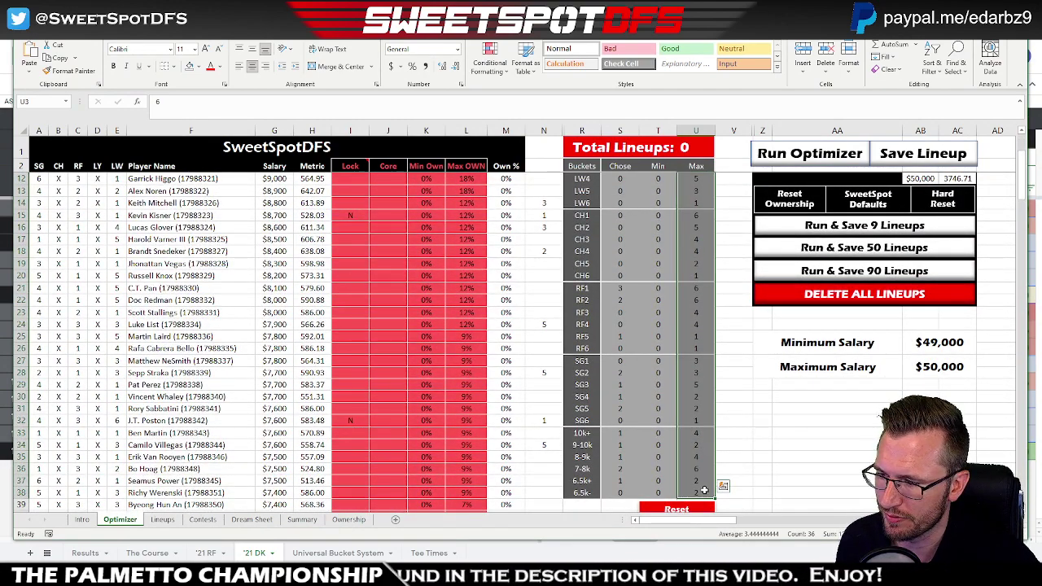
- Check the limits of the RF5, RF6 and CH6 buckets and the Max limits of LW1 through LW6
click(586, 337)
shift+click(705, 344)
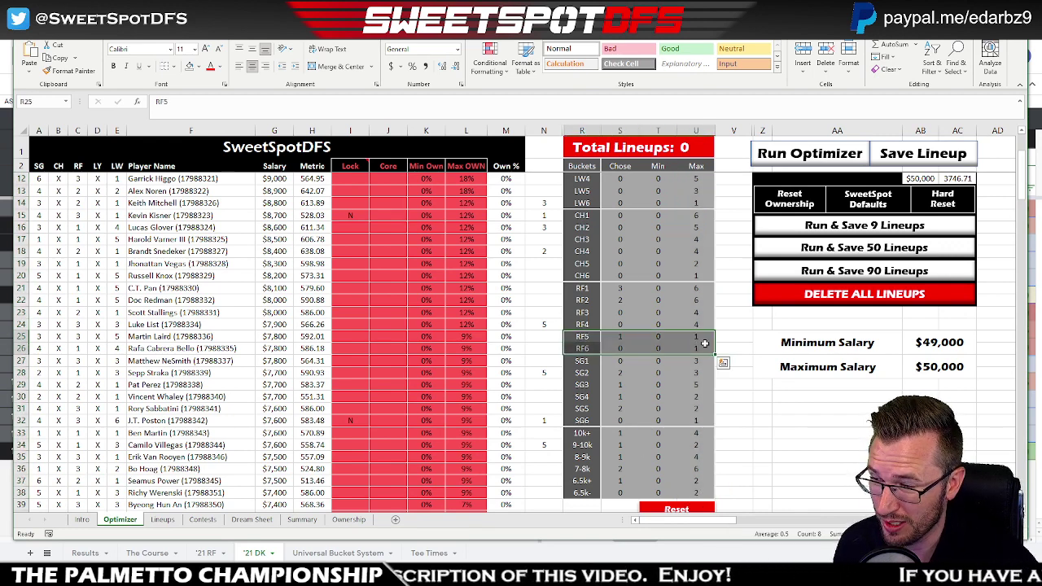
click(593, 278)
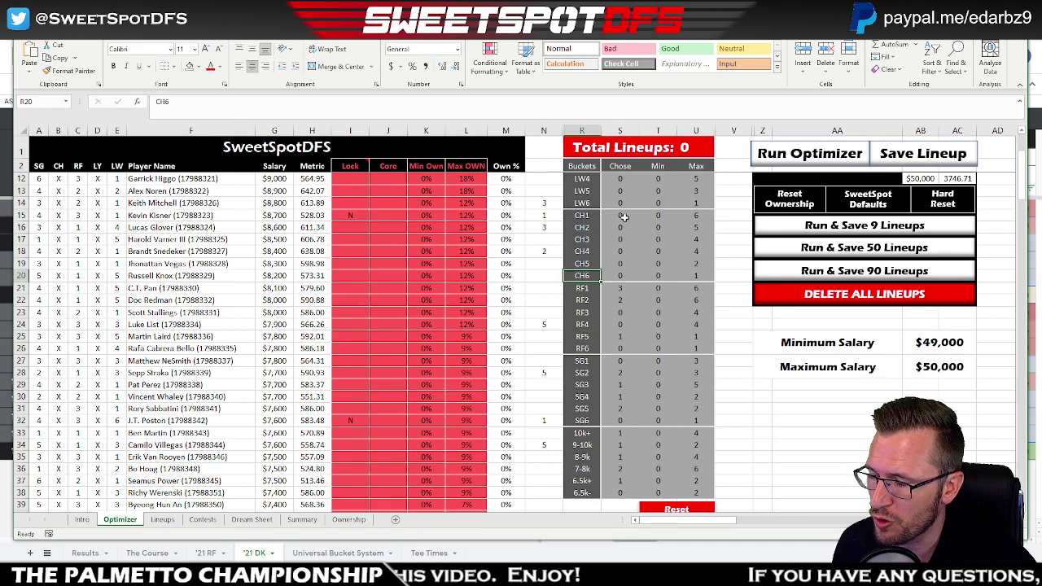
scroll(624, 306, up, 3)
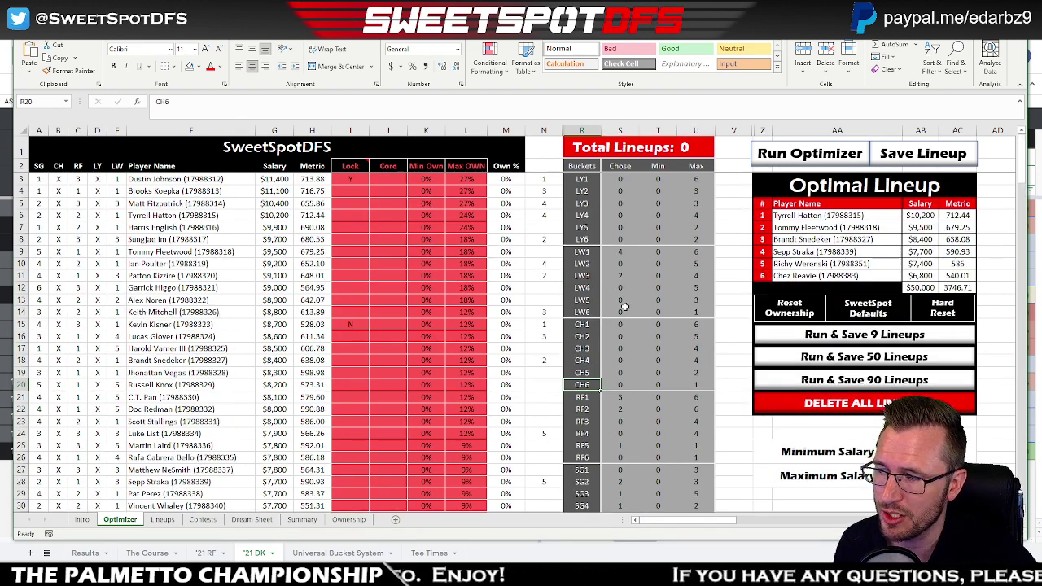
drag(660, 181, 696, 310)
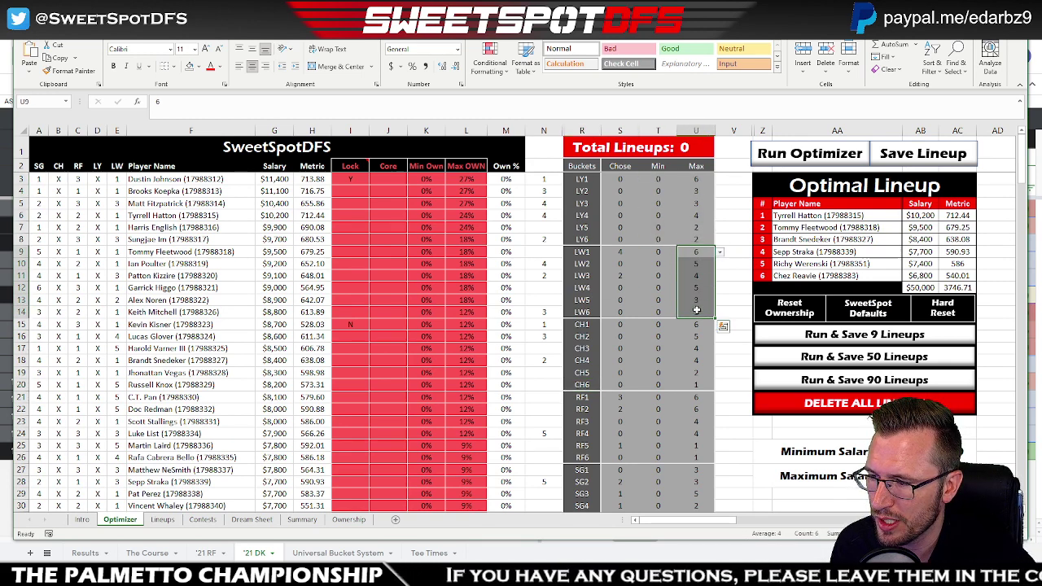
click(698, 251)
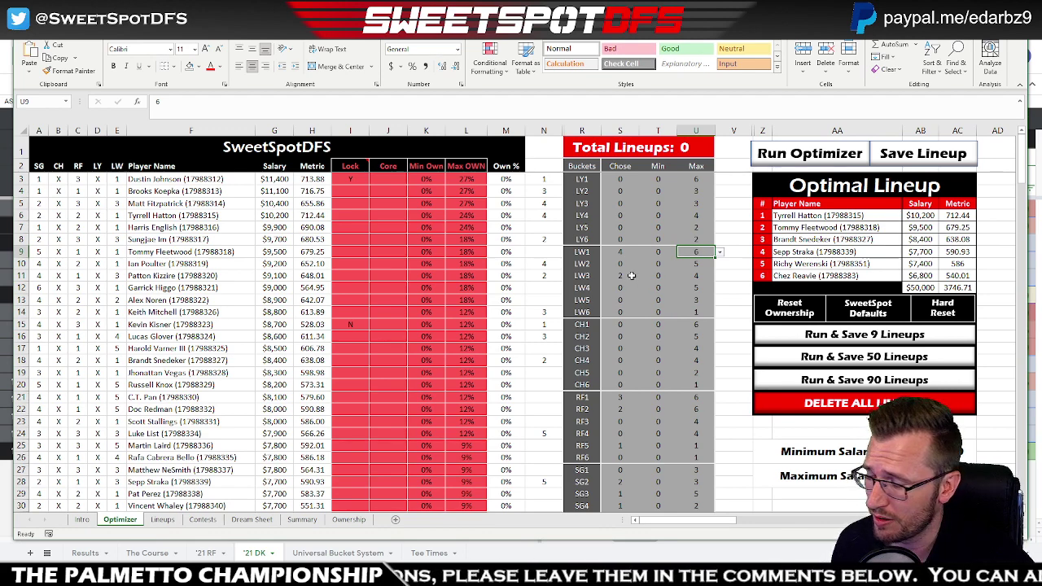
- Switch to the Universal Bucket System sheet in Google Sheets and examine the This Year counts of the Last Week buckets
click(263, 554)
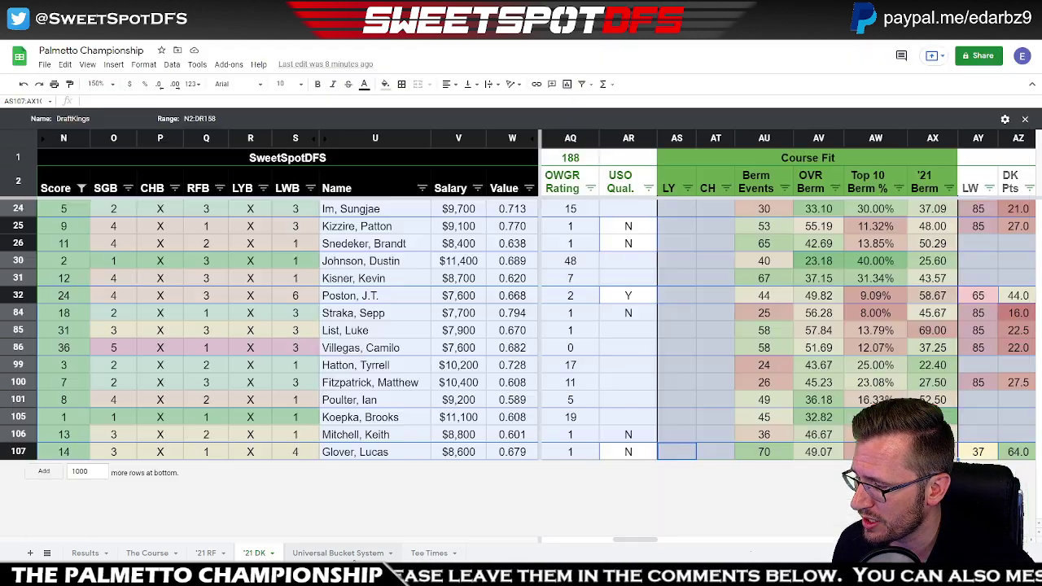
click(338, 553)
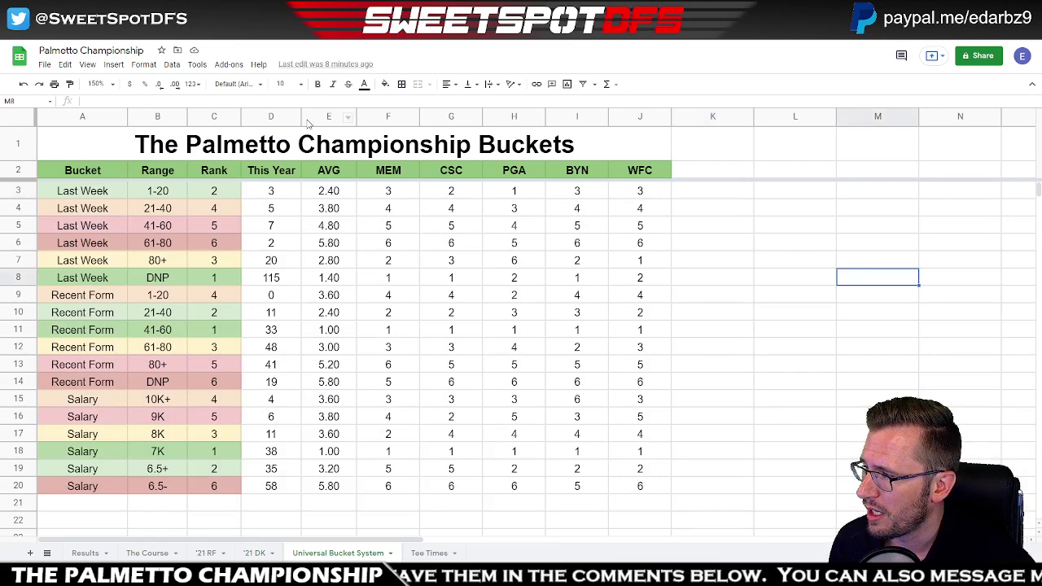
click(279, 117)
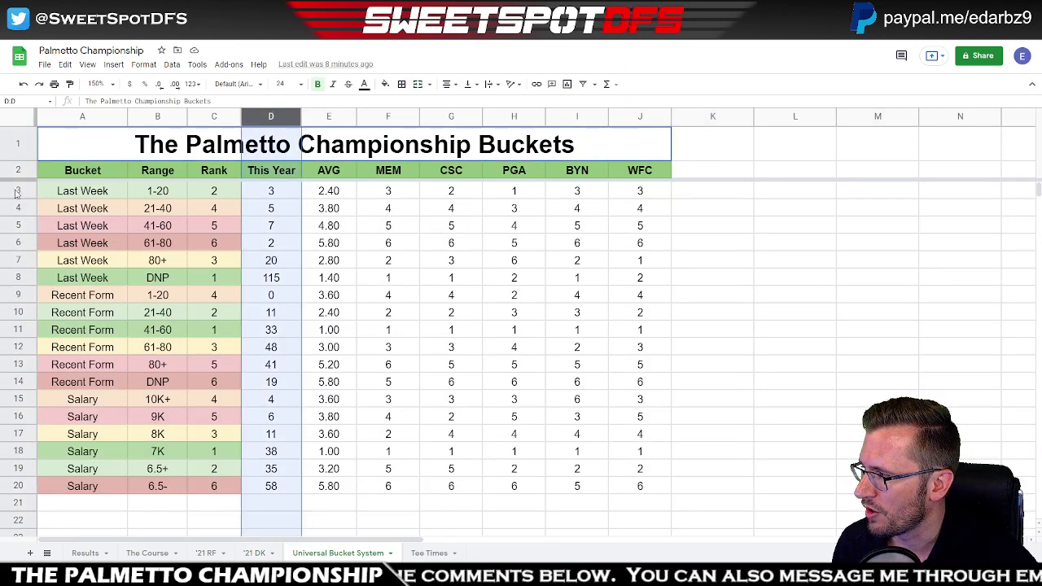
drag(17, 190, 16, 277)
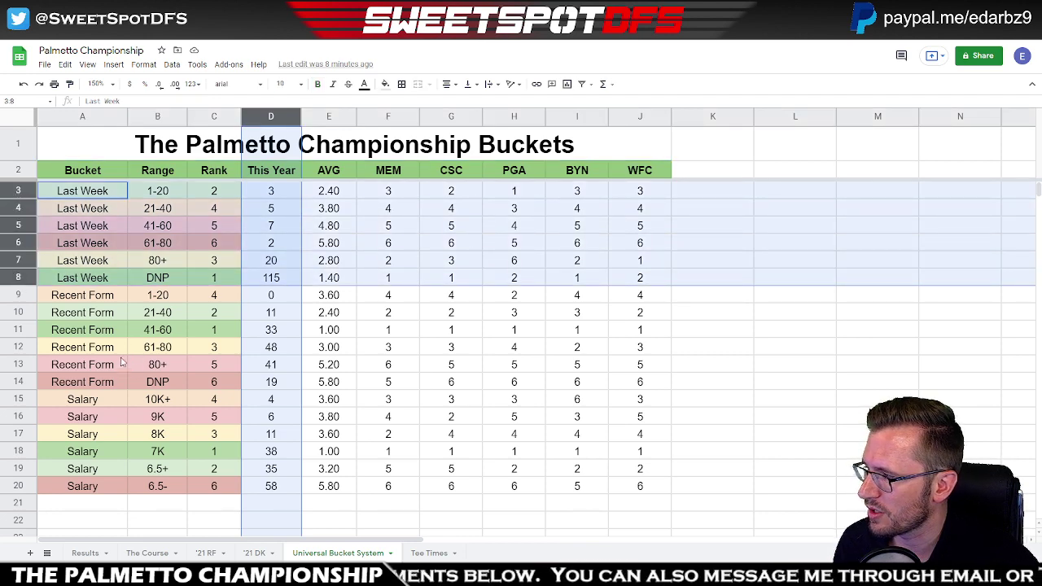
click(274, 280)
drag(271, 145, 271, 261)
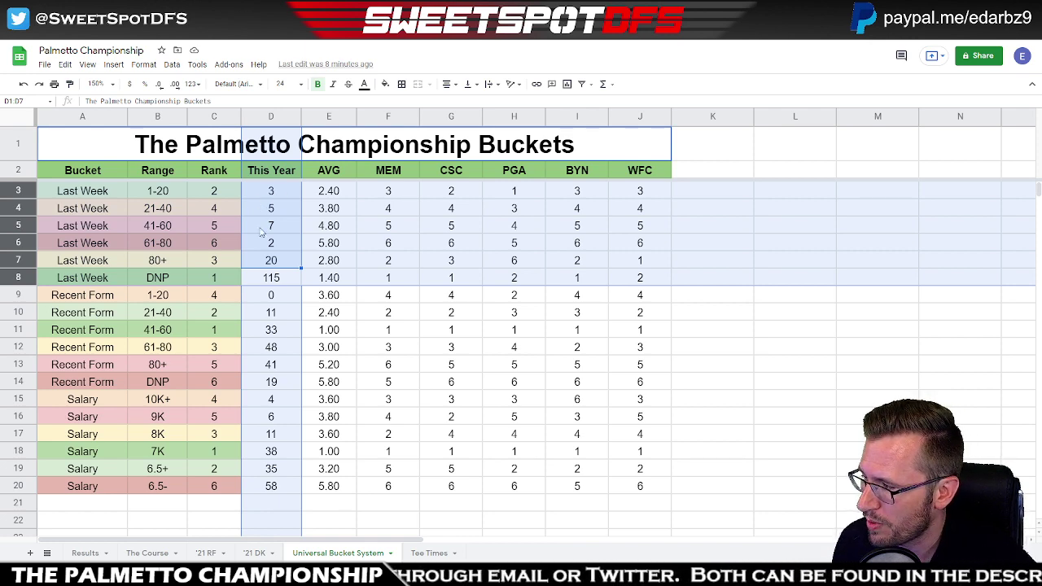
- Examine the This Year counts of the Recent Form buckets in rows 9 to 14, especially the 21-40 through 80+ ranges
drag(25, 295, 21, 385)
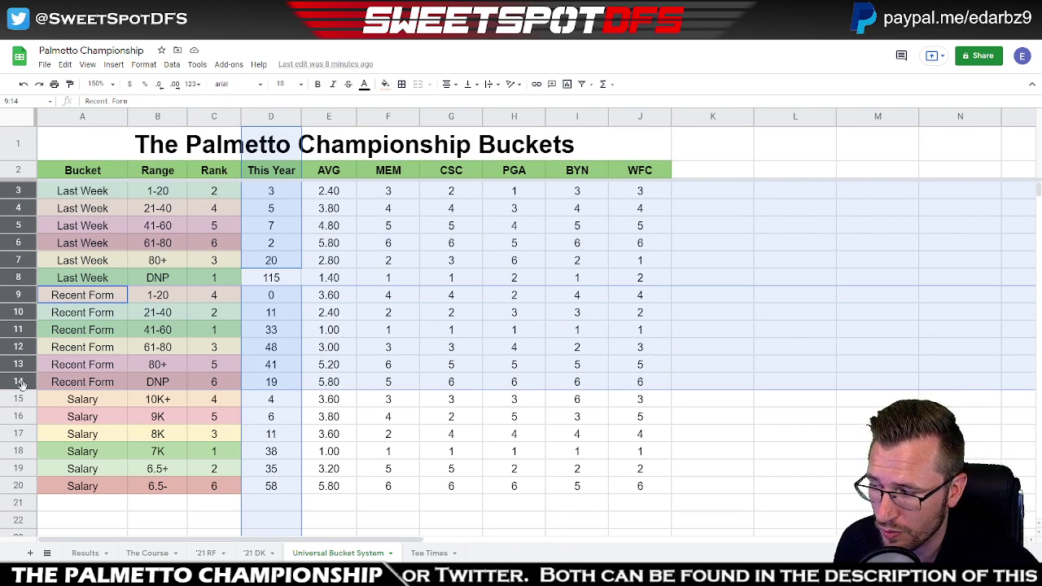
click(270, 312)
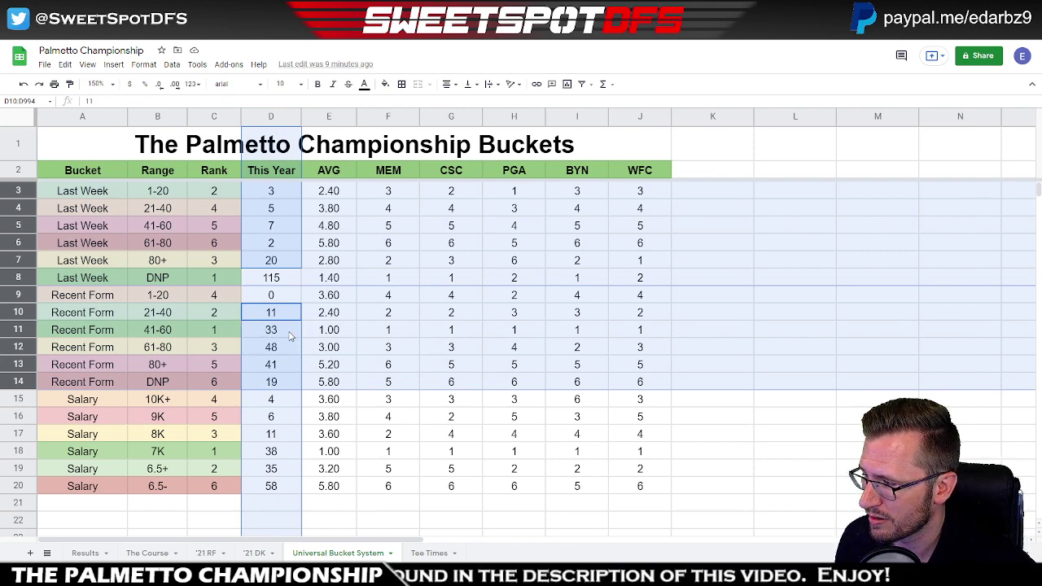
drag(267, 330, 281, 347)
key(shift+space)
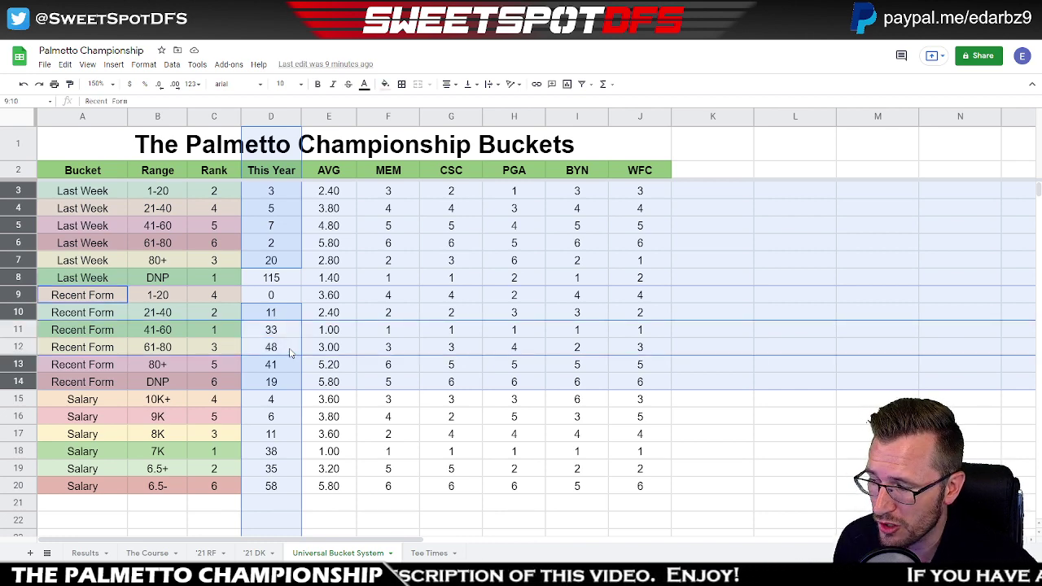
drag(271, 313, 281, 348)
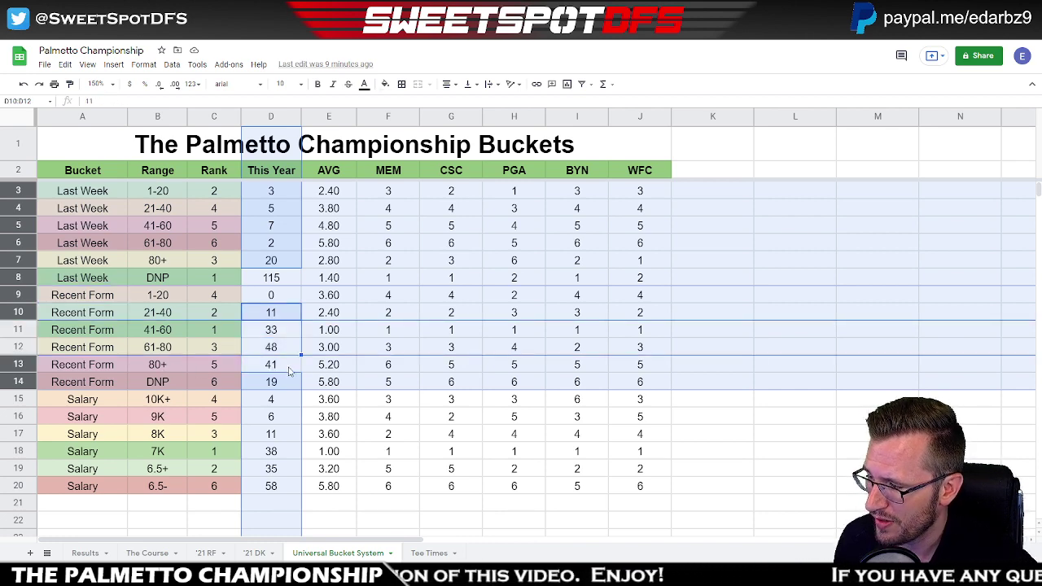
click(273, 366)
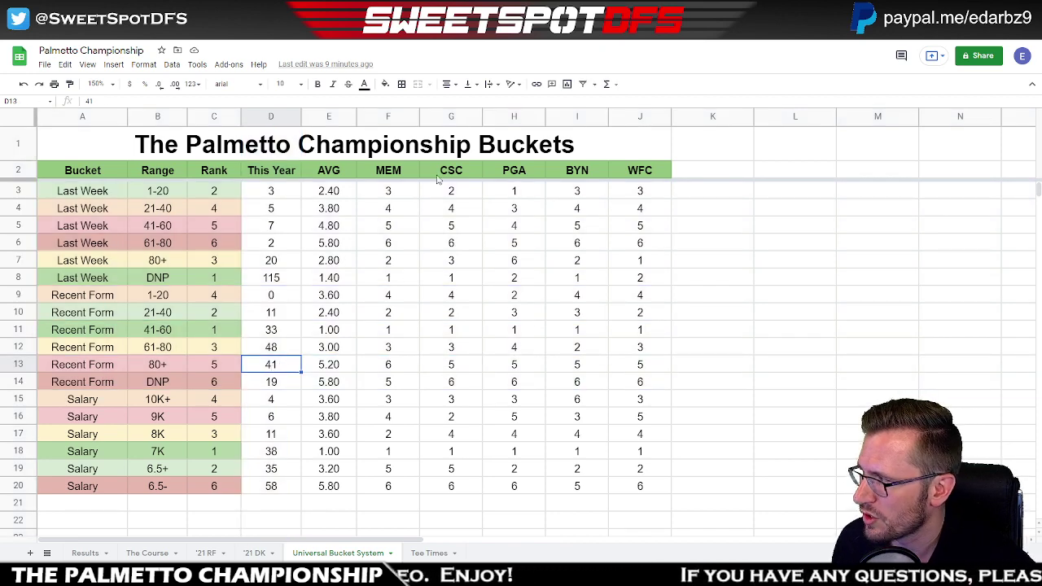
- Return to the Excel Optimizer sheet and set the RF5 bucket's Max limit to 2
key(alt+Tab)
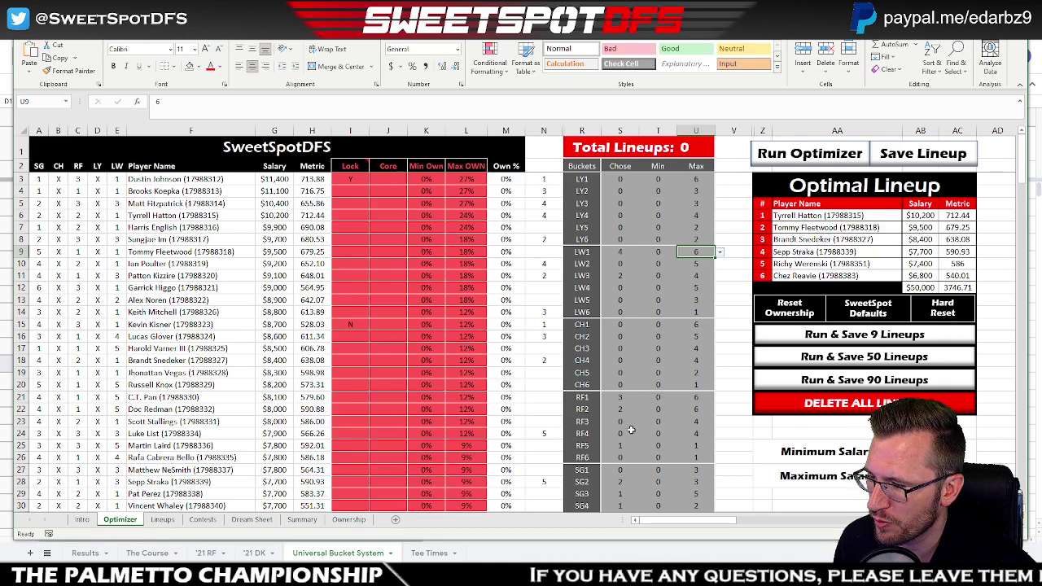
click(696, 446)
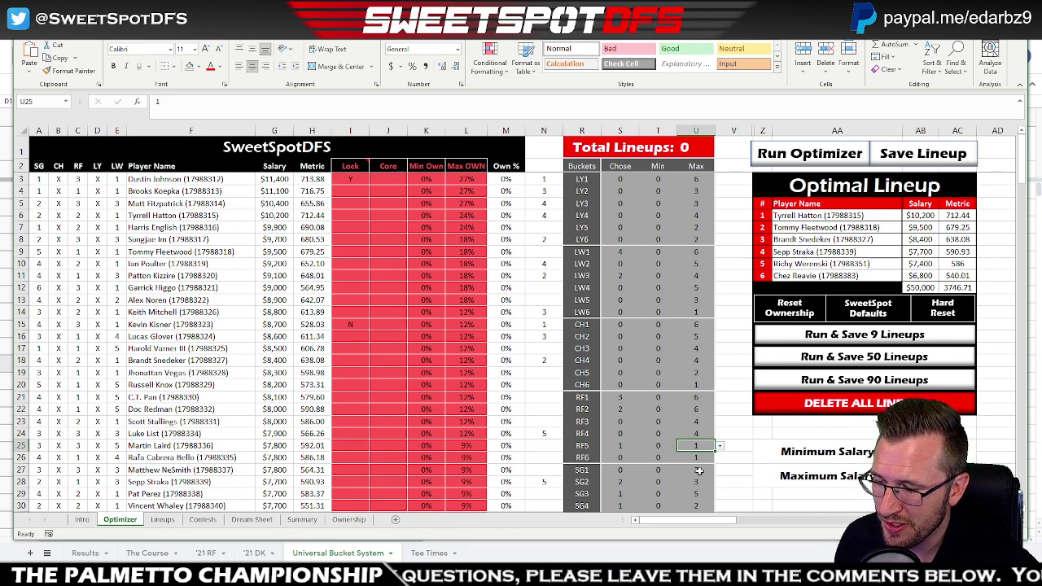
text(2)
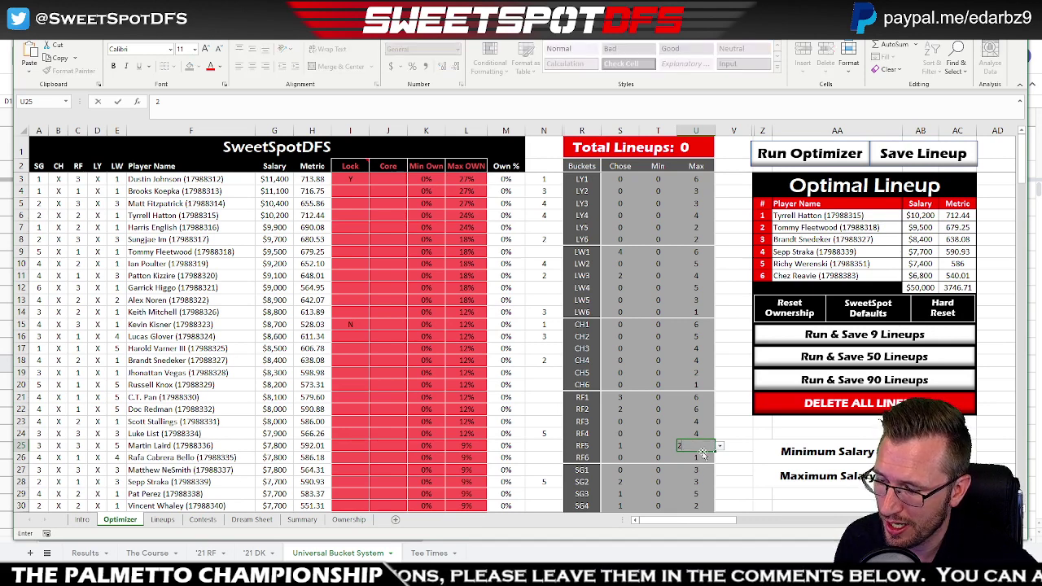
click(736, 398)
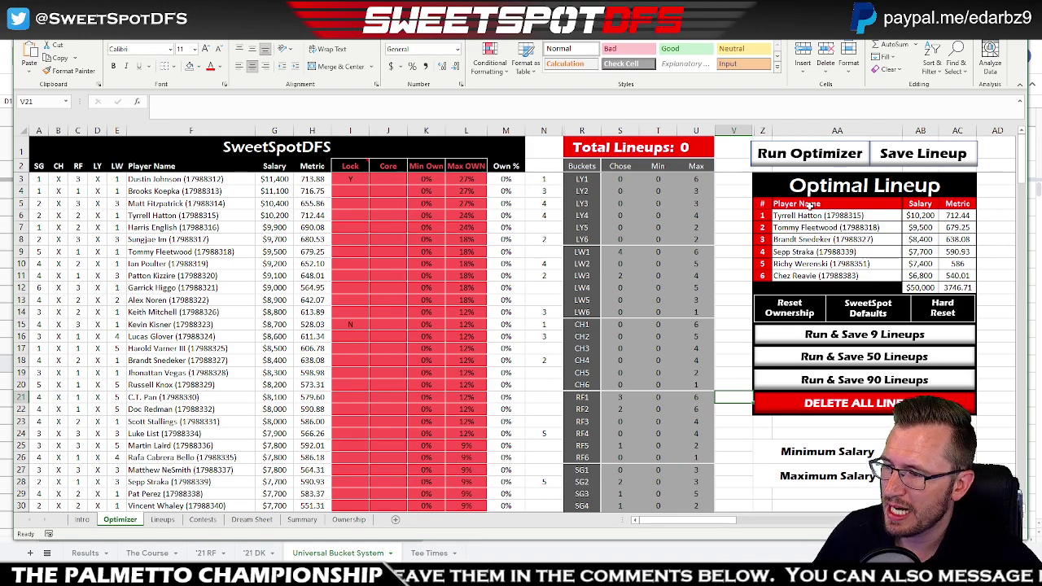
- Clear the Lock entries in I3:I34, from Dustin Johnson down to Camilo Villegas, and run the optimizer
click(351, 178)
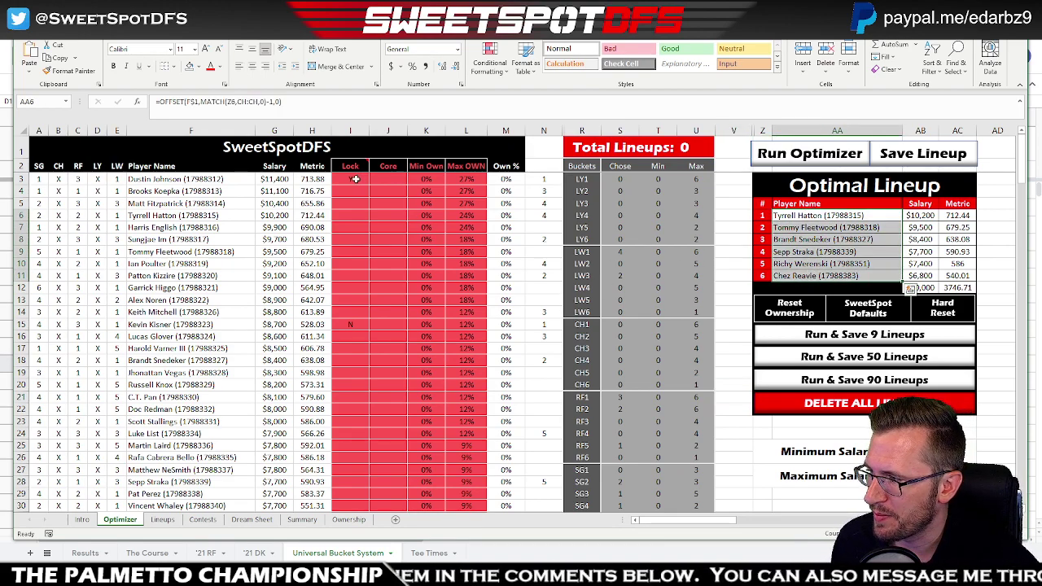
scroll(386, 334, down, 5)
shift+click(355, 372)
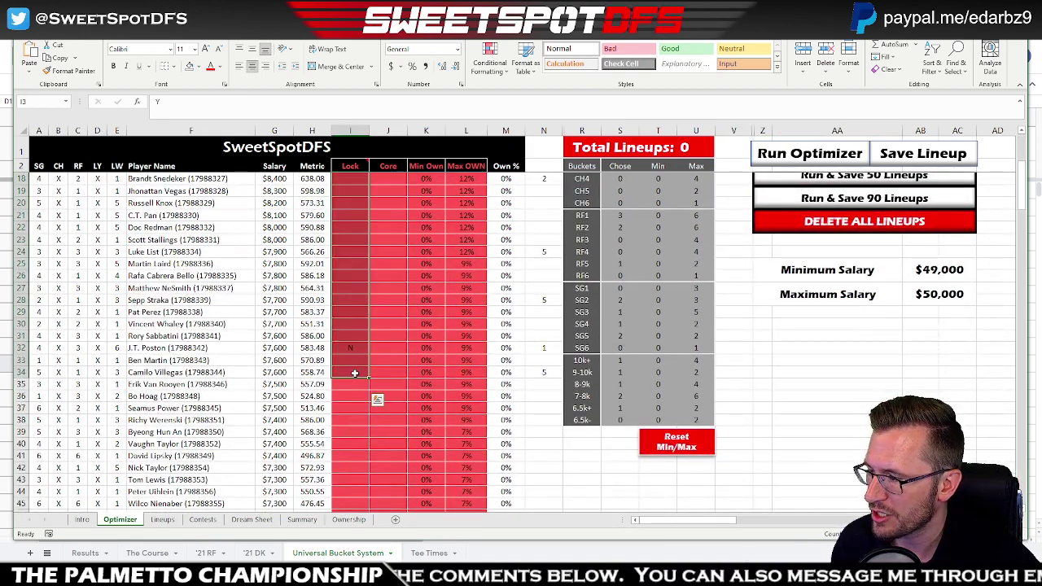
scroll(355, 372, up, 5)
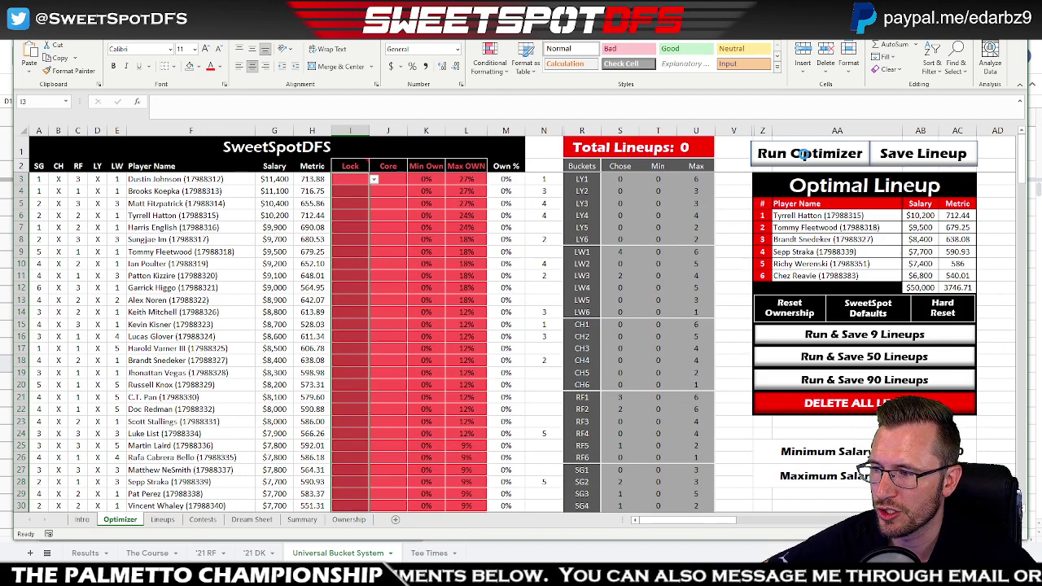
click(803, 154)
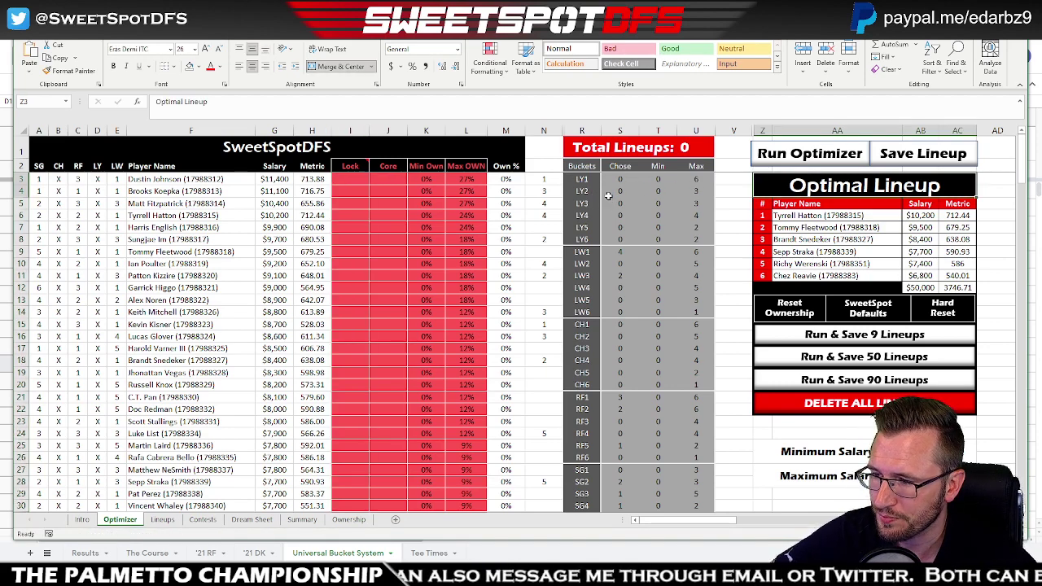
- Review the six golfers in the Optimal Lineup, from Tyrrell Hatton to Chez Reavie
click(817, 215)
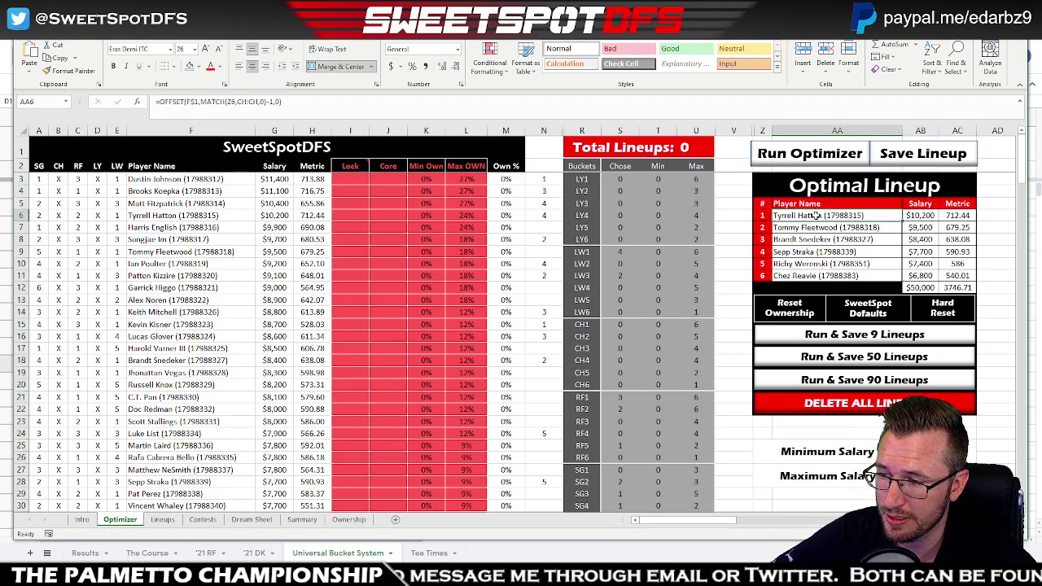
drag(817, 218, 818, 228)
drag(824, 241, 829, 278)
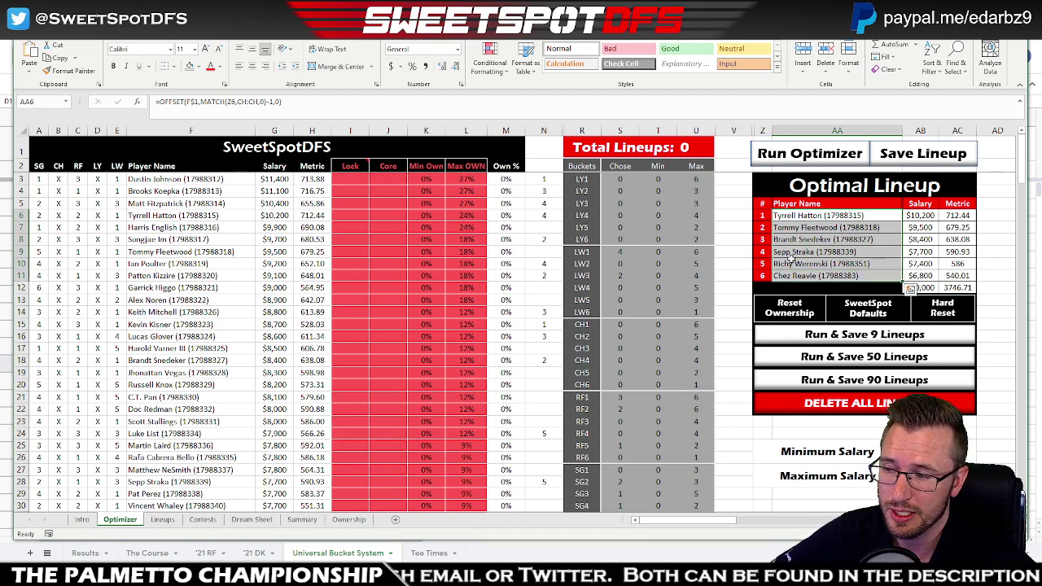
click(738, 214)
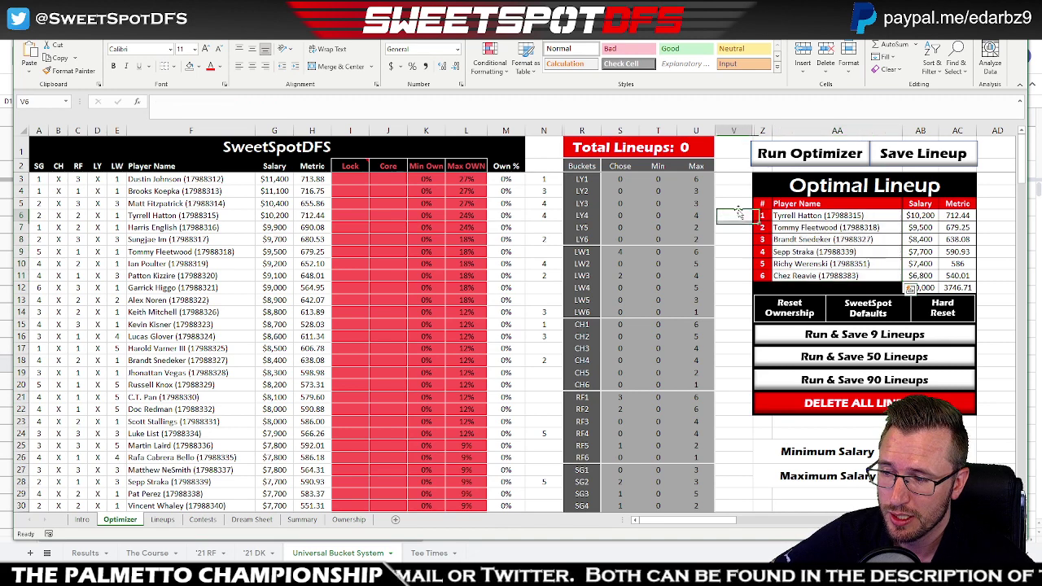
click(813, 276)
click(739, 218)
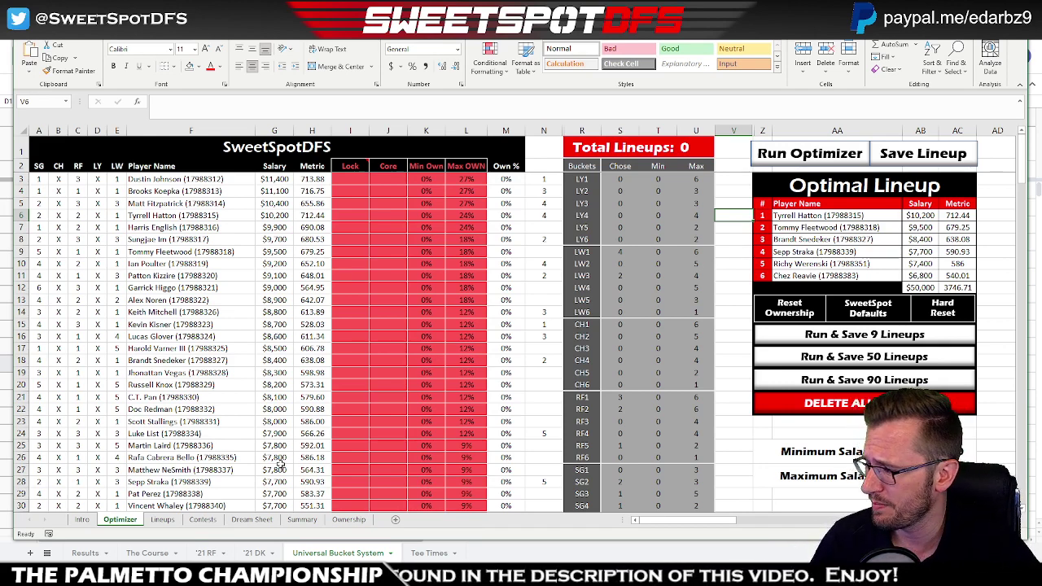
- Search the Universal Bucket System sheet in Google Sheets for "reavie" and check his qualifying location in the qualifier list
click(328, 555)
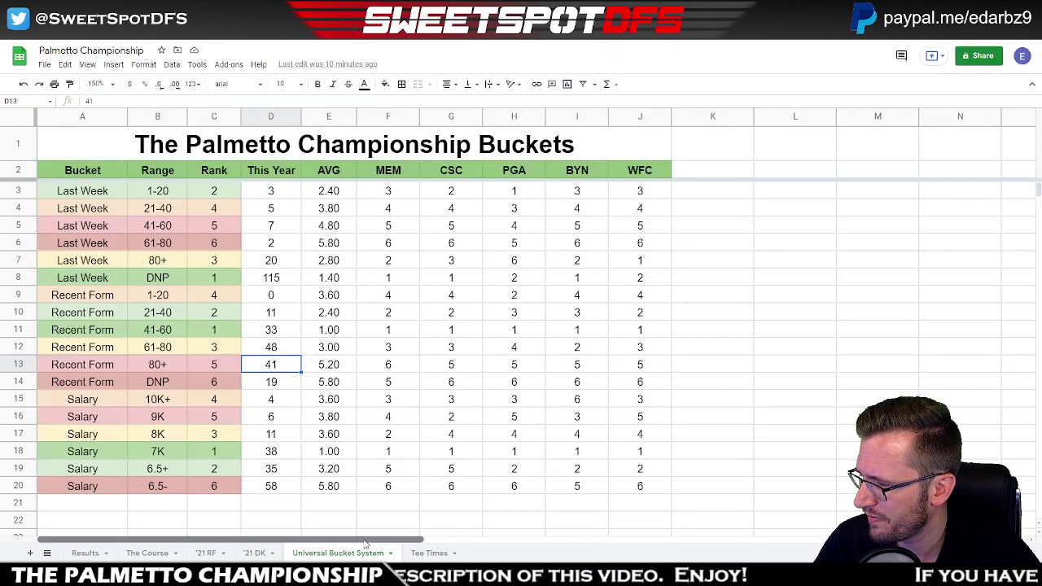
drag(365, 540, 621, 540)
click(718, 215)
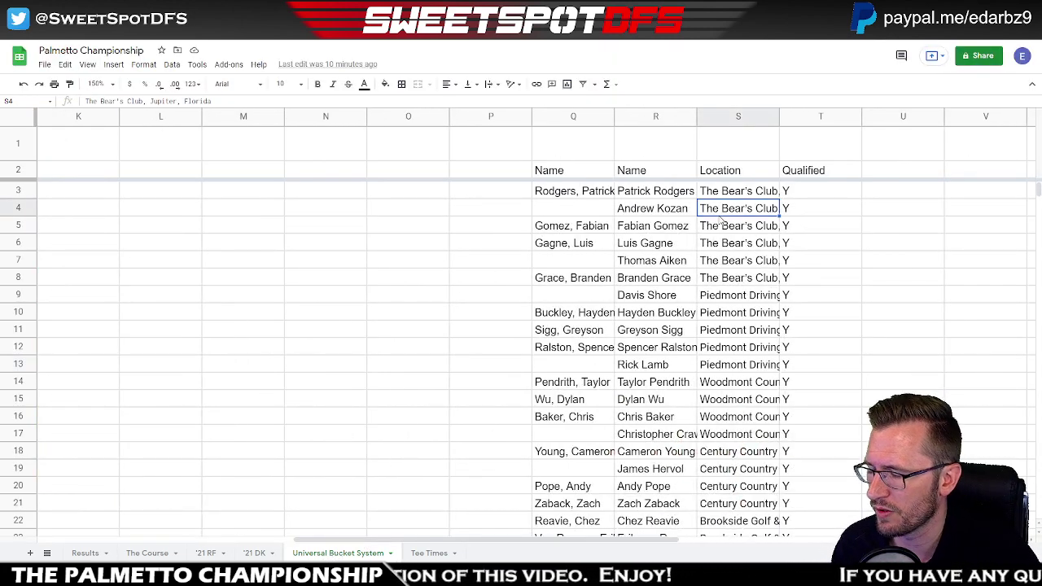
key(ctrl+f)
text(re)
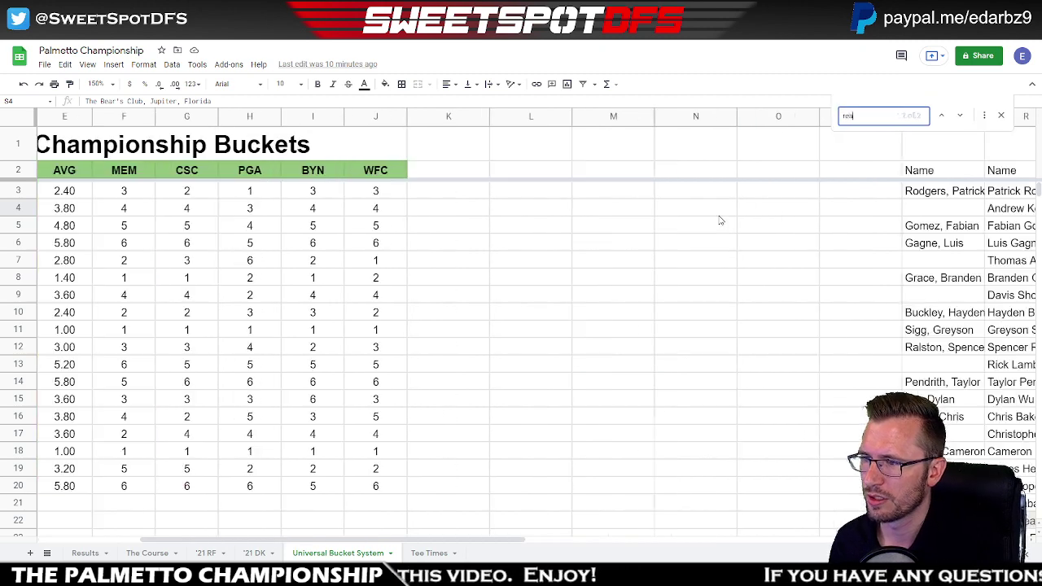
text(avie)
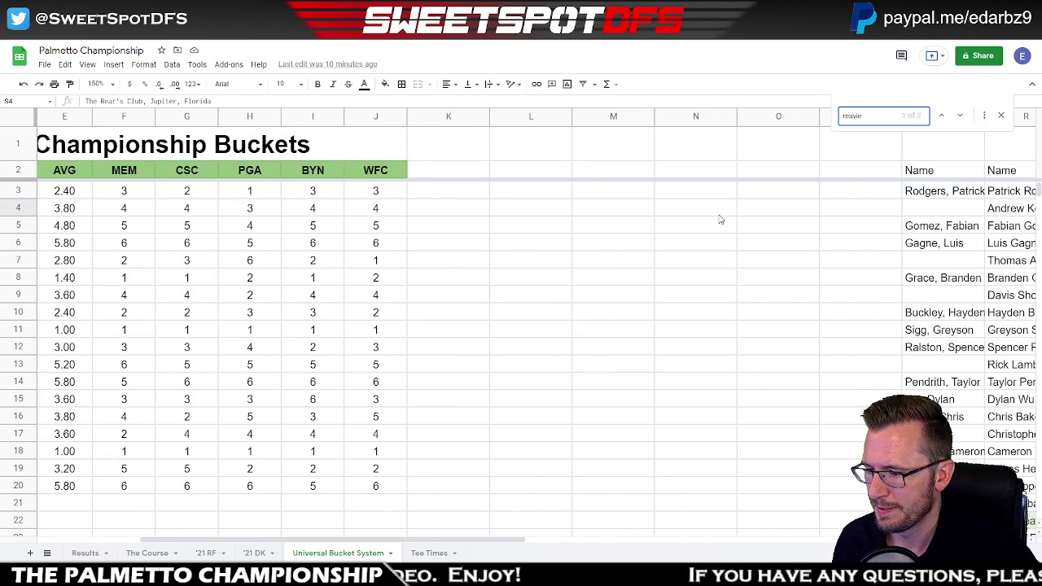
drag(465, 541, 625, 542)
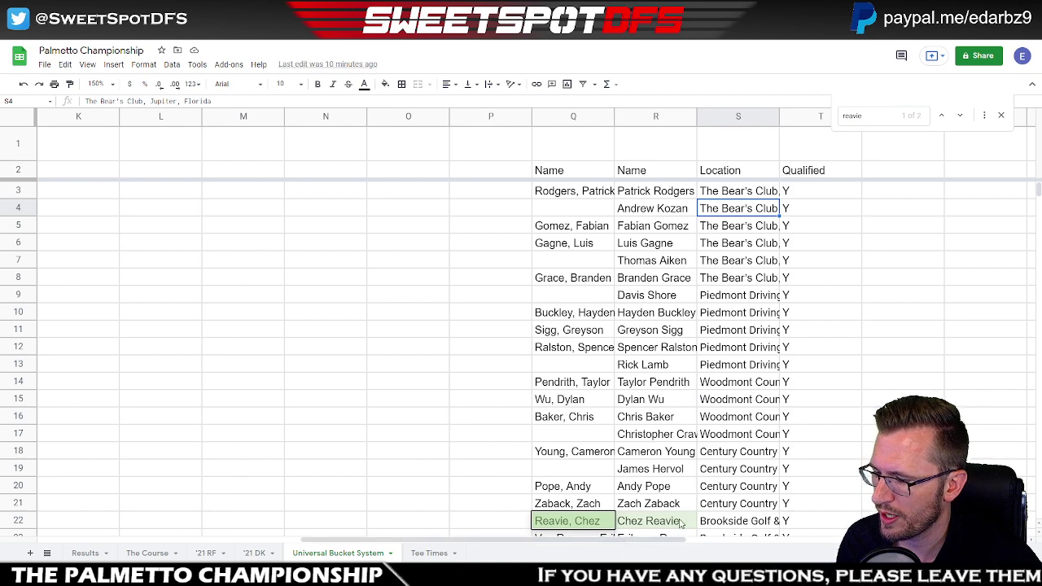
click(741, 522)
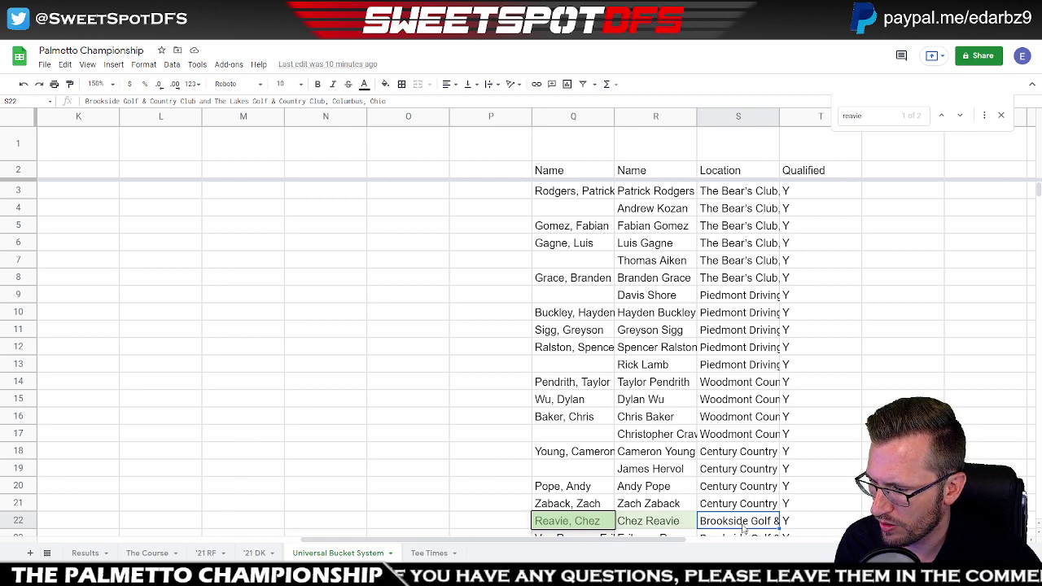
- Pick out Cabrera-Bello, Poston, Van Rooyen and Kang among the Brookside qualifiers in the Name column
scroll(843, 333, down, 3)
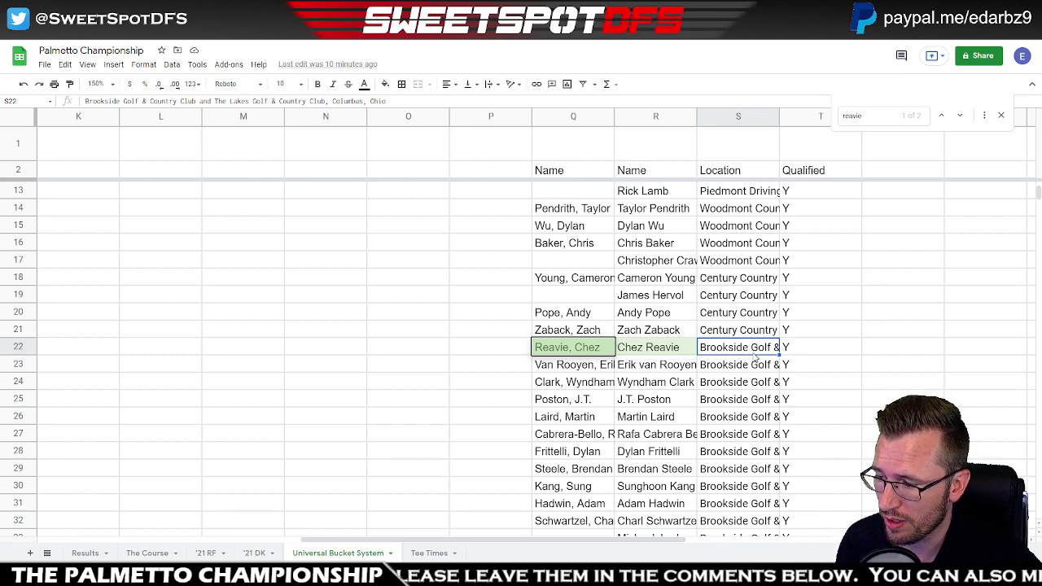
ctrl+click(560, 438)
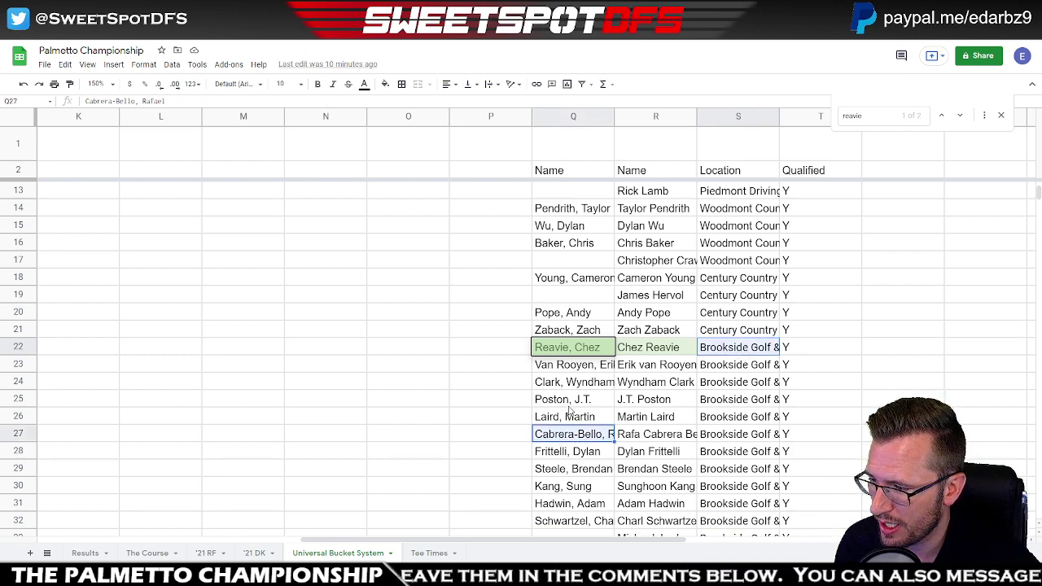
ctrl+click(570, 402)
ctrl+click(572, 368)
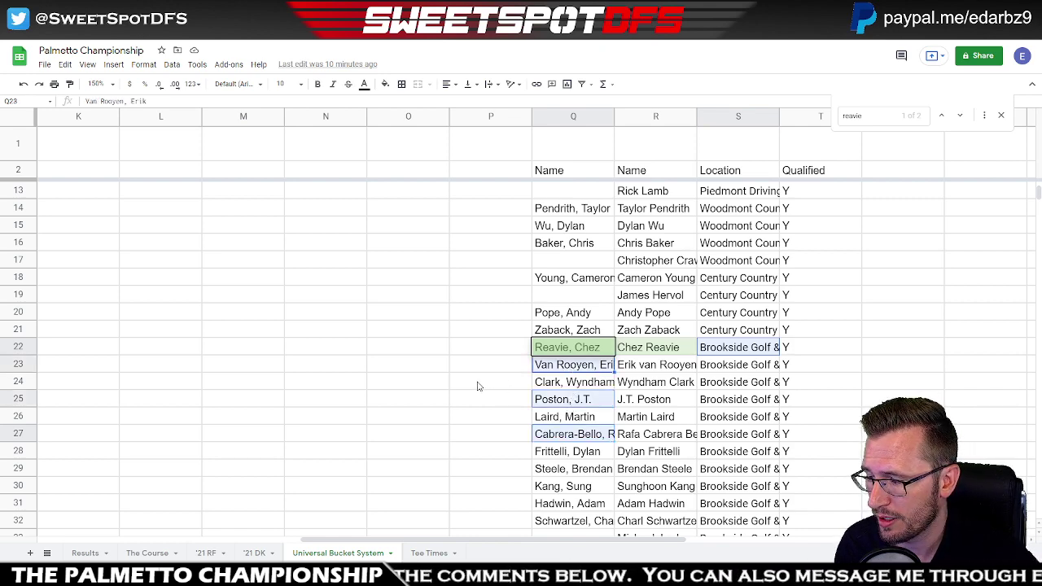
ctrl+click(576, 489)
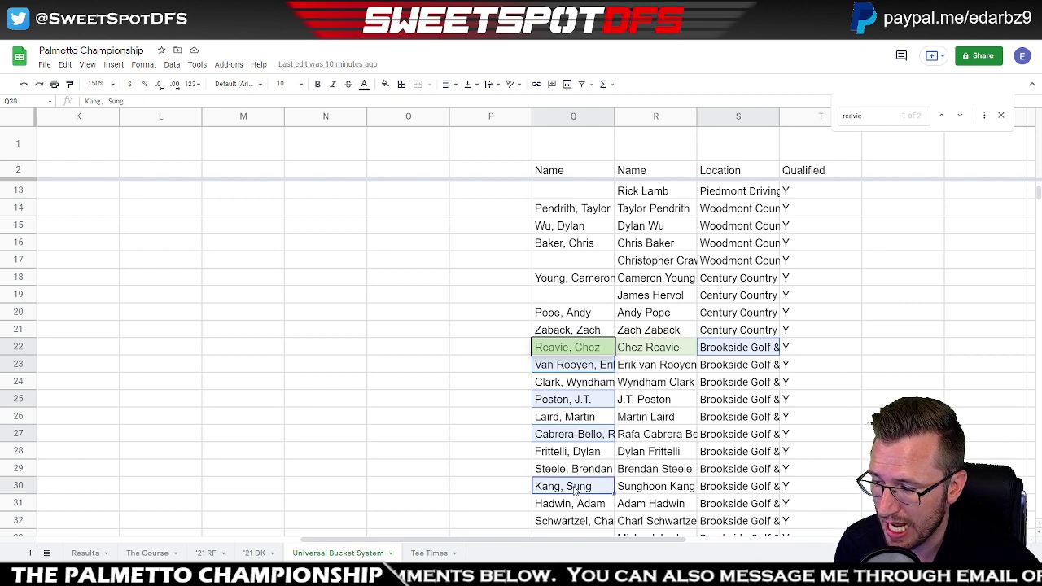
- Go back to the Palmetto Championship bucket table and switch to the Excel Optimizer sheet
drag(629, 540, 143, 526)
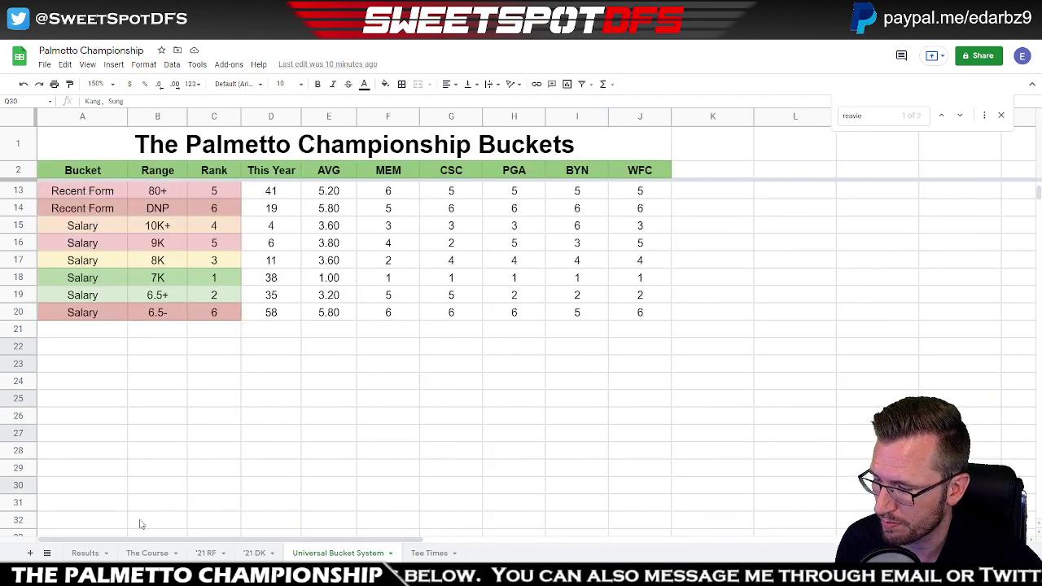
scroll(194, 314, up, 3)
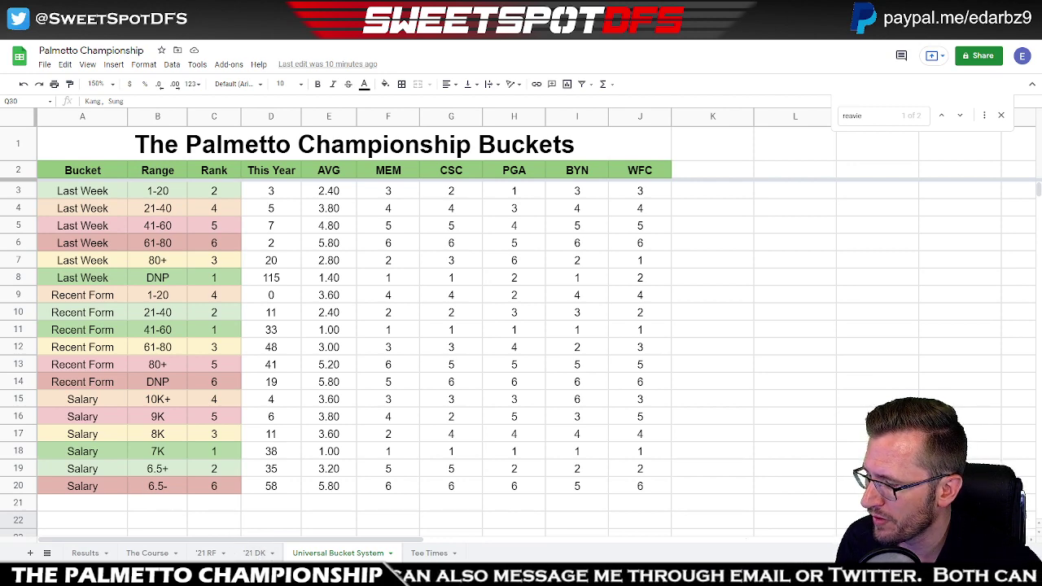
key(alt+Tab)
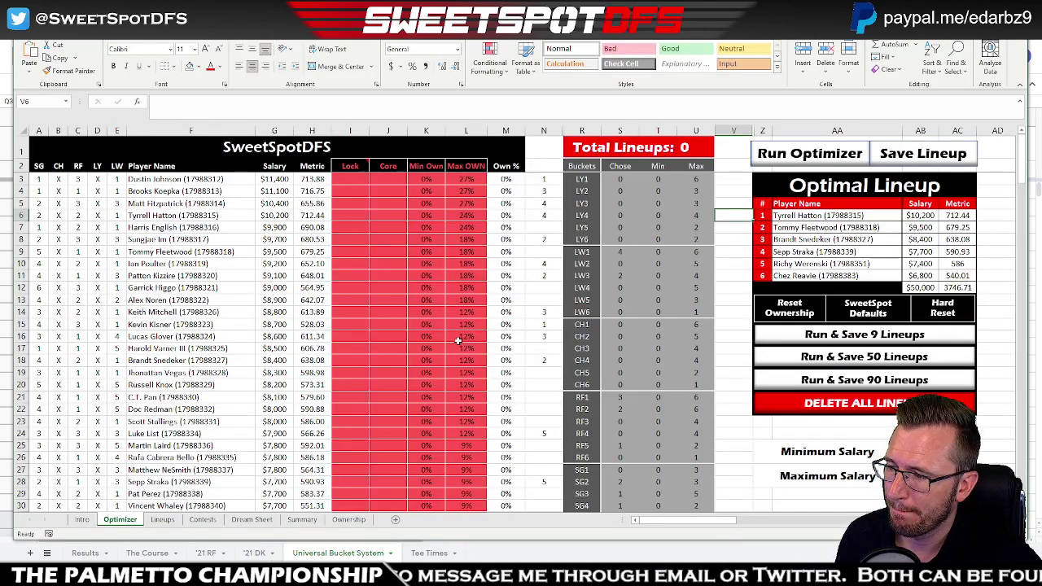
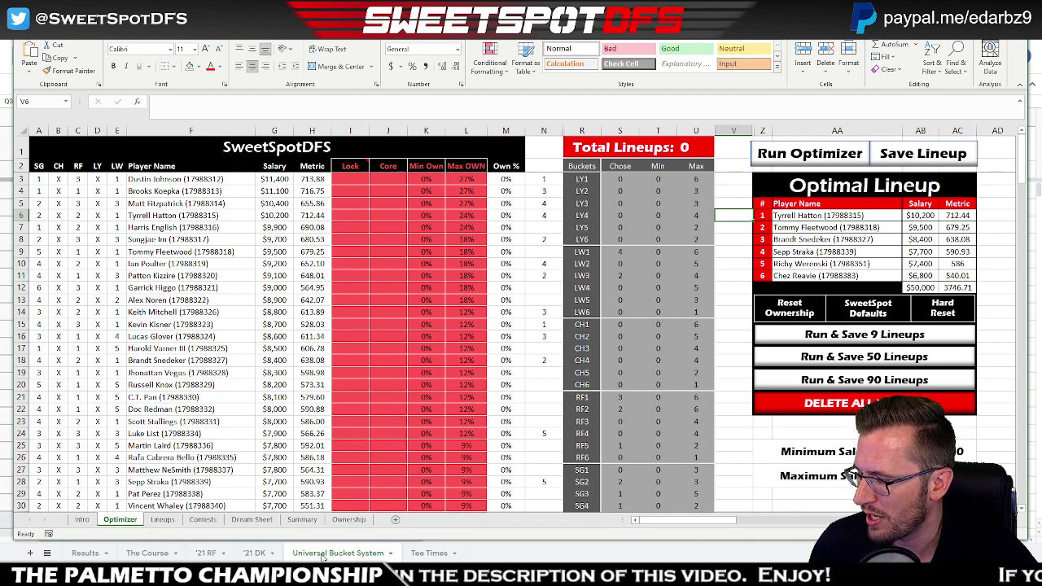
- Look over the golfers on the '21 DK sheet in Google Sheets and return to the Excel optimizer
click(259, 555)
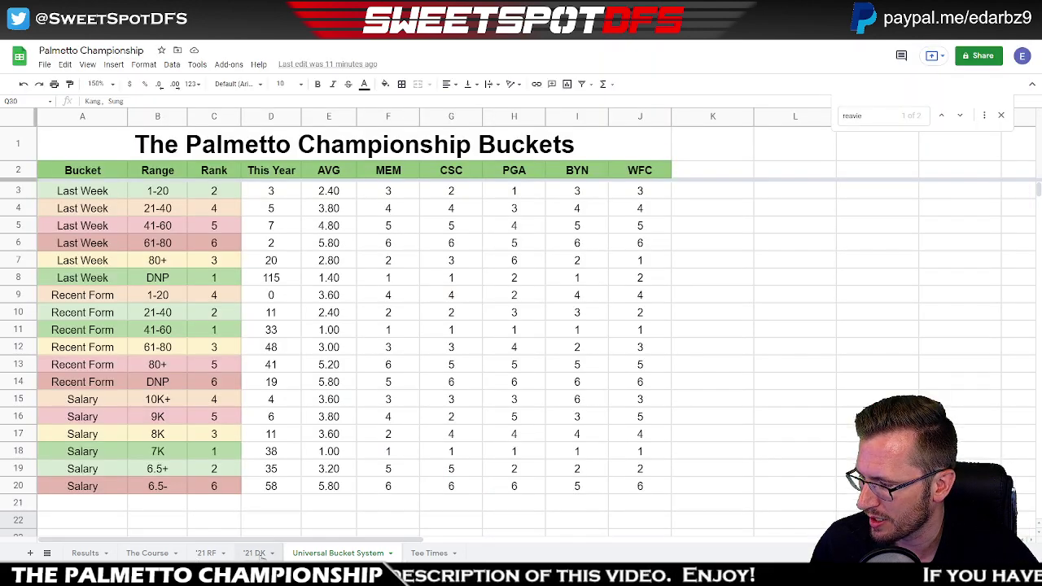
click(254, 553)
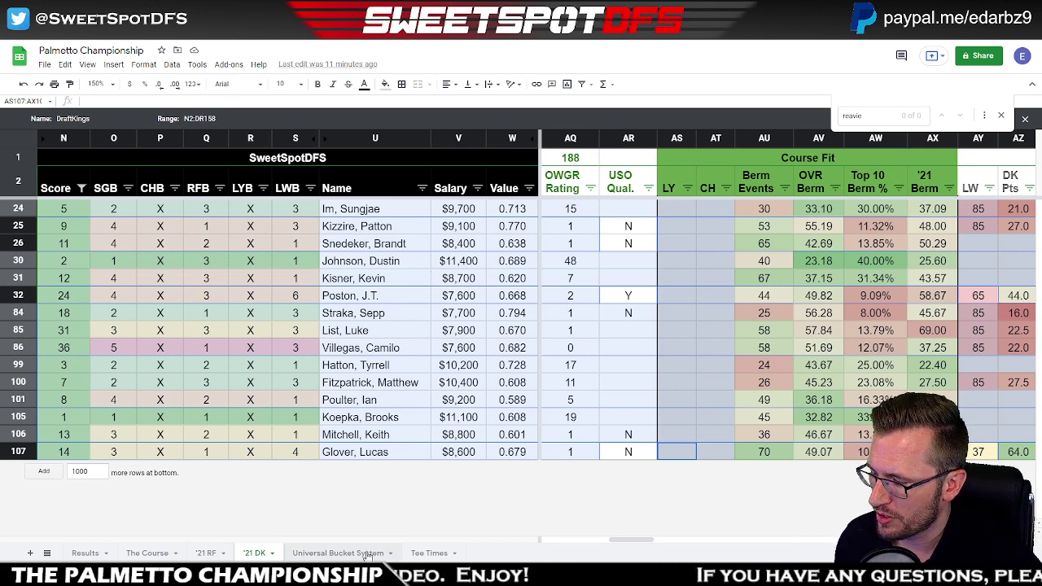
key(alt+Tab)
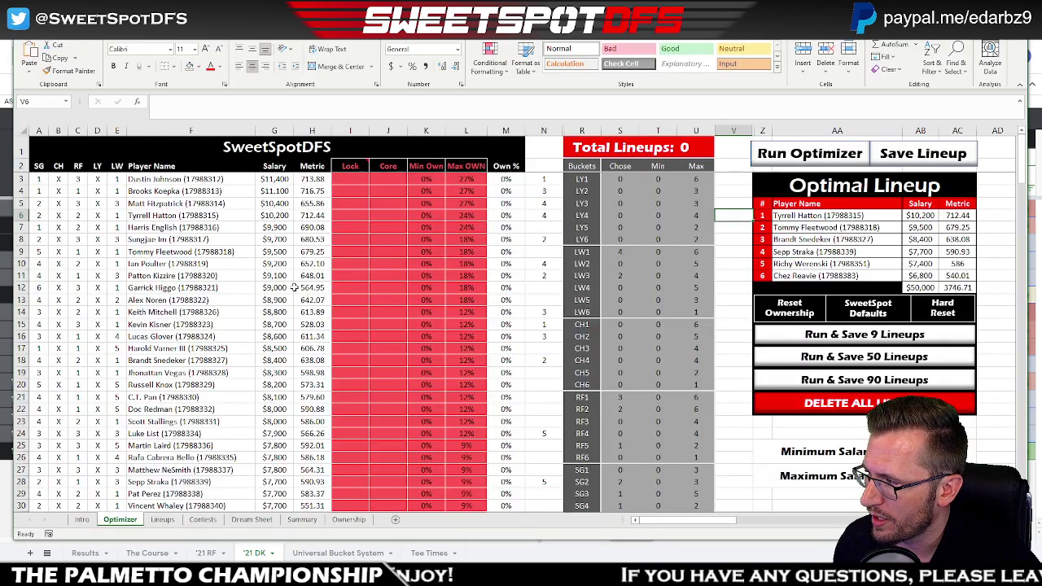
- Set the Lock value to Y for Dustin Johnson and Ian Poulter
click(352, 168)
click(352, 179)
click(373, 180)
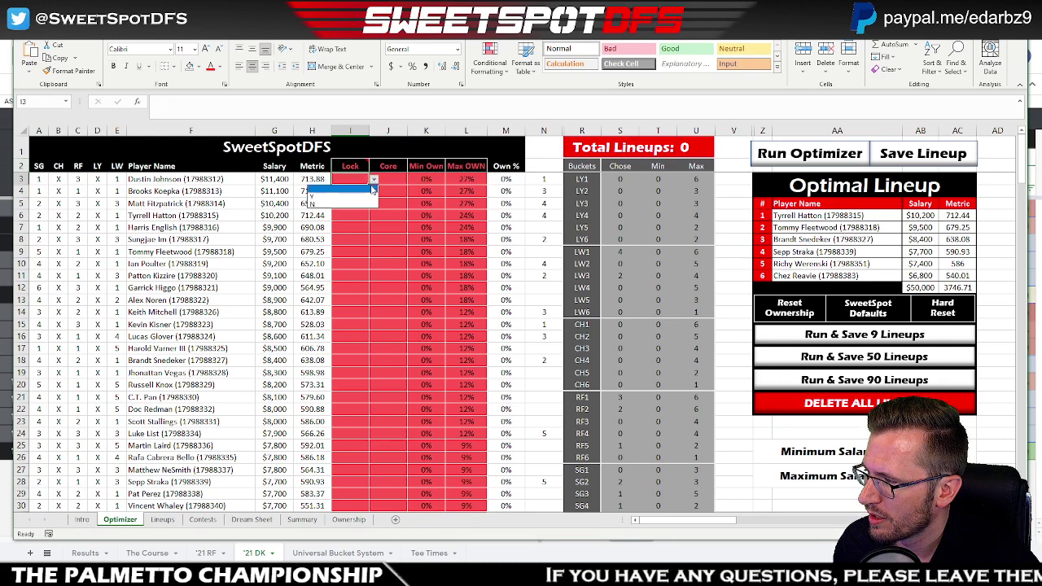
click(358, 200)
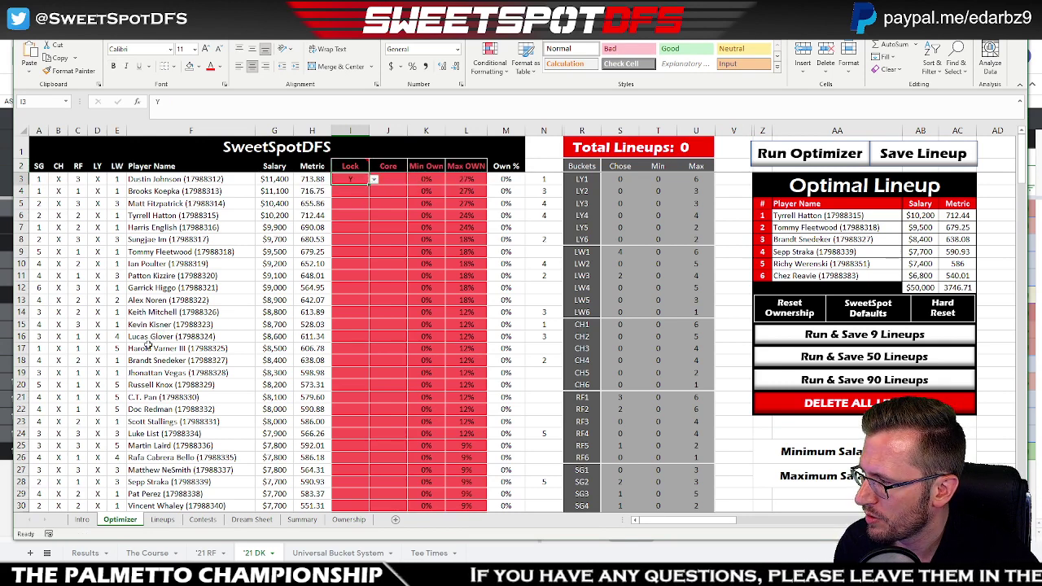
click(343, 263)
click(372, 264)
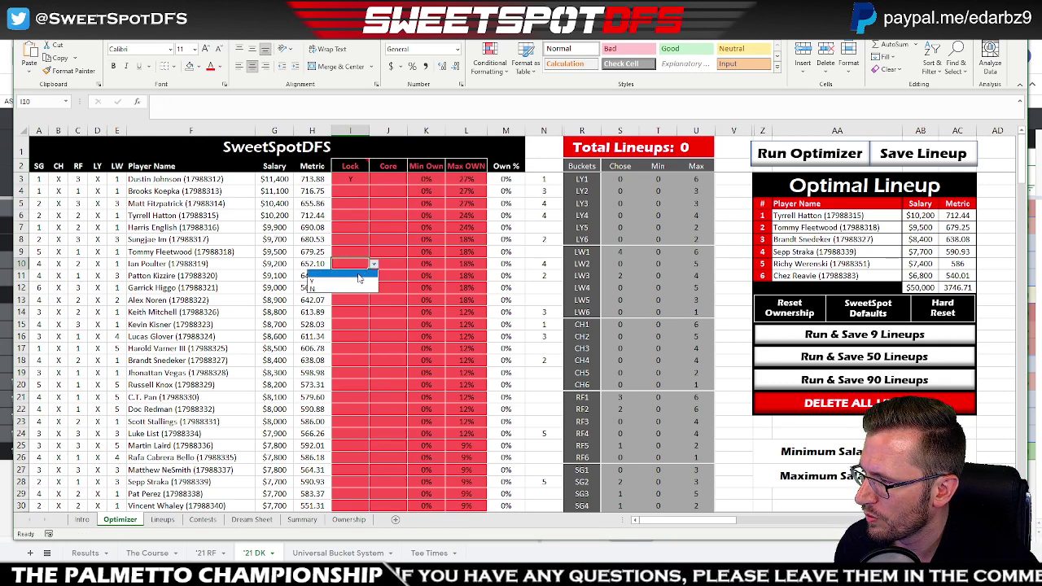
click(355, 278)
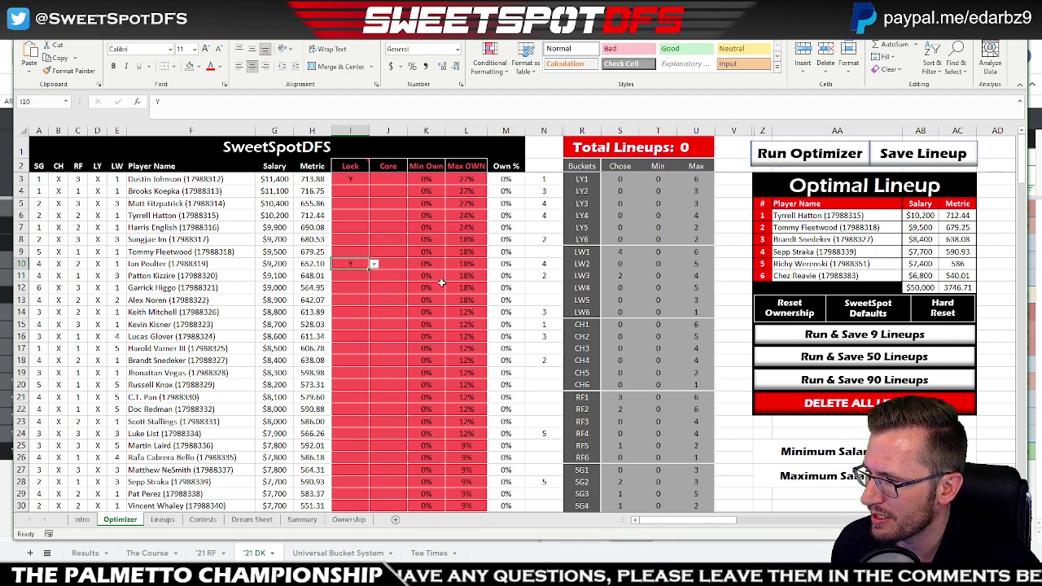
- Exclude Matt Fitzpatrick from the lineup by setting his Lock value to N
click(363, 206)
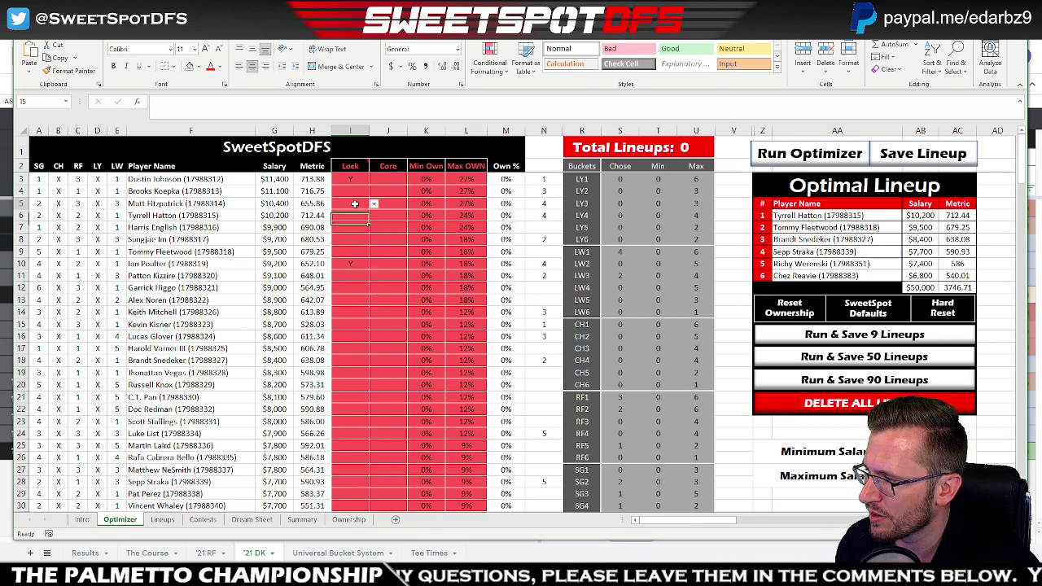
click(371, 206)
click(358, 205)
click(373, 204)
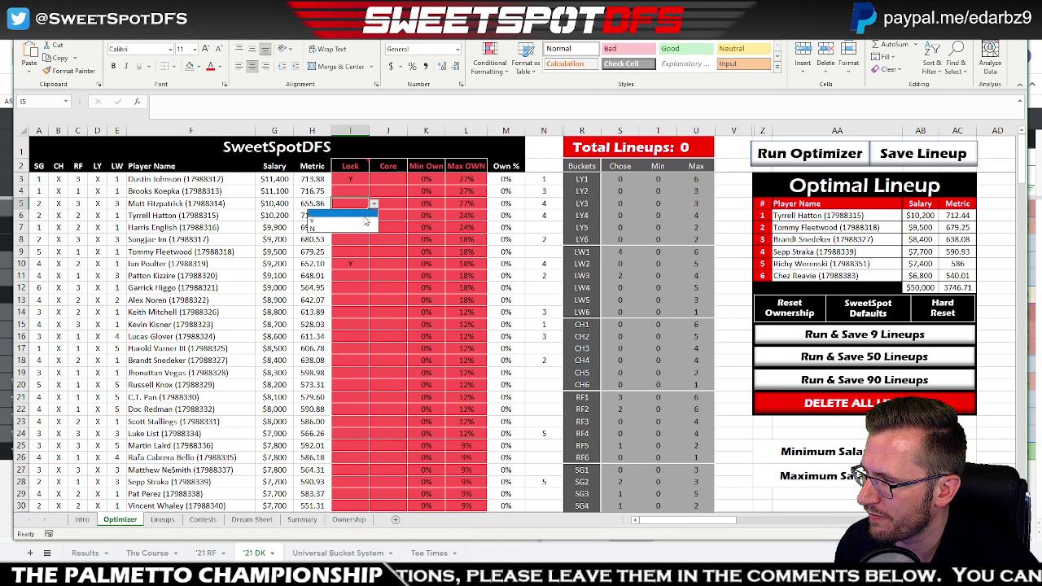
click(358, 226)
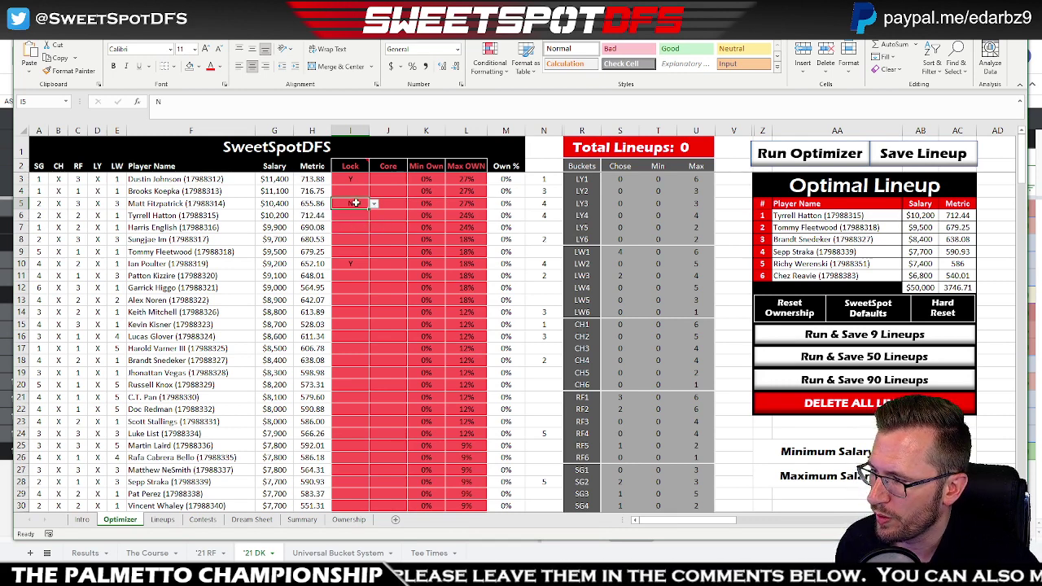
- Copy Fitzpatrick's N into the Lock cells of Tyrrell Hatton and Kevin Kisner
key(ctrl+c)
right_click(355, 218)
click(396, 273)
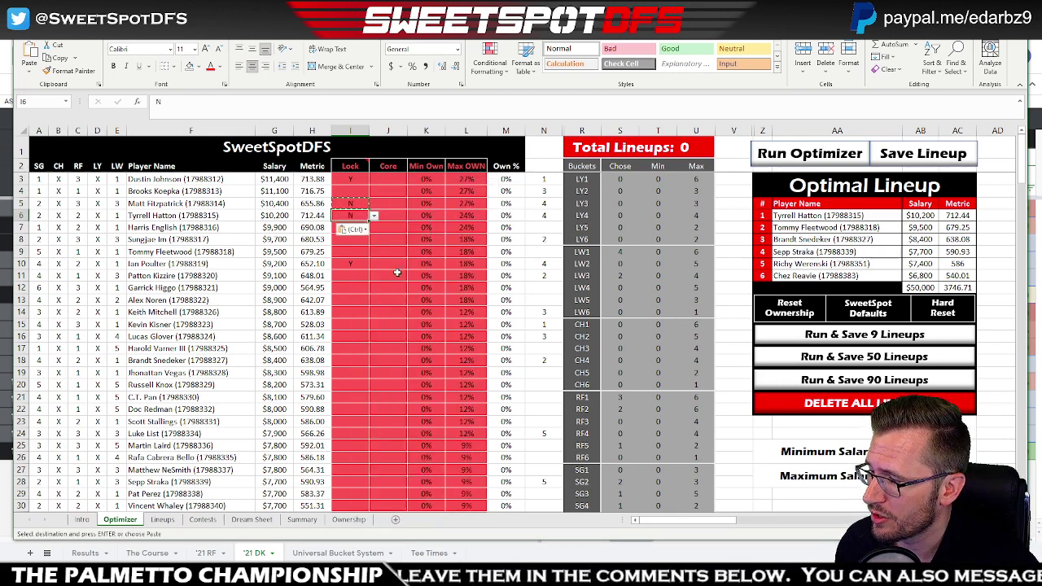
right_click(352, 325)
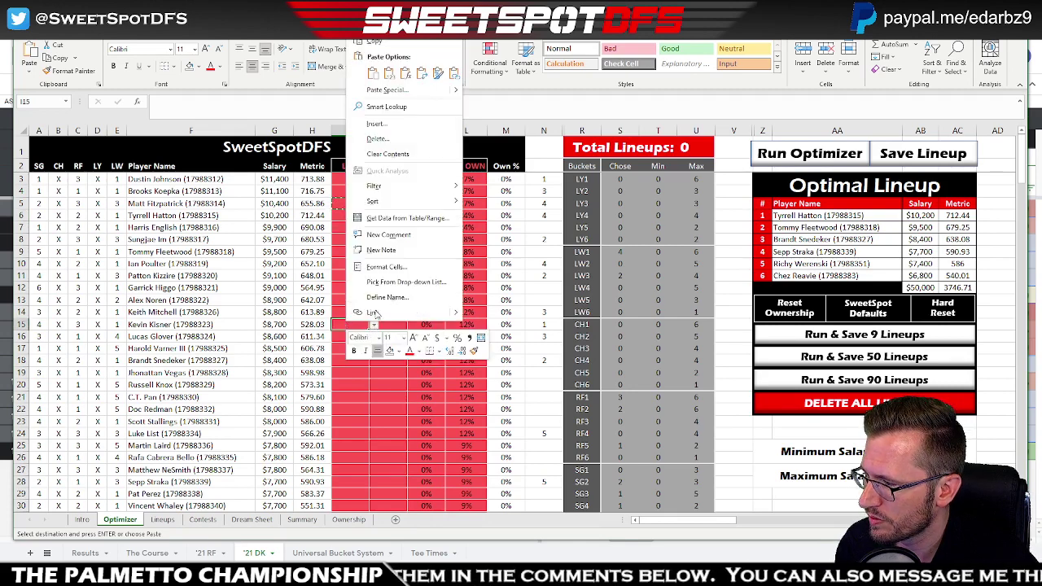
click(388, 74)
scroll(394, 394, down, 2)
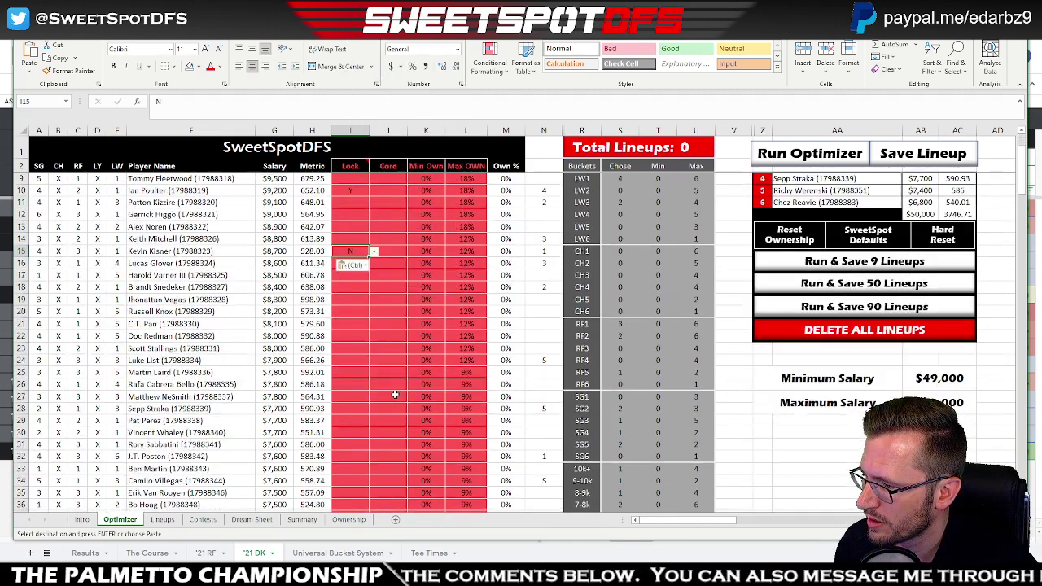
- Paste N into J.T. Poston's Lock cell to exclude him and rerun the optimizer
right_click(359, 458)
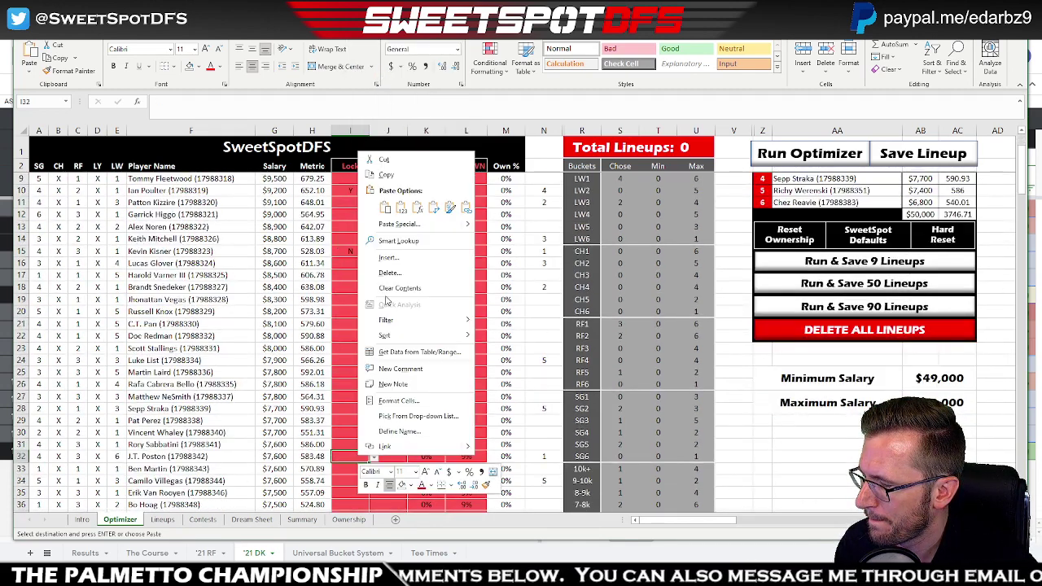
click(400, 208)
scroll(416, 285, up, 2)
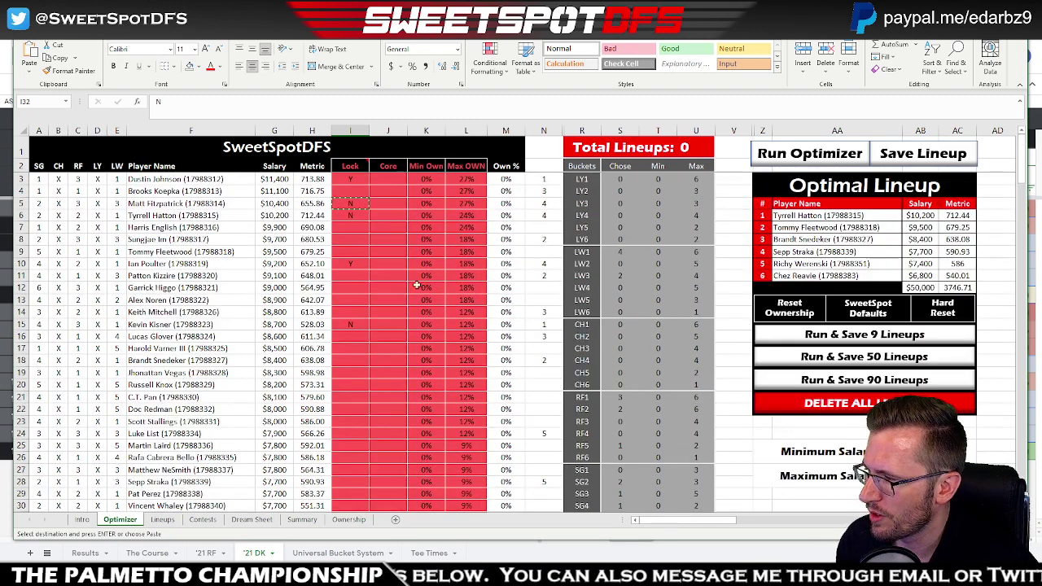
click(404, 263)
key(Escape)
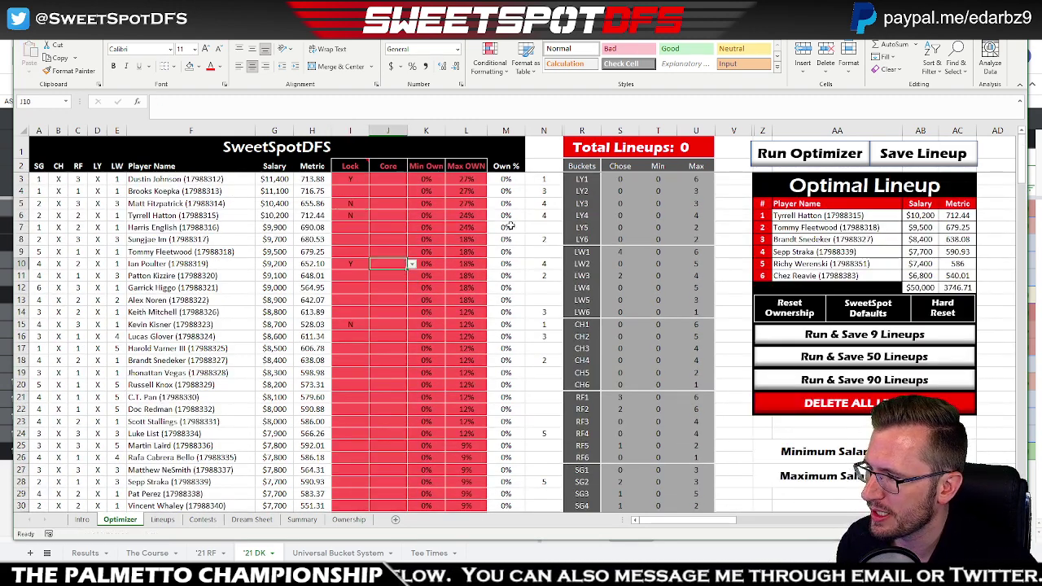
click(791, 154)
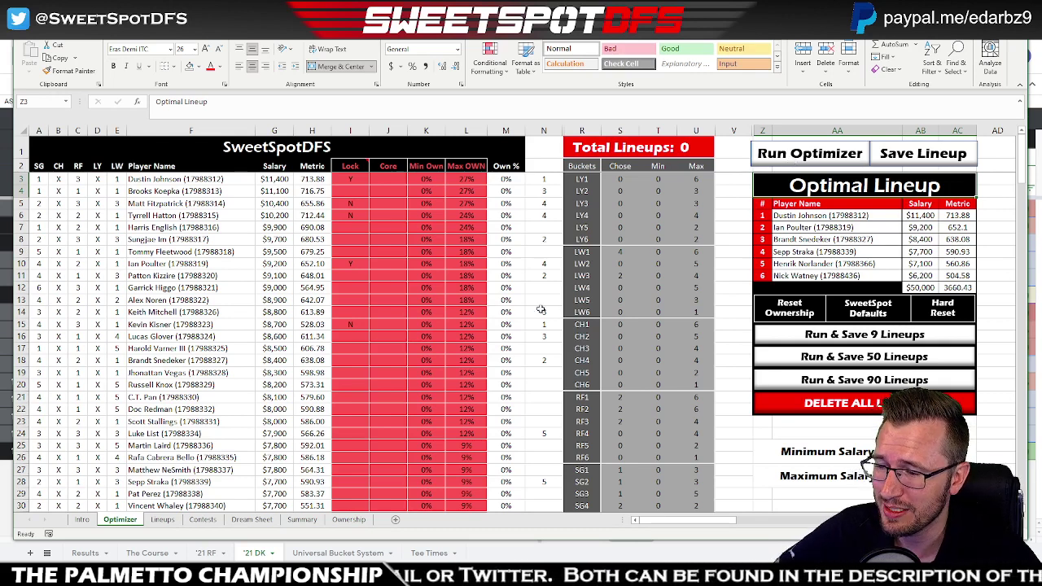
- Set Nick Watney's Lock value to N and fill it down the Lock column through Harrison Frazar
scroll(541, 310, down, 20)
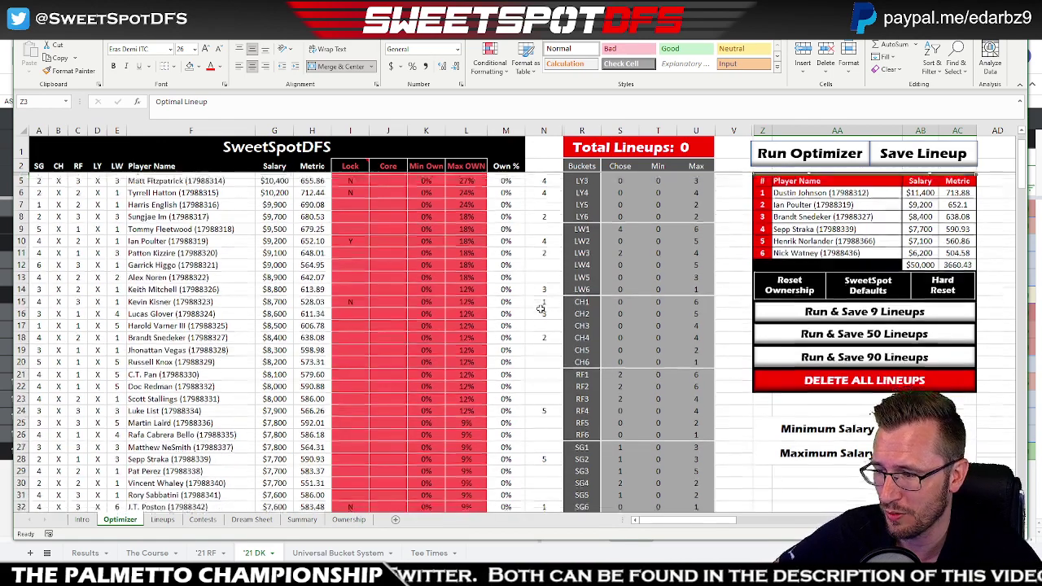
scroll(541, 309, down, 6)
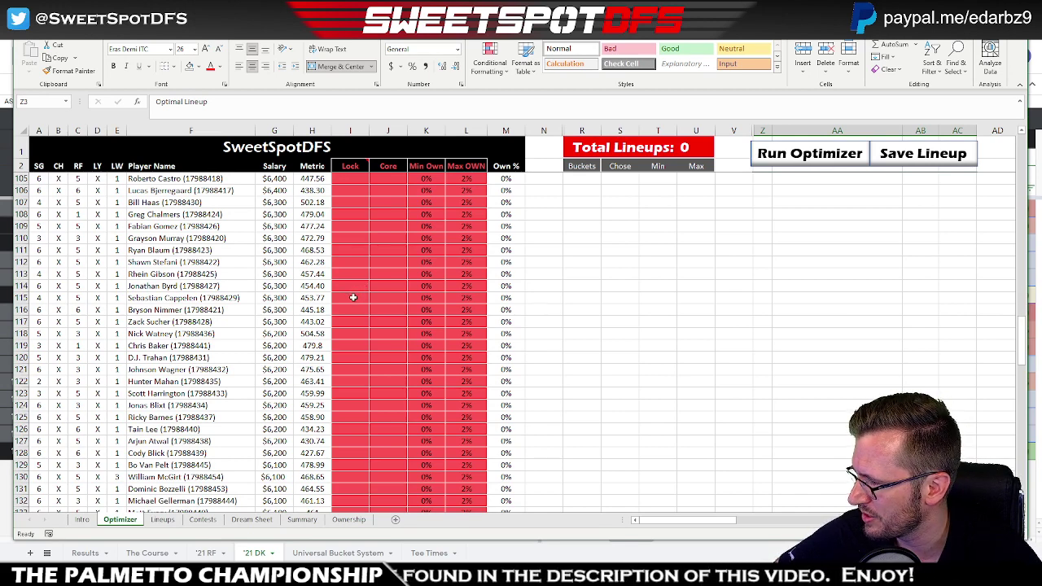
click(347, 336)
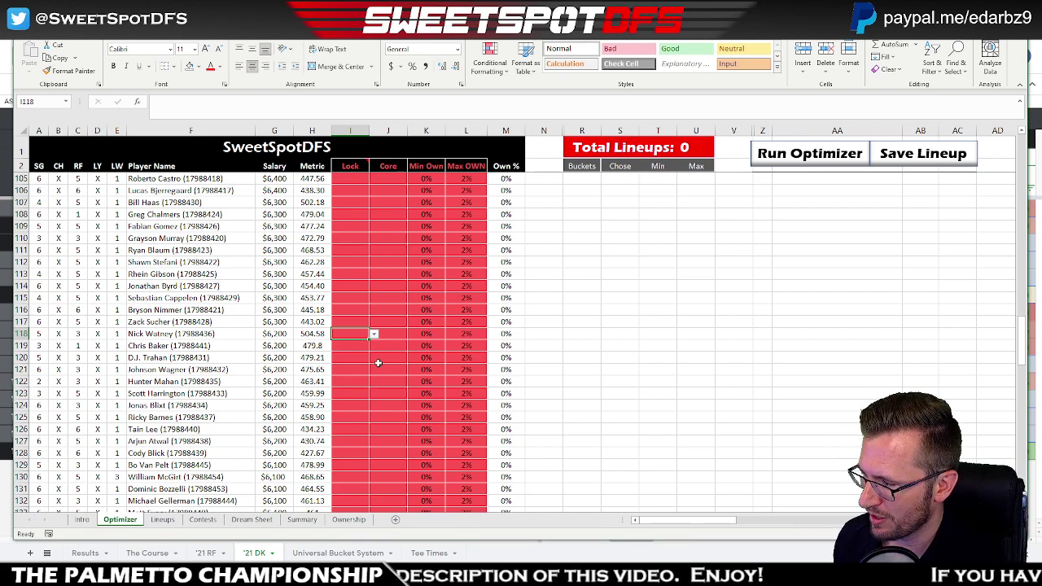
text(N)
key(Return)
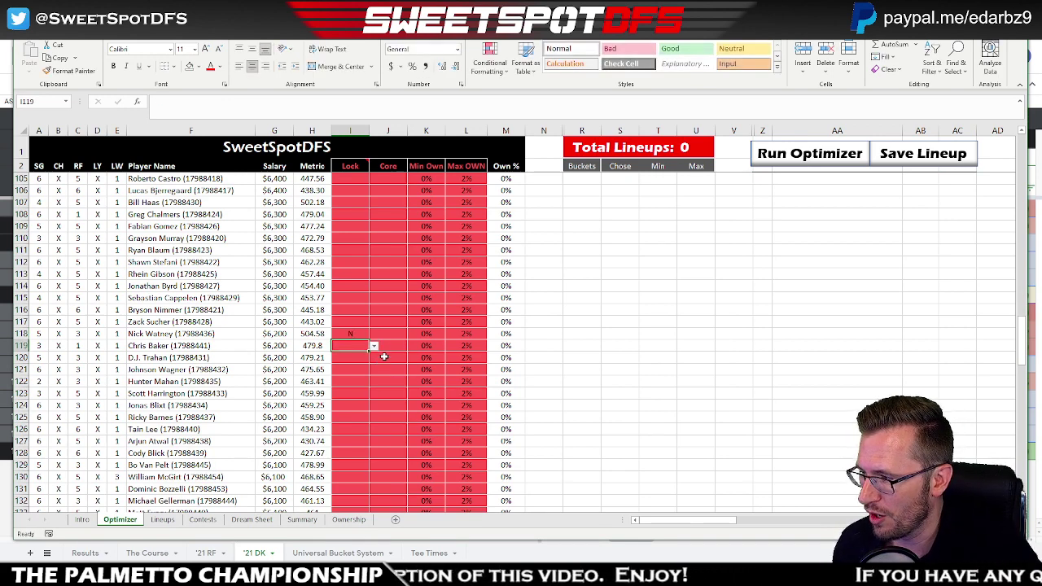
click(364, 335)
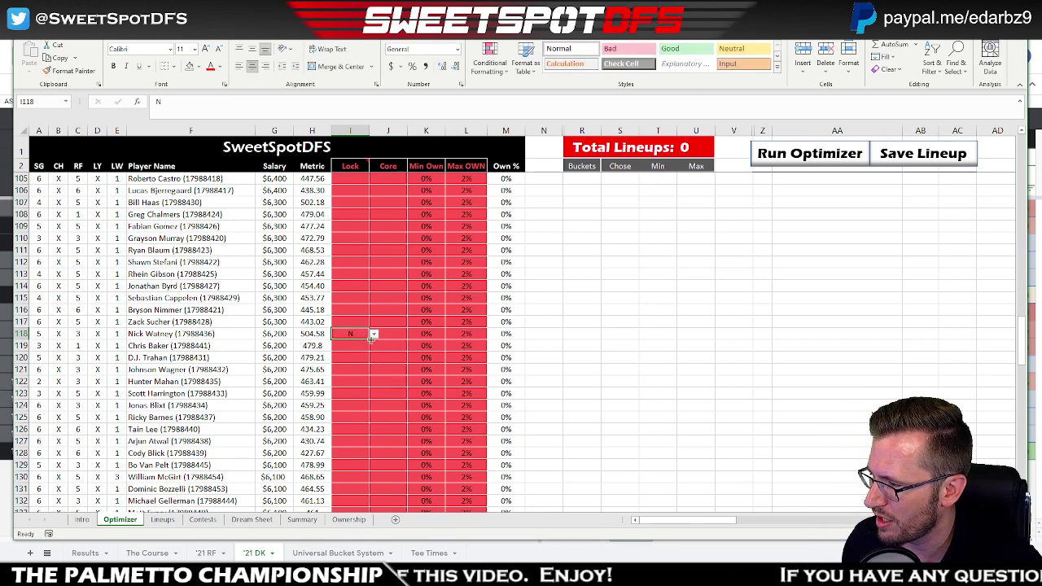
drag(371, 340, 345, 418)
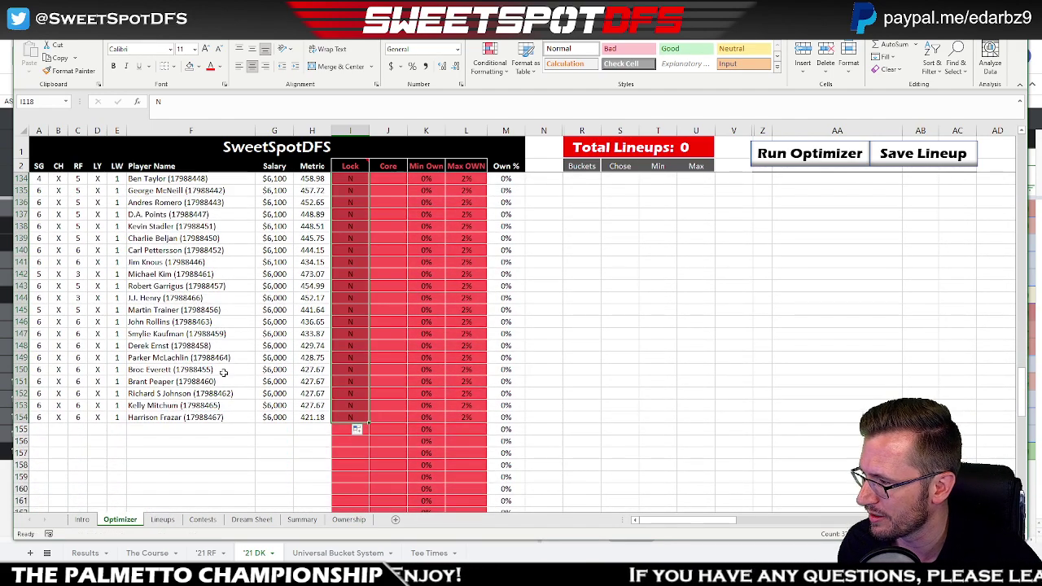
- Clear the Lock value for Scott Harrington so he stays available to the optimizer
scroll(223, 372, up, 2)
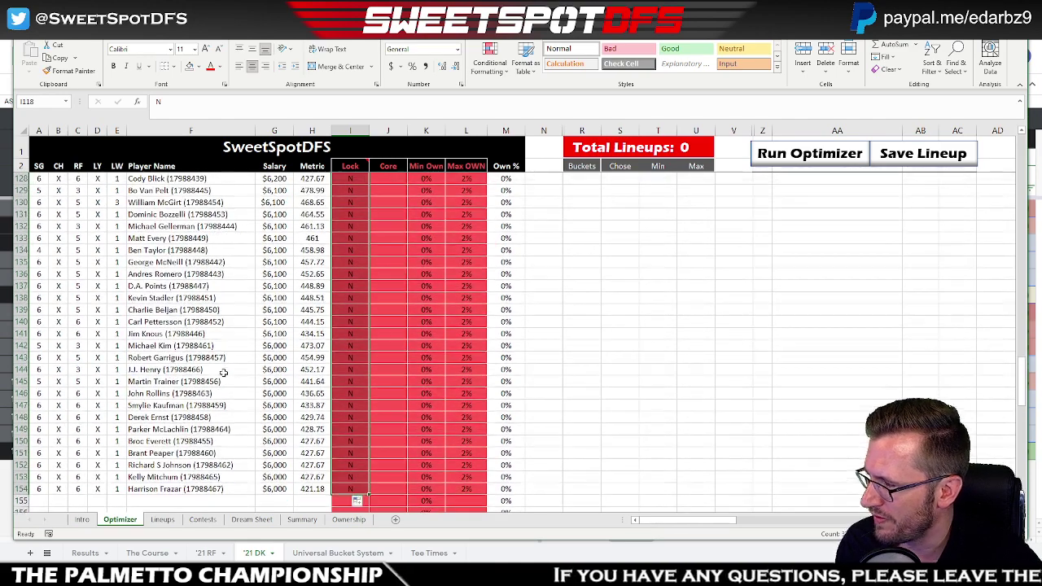
scroll(223, 373, up, 1)
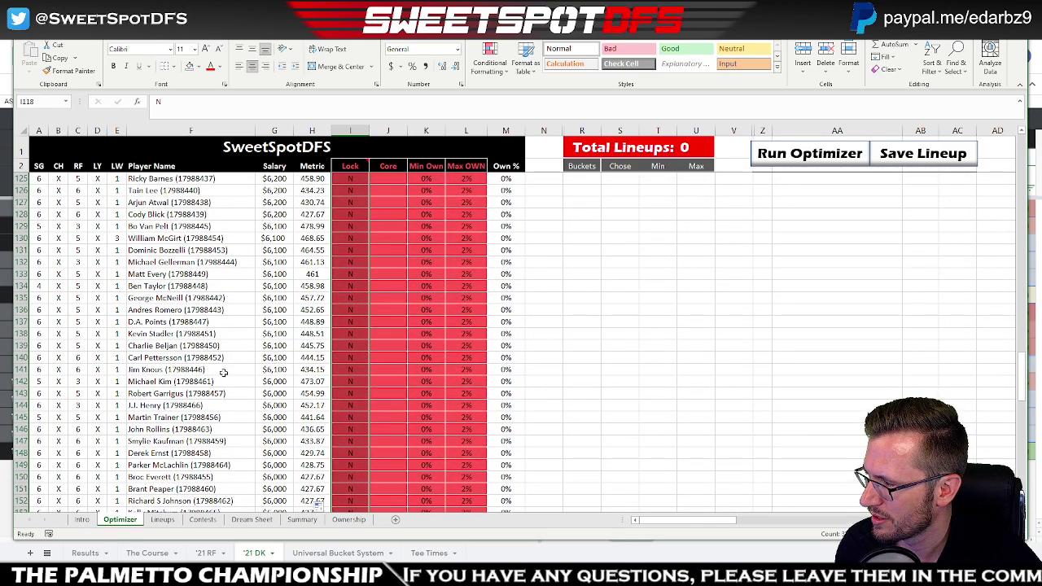
scroll(223, 372, up, 1)
scroll(223, 372, up, 1)
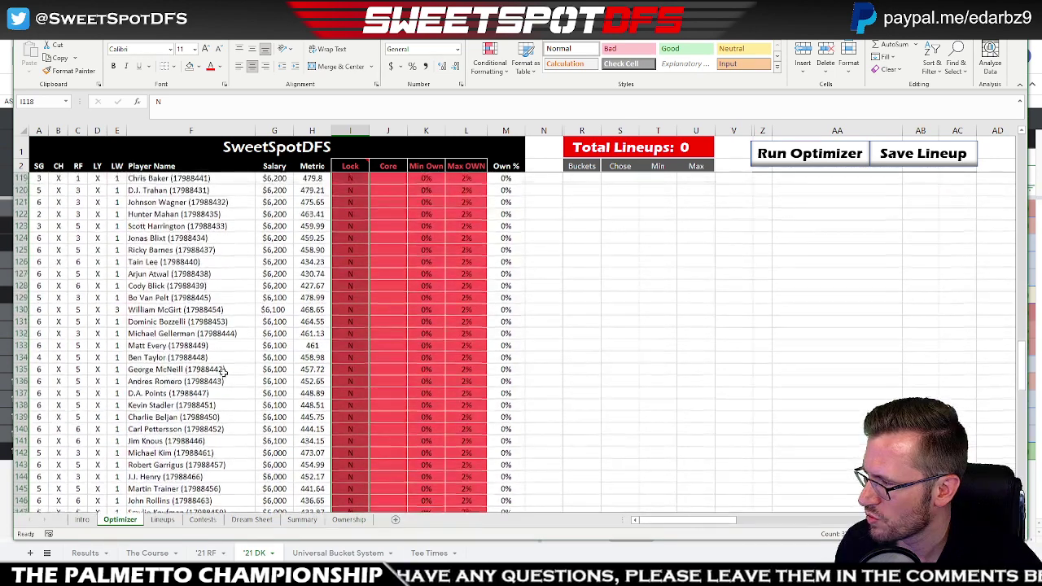
click(359, 227)
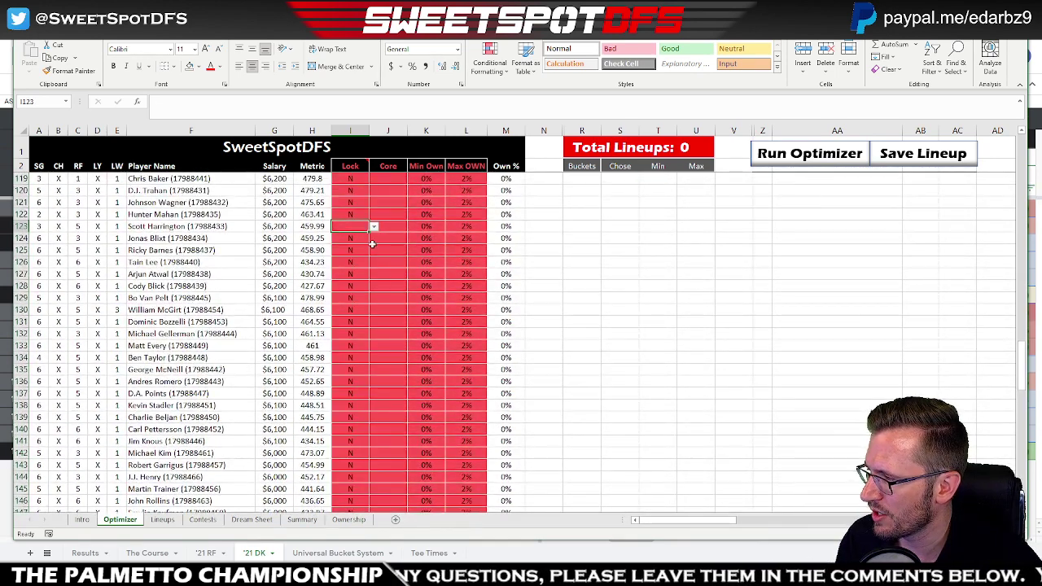
key(Delete)
click(391, 280)
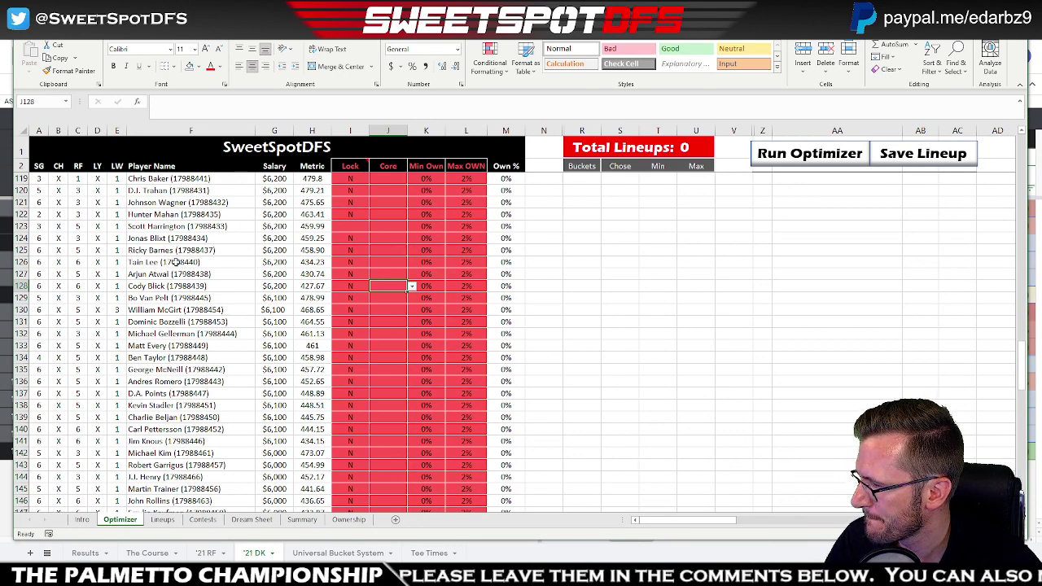
- Clear the Lock values for William McGirt and Ben Taylor
click(350, 310)
key(Delete)
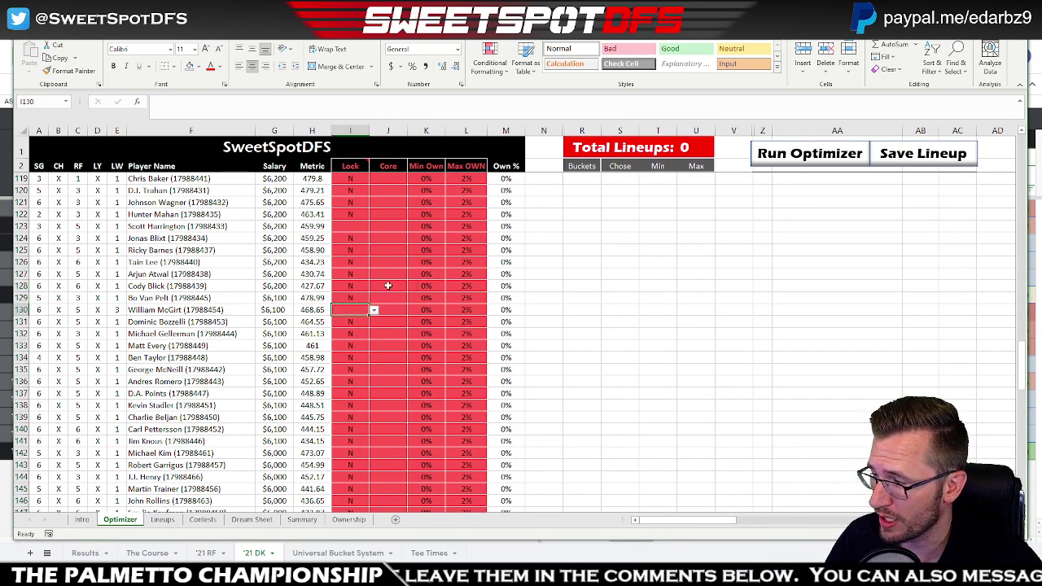
click(388, 286)
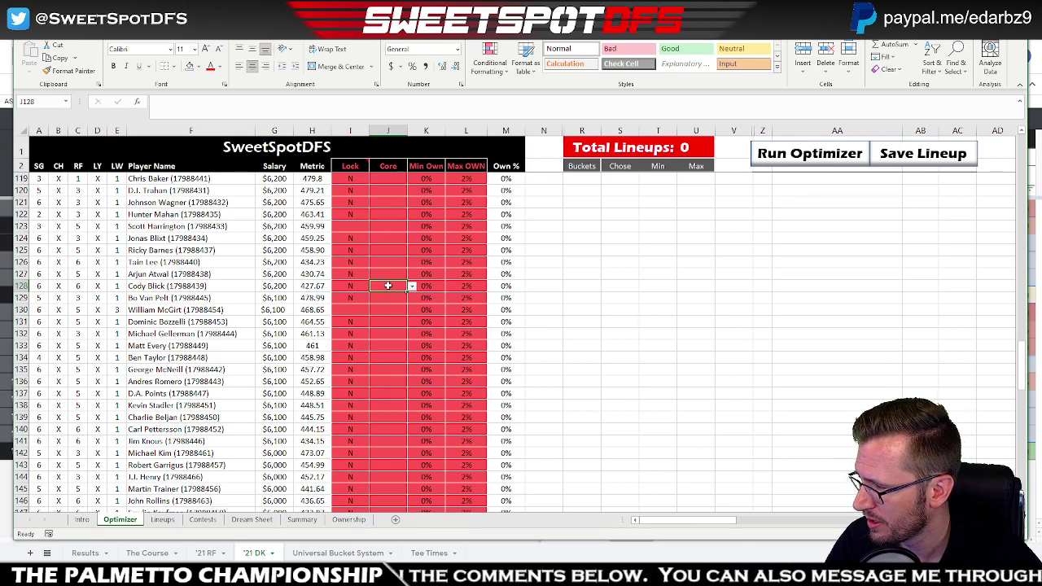
click(345, 357)
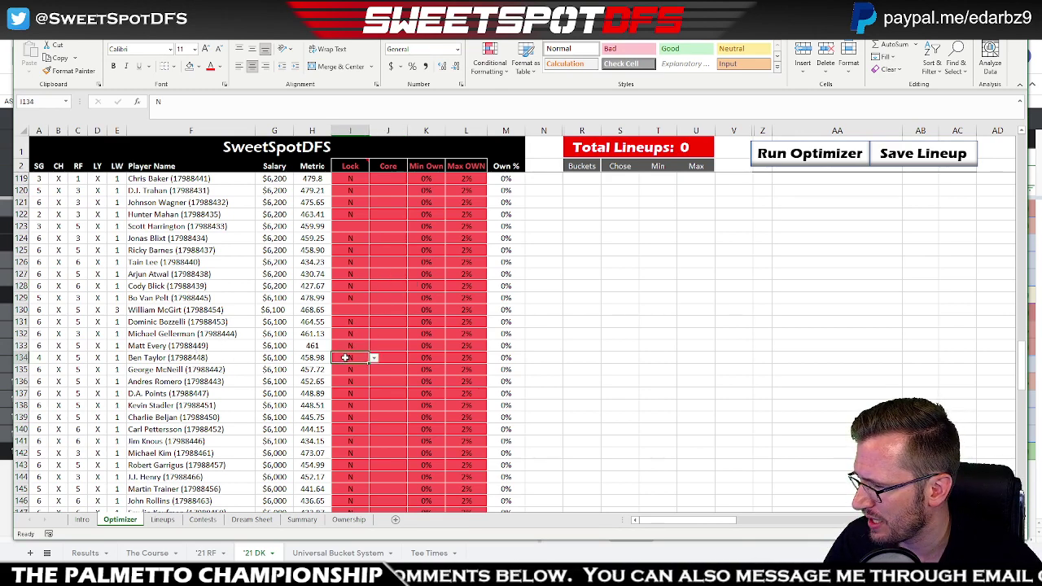
key(Delete)
click(387, 323)
scroll(379, 405, down, 1)
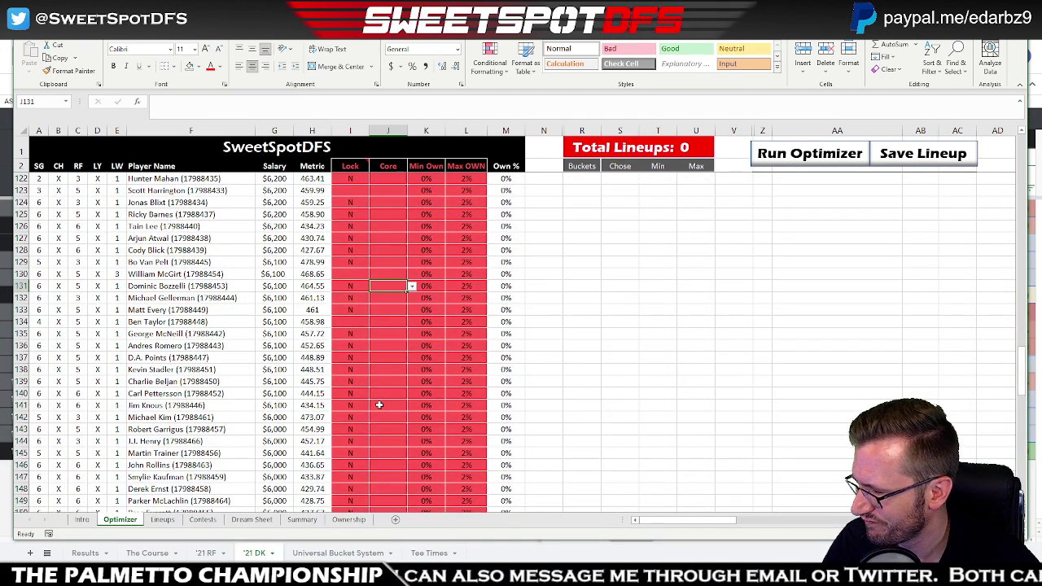
- Fill Nick Watney's N upward through the Lock cells to Grayson Murray, then clear Bryson Nimmer's Lock value
scroll(378, 405, up, 4)
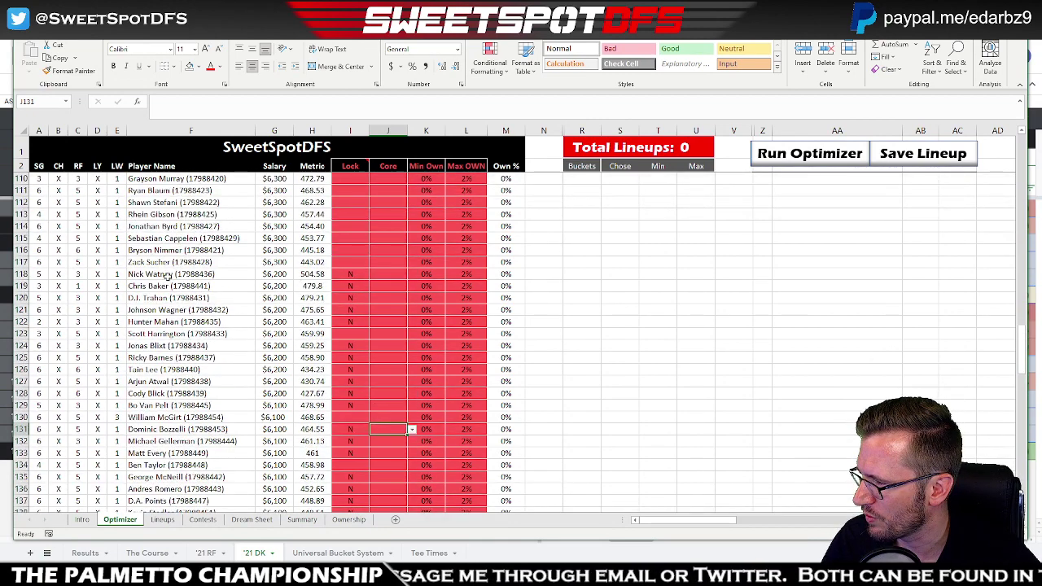
click(366, 285)
text(N)
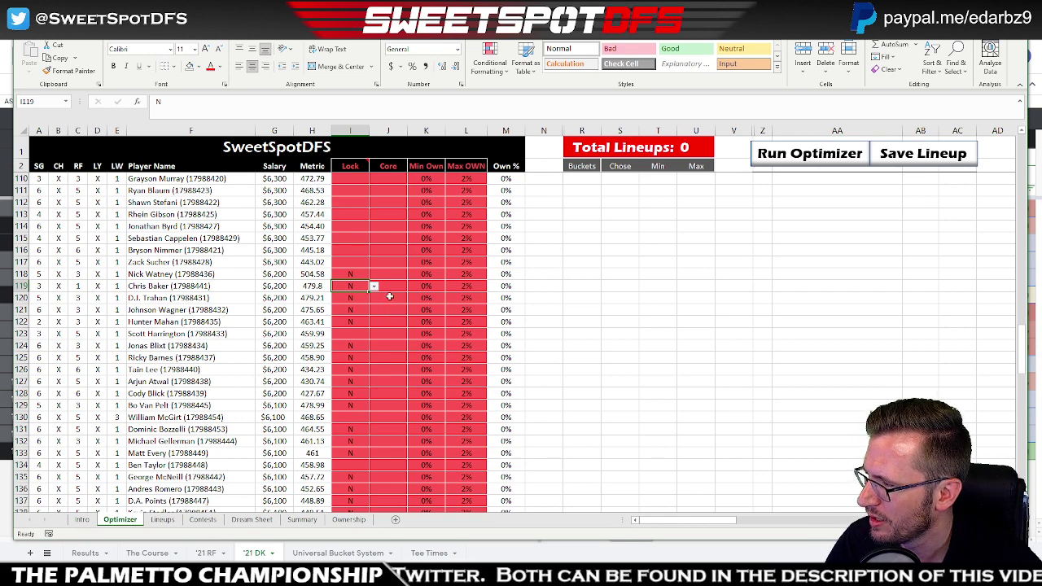
click(355, 273)
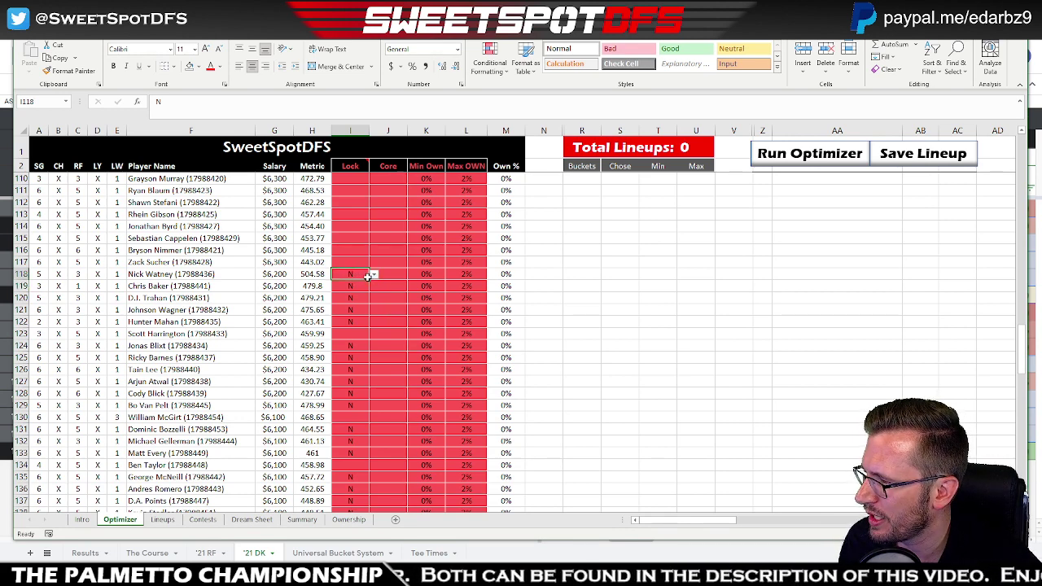
drag(368, 281, 359, 176)
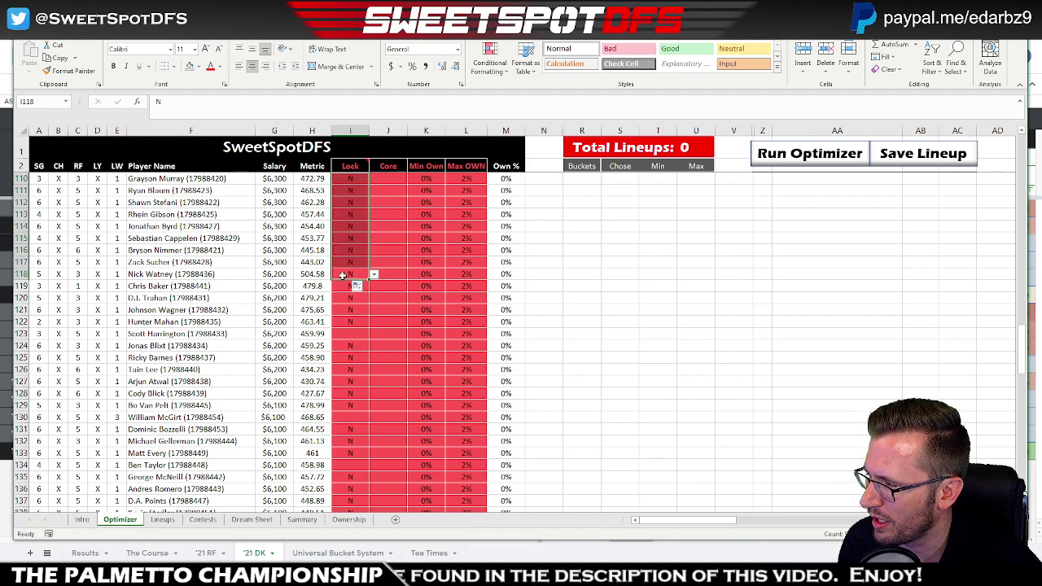
click(346, 250)
key(Delete)
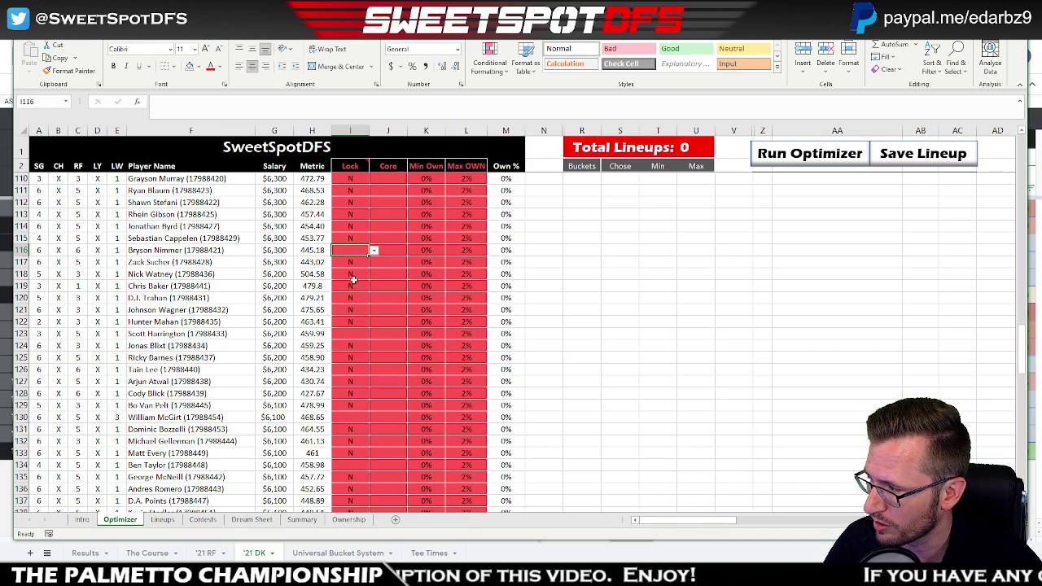
- Fill the N from Grayson Murray's Lock cell upward through David Lingmerth
scroll(350, 281, up, 3)
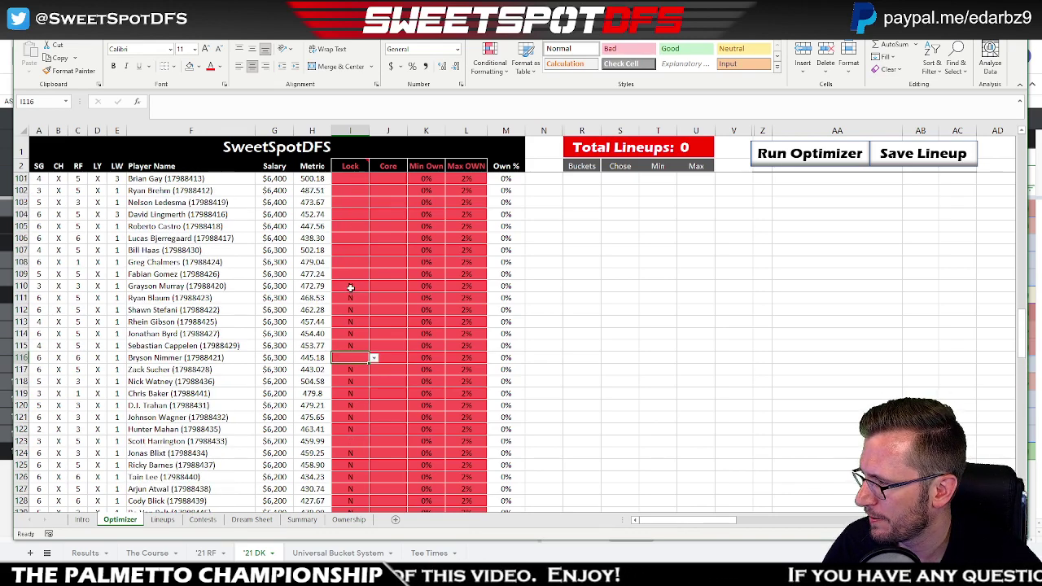
drag(350, 287, 360, 226)
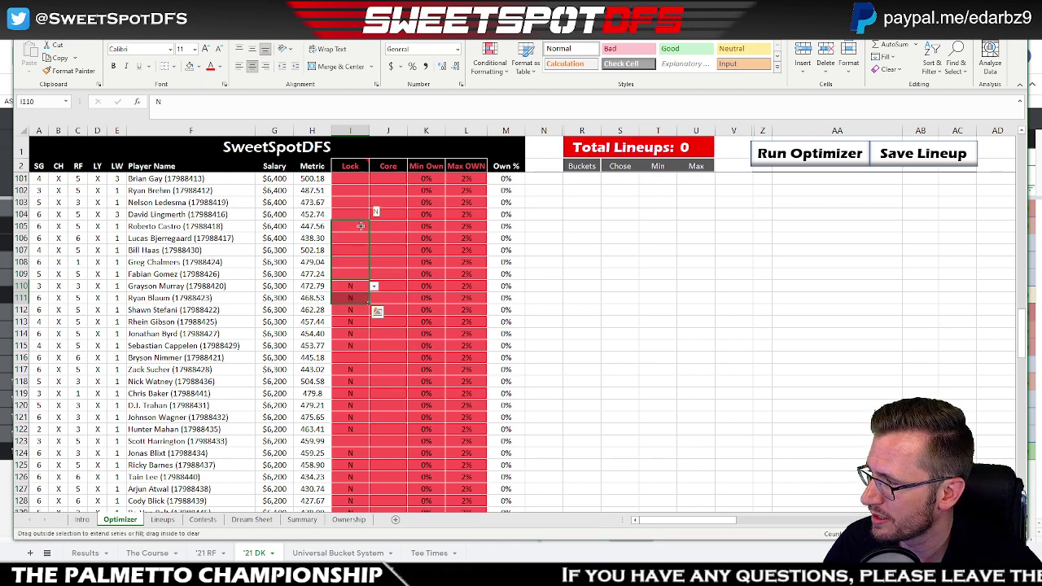
drag(361, 226, 329, 216)
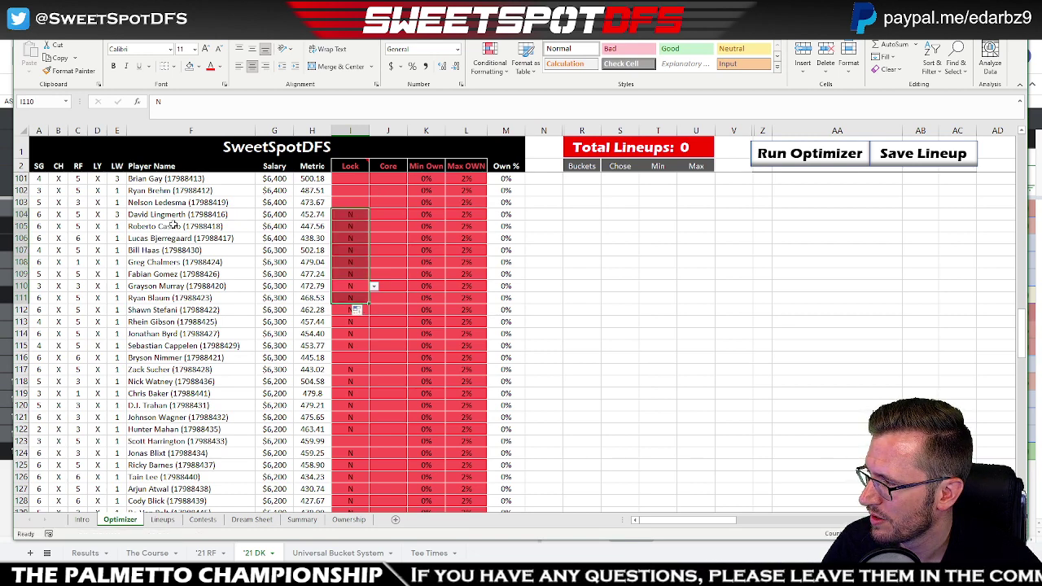
- Clear the Lock values for Lucas Bjerregaard and Fabian Gomez
click(351, 237)
click(351, 238)
key(Delete)
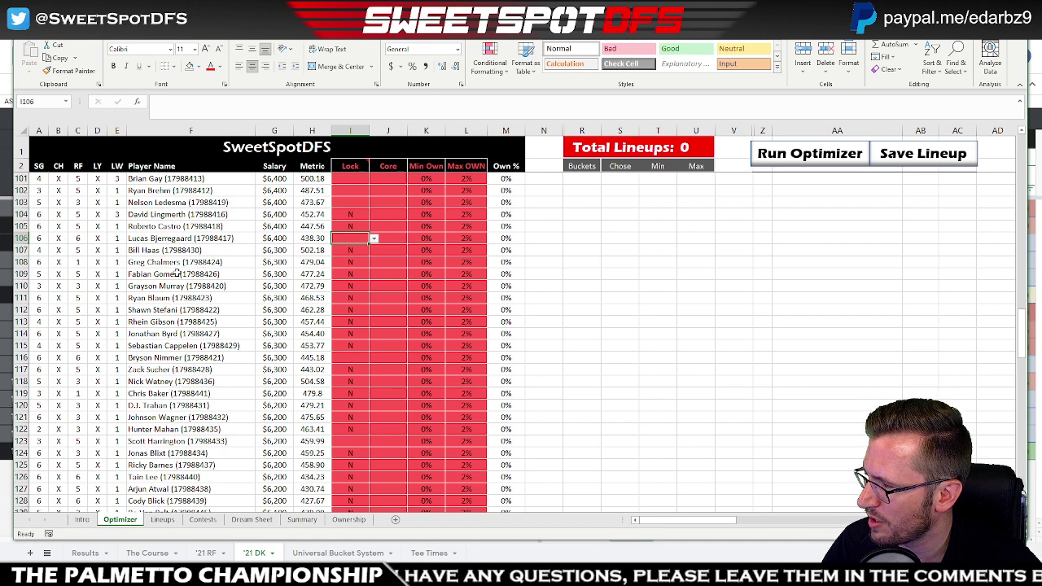
click(352, 276)
key(Delete)
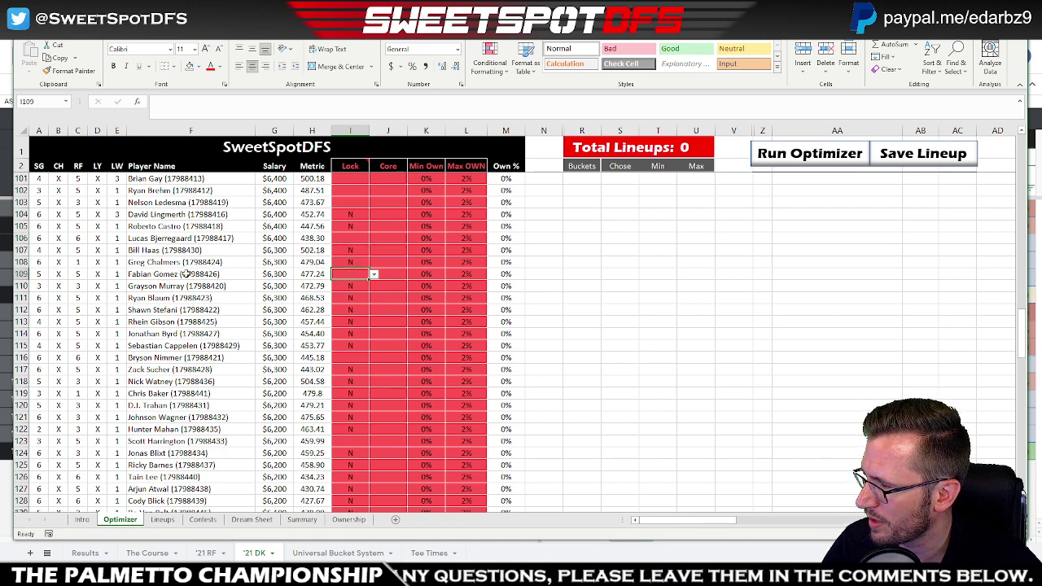
- Look over the $6,400 golfers around Brian Gay and the higher-priced golfers above them in the player list
click(202, 240)
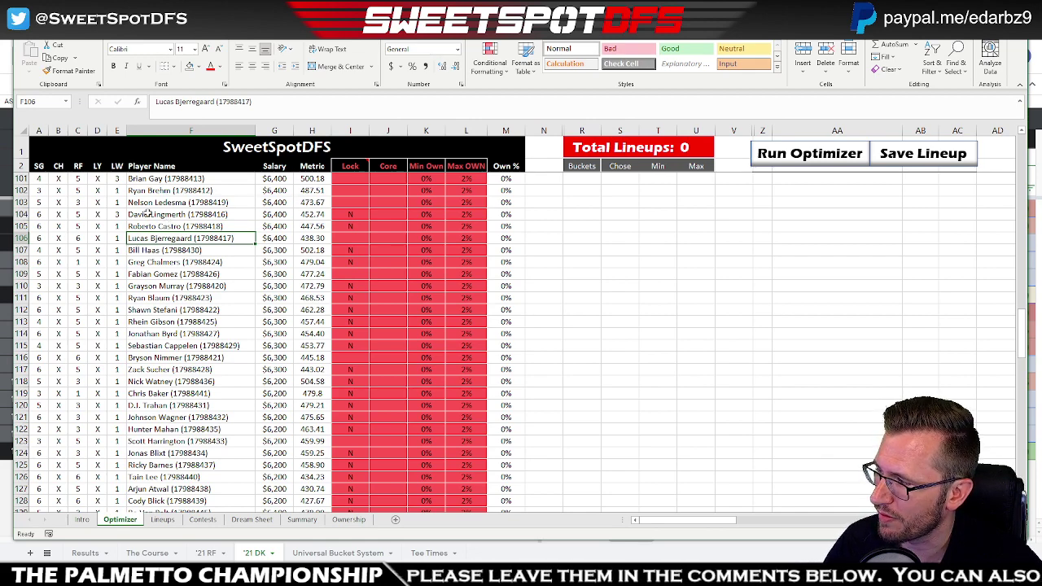
scroll(147, 215, up, 1)
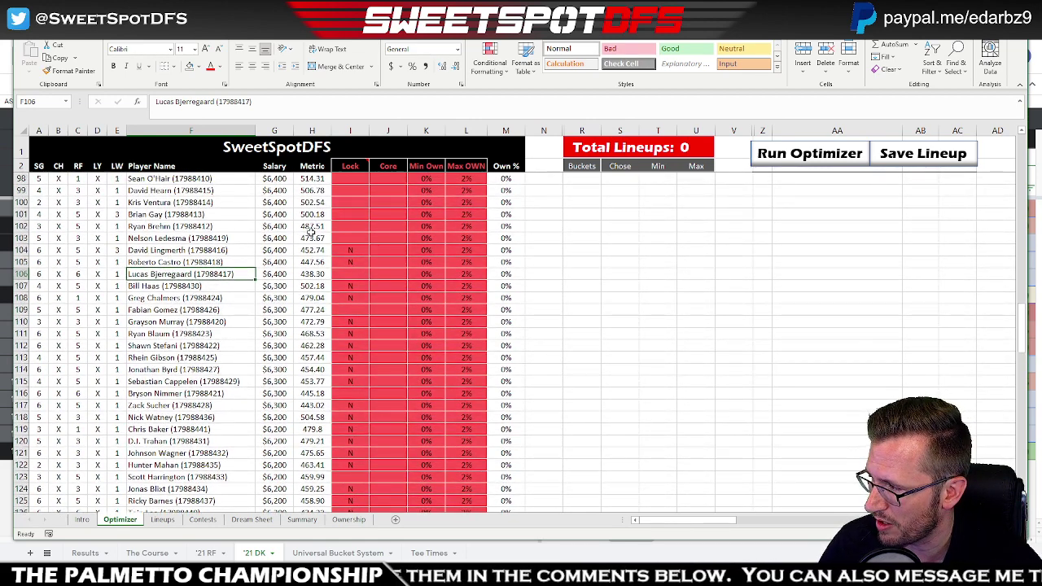
click(175, 213)
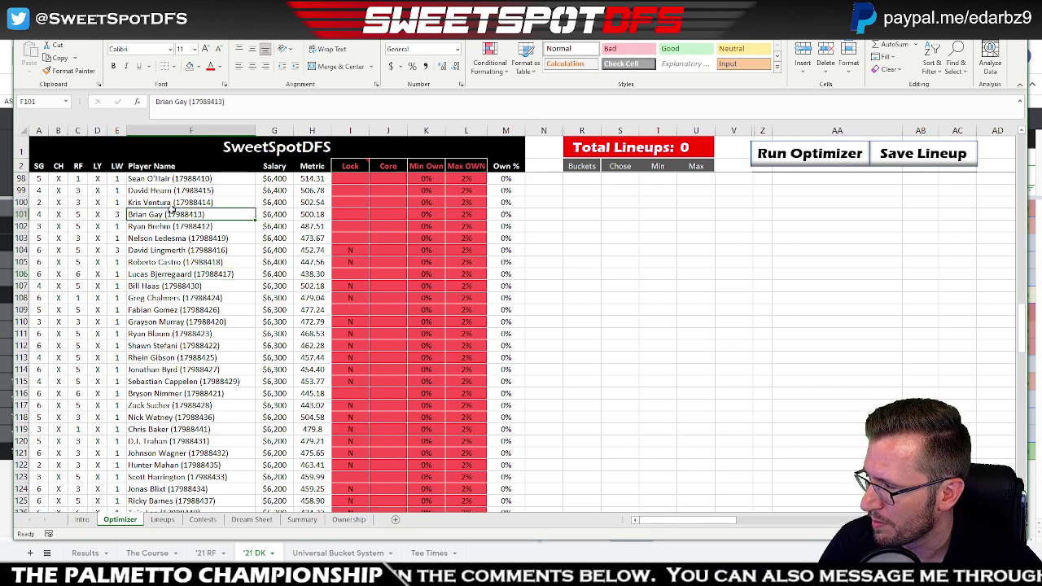
click(340, 215)
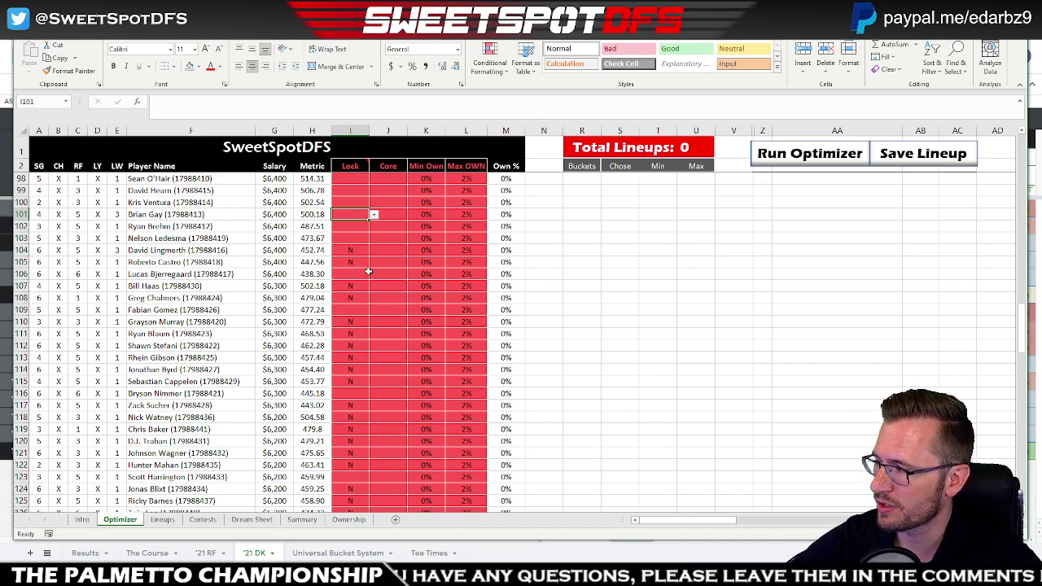
scroll(411, 258, up, 2)
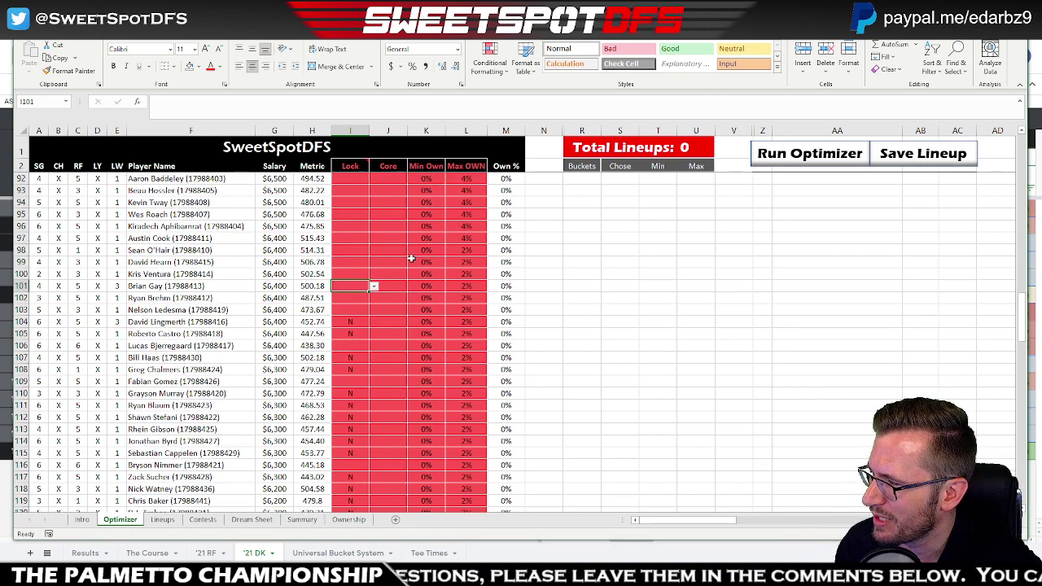
scroll(412, 258, up, 20)
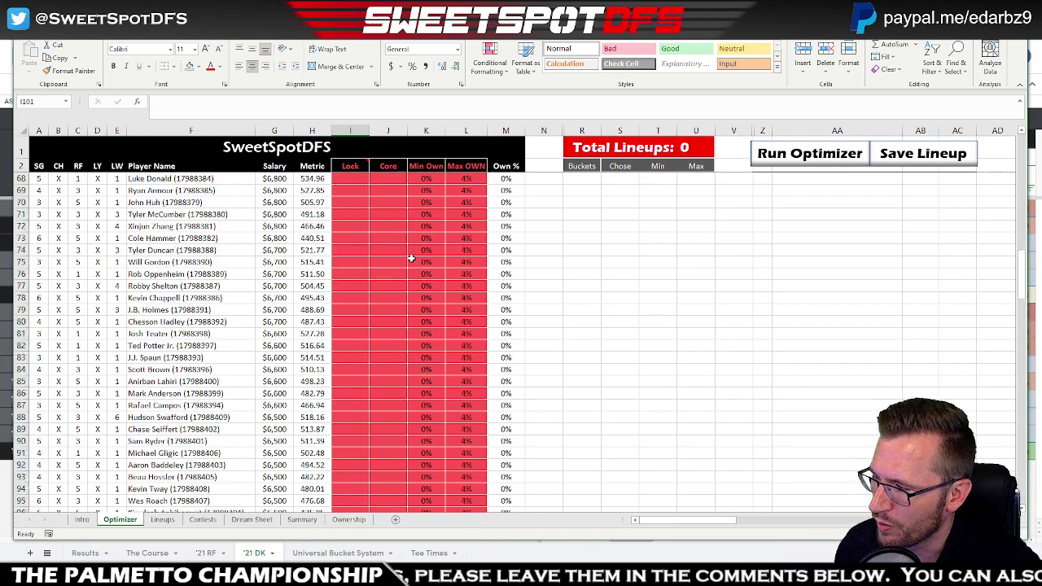
- Run the optimizer with the current Lock settings to generate a new optimal lineup
click(795, 154)
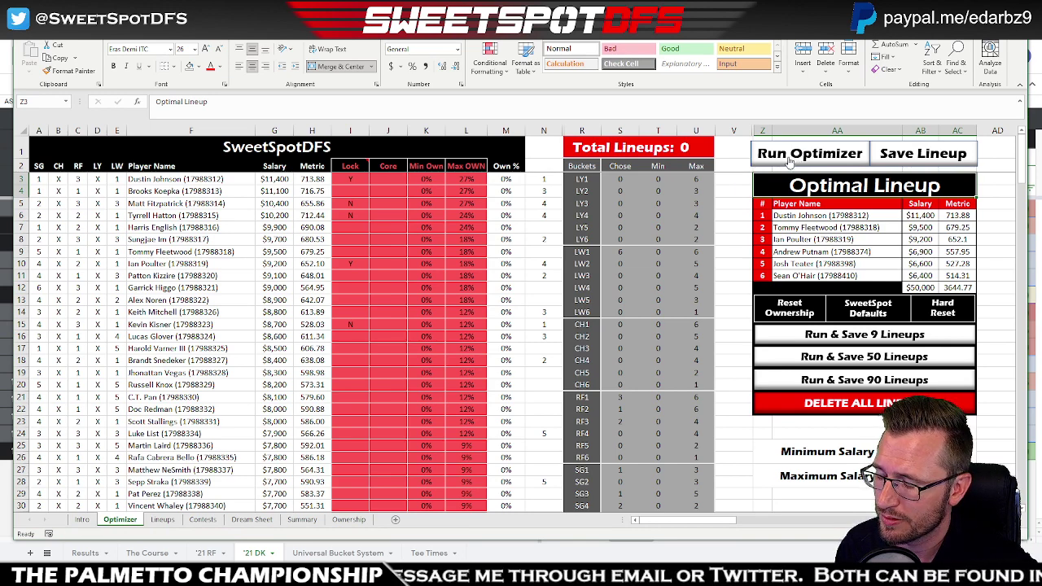
- Set the salary bucket minimums to 1 for 10k+, 9-10k and 6.5k+ and 2 for 7-8k, and set the 6.5k- maximum to 1
scroll(640, 394, down, 4)
click(661, 397)
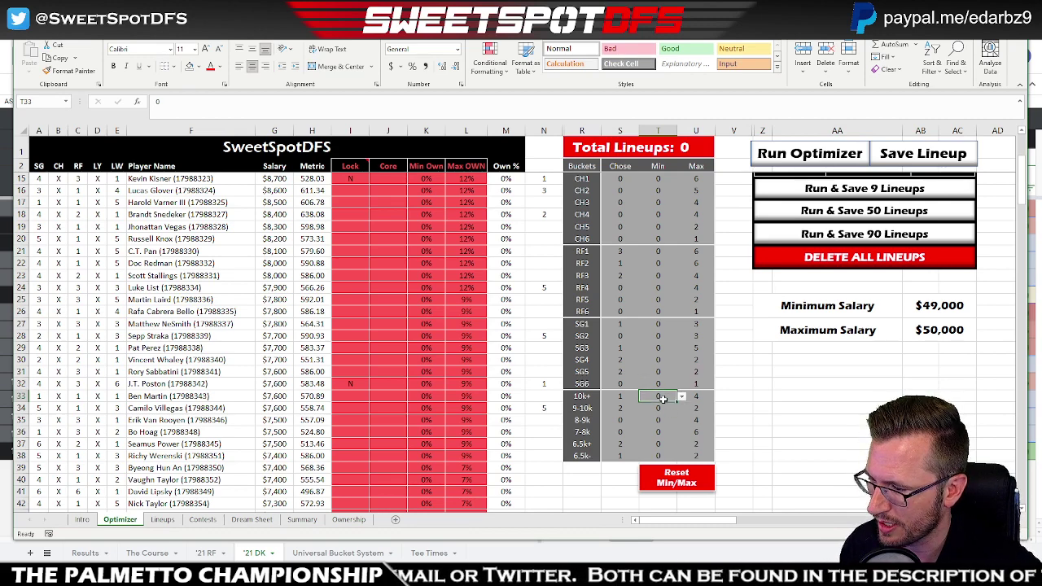
text(1)
click(661, 408)
text(1)
click(662, 421)
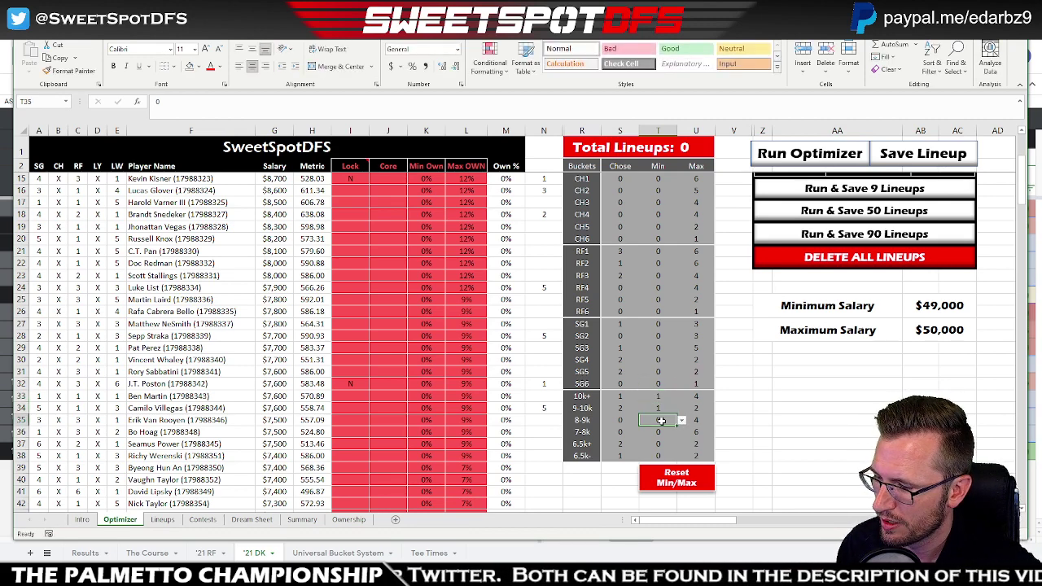
click(661, 432)
text(2)
click(664, 443)
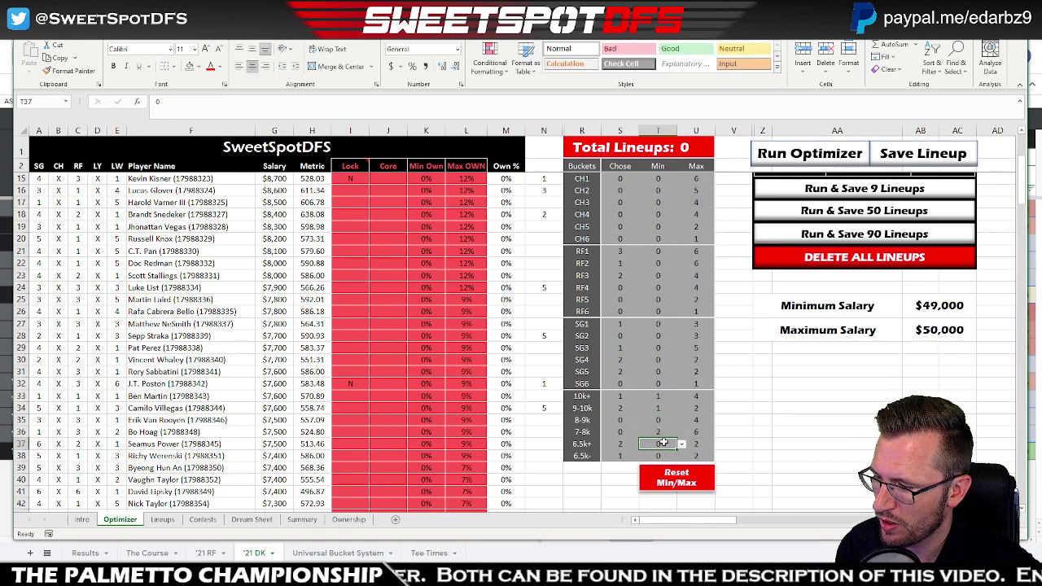
text(1)
click(686, 457)
text(1)
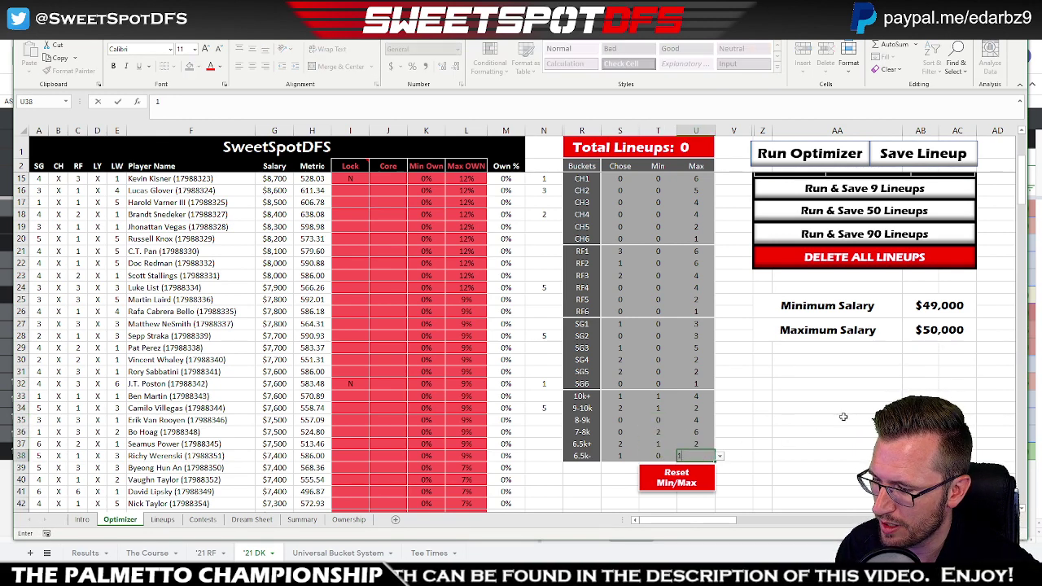
- Try a maximum of 1 for the 6.5k+ salary bucket and undo that change
key(Up)
text(1)
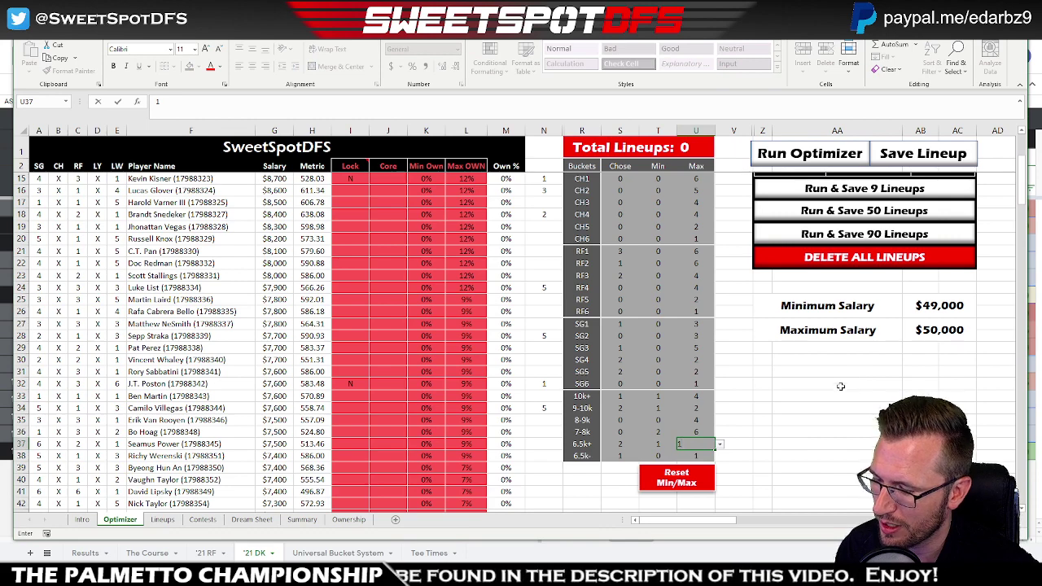
click(828, 430)
key(ctrl+z)
click(832, 405)
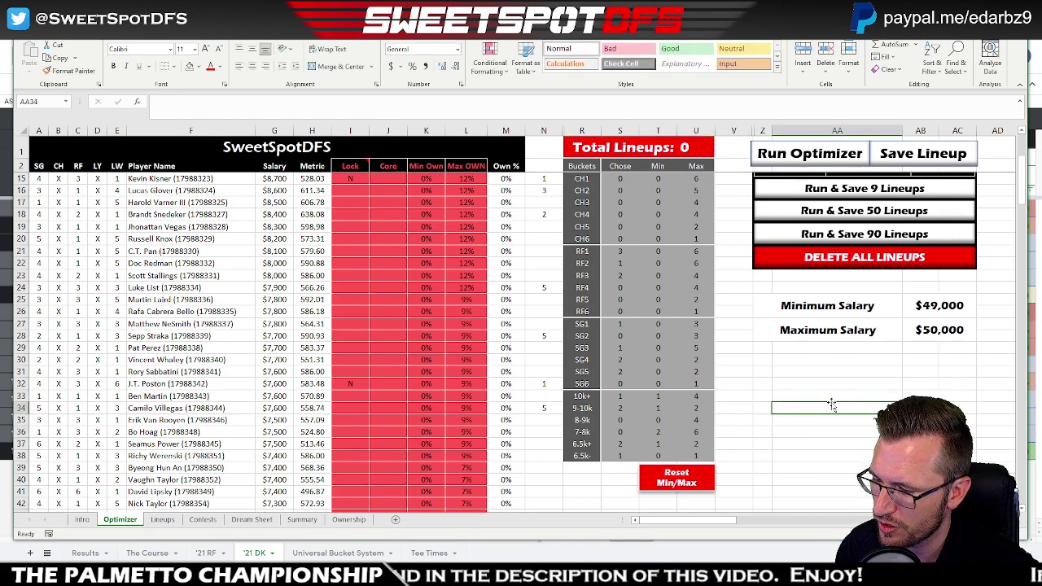
- Run the optimizer three times, saving each of the first two optimal lineups
scroll(832, 405, up, 5)
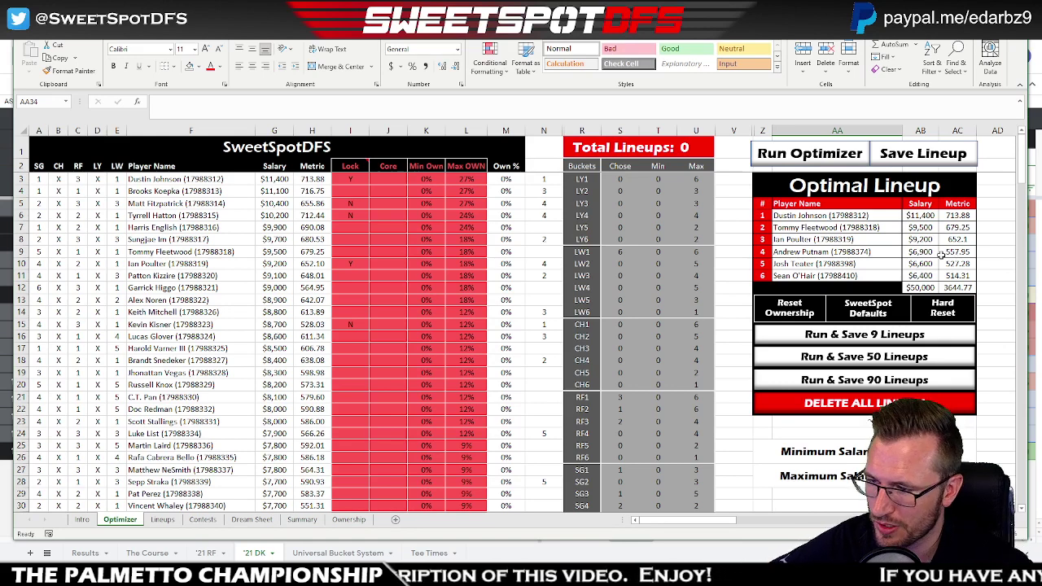
click(802, 156)
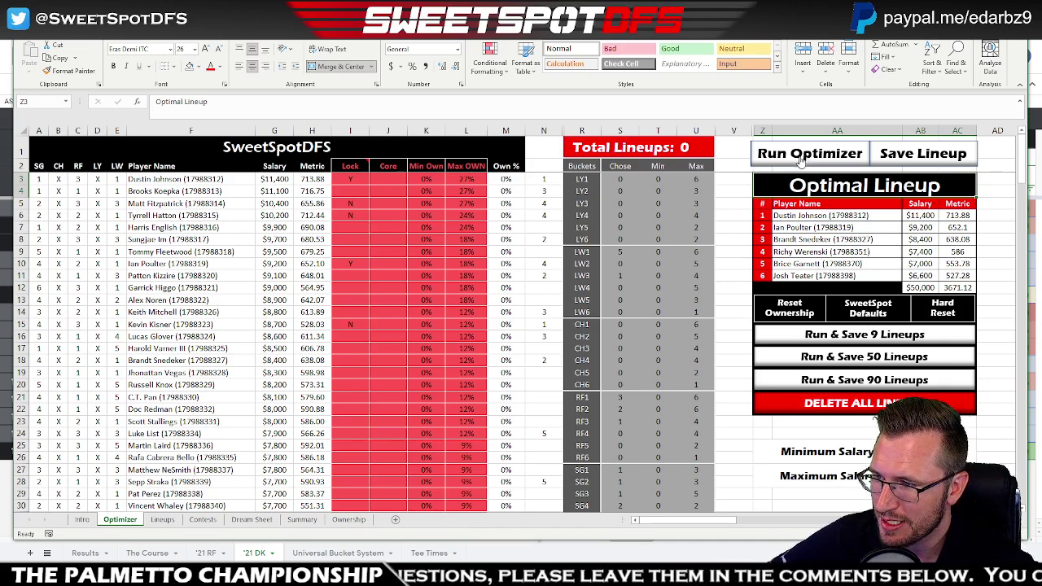
click(955, 162)
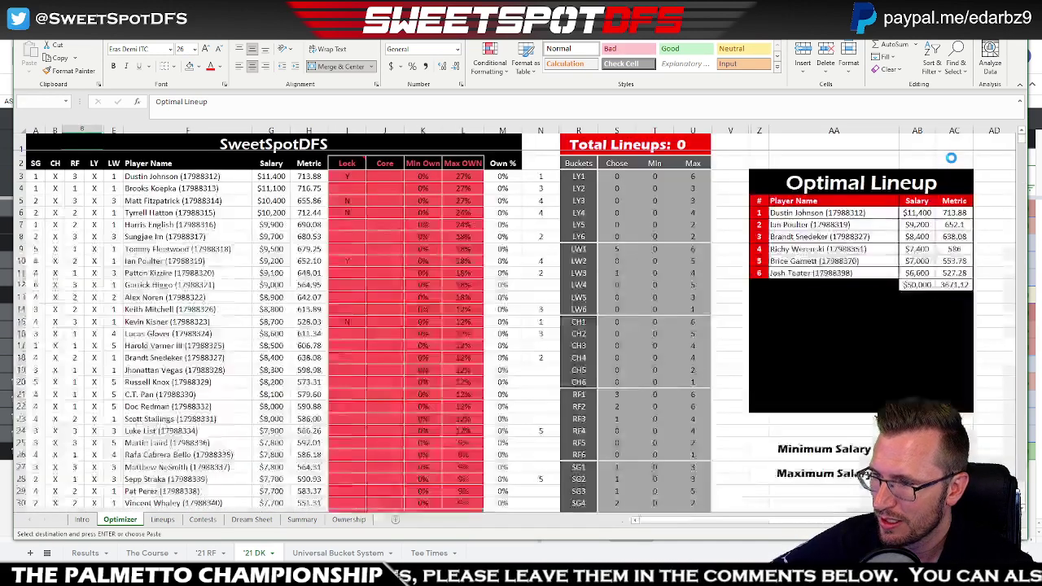
click(822, 157)
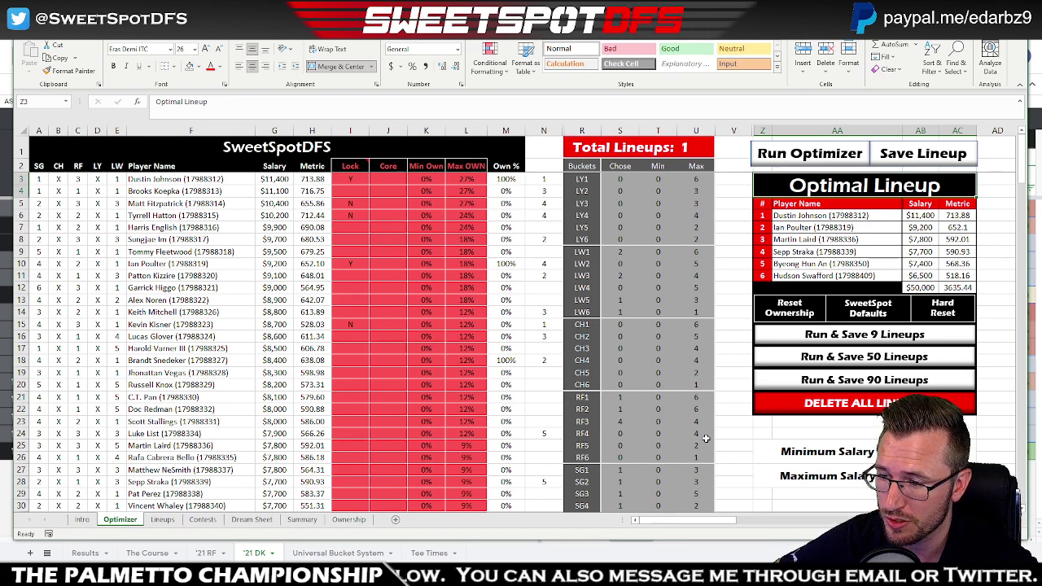
click(917, 159)
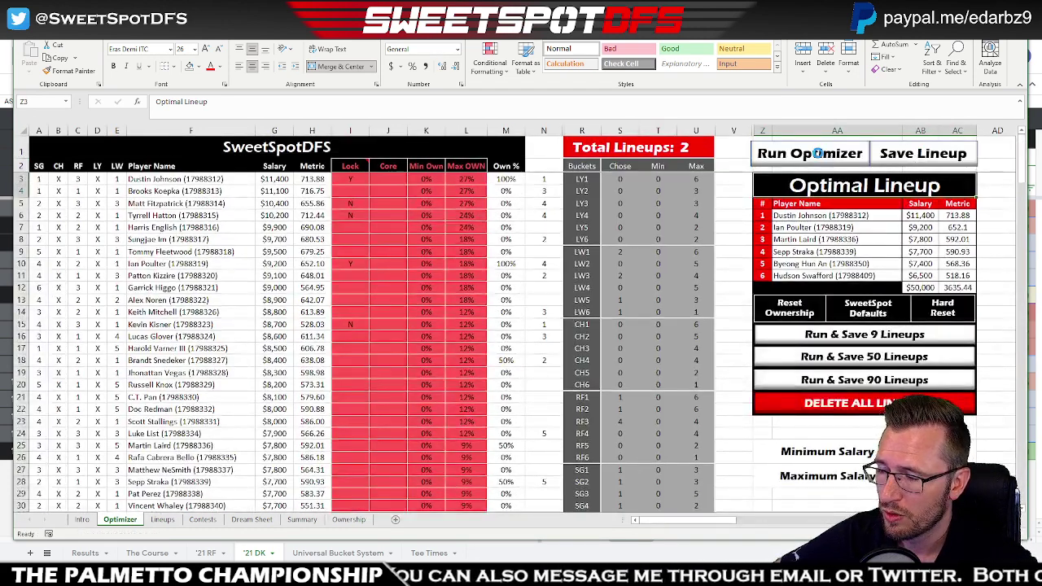
click(819, 154)
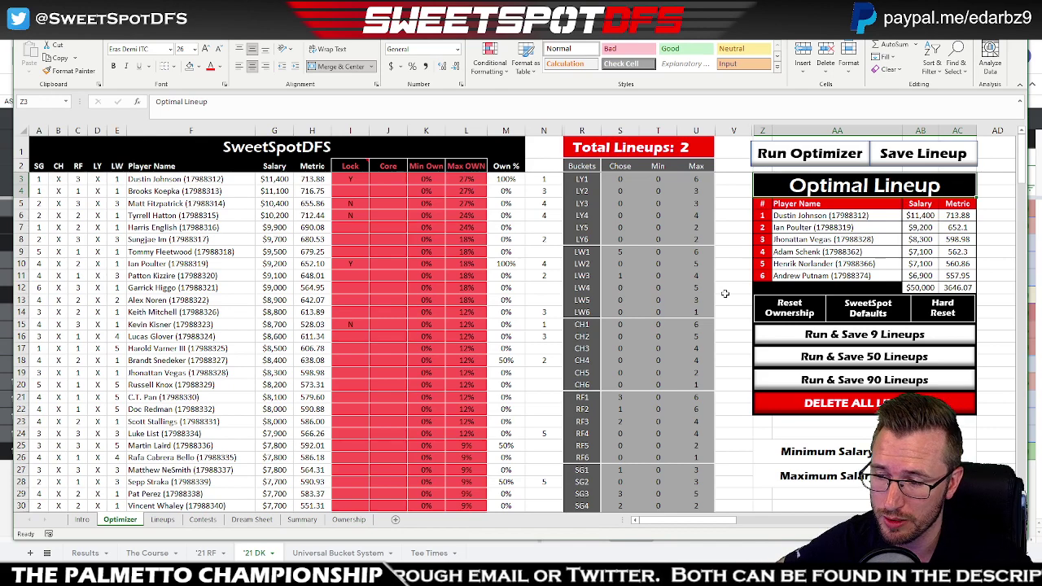
- Delete all saved lineups and check the golfers in the Google Sheets '21 DK sheet before returning to the Excel optimizer
click(847, 402)
click(552, 327)
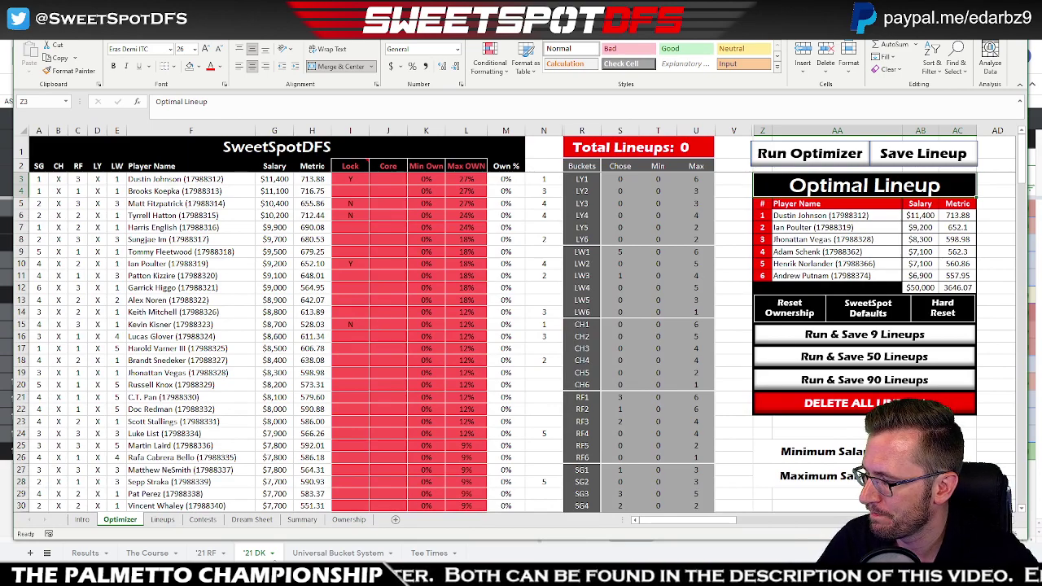
key(alt+Tab)
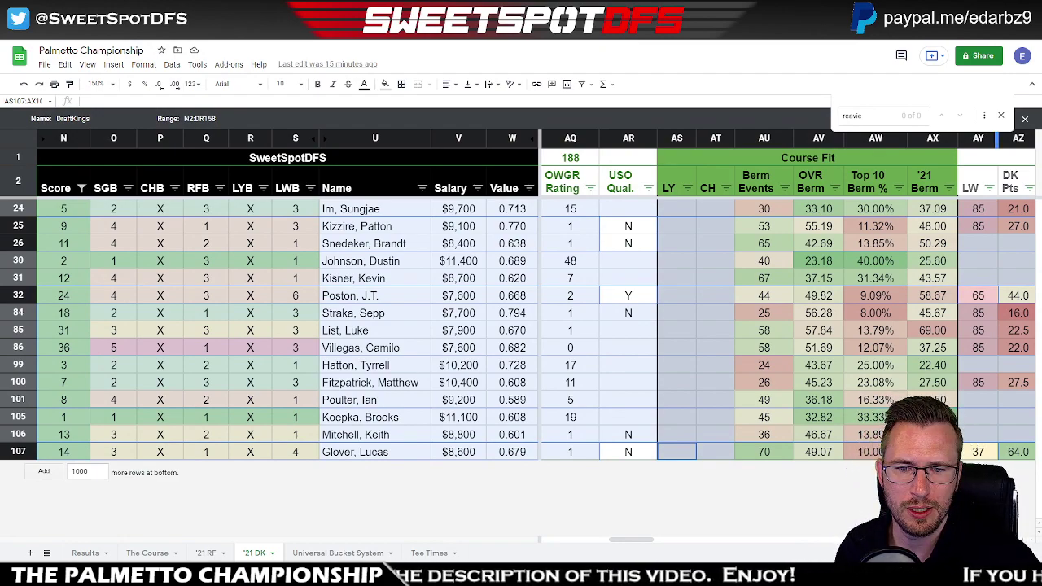
key(alt+Tab)
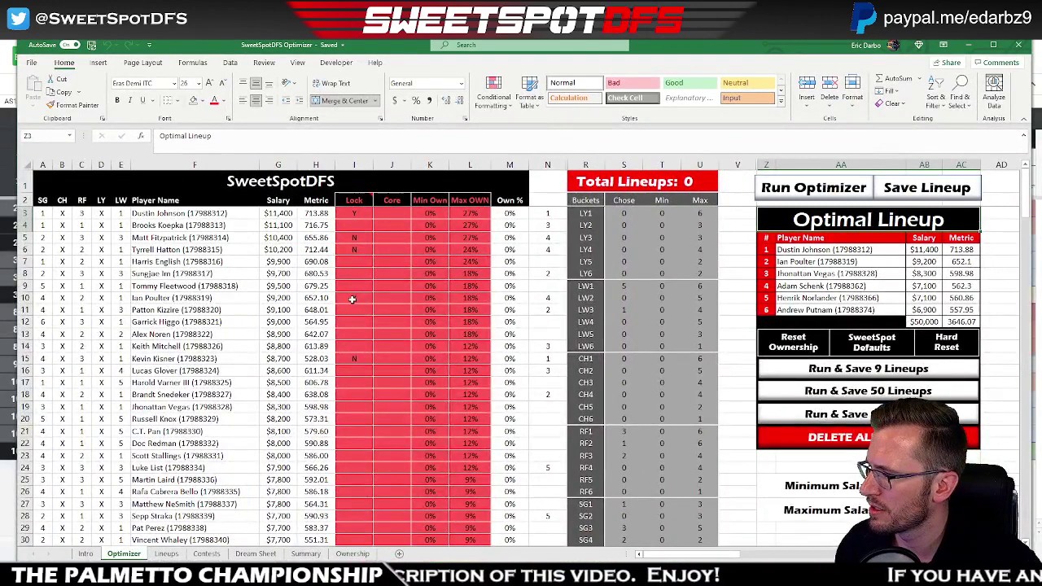
- Clear Ian Poulter's Lock value and set Sungjae Im's Lock to Y
click(351, 299)
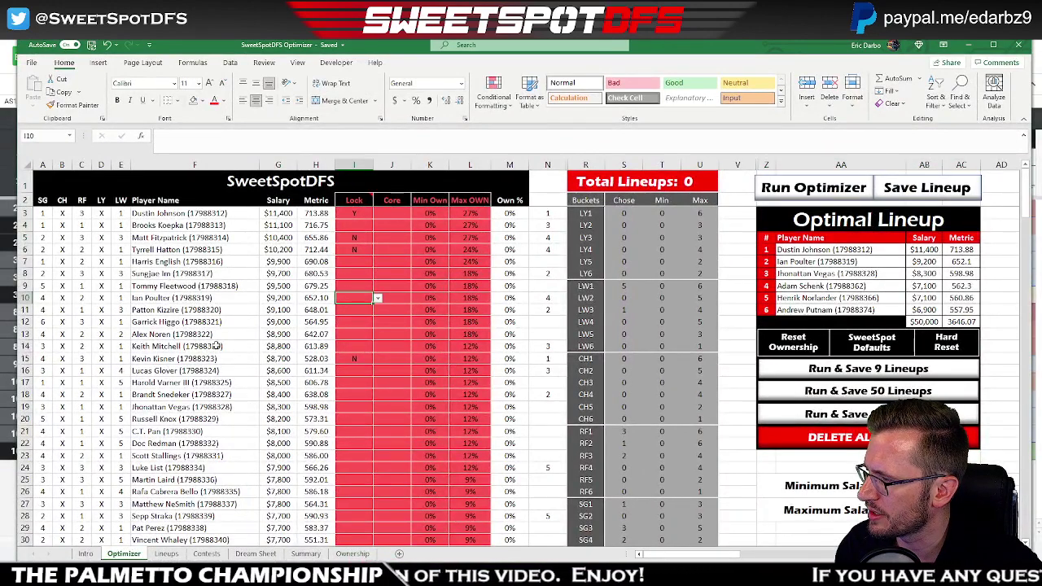
click(370, 275)
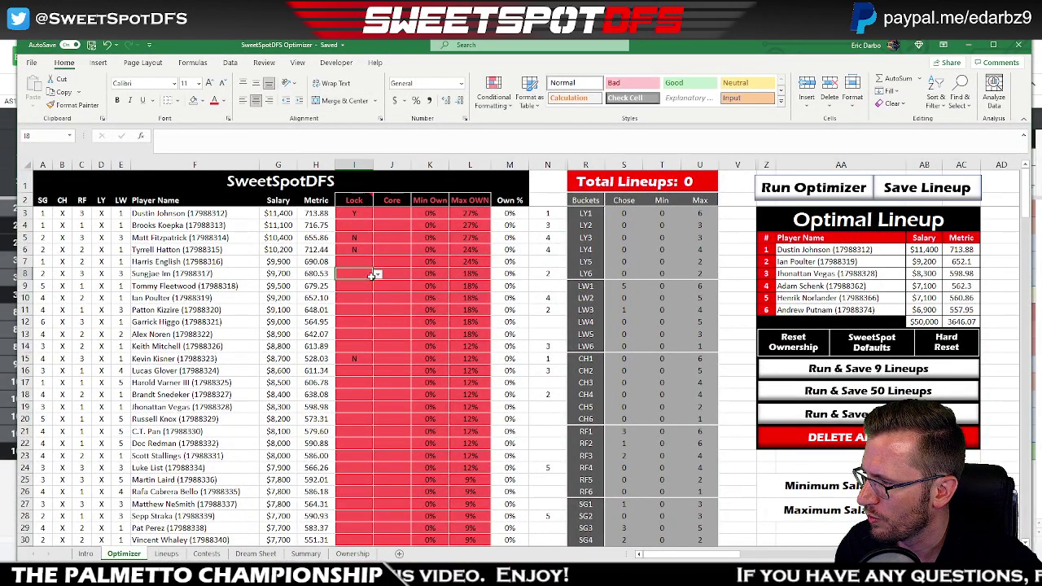
click(378, 275)
click(366, 297)
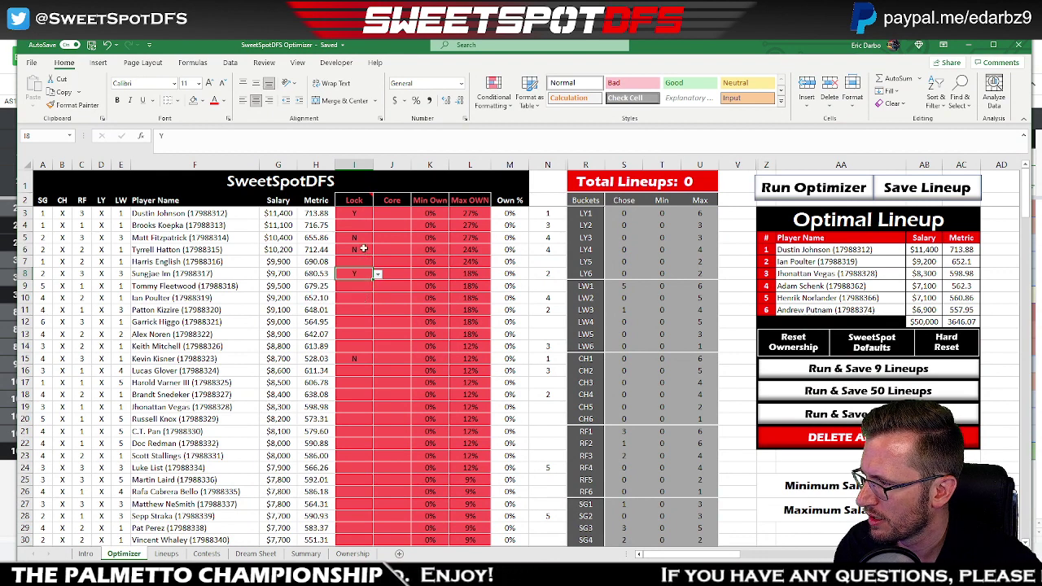
- Clear the N from the Lock cells of Matt Fitzpatrick, Tyrrell Hatton and Kevin Kisner
drag(358, 237, 362, 249)
key(Delete)
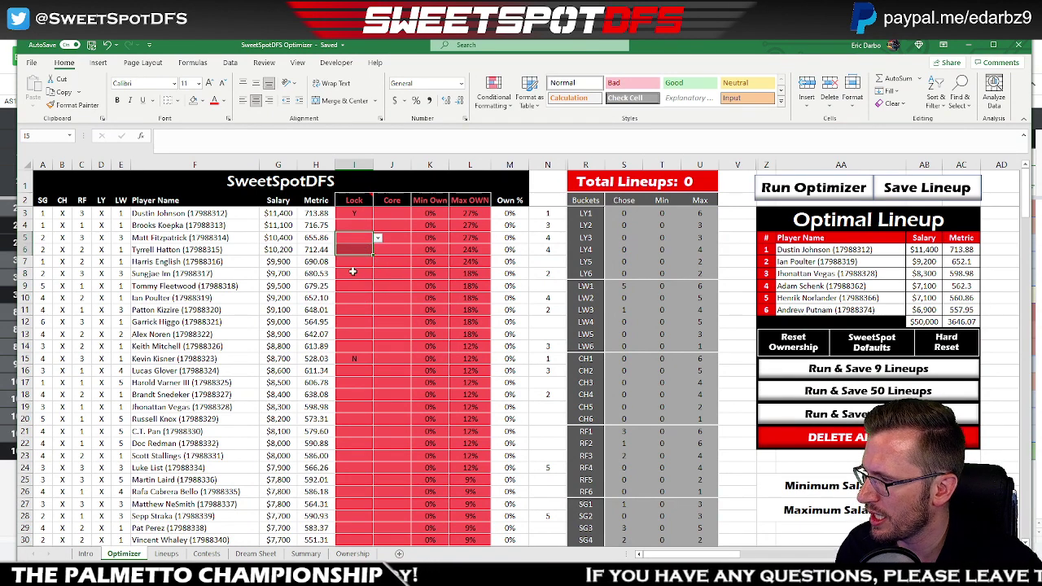
click(353, 271)
click(360, 358)
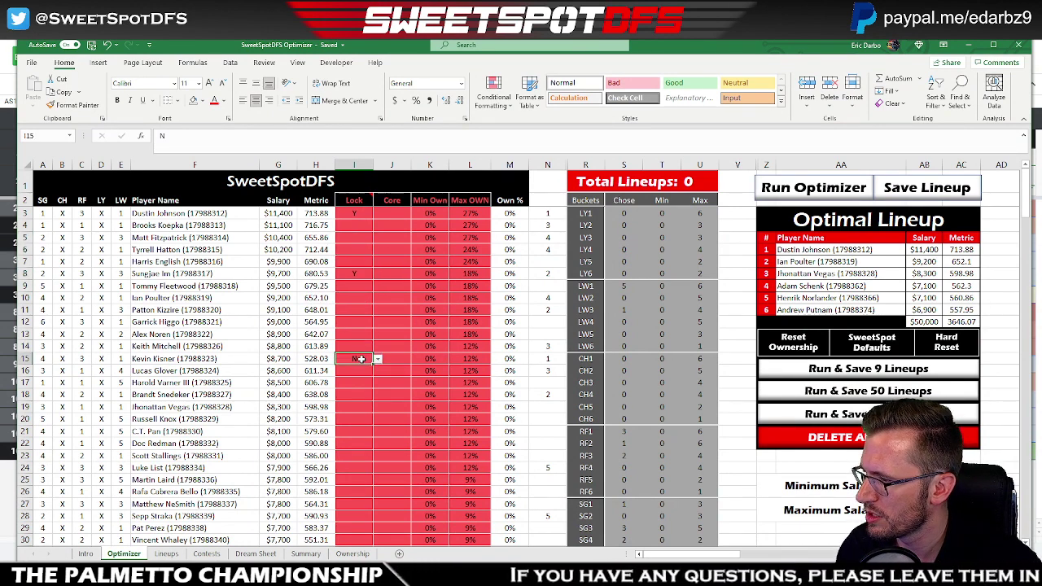
key(Delete)
- Exclude Patton Kizzire and Brandt Snedeker by setting their Lock to N, and rerun the optimizer
click(358, 309)
click(378, 310)
click(348, 339)
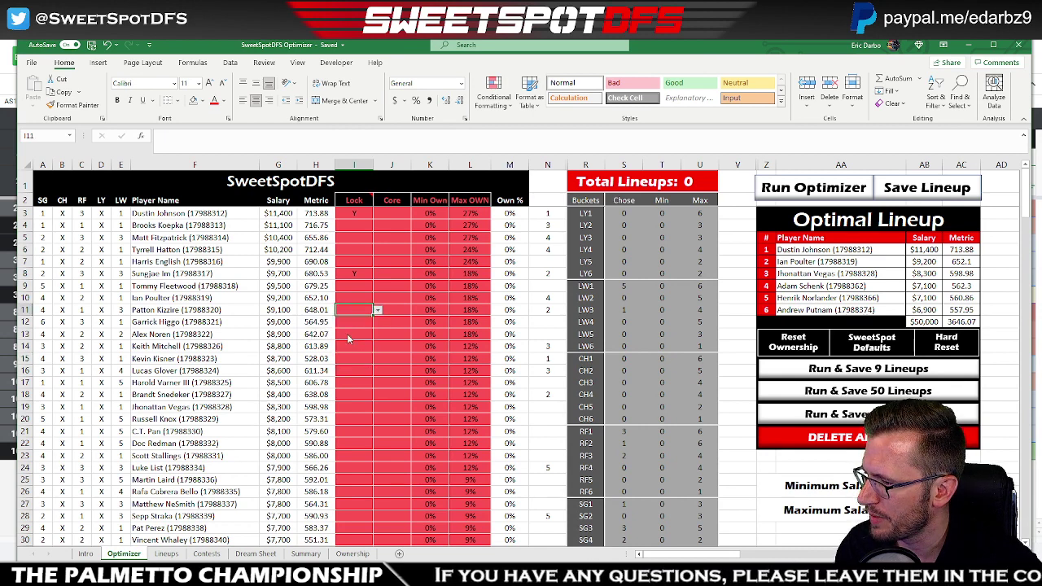
click(353, 396)
click(378, 394)
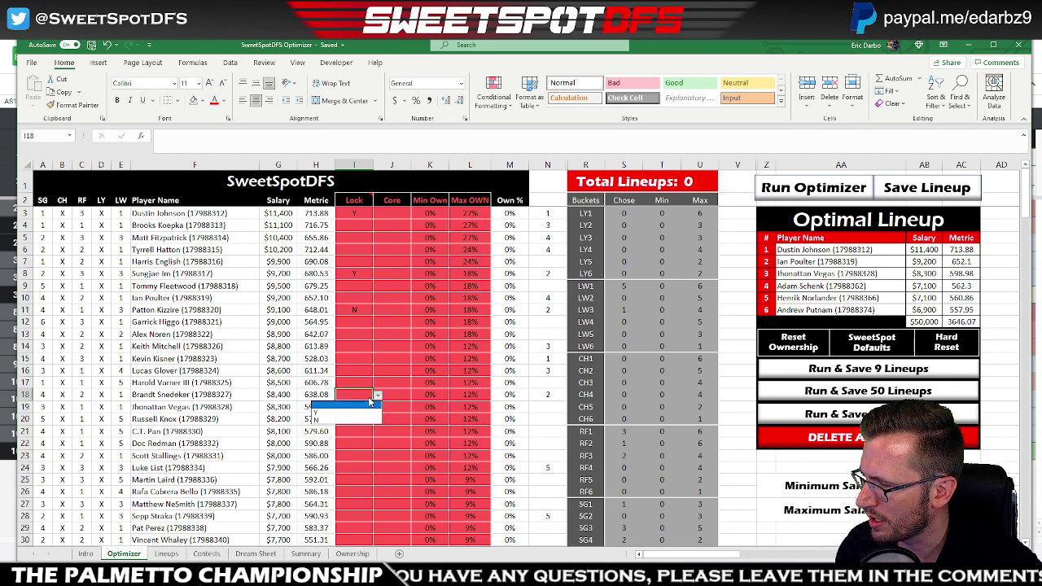
click(317, 419)
click(354, 443)
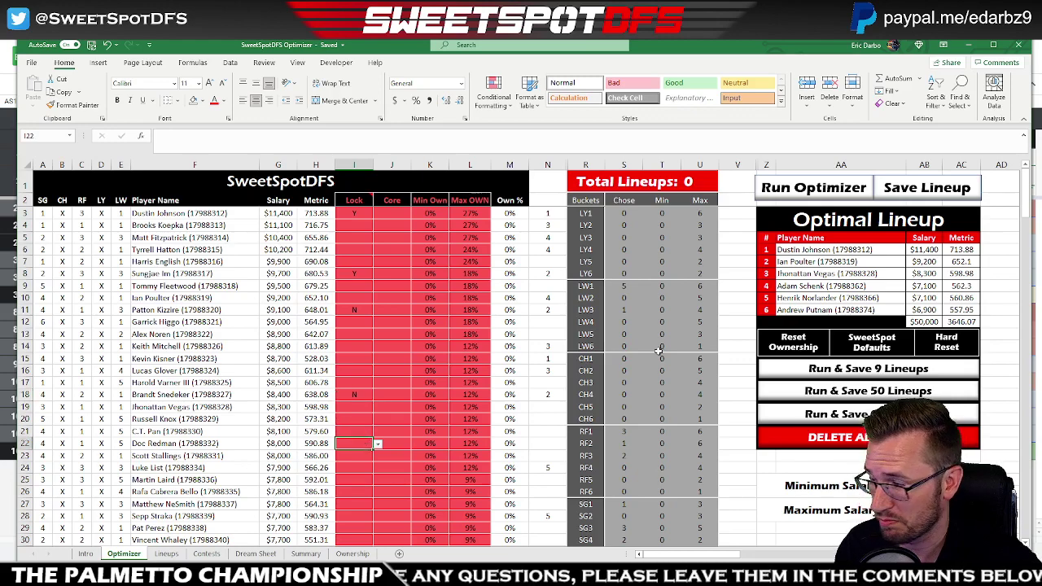
click(821, 187)
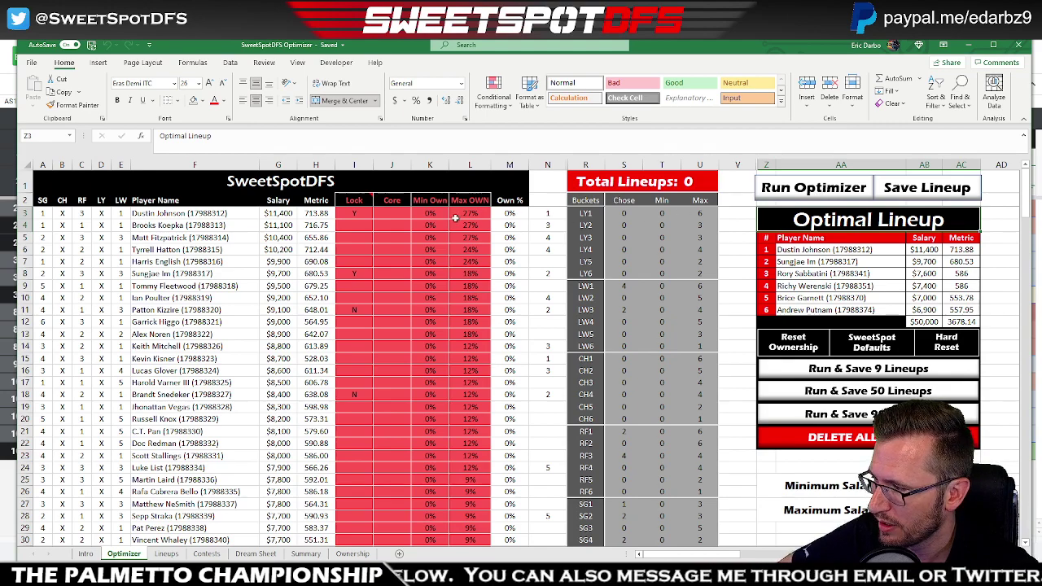
- Compare the optimal lineup with the golfers' stats in the Google Sheets '21 DK sheet, ending back in the Excel optimizer
key(alt+Tab)
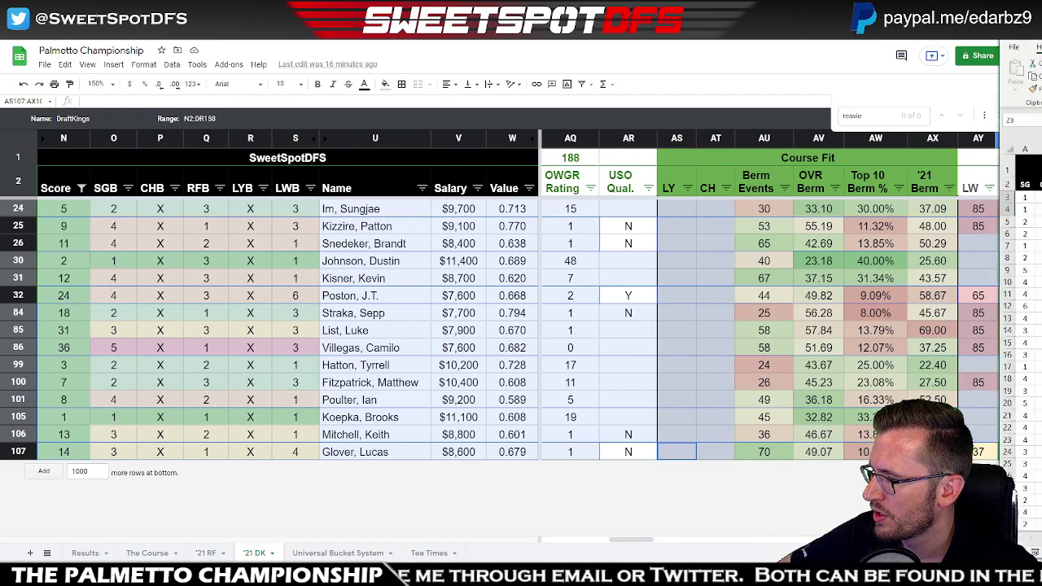
key(alt+Tab)
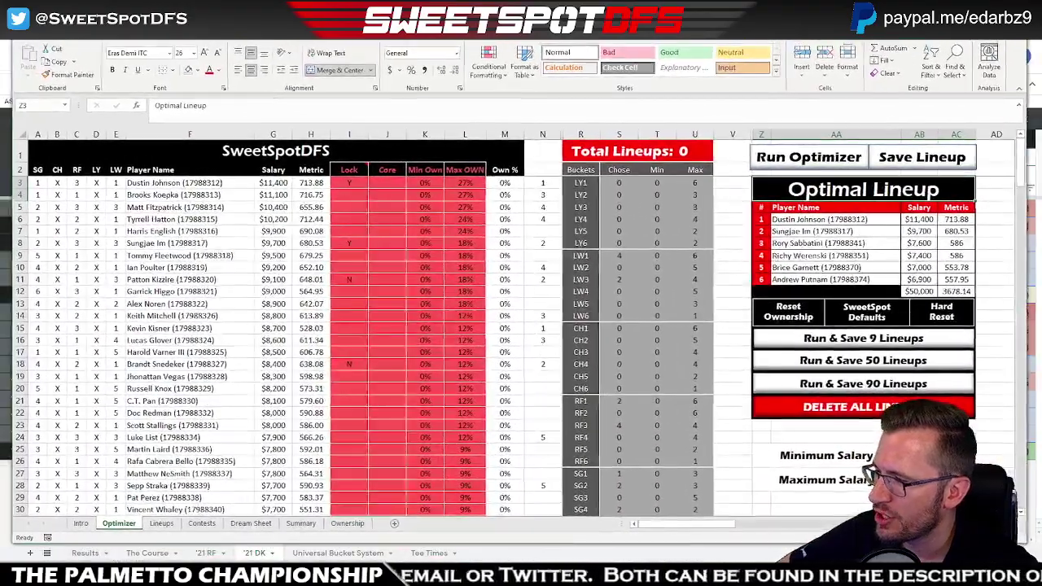
key(alt+Tab)
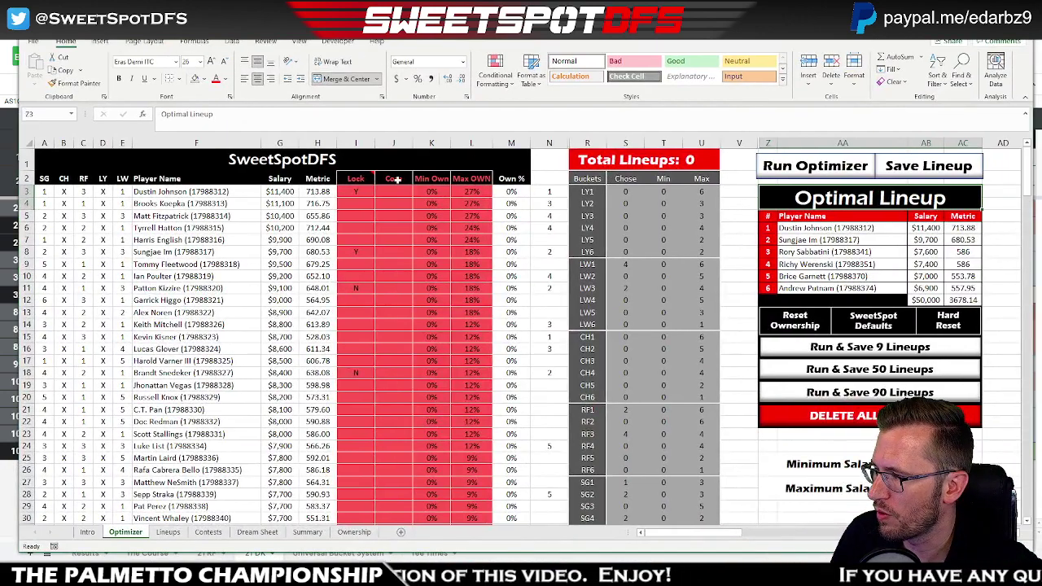
- Clear the Lock values for Dustin Johnson, J.T. Poston and Sungjae Im
click(356, 192)
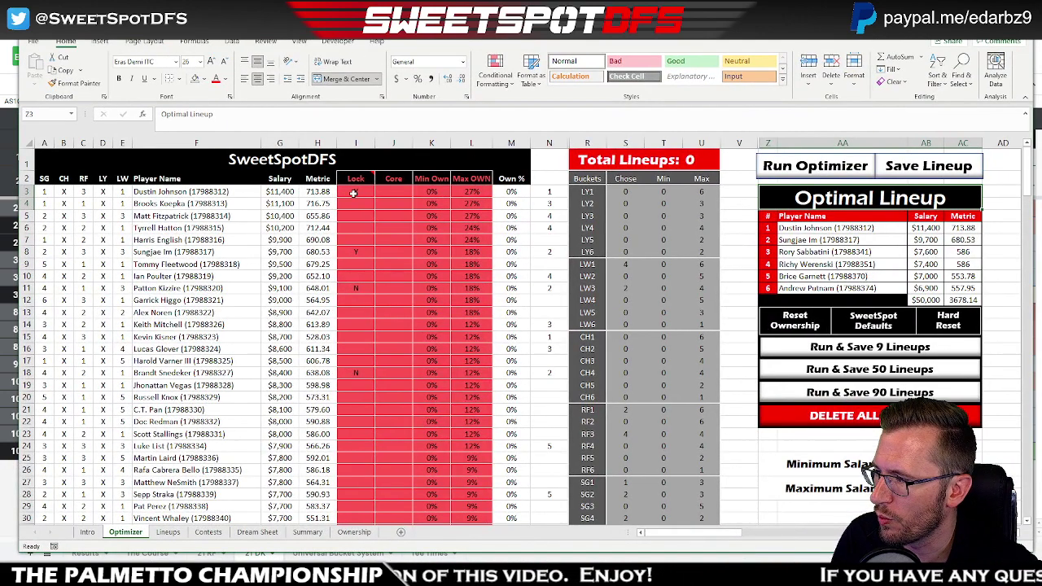
key(Delete)
click(356, 289)
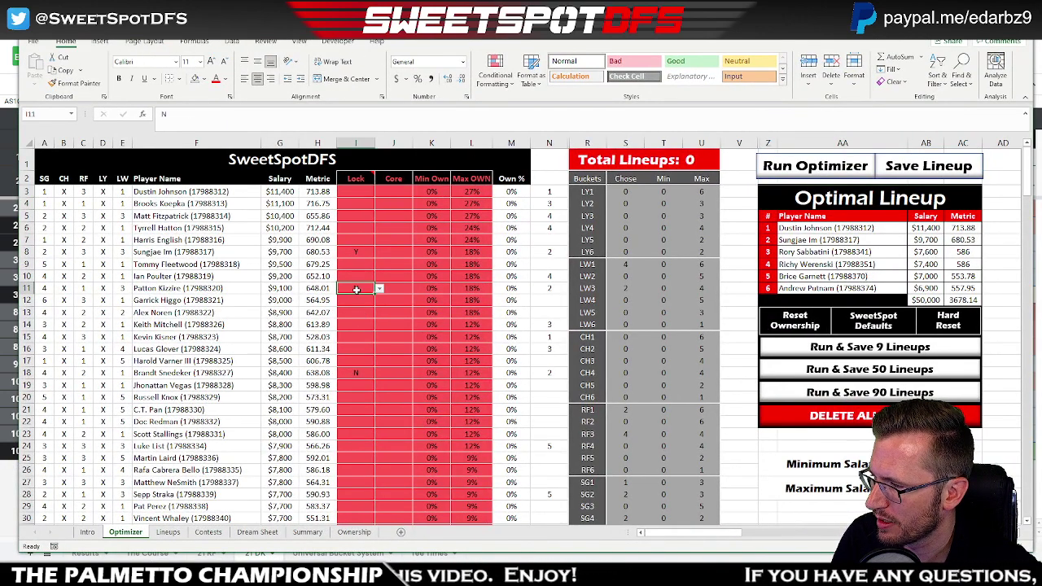
scroll(356, 289, down, 3)
click(355, 433)
key(Delete)
scroll(358, 382, up, 3)
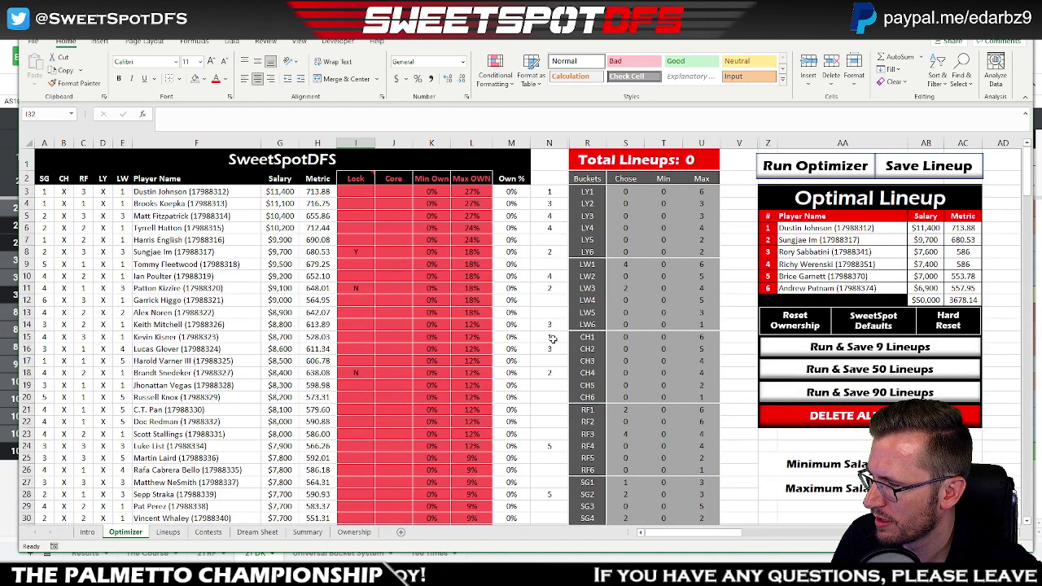
click(358, 251)
key(Delete)
- Set Brooks Koepka's Lock to Y and clear the Lock cells from Patton Kizzire through Brandt Snedeker
click(355, 205)
click(380, 205)
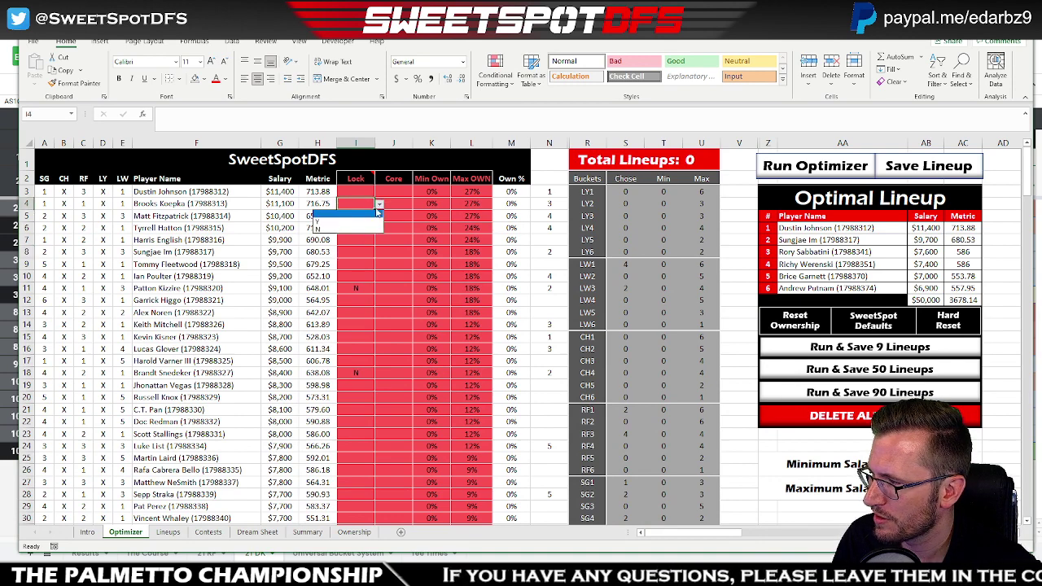
click(361, 222)
drag(359, 279, 383, 389)
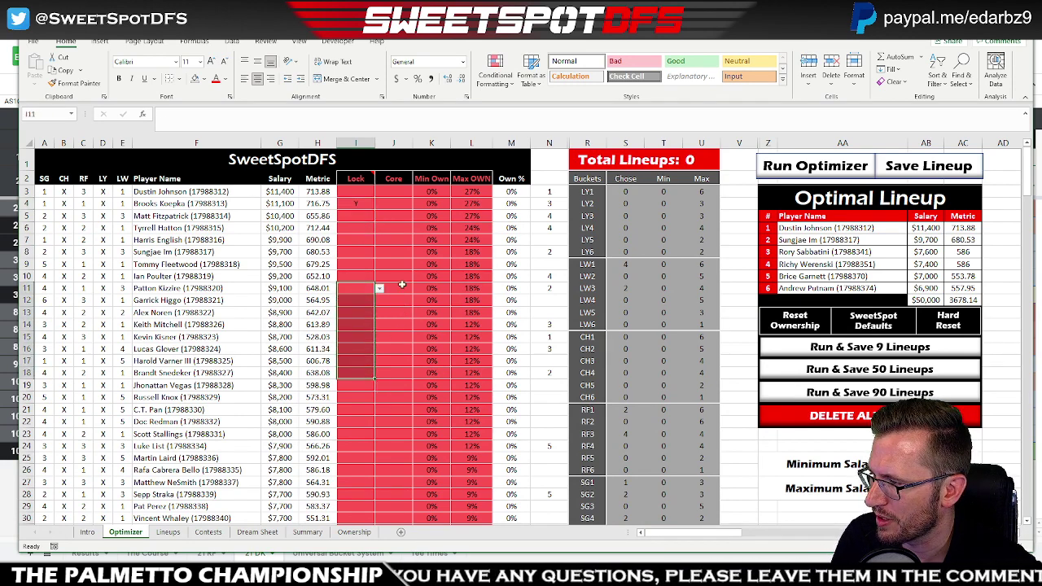
click(402, 264)
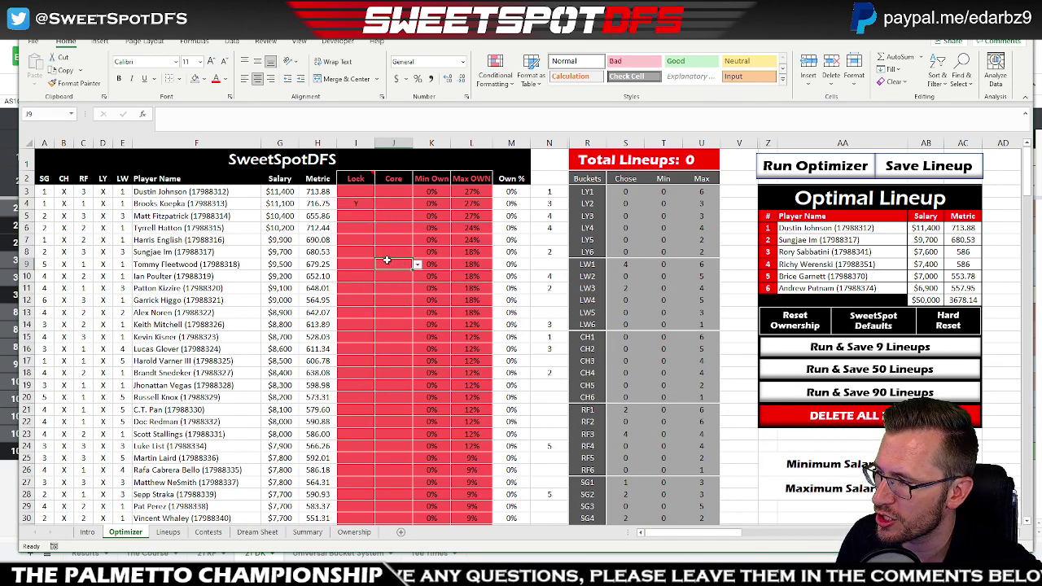
- Lock Sungjae Im into the lineup with Y
click(364, 252)
click(380, 253)
click(358, 269)
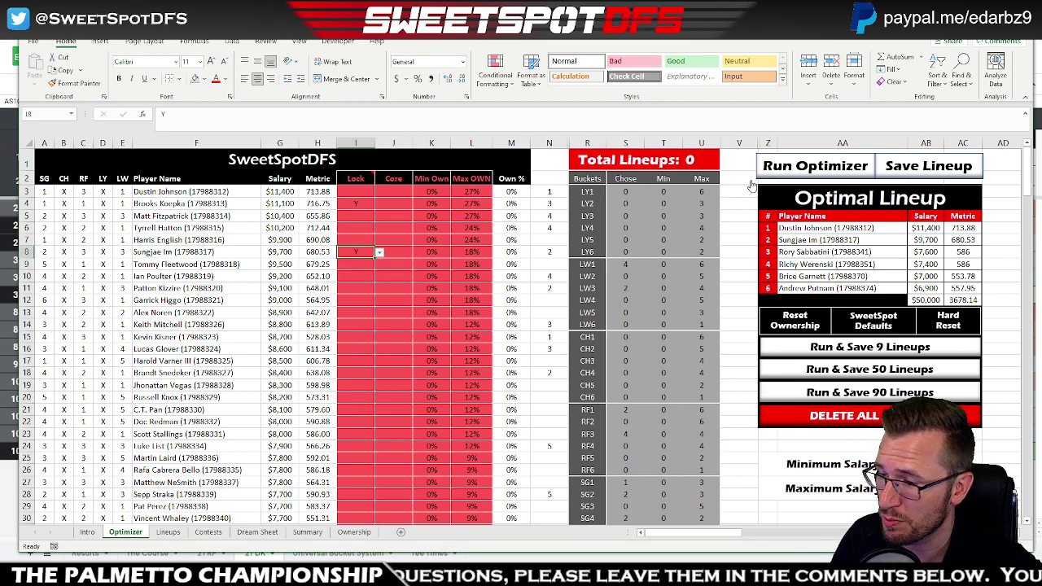
- Run the optimizer with Brooks Koepka and Sungjae Im locked, and check the Hatton, Koepka and Mitchell rows in the Google Sheets '21 DK sheet
click(811, 166)
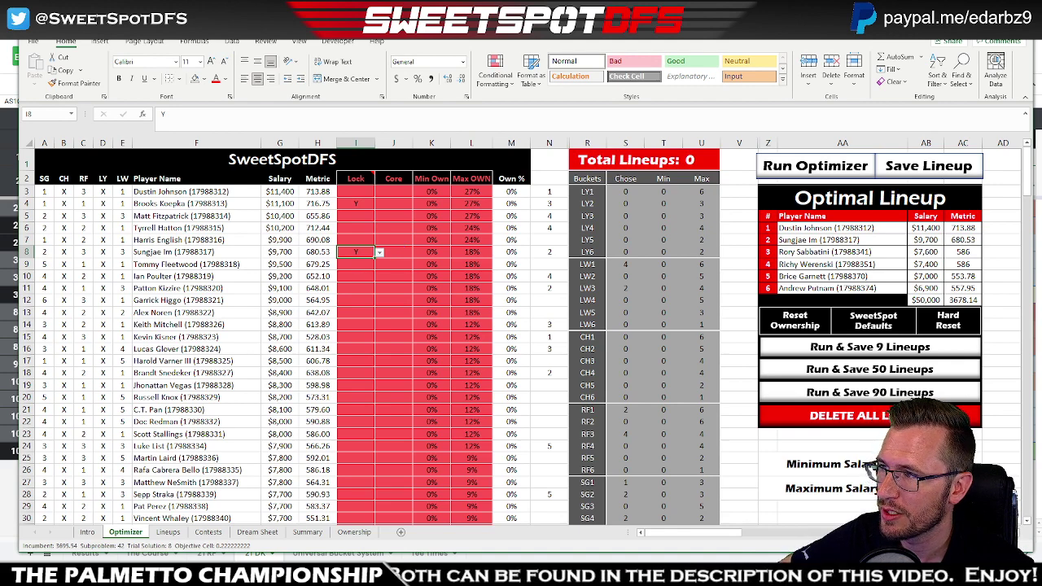
key(alt+Tab)
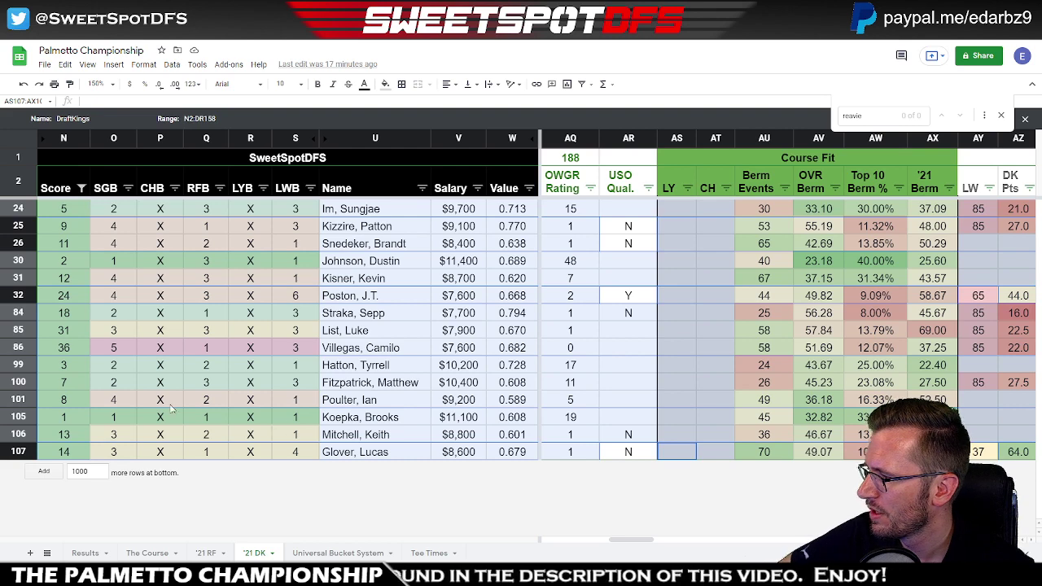
click(372, 368)
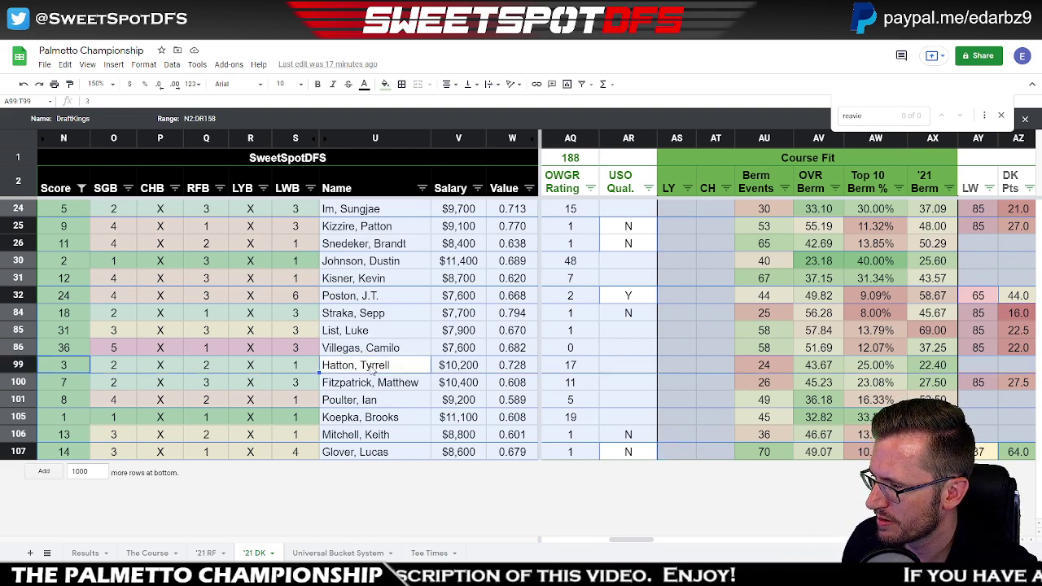
click(364, 420)
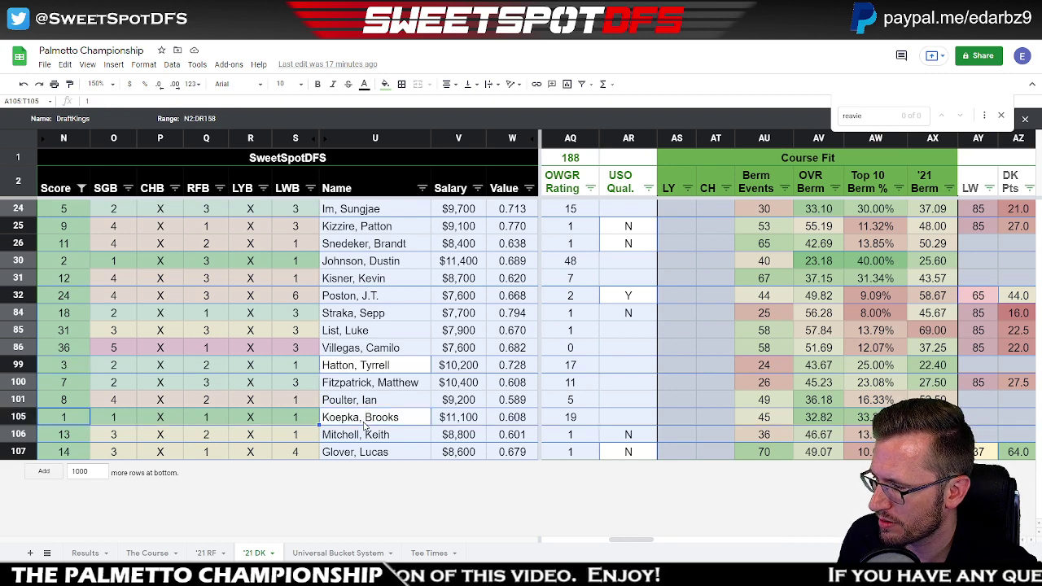
click(364, 424)
click(351, 439)
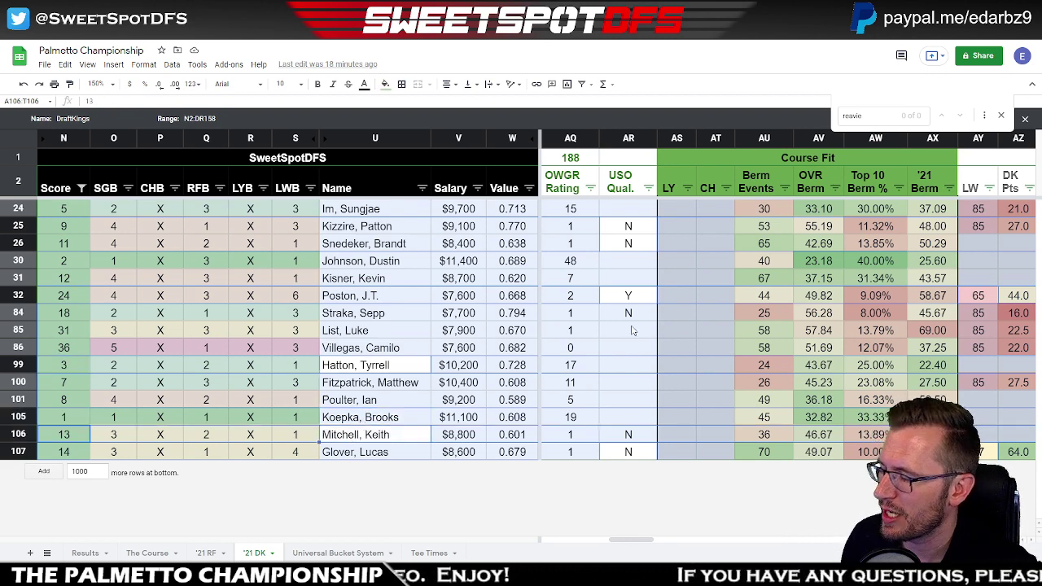
key(alt+Tab)
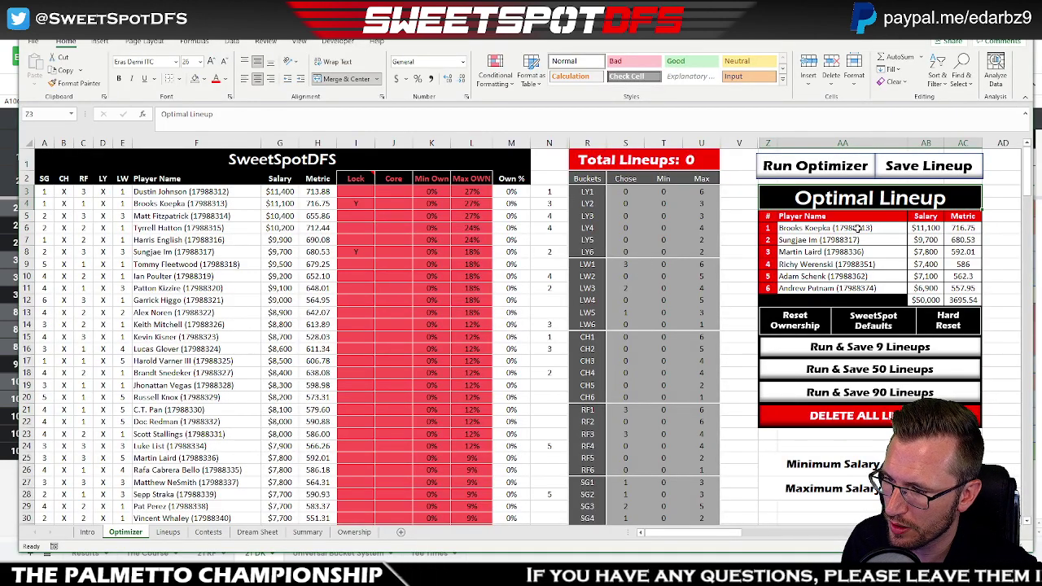
- Review the golfers in the optimal lineup and clear the Lock cells from Brooks Koepka through Tommy Fleetwood
drag(857, 229, 864, 289)
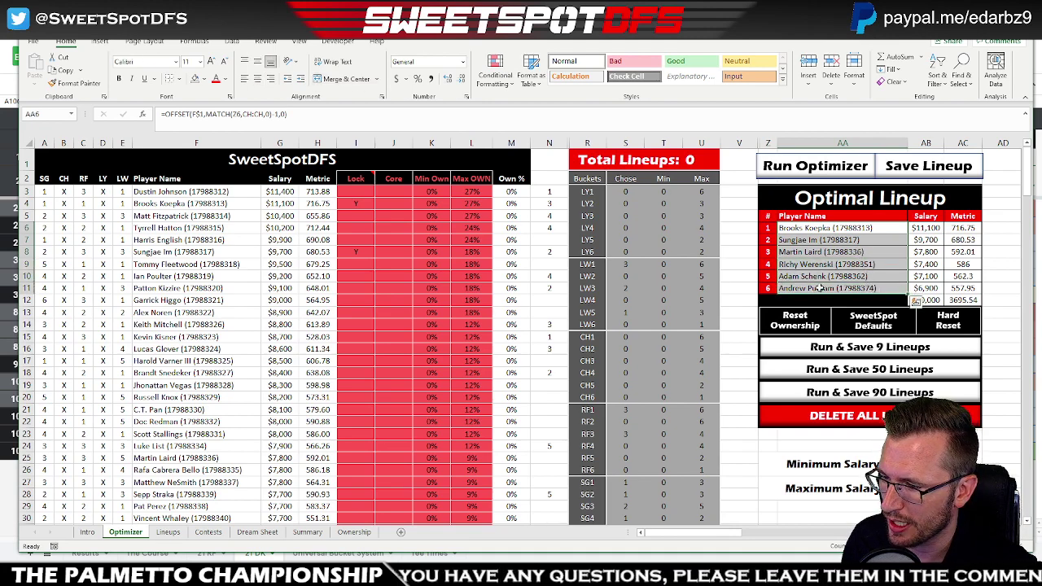
drag(363, 204, 368, 264)
key(Delete)
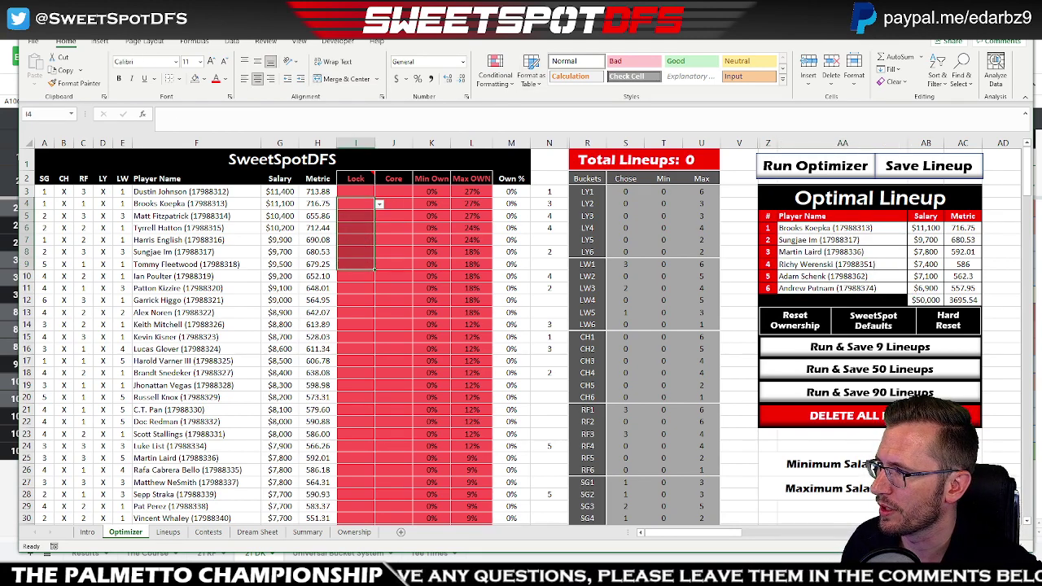
- Compare the Sungjae Im lineup's lower-salaried golfers with the stats in the Google Sheets '21 DK sheet, ending back in the Excel optimizer
key(alt+Tab)
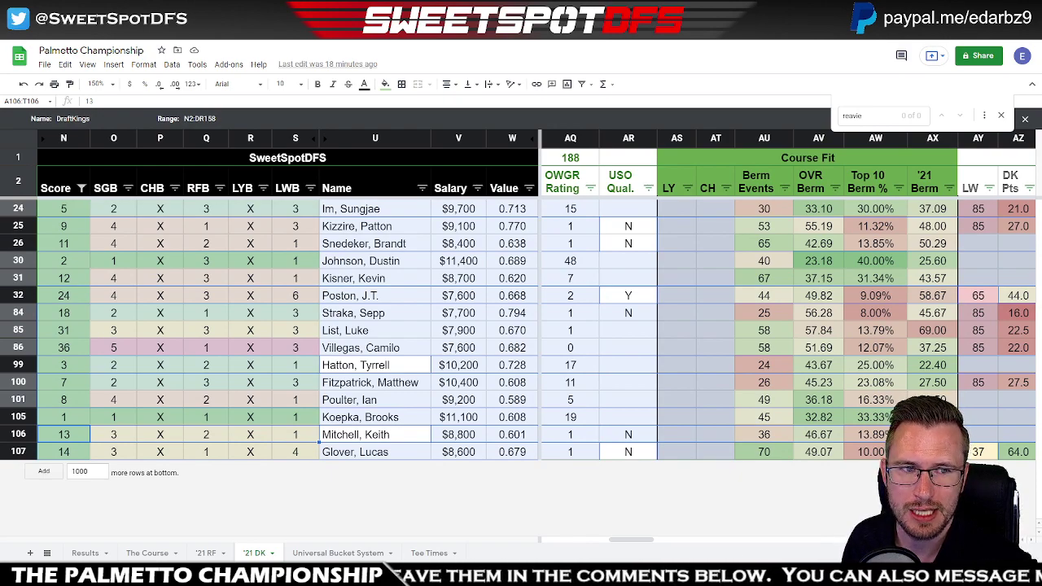
key(alt+Tab)
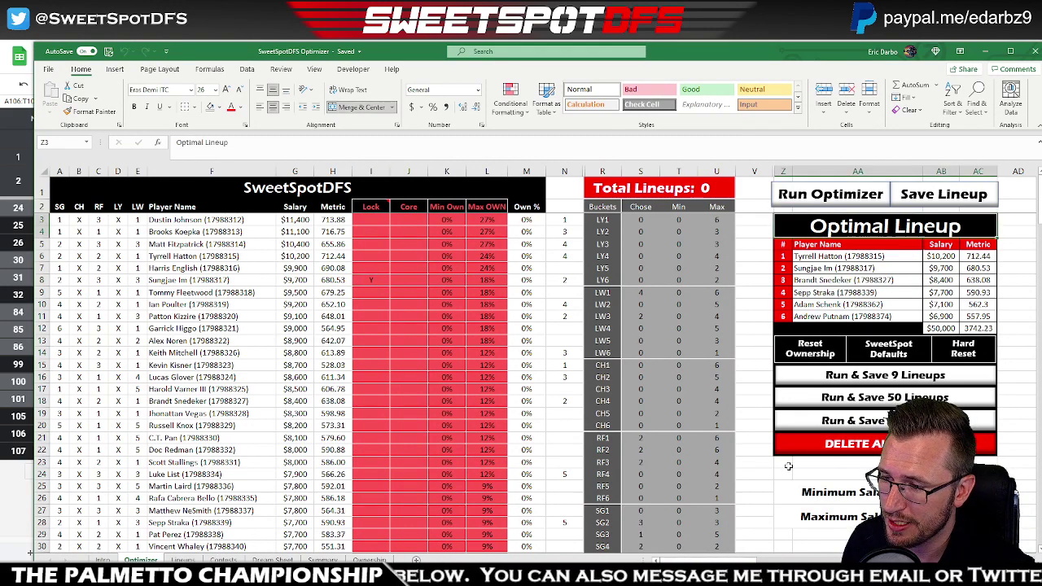
drag(852, 292, 852, 310)
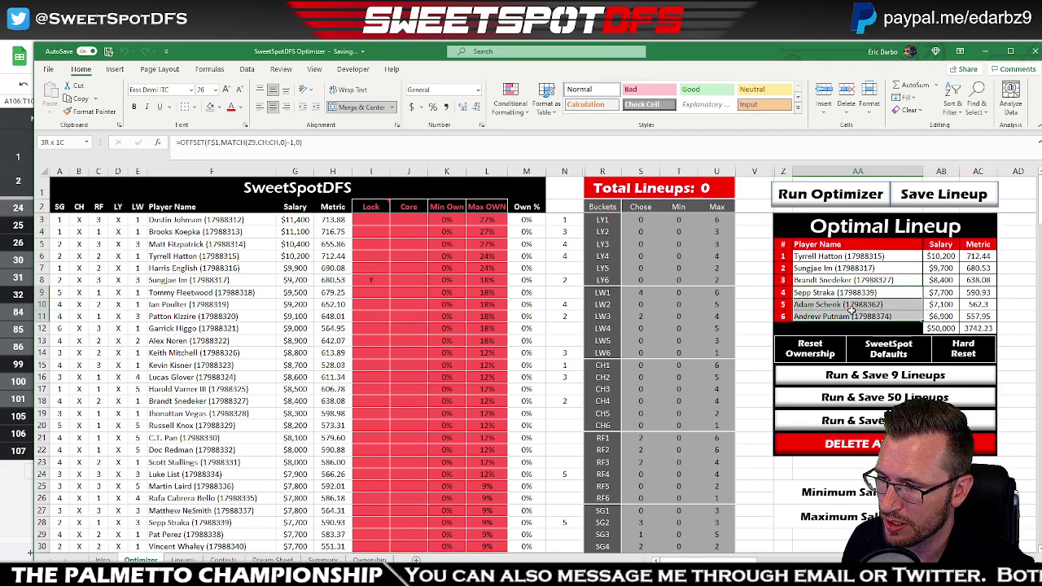
key(alt+Tab)
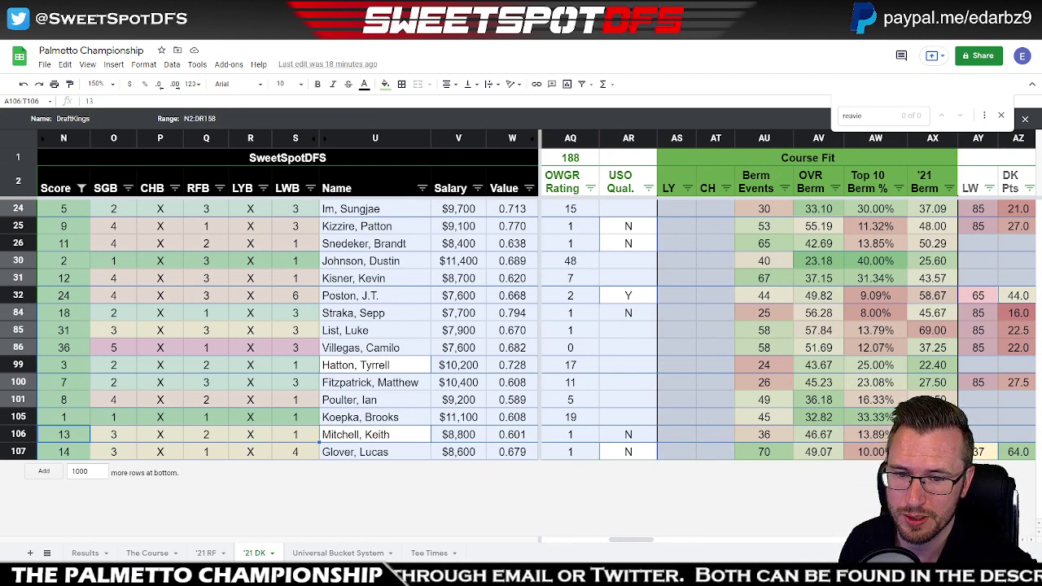
key(alt+Tab)
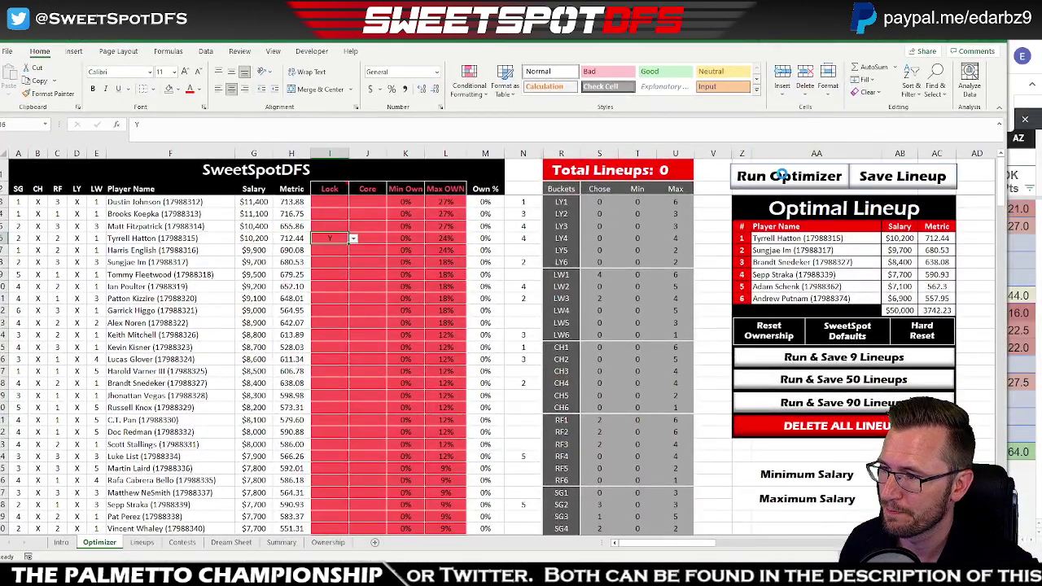
- Run the optimizer with Tyrrell Hatton locked and glance at the '21 DK sheet behind the workbook
click(780, 175)
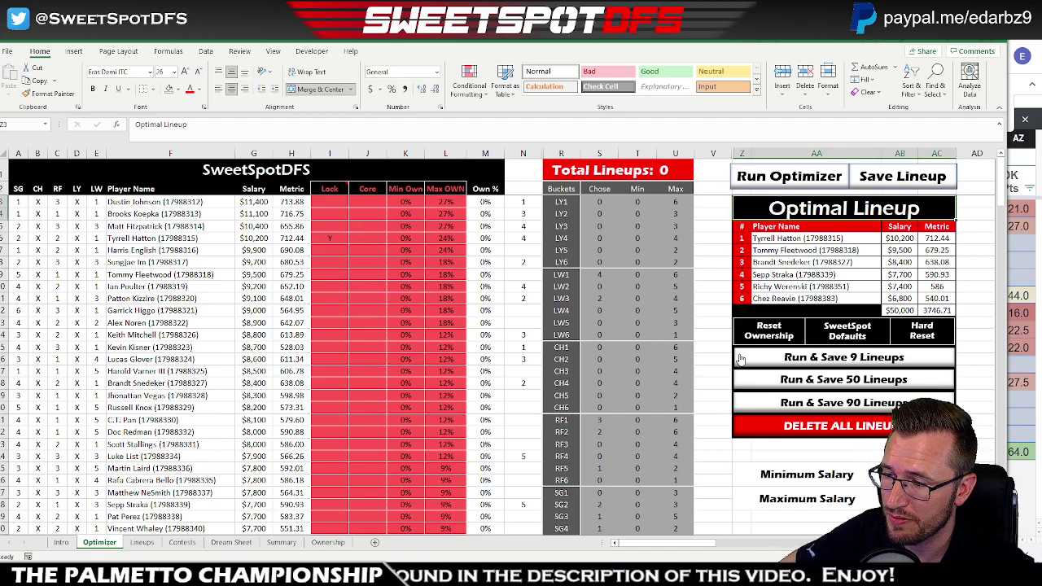
drag(689, 32, 696, 538)
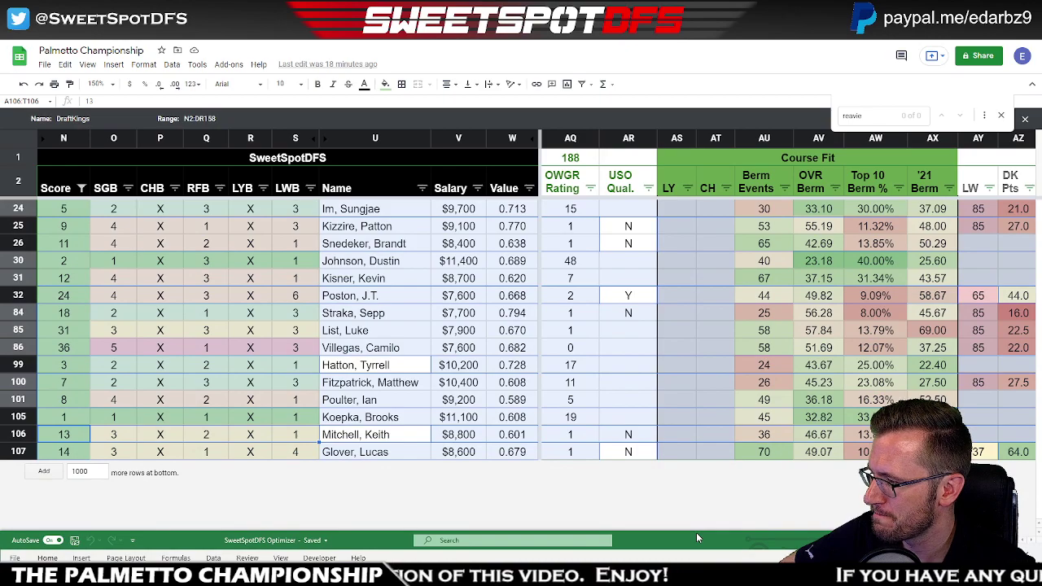
drag(696, 532, 715, 45)
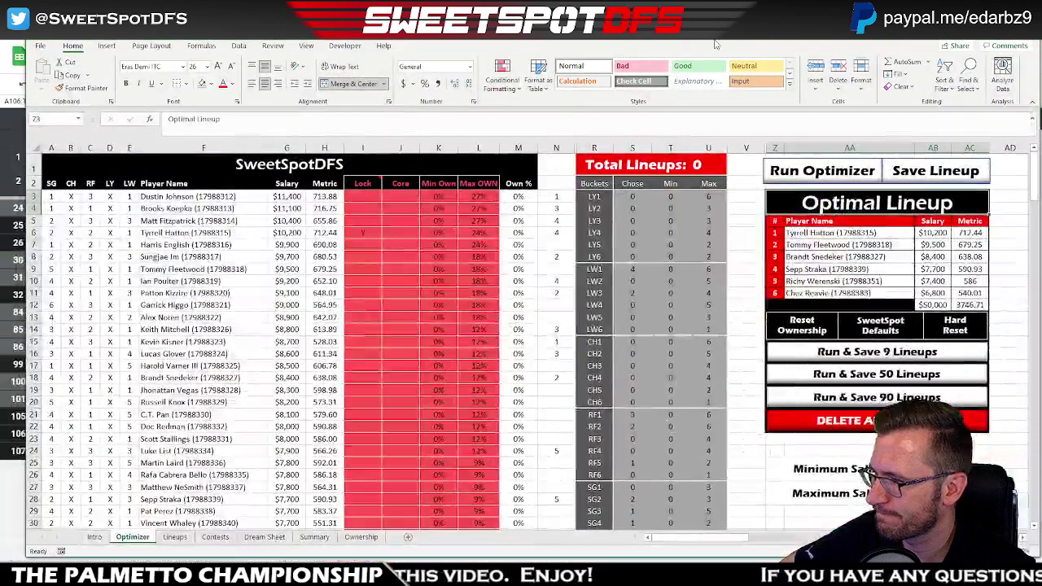
- Set Ian Poulter's Lock to Y, clear Tyrrell Hatton's Lock, and rerun the optimizer
click(353, 232)
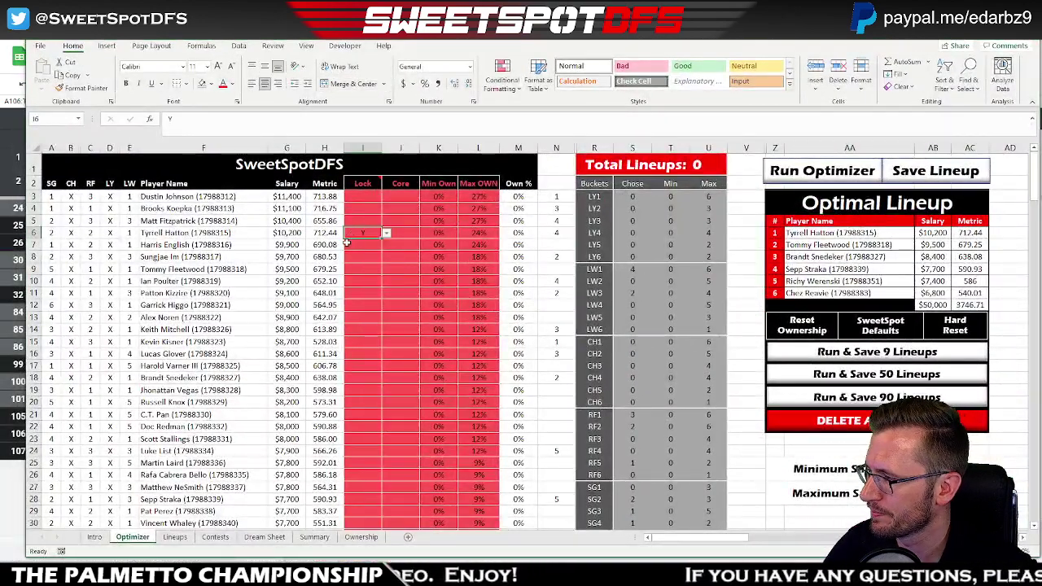
click(364, 281)
click(386, 281)
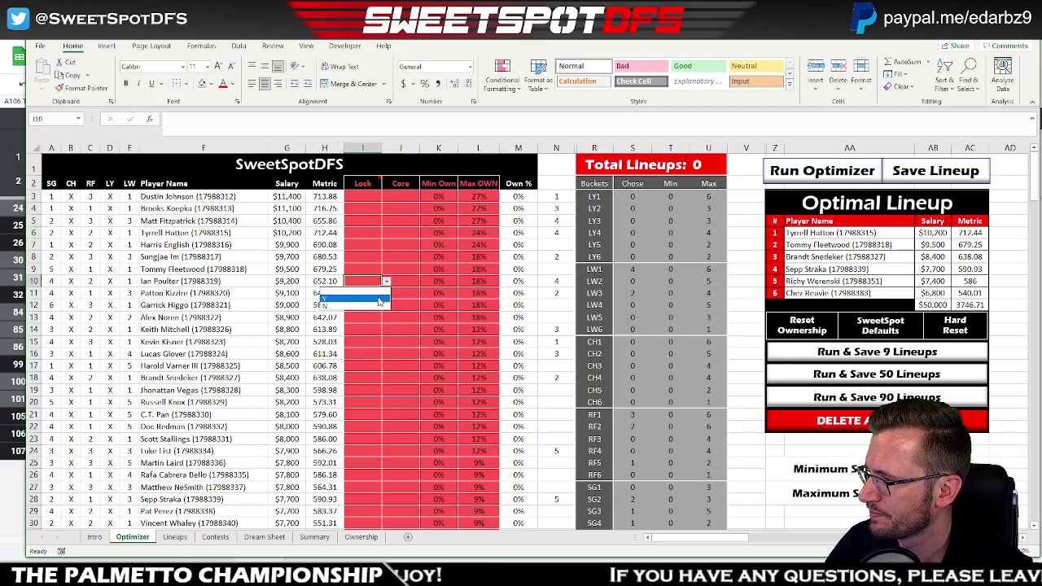
click(378, 302)
click(355, 233)
click(386, 233)
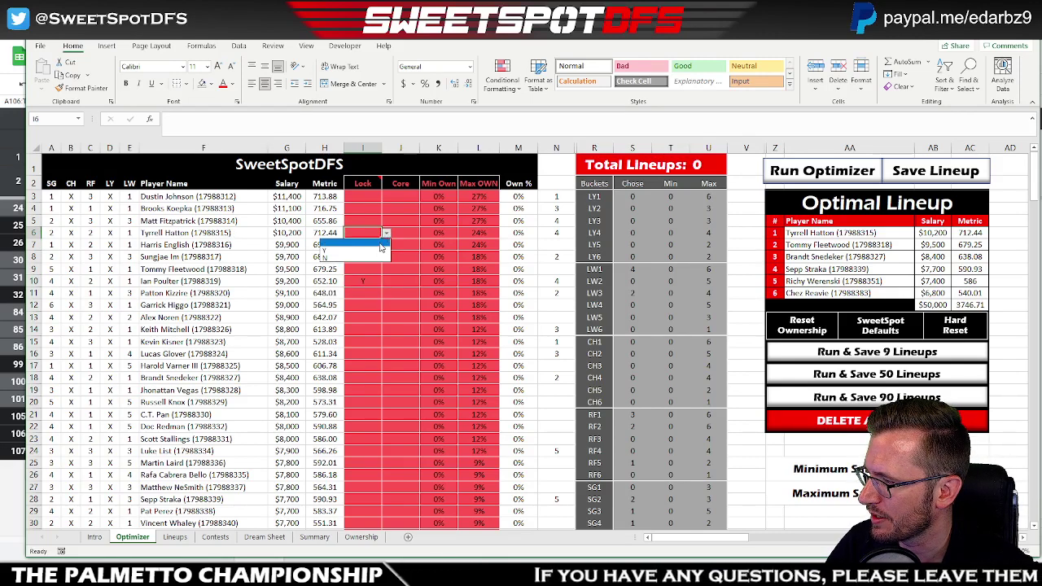
click(380, 246)
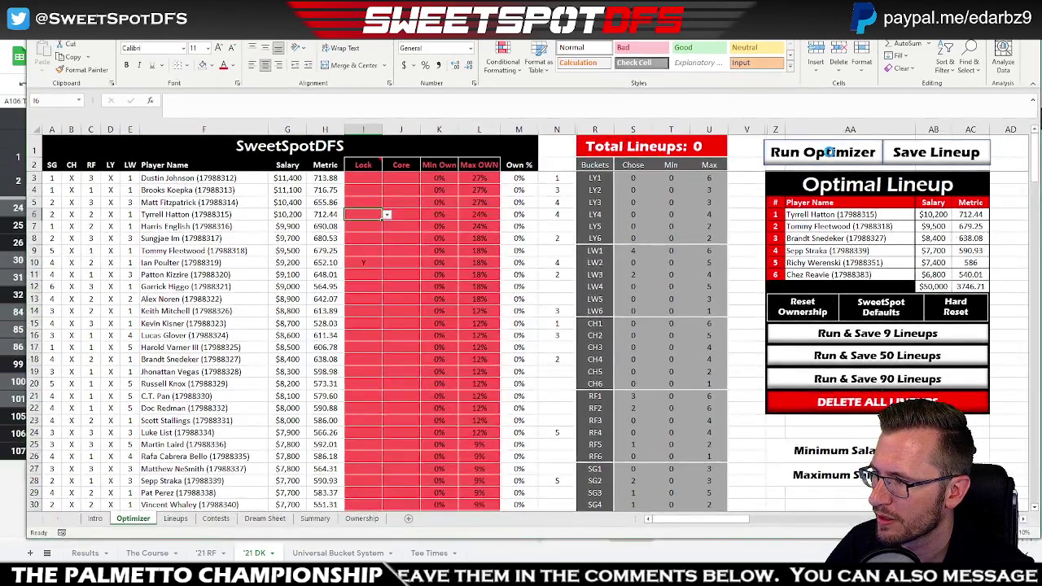
click(828, 152)
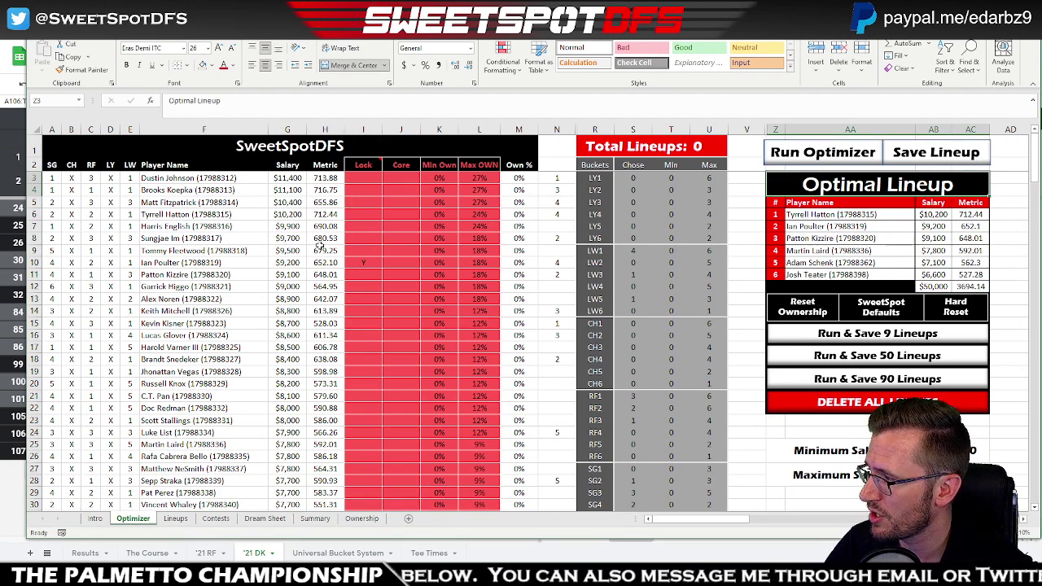
- Exclude Tyrrell Hatton by setting his Lock to N, compare the top golfers' Metric values, and rerun the optimizer
click(369, 212)
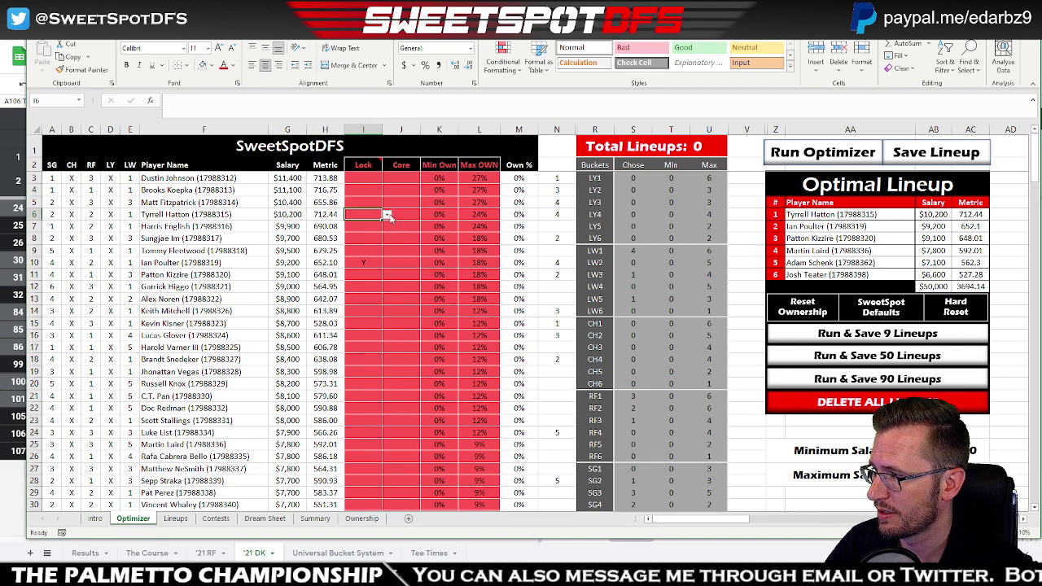
click(387, 216)
click(351, 237)
click(314, 212)
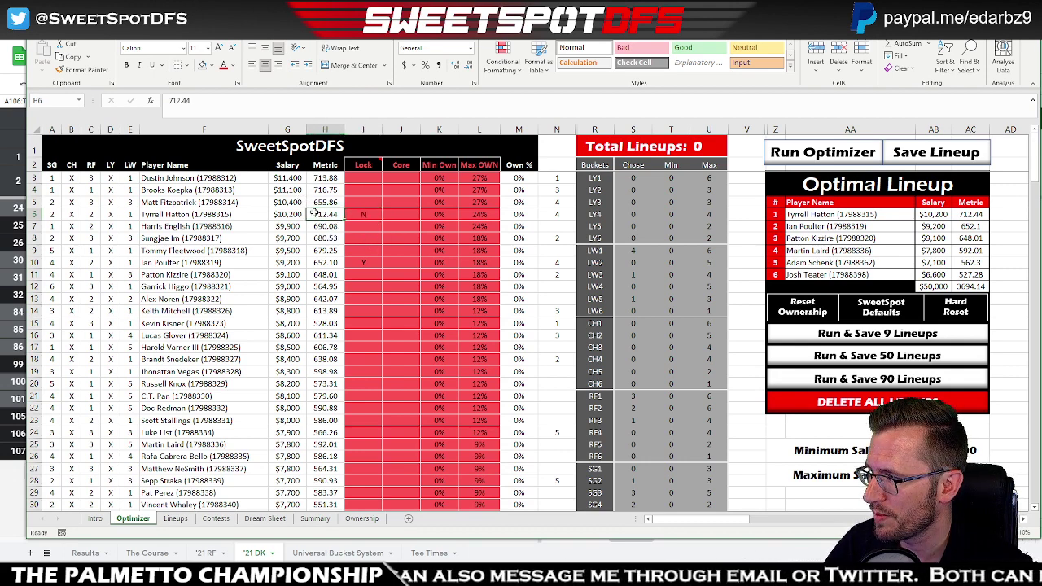
drag(314, 212, 324, 177)
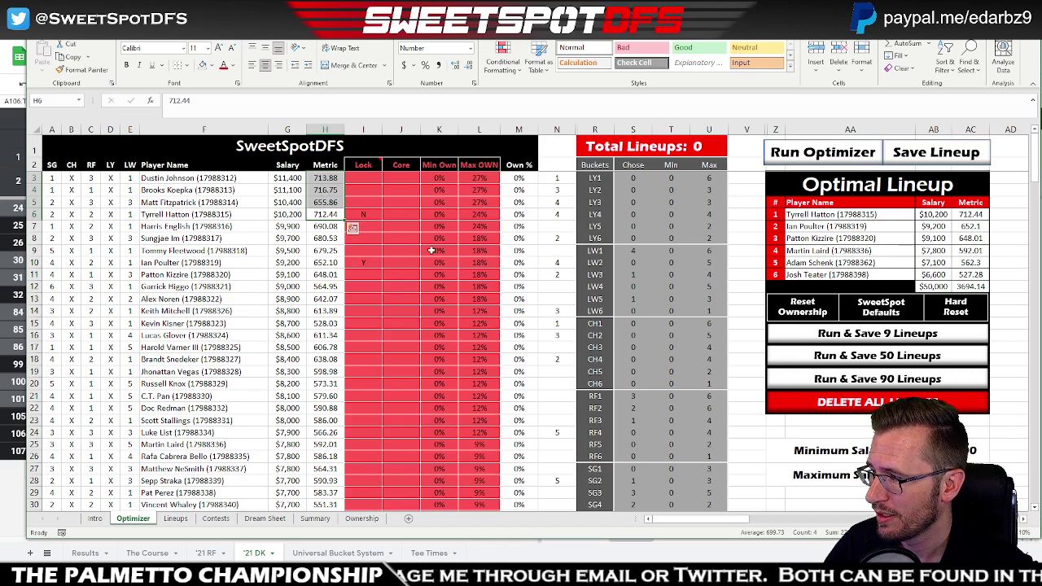
click(409, 237)
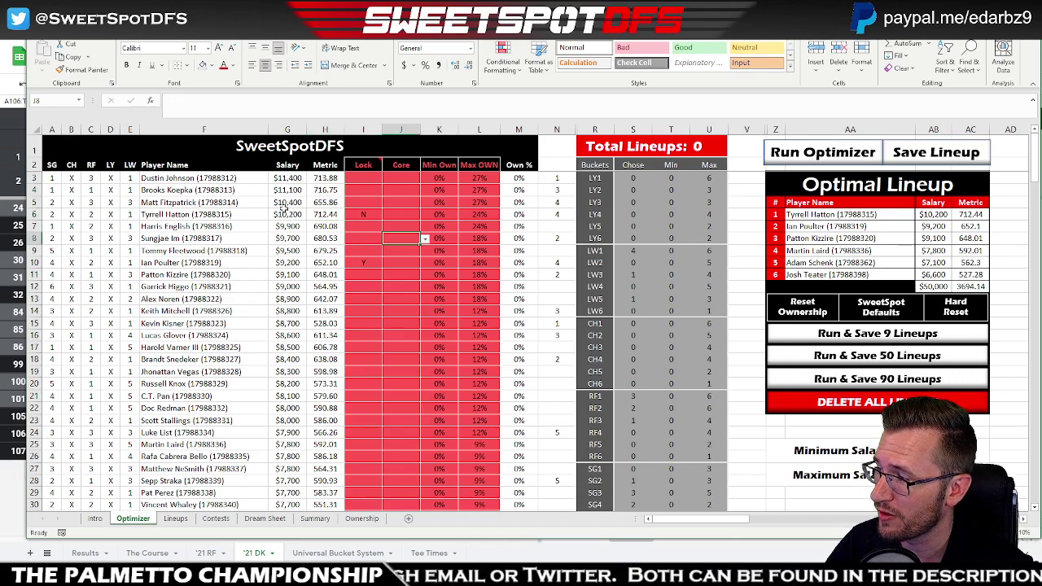
click(827, 151)
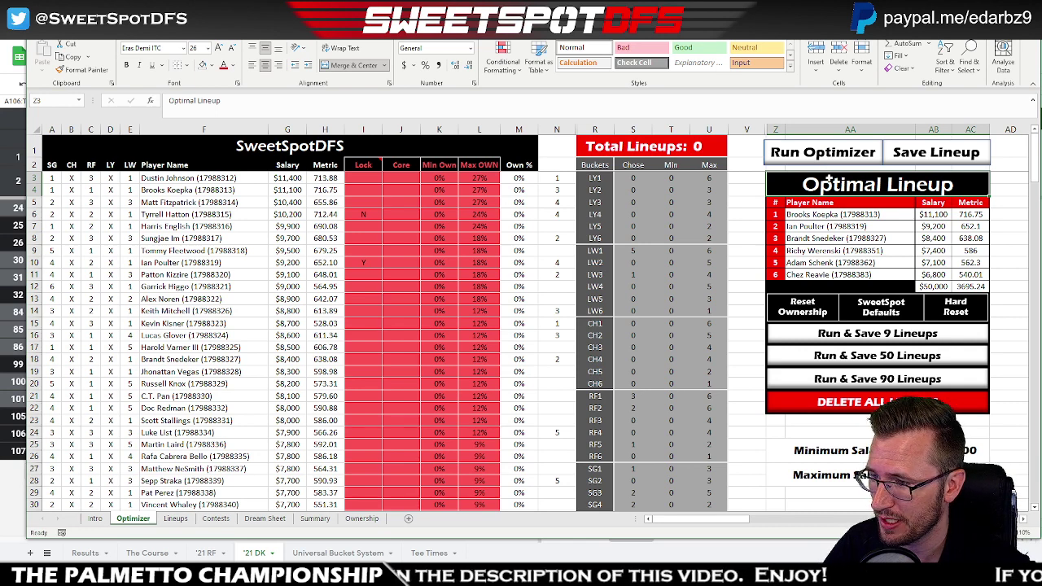
- Review the Koepka and Poulter lineup's remaining golfers, and clear the Lock cells from Tyrrell Hatton through Patton Kizzire
click(831, 238)
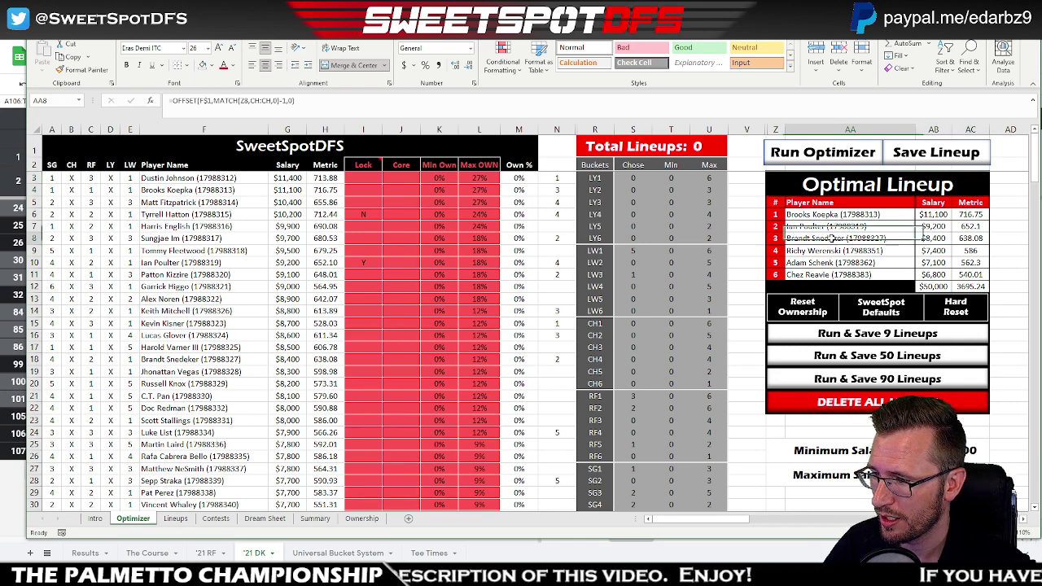
drag(831, 238, 834, 275)
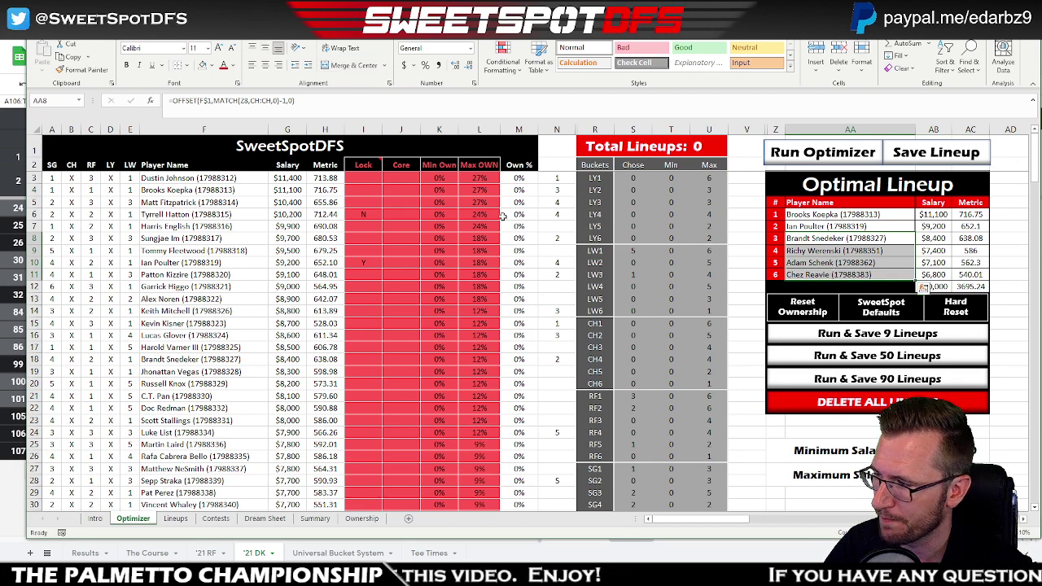
drag(375, 216, 374, 275)
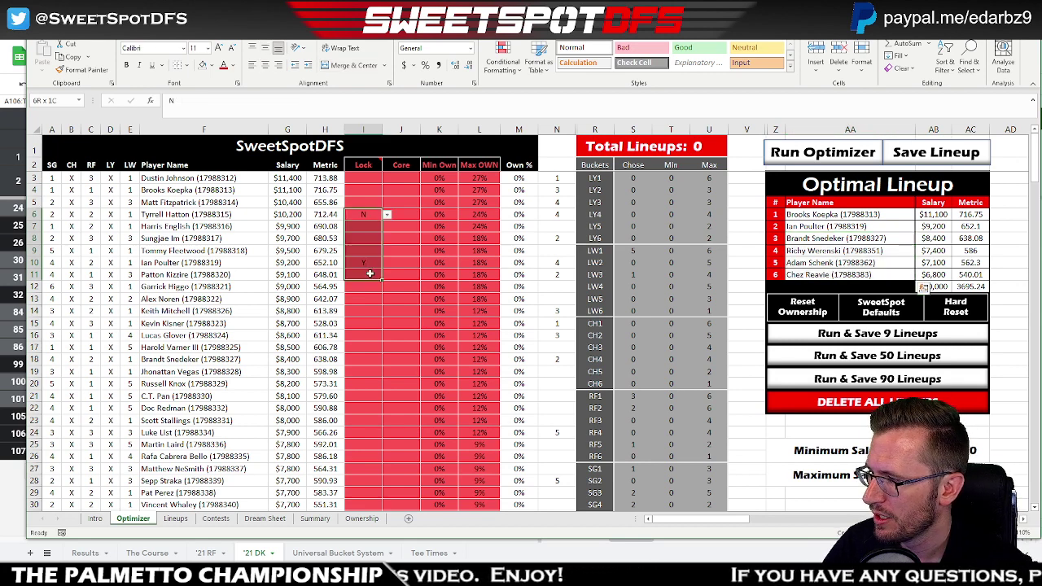
click(364, 179)
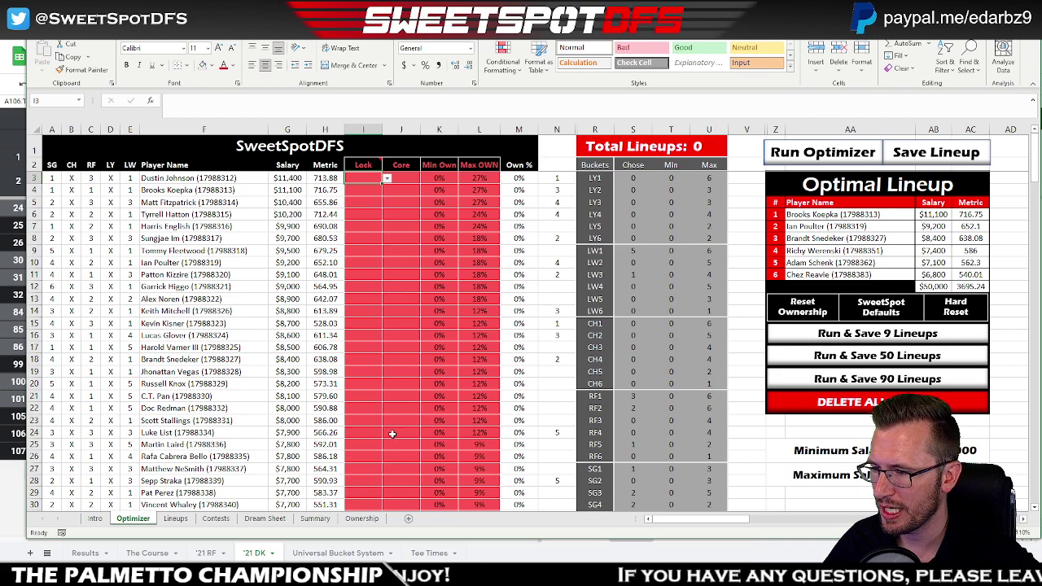
- Examine the optimal lineup's core pair and remaining golfers, along with the Max limits for buckets LW2 through LW6
drag(847, 251, 858, 275)
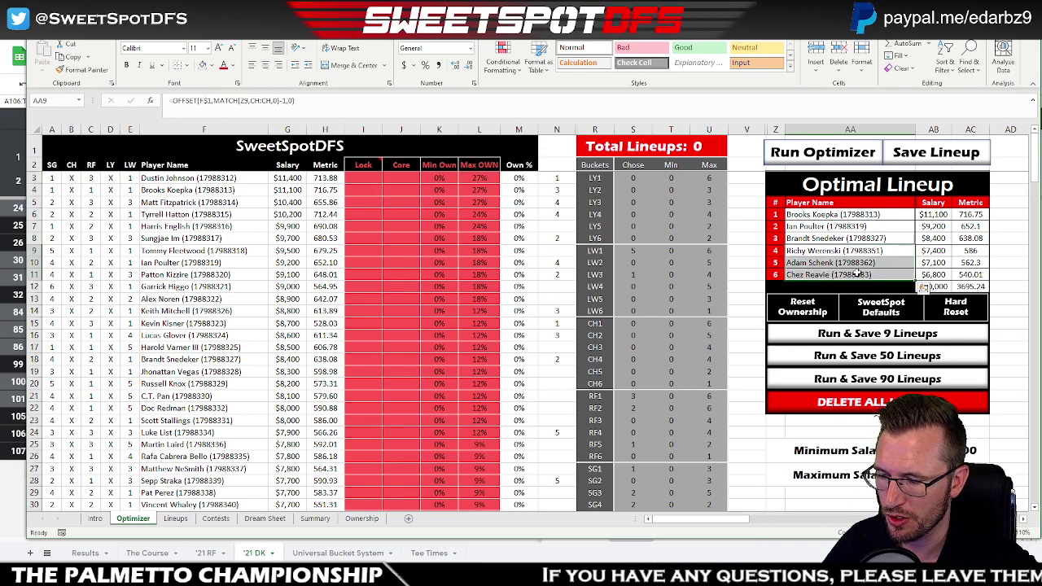
drag(484, 177, 484, 444)
drag(847, 251, 851, 276)
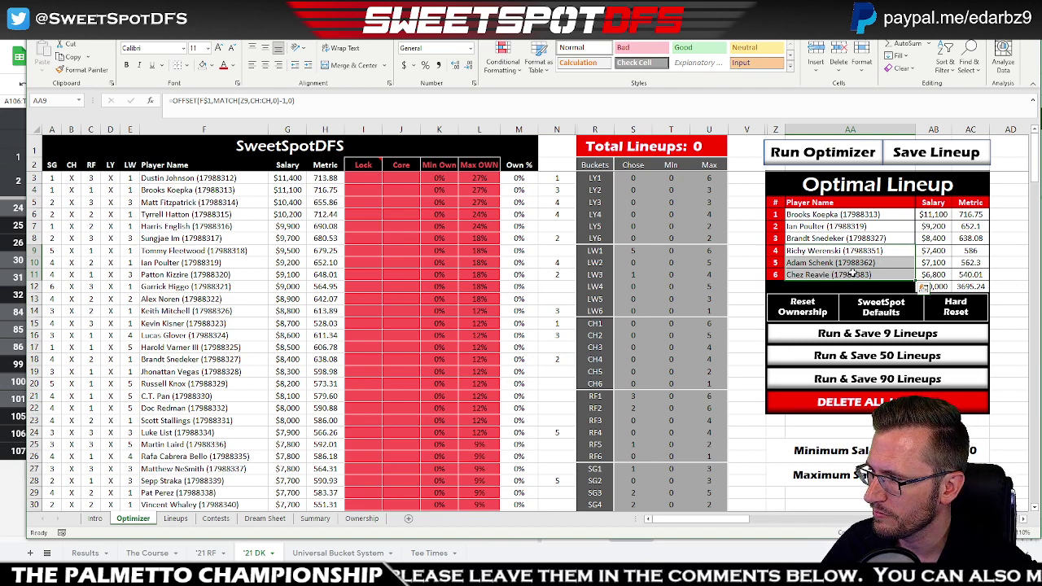
mouse_move(865, 217)
mouse_down()
mouse_move(866, 236)
mouse_move(865, 226)
mouse_up()
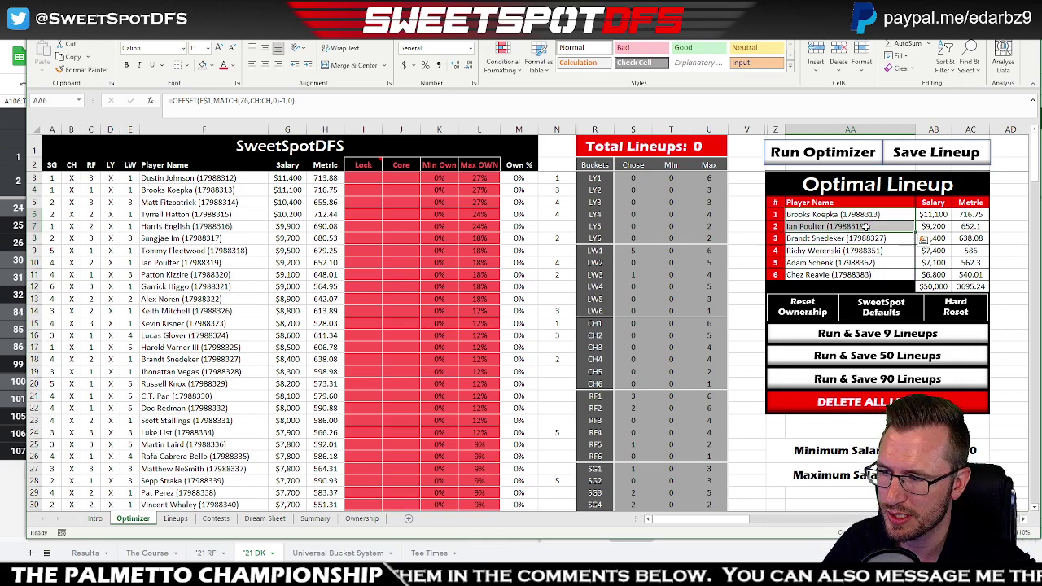
drag(865, 238, 861, 268)
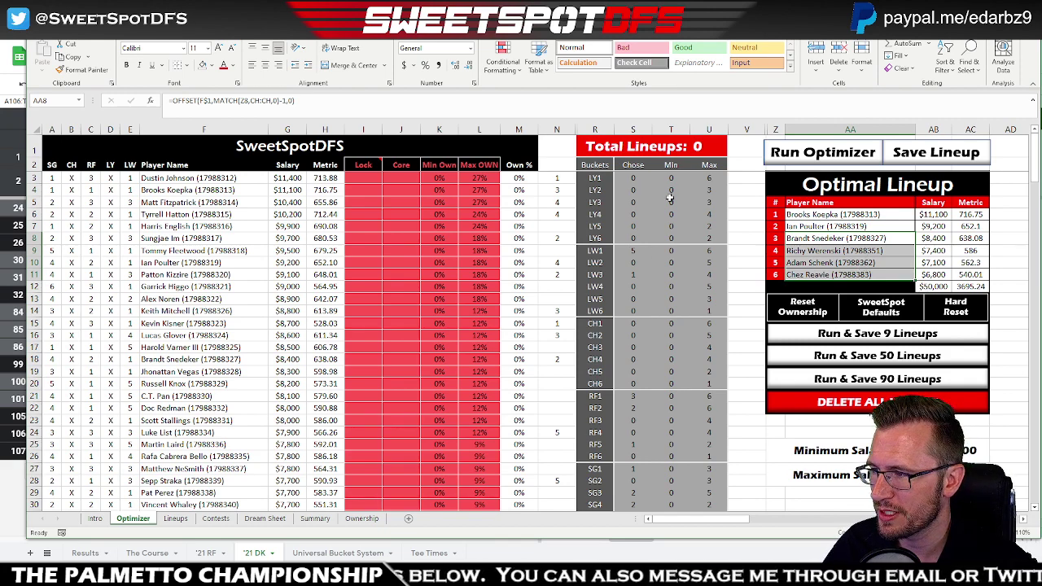
drag(705, 263, 709, 312)
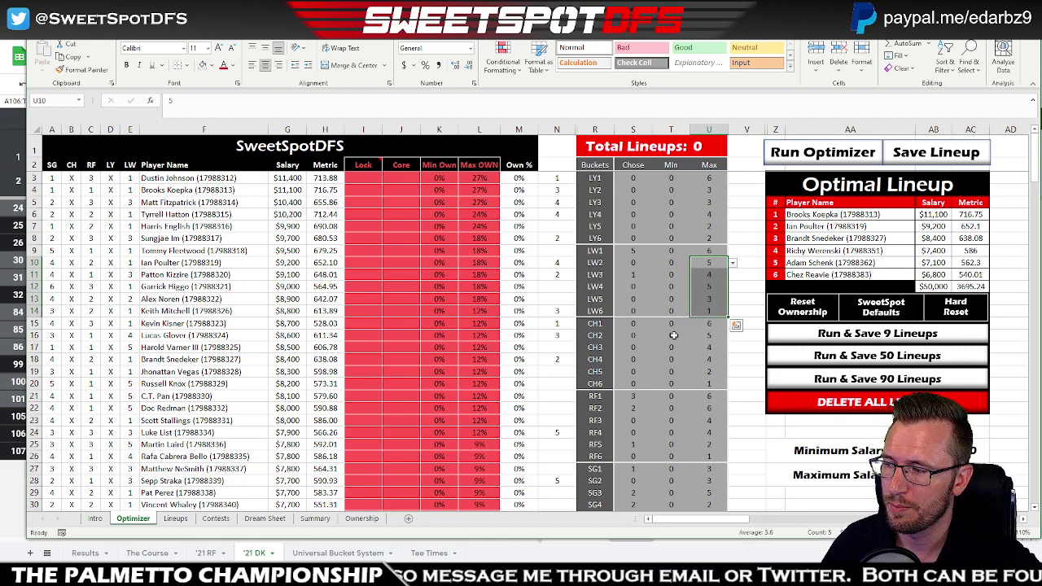
- Examine the LW and RF bucket columns and the Max OWN percentages from Dustin Johnson down to Luke List
click(126, 130)
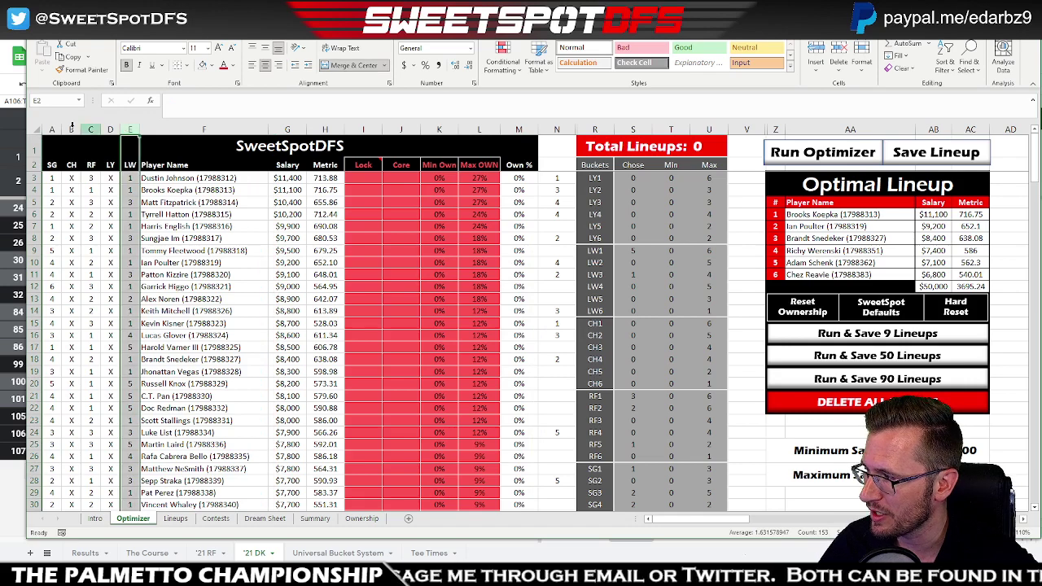
click(89, 129)
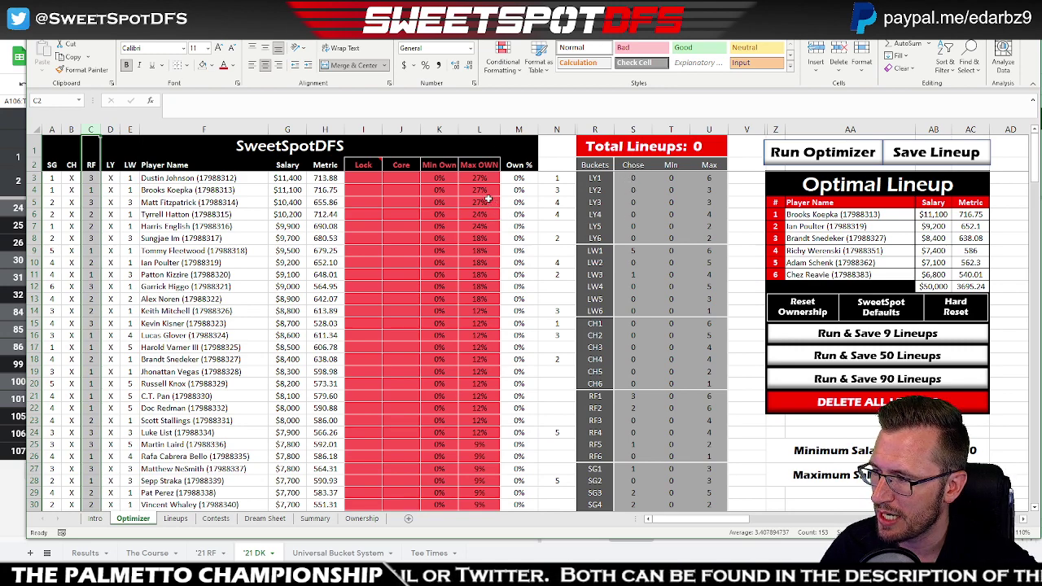
drag(480, 178, 480, 434)
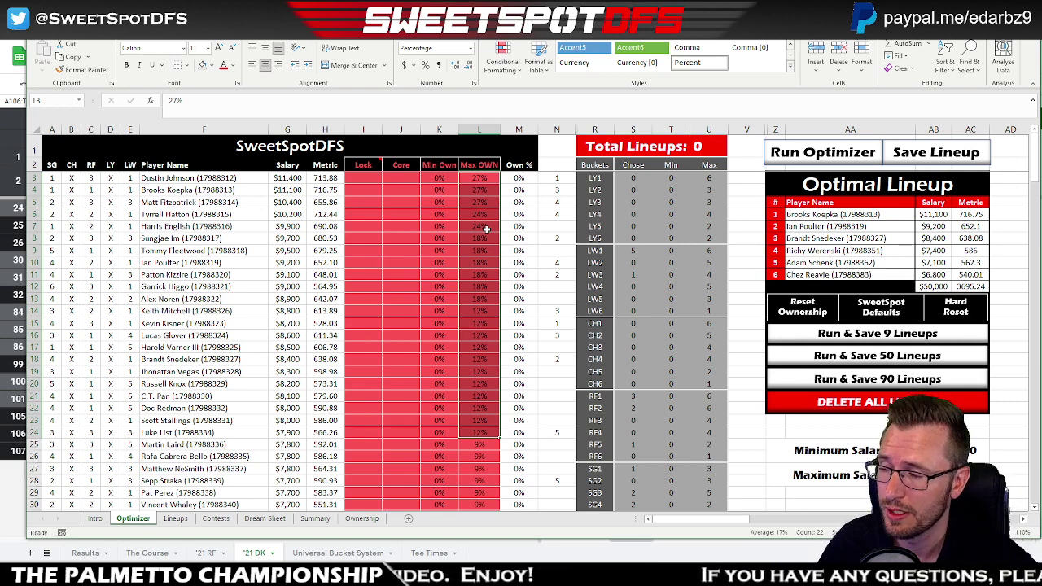
drag(491, 177, 491, 299)
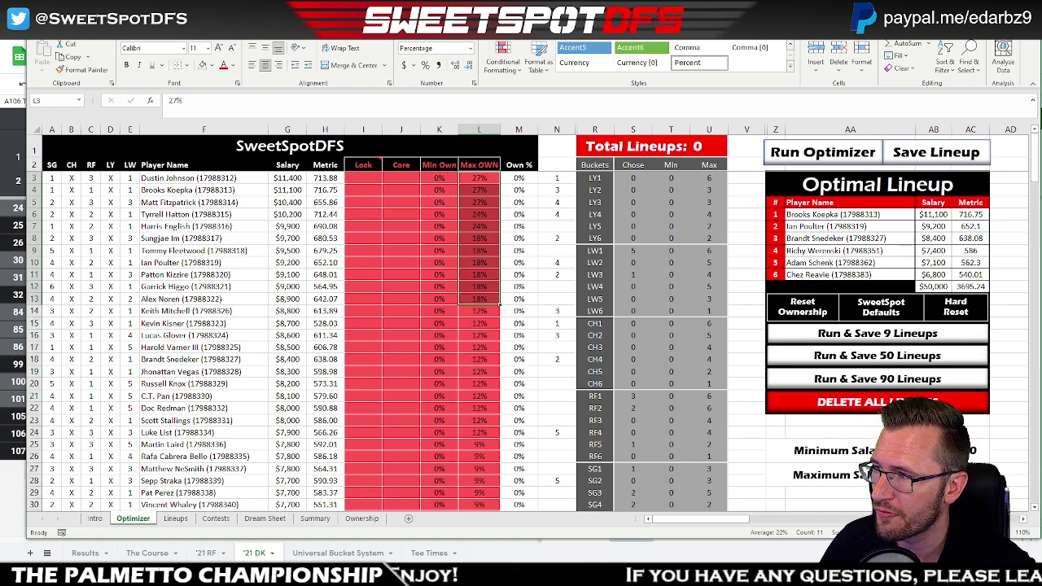
- Switch to the Palmetto Championship Google Sheet, remove the Score color filter, and sort Top 10 Berm % from Z to A
key(alt+Tab)
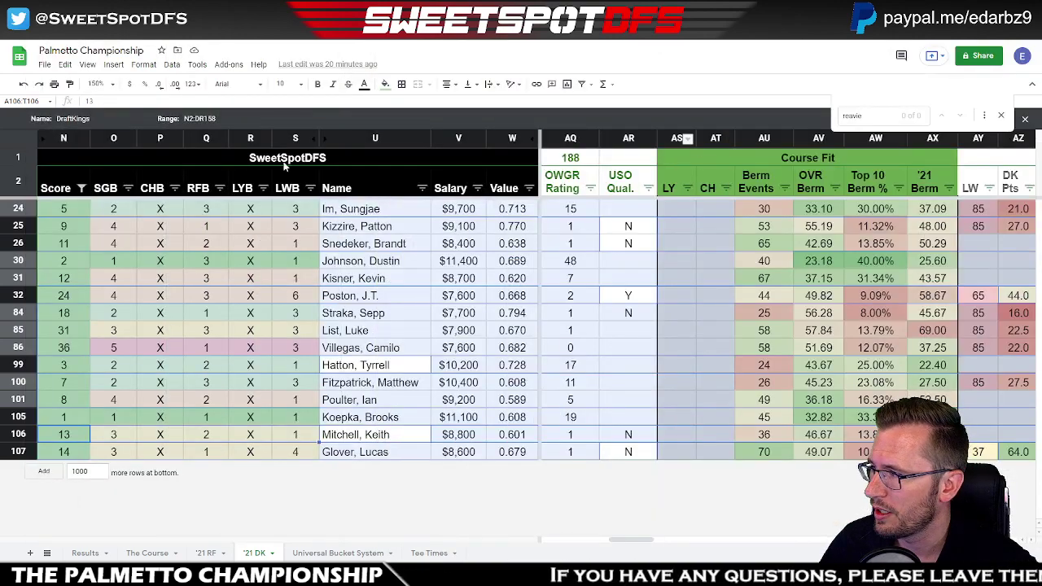
click(82, 188)
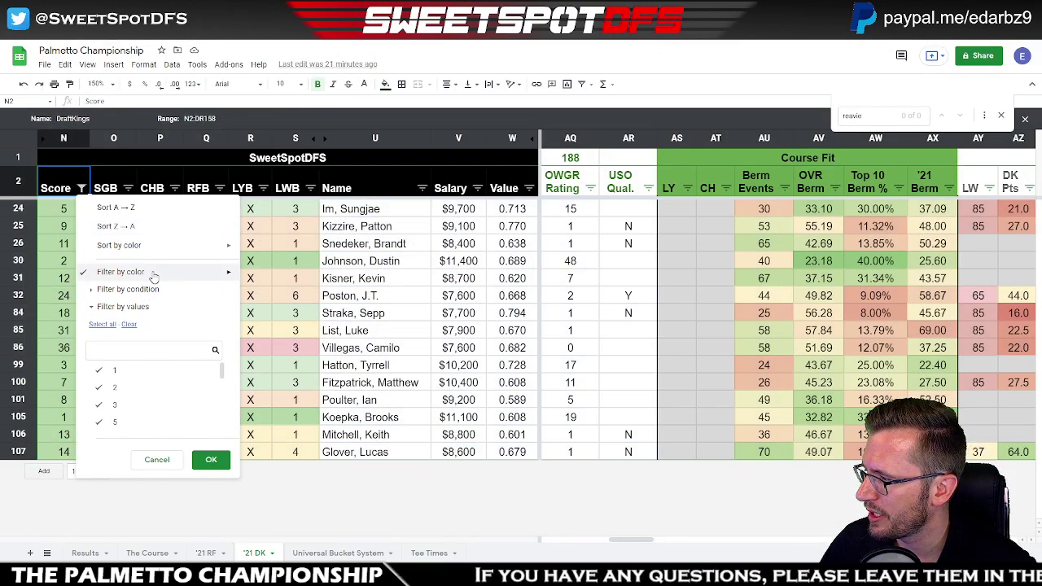
click(275, 279)
scroll(709, 311, up, 5)
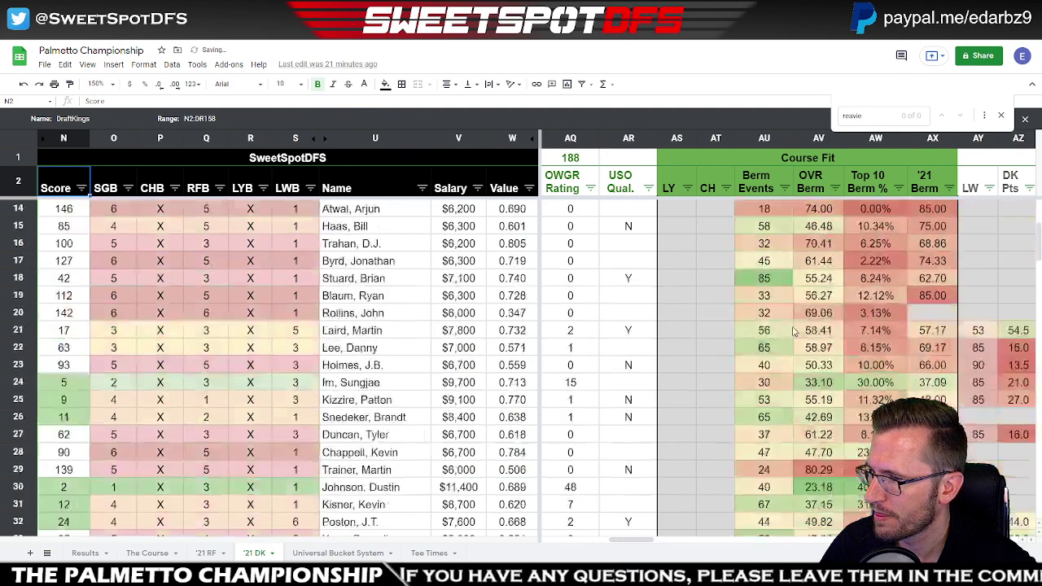
click(898, 188)
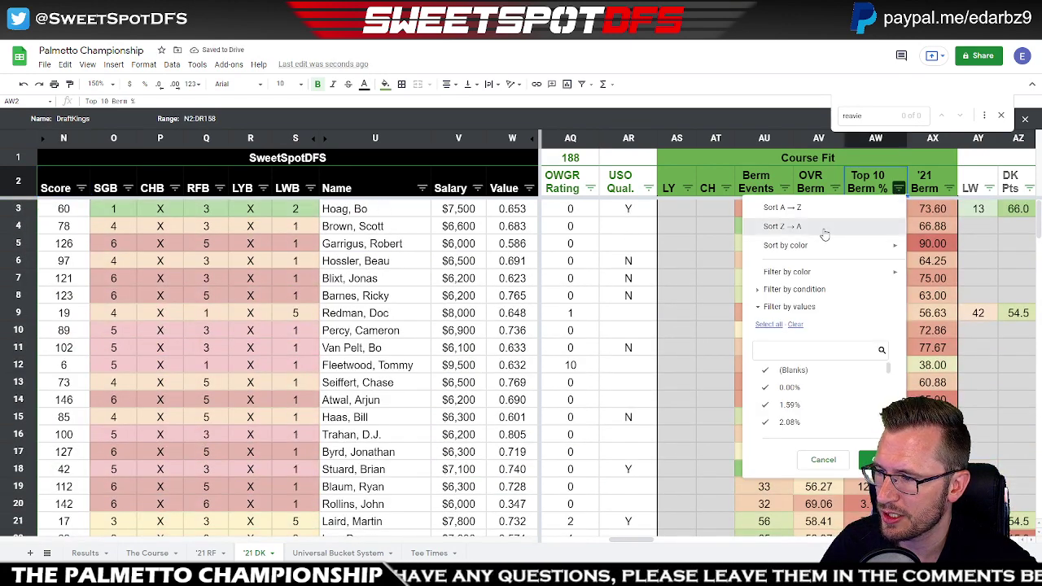
click(876, 226)
- Examine the highest Top 10 Berm % golfers, comparing Luke Donald, Brian Gay, Kiradech Aphibarnrat and Kevin Chappell by Score and bucket ratings
shift+click(884, 416)
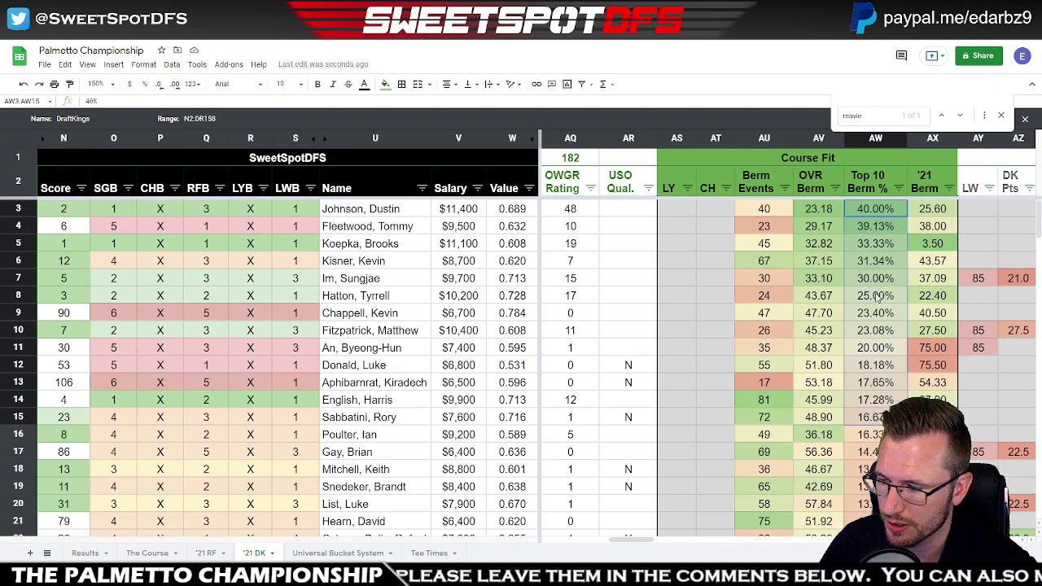
scroll(878, 297, down, 2)
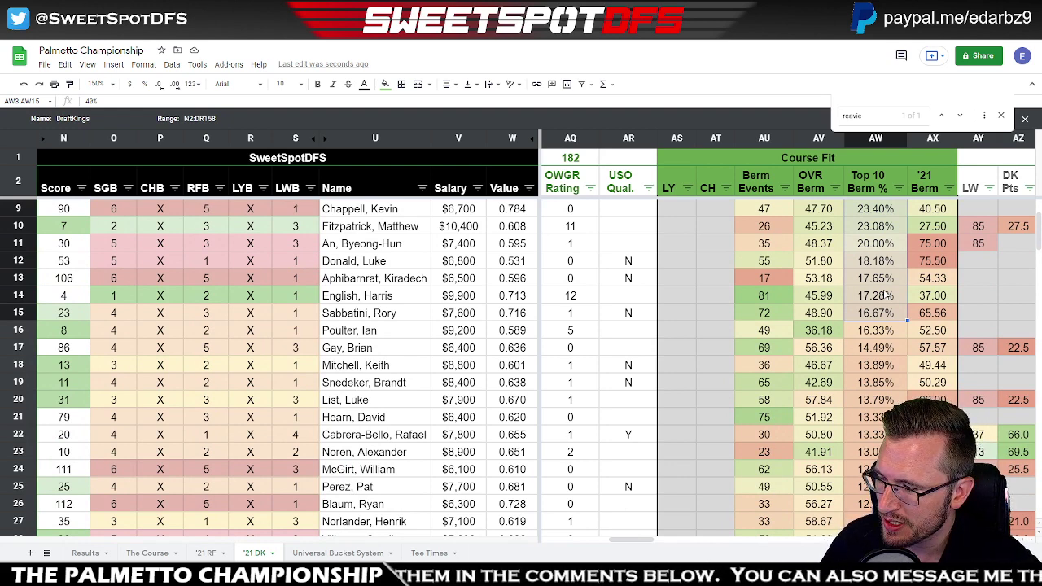
drag(880, 244, 880, 469)
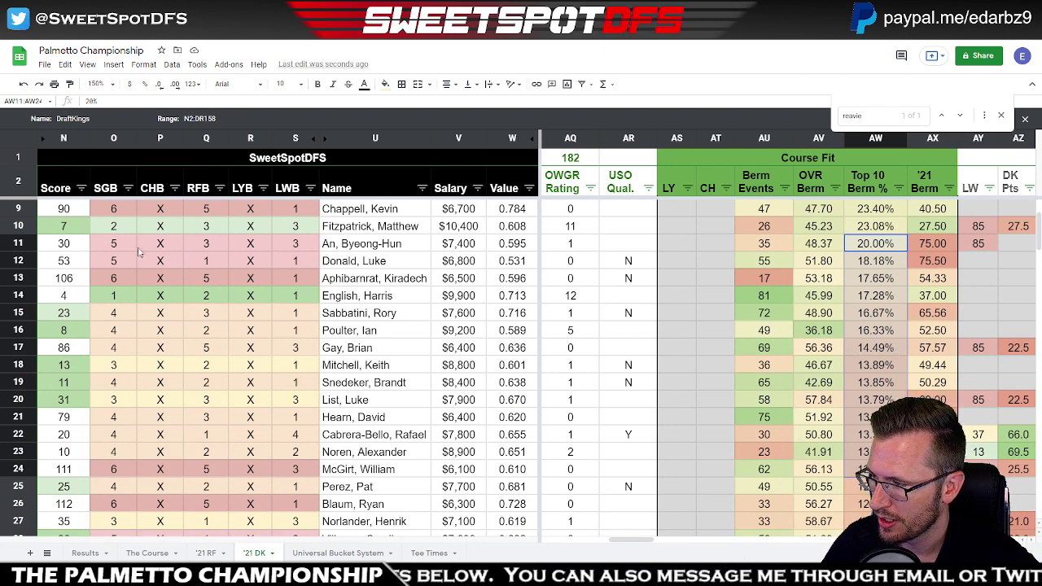
click(24, 260)
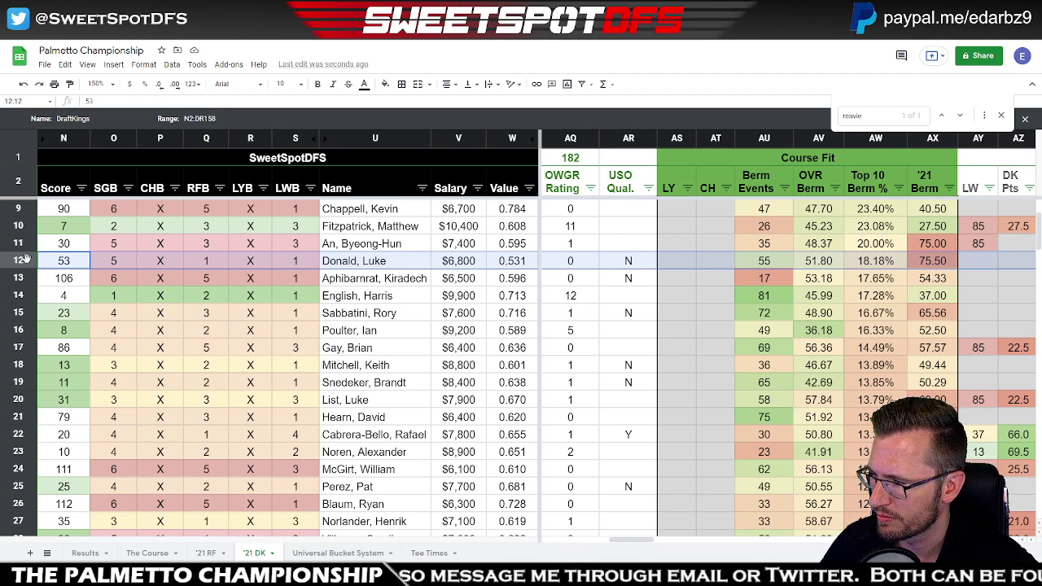
click(25, 347)
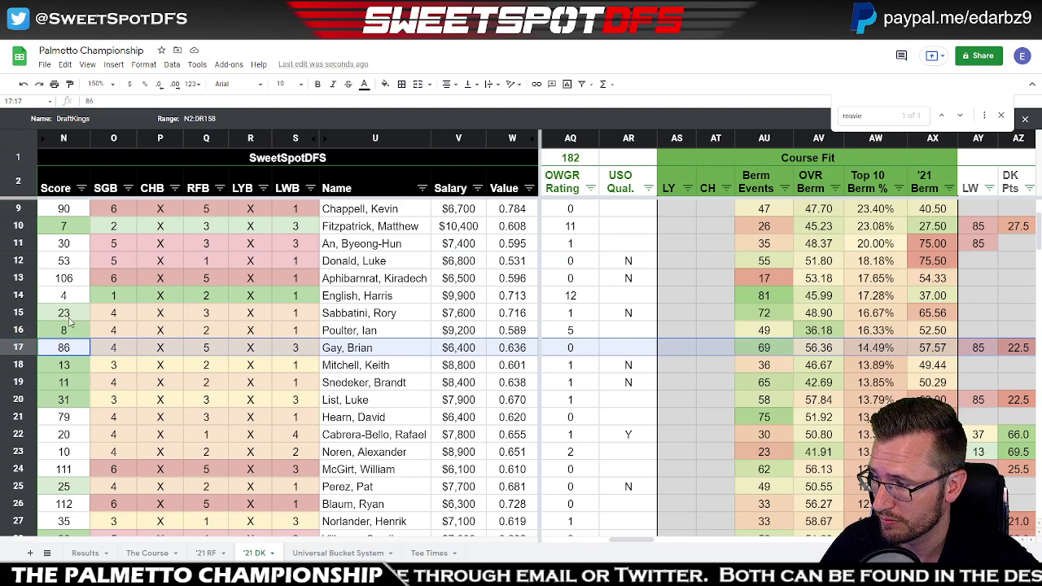
scroll(475, 279, up, 2)
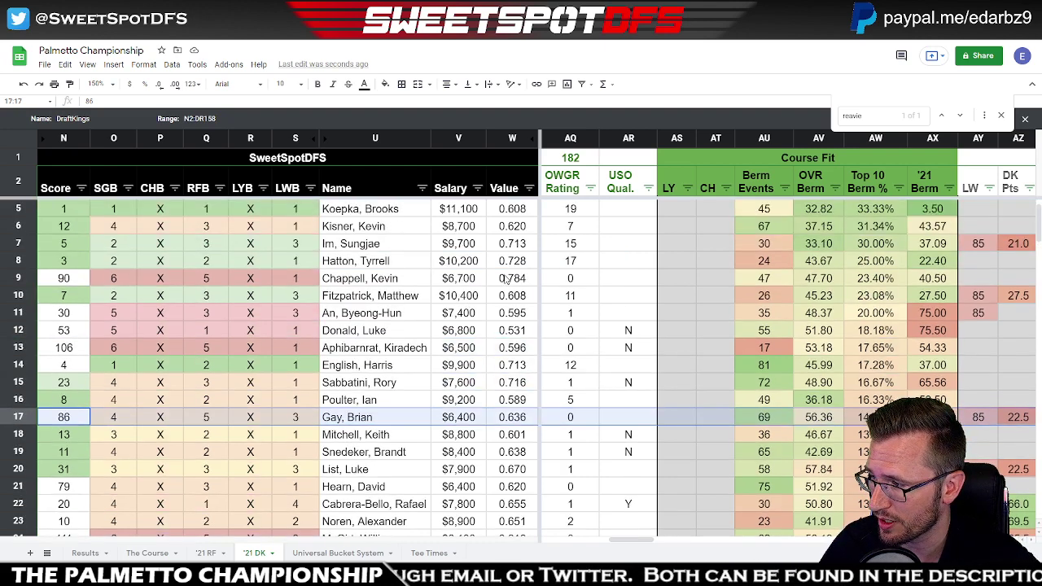
scroll(476, 279, up, 1)
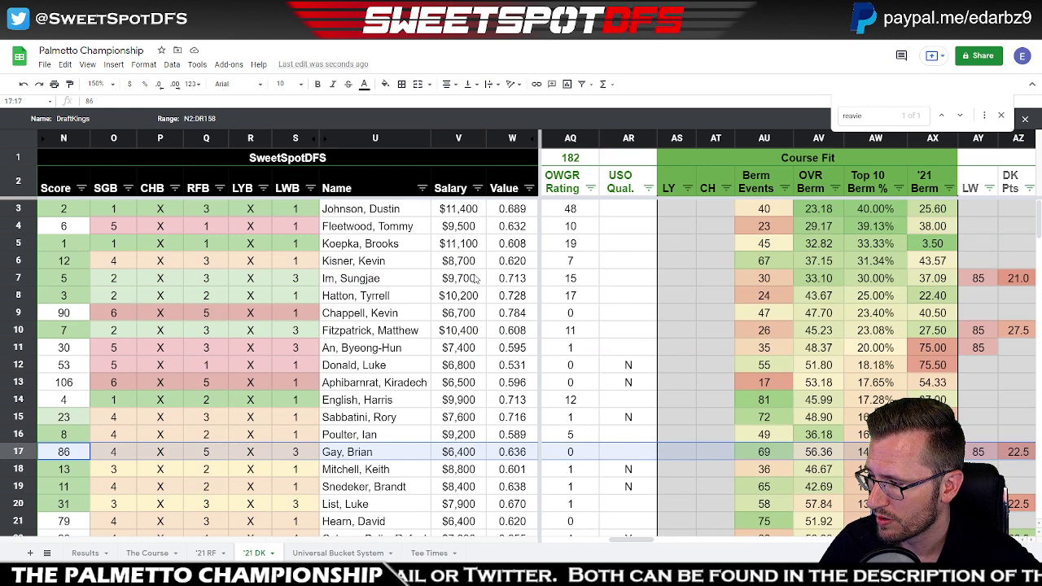
click(29, 382)
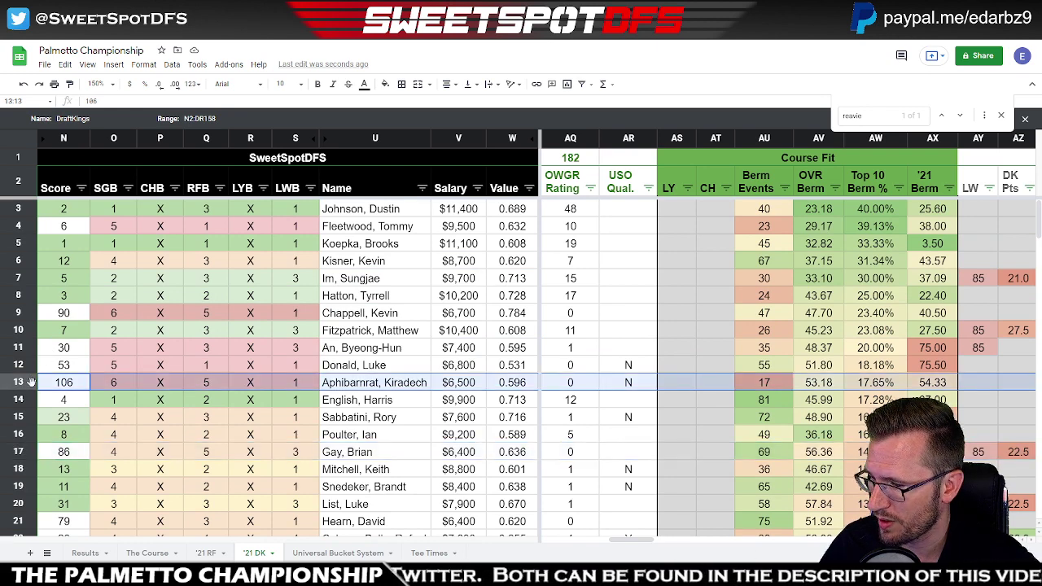
click(24, 310)
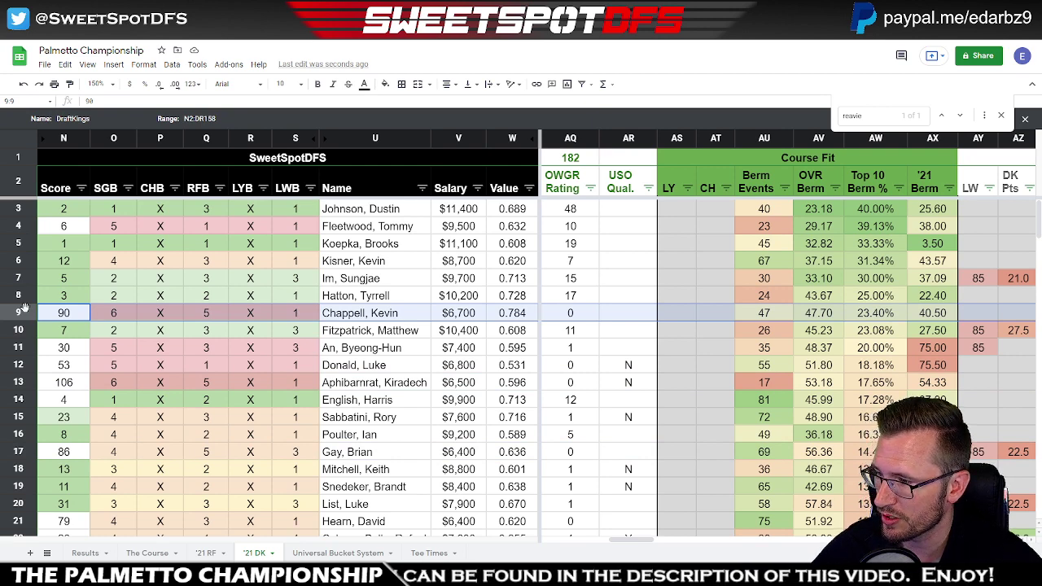
click(120, 315)
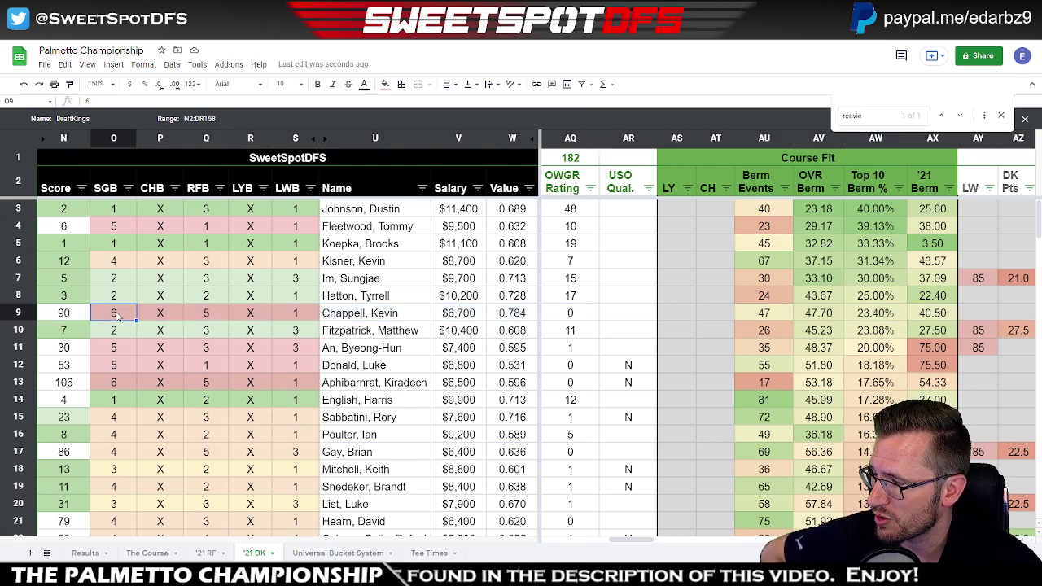
click(78, 318)
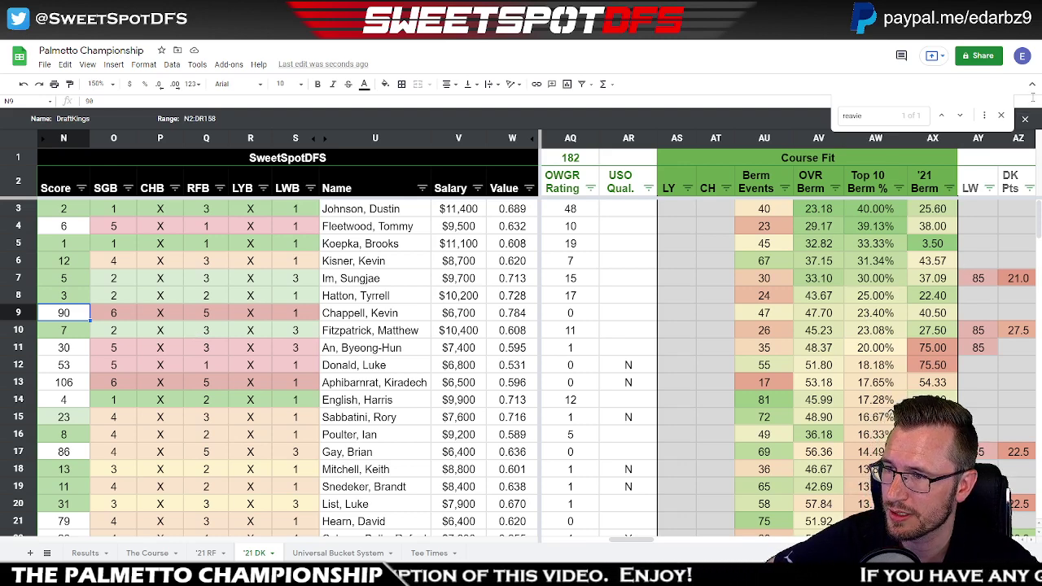
- Close the find bar, filter the Score column by its green fill color, and highlight the remaining golfer rows
click(1003, 117)
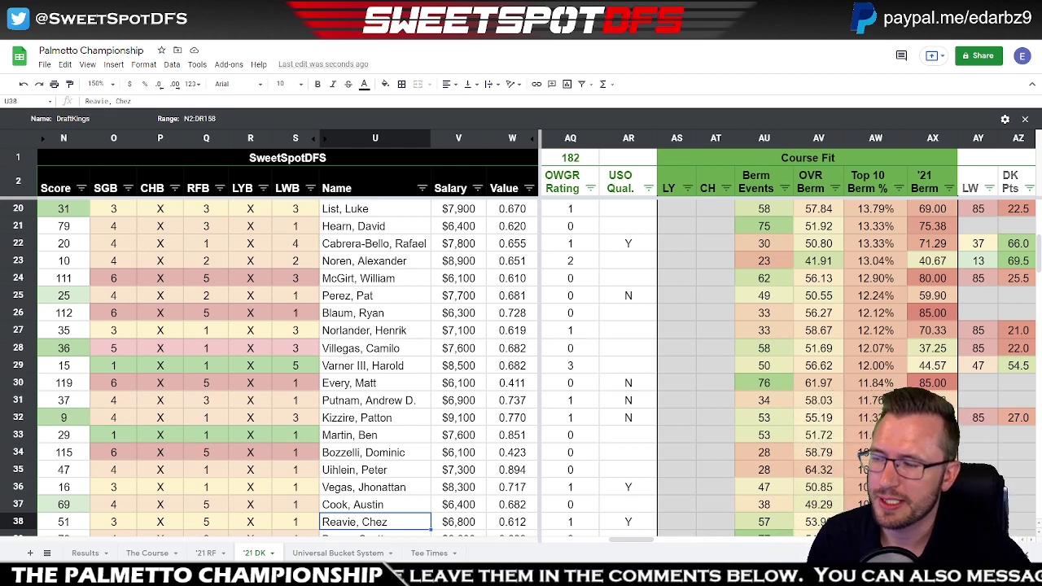
click(82, 188)
mouse_move(140, 272)
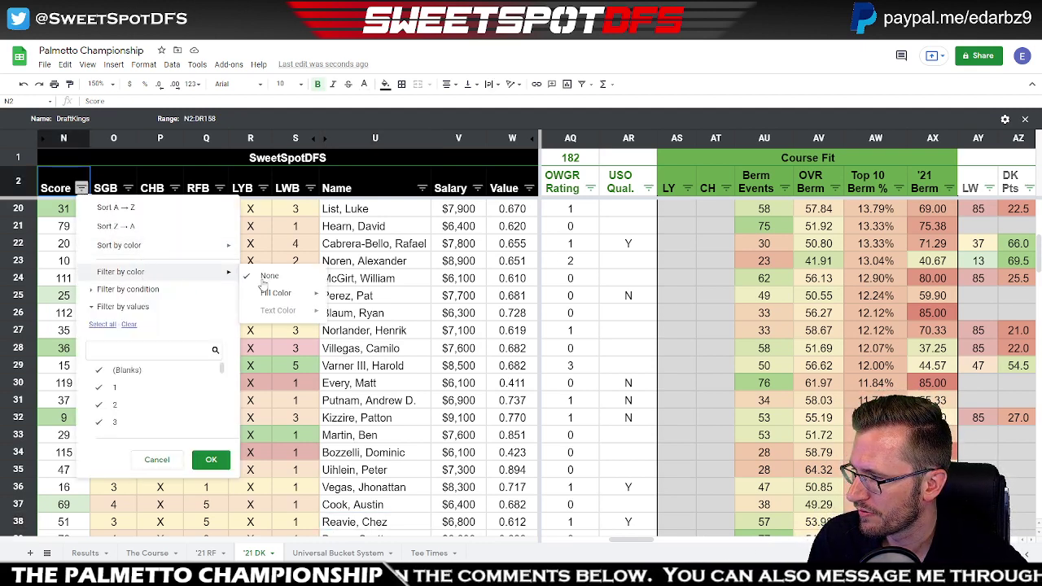
mouse_move(294, 295)
click(367, 297)
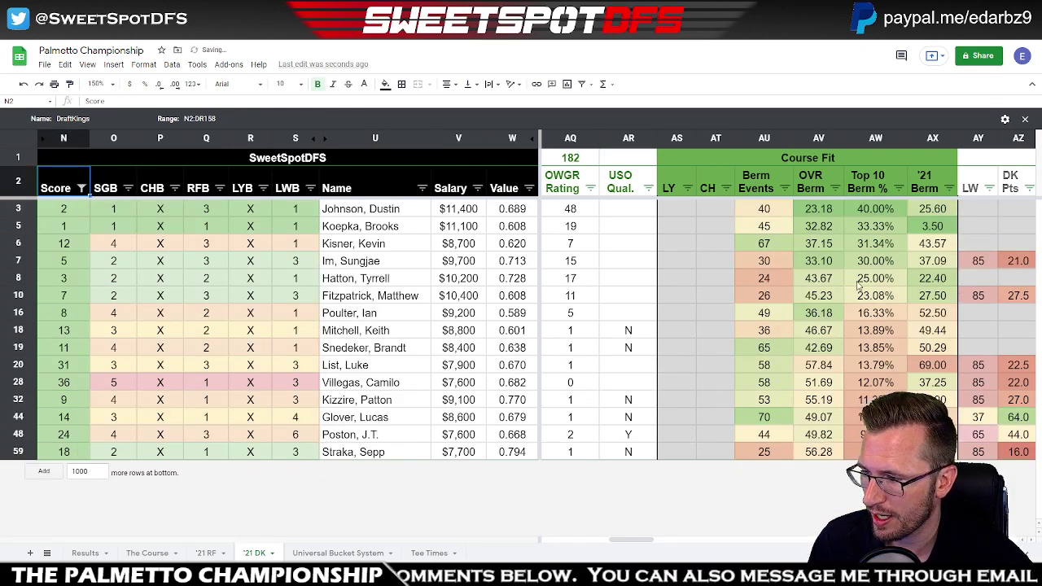
drag(17, 208, 18, 452)
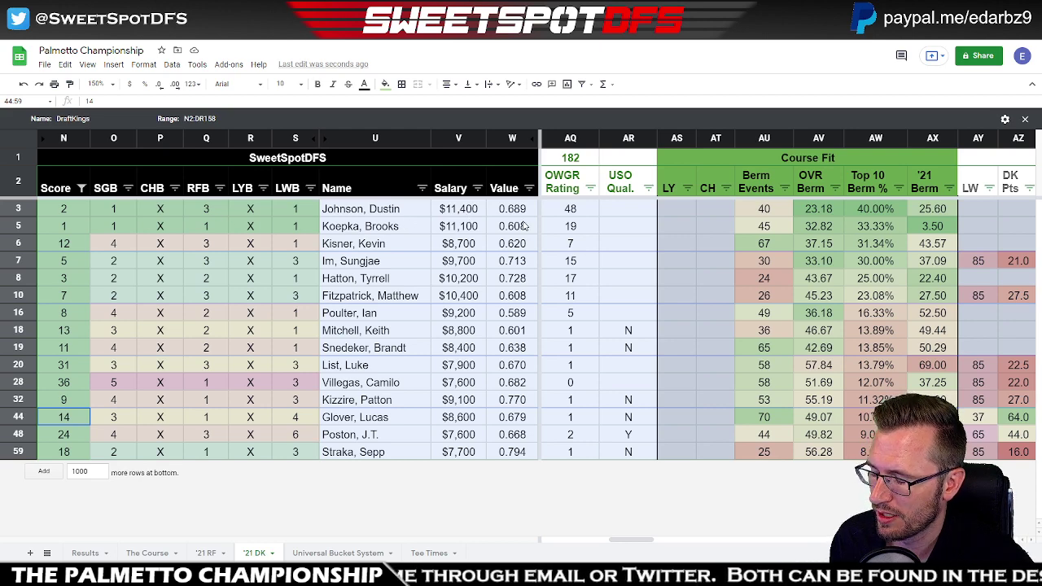
- Sort the filtered golfers by the Game column from A to Z under Tournament Information and highlight their rows
drag(629, 542, 561, 540)
click(732, 190)
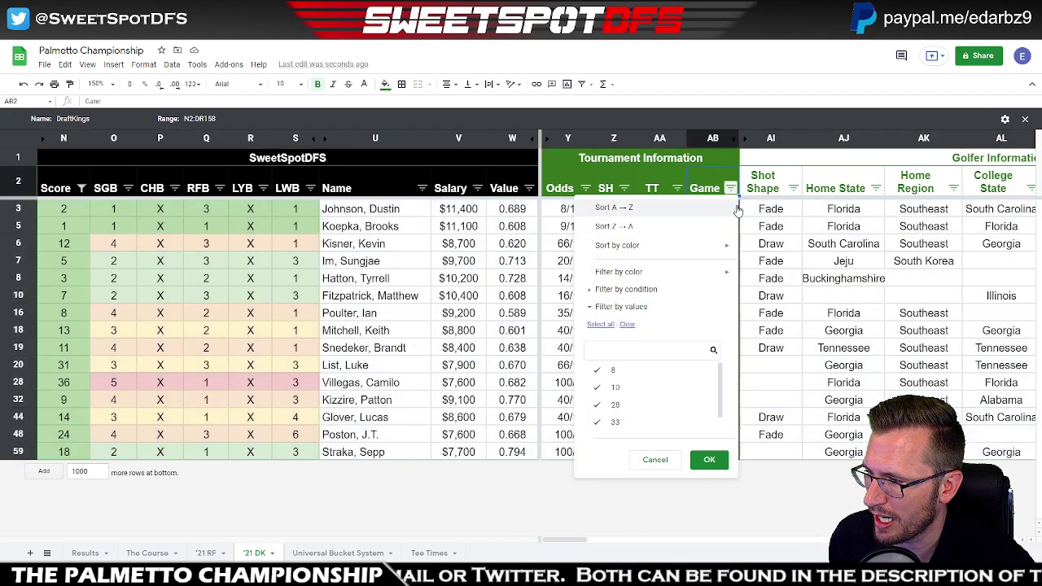
click(674, 212)
mouse_move(33, 213)
mouse_down()
mouse_move(20, 293)
mouse_move(19, 449)
mouse_up()
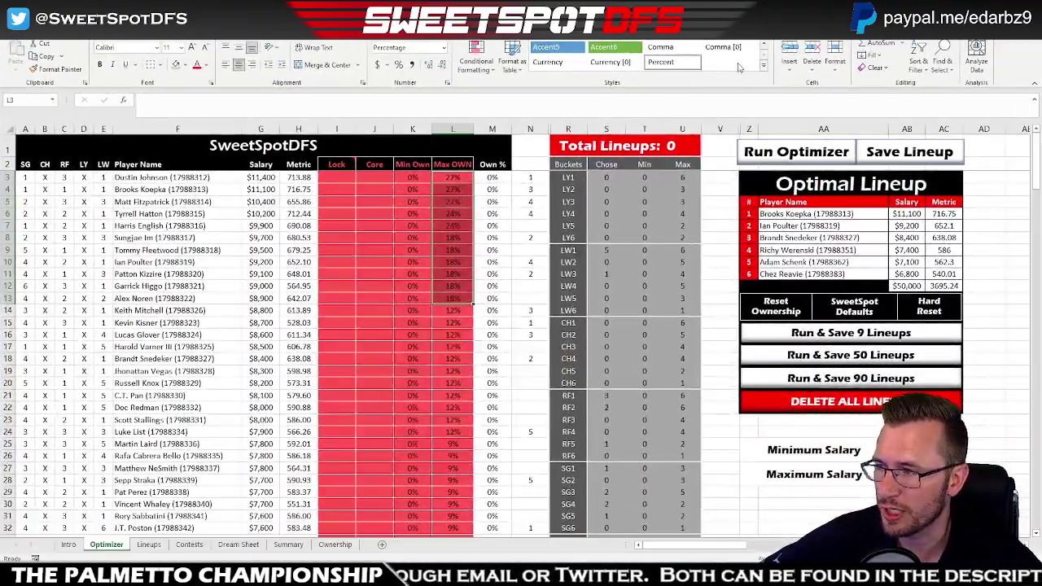
- Open the Dream Sheet in the Excel optimizer workbook and review the rows of the highest-salaried golfers
click(240, 545)
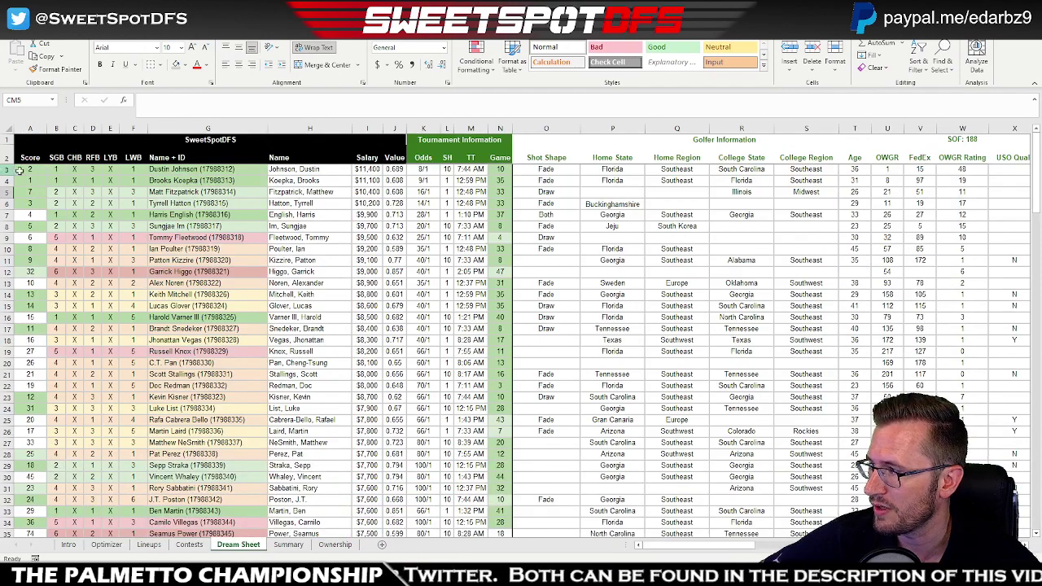
drag(8, 169, 5, 306)
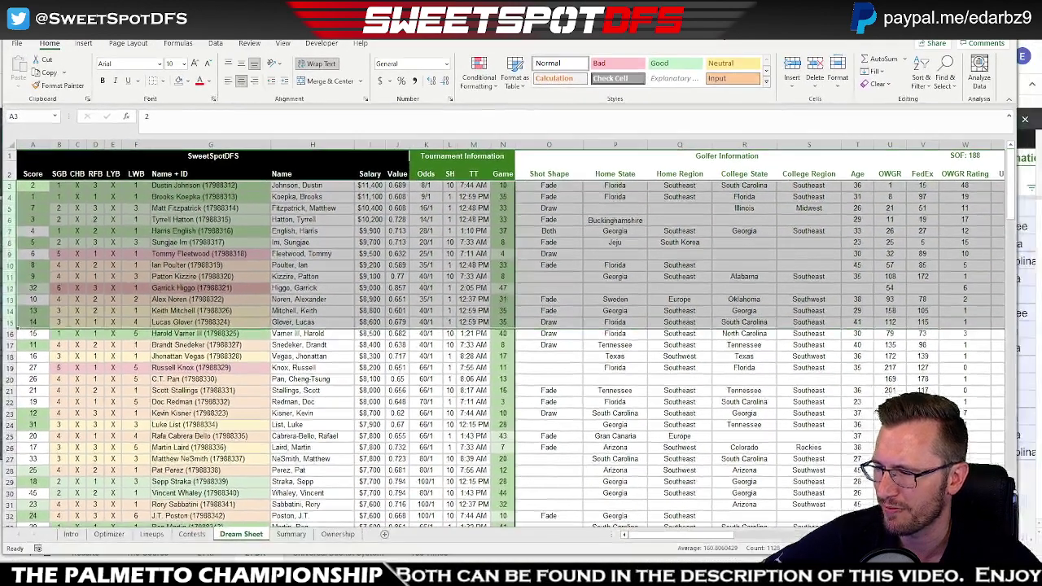
click(809, 368)
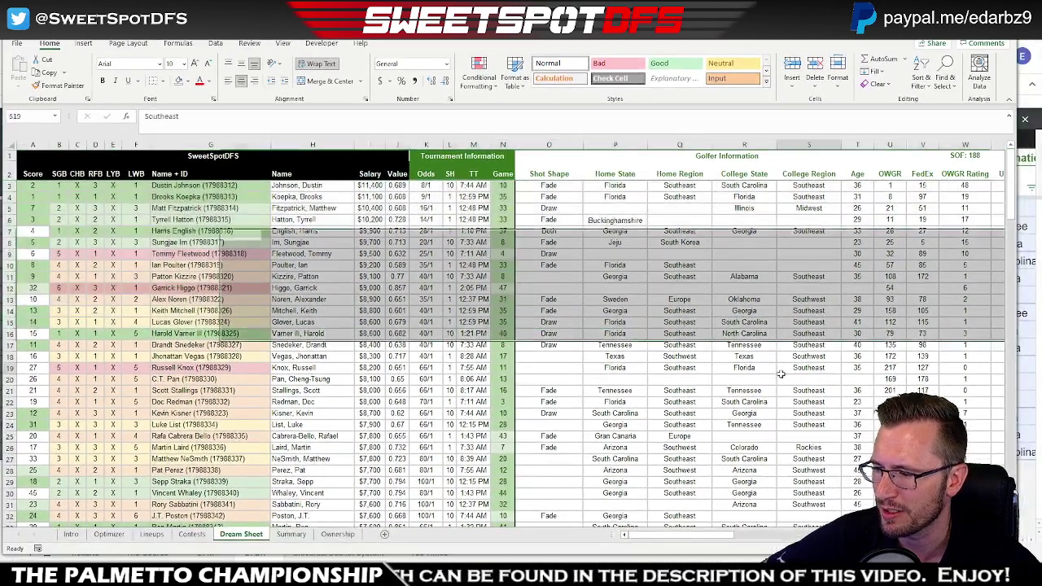